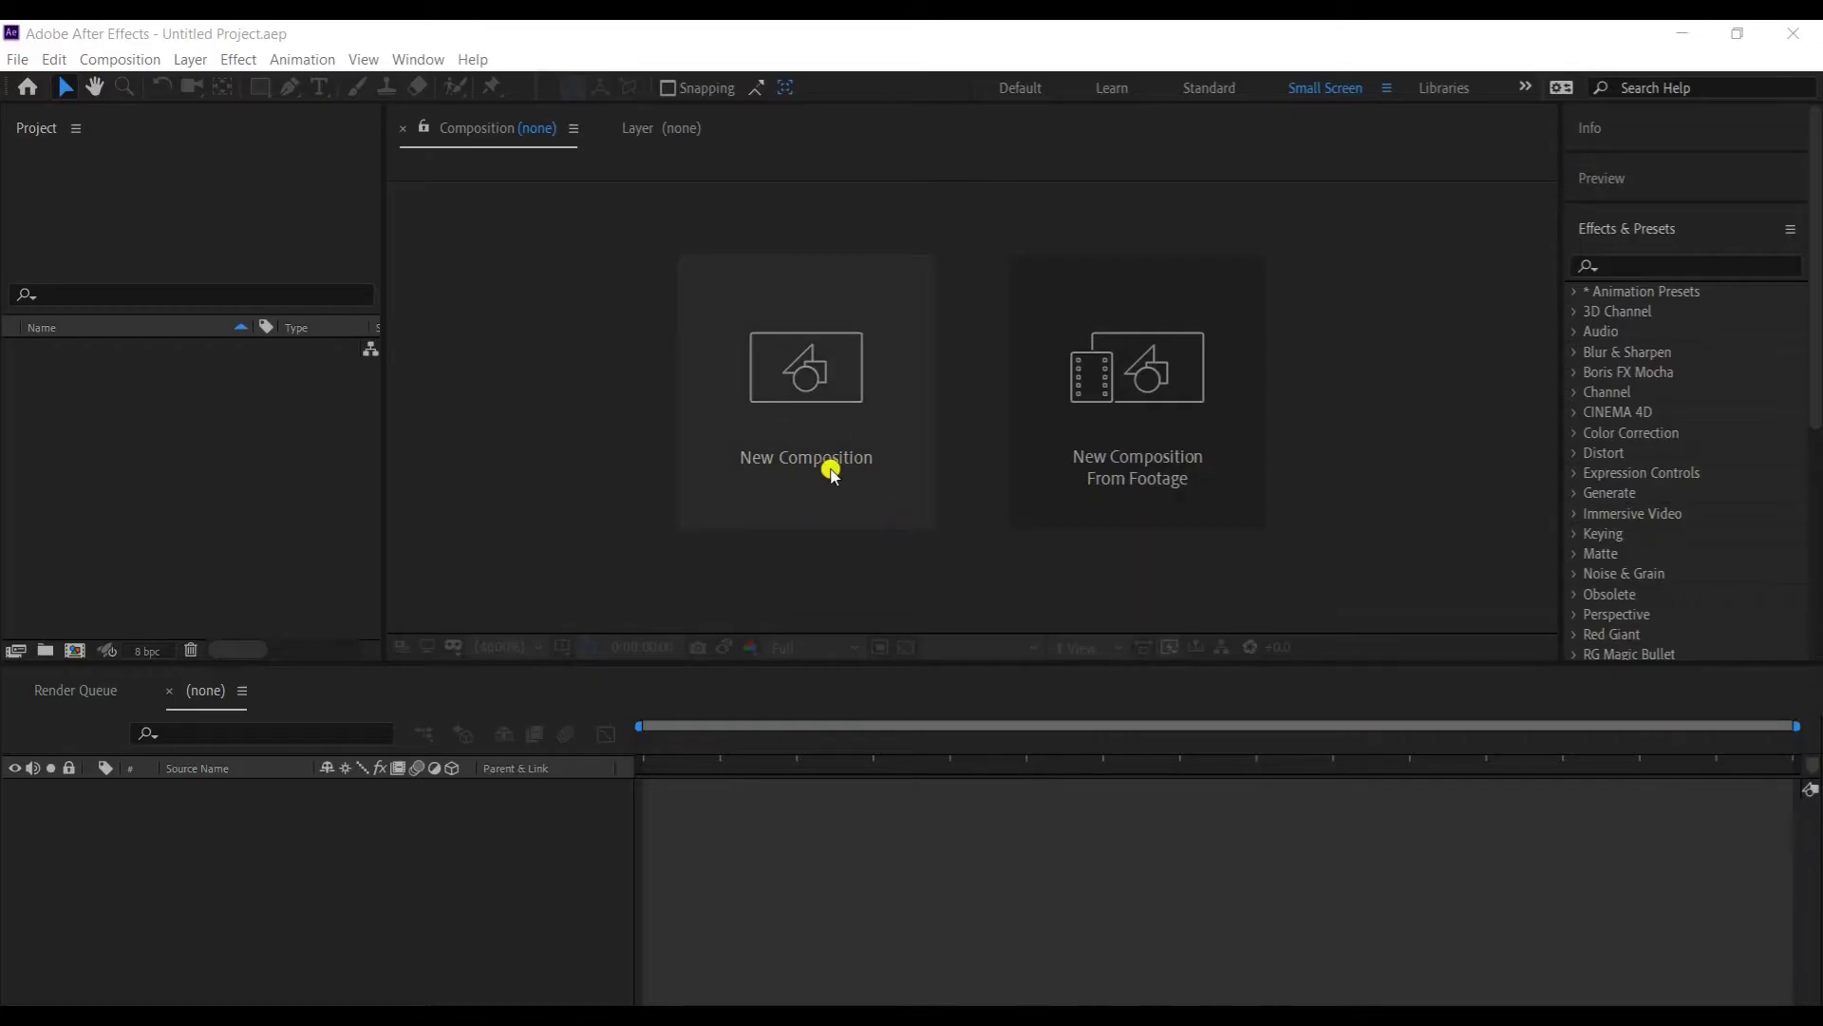
Create a new 1920×315 composition.
left_click(831, 475)
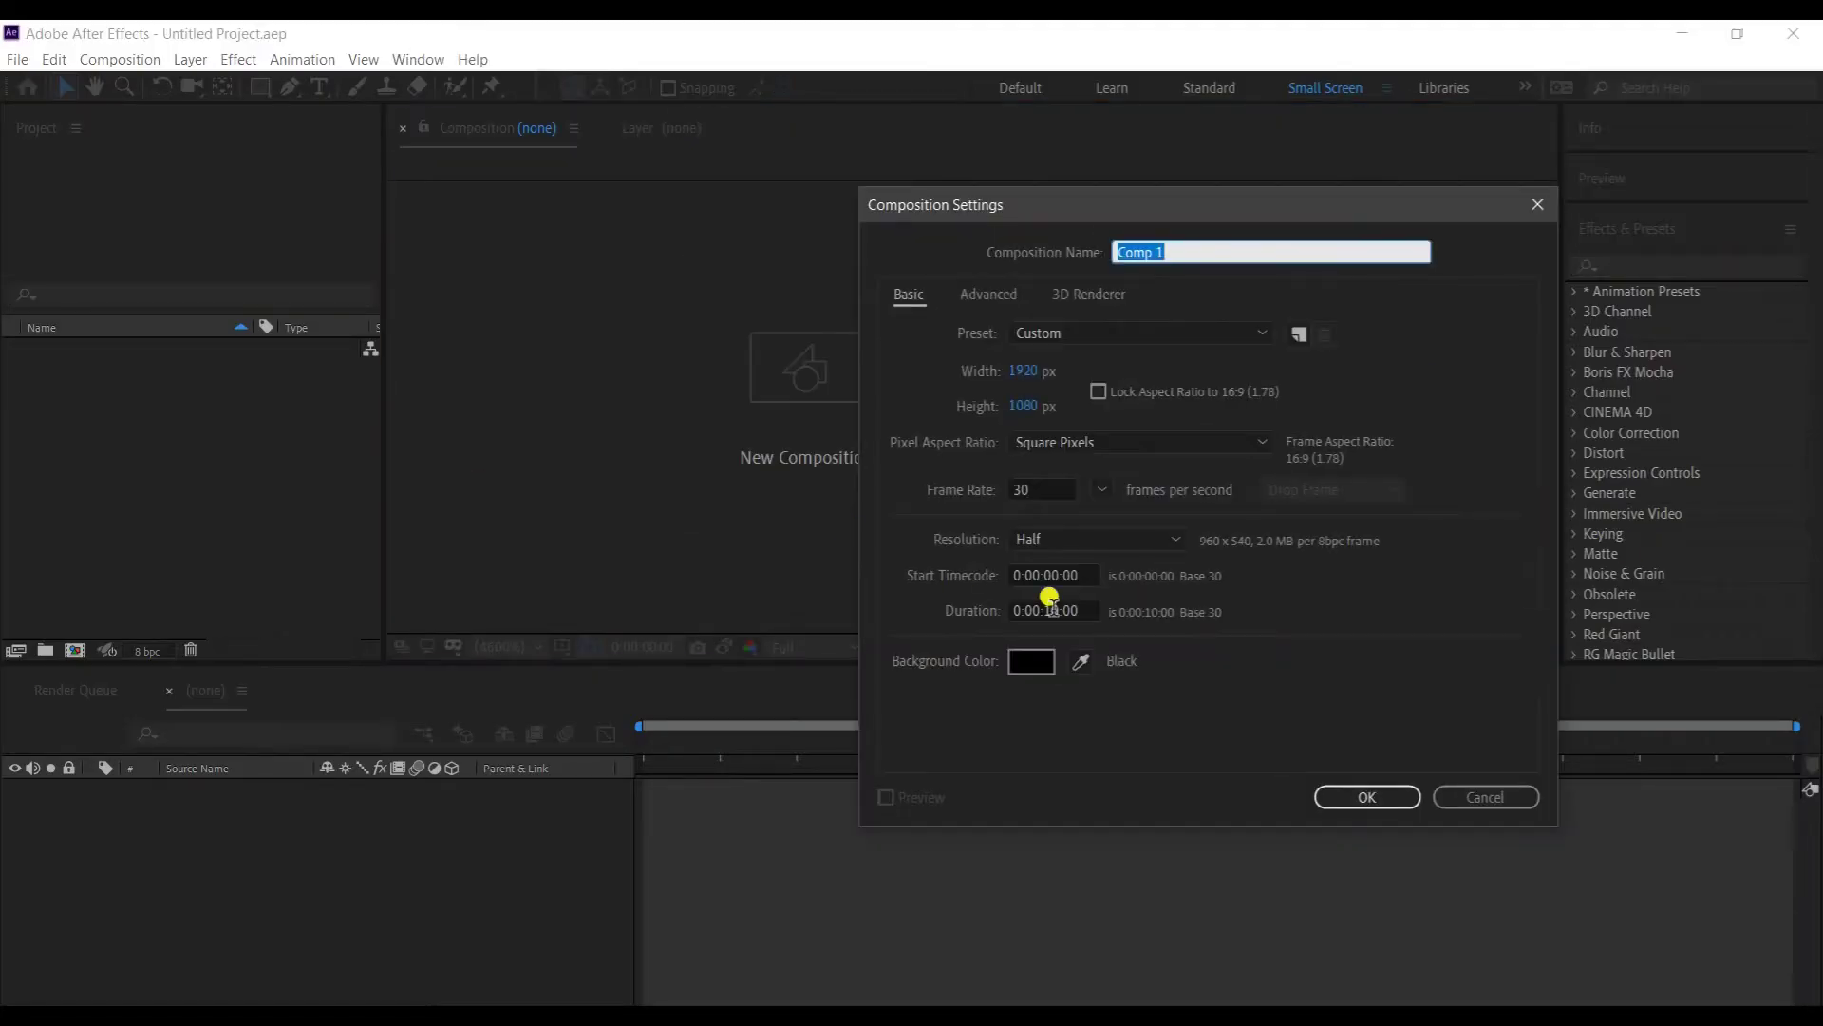
left_click(1052, 410)
type("315")
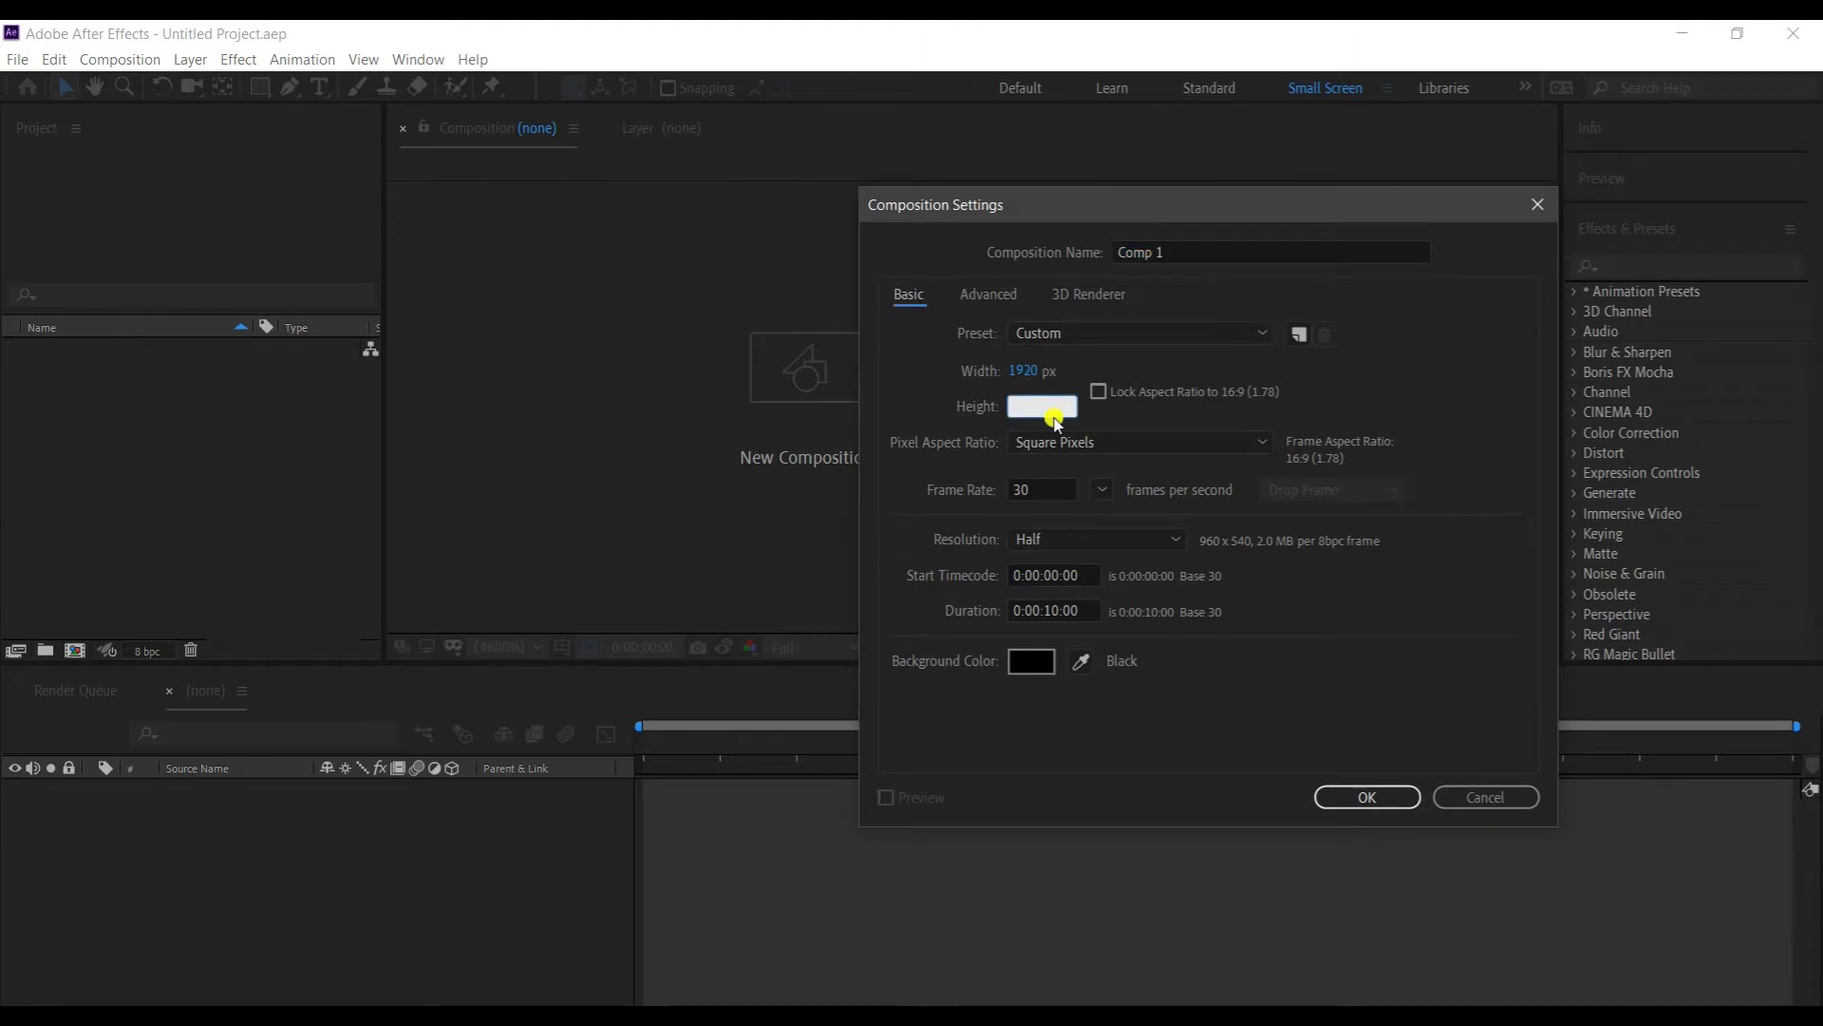
left_click(1402, 799)
Add a text layer reading 'ROCK STYLE' in capitals.
right_click(317, 919)
mouse_move(377, 678)
left_click(693, 704)
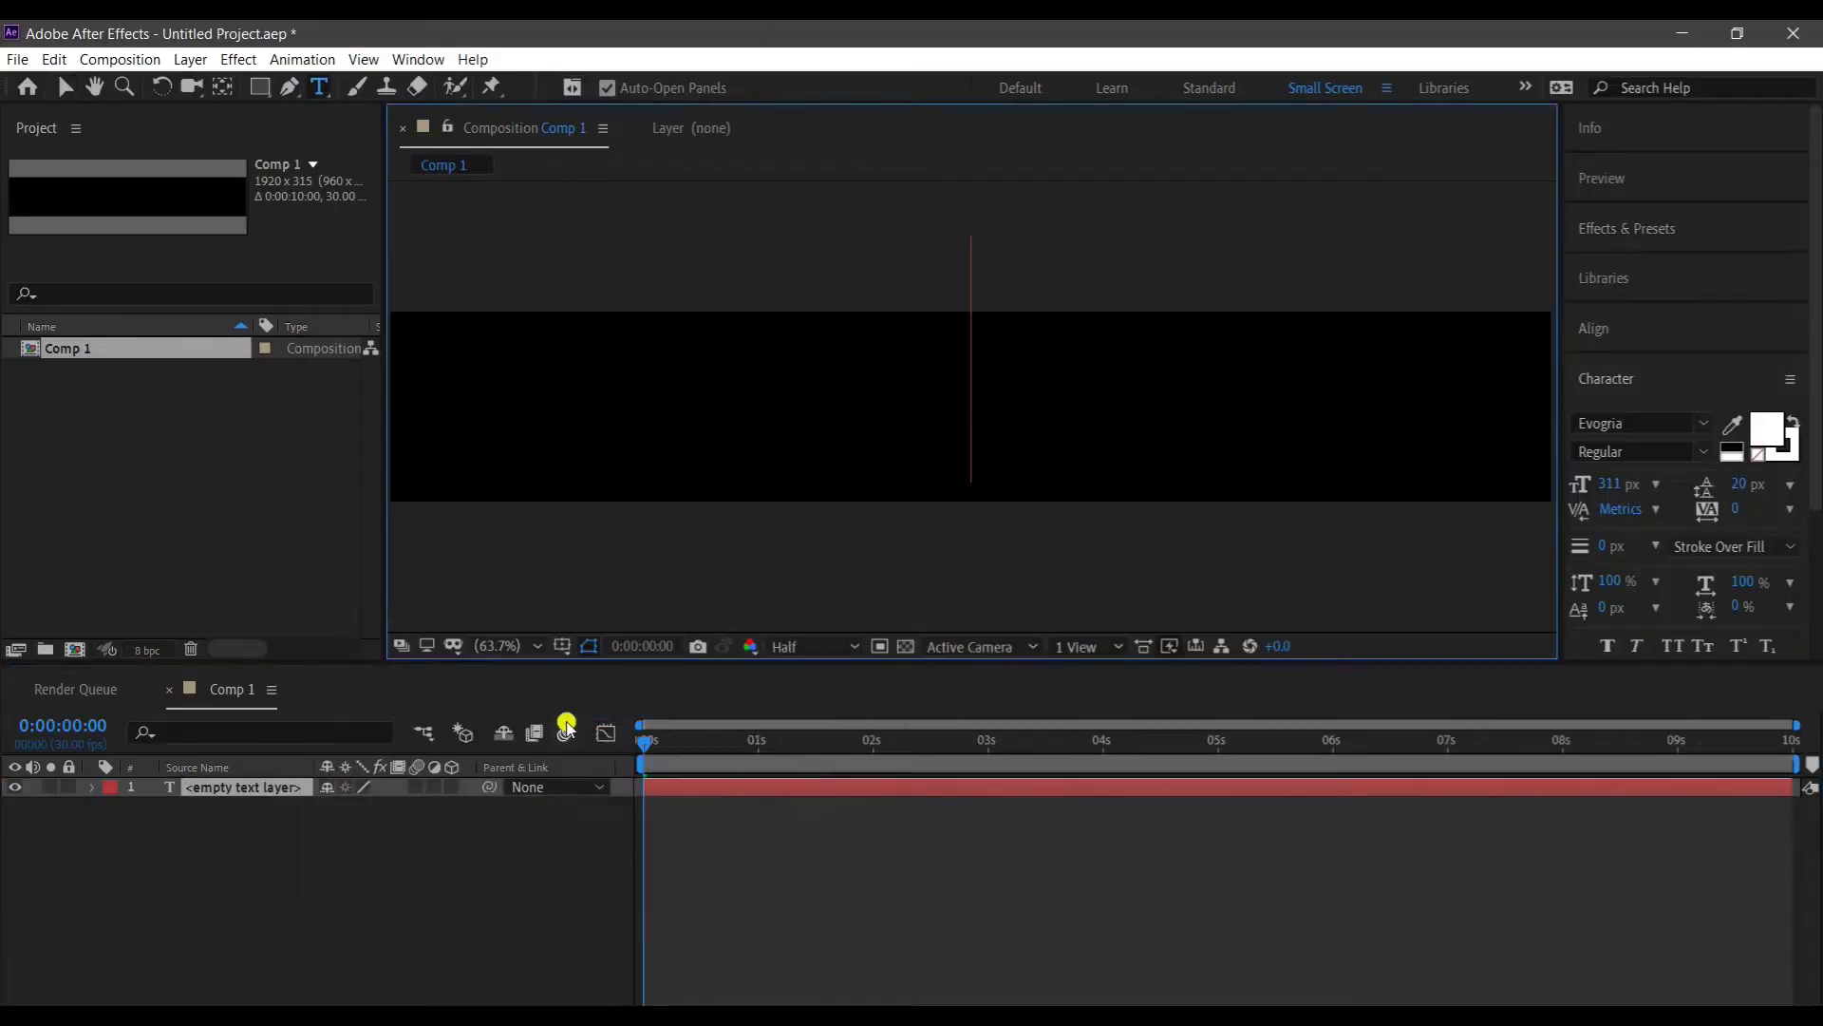
key("Caps_Lock")
type("ROCK STYLE")
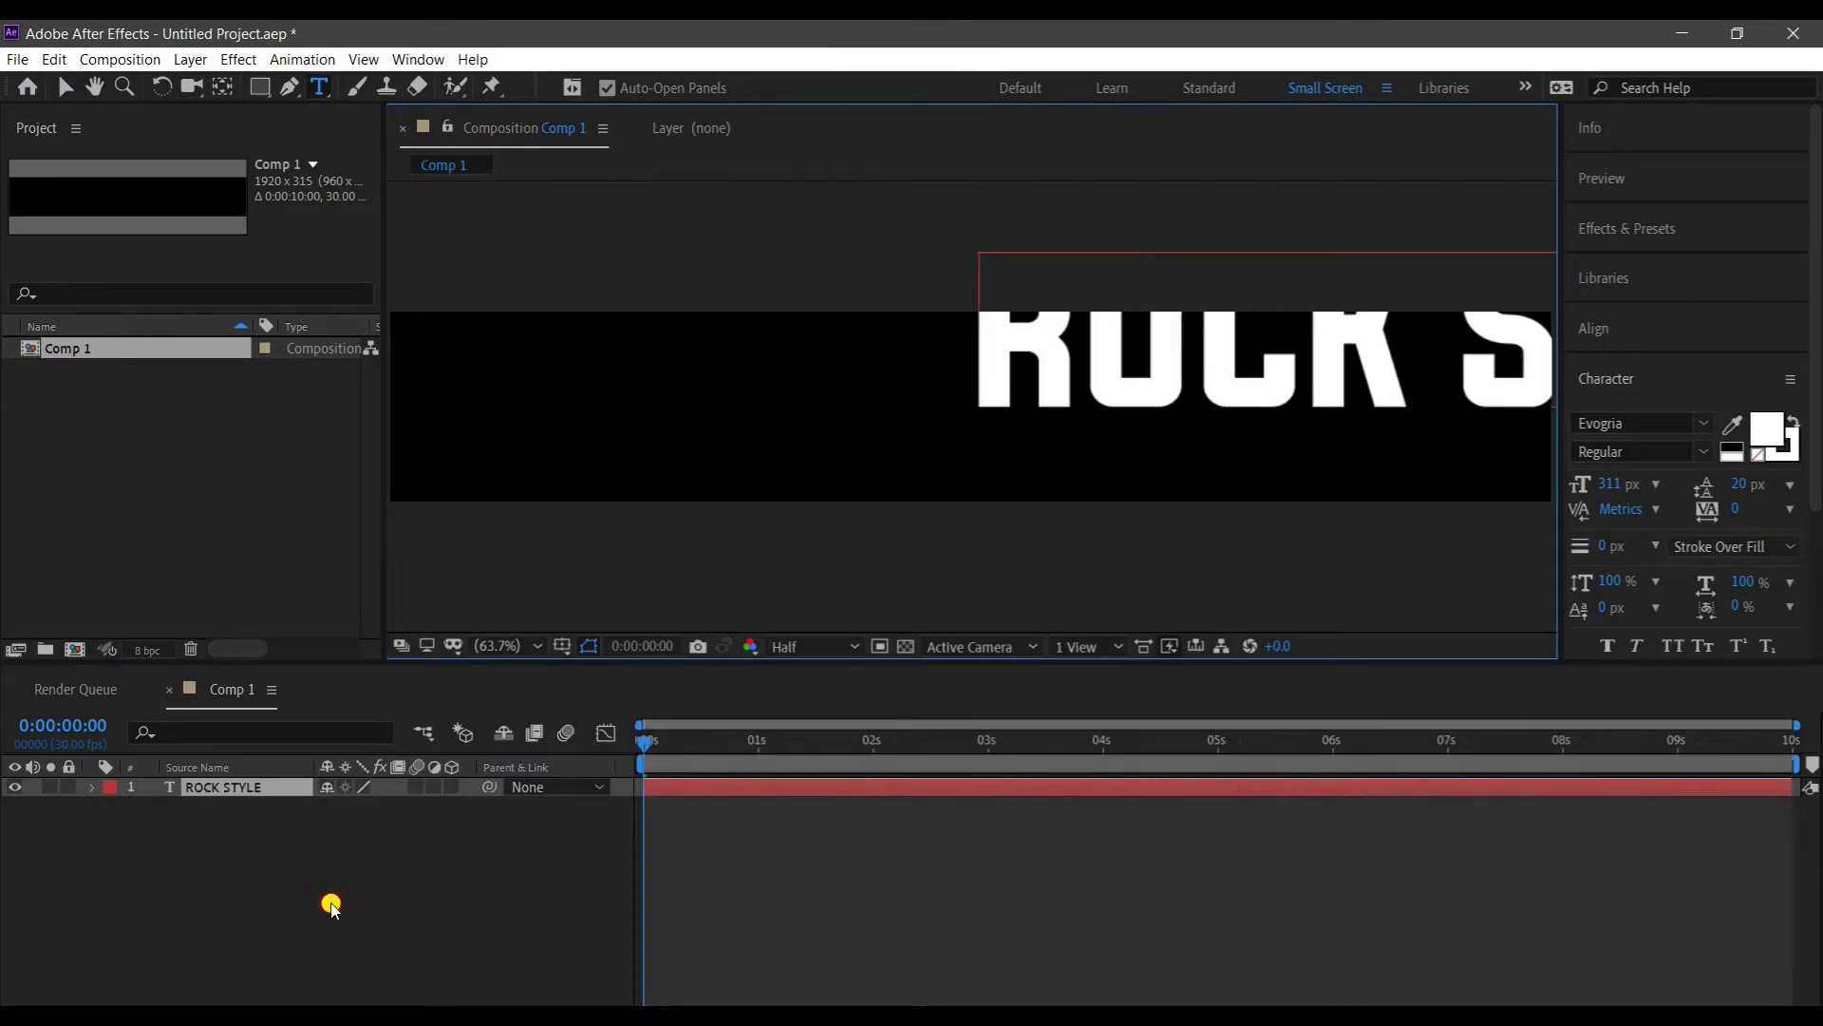
left_click(325, 903)
key("Caps_Lock")
Centre the ROCK STYLE text horizontally and vertically in the comp.
left_click(1594, 328)
left_click(1626, 394)
left_click(1748, 395)
left_click(222, 887)
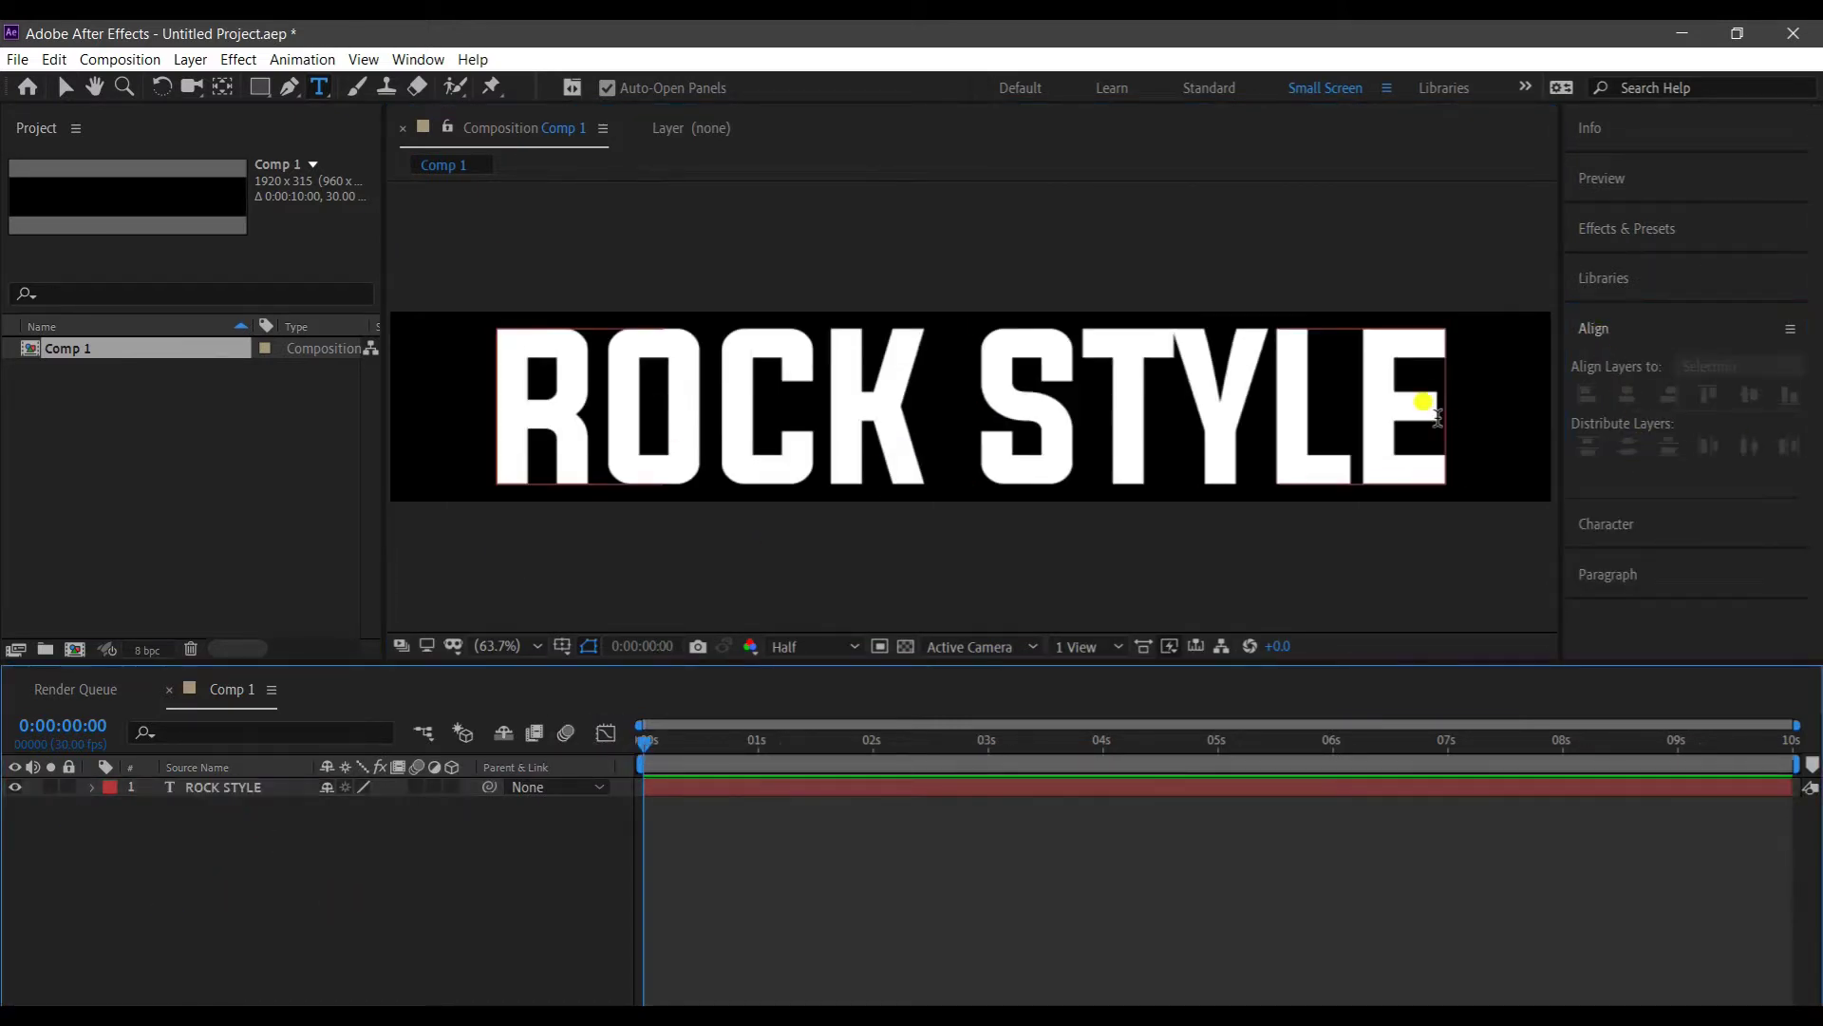
left_click(218, 788)
left_click(280, 888)
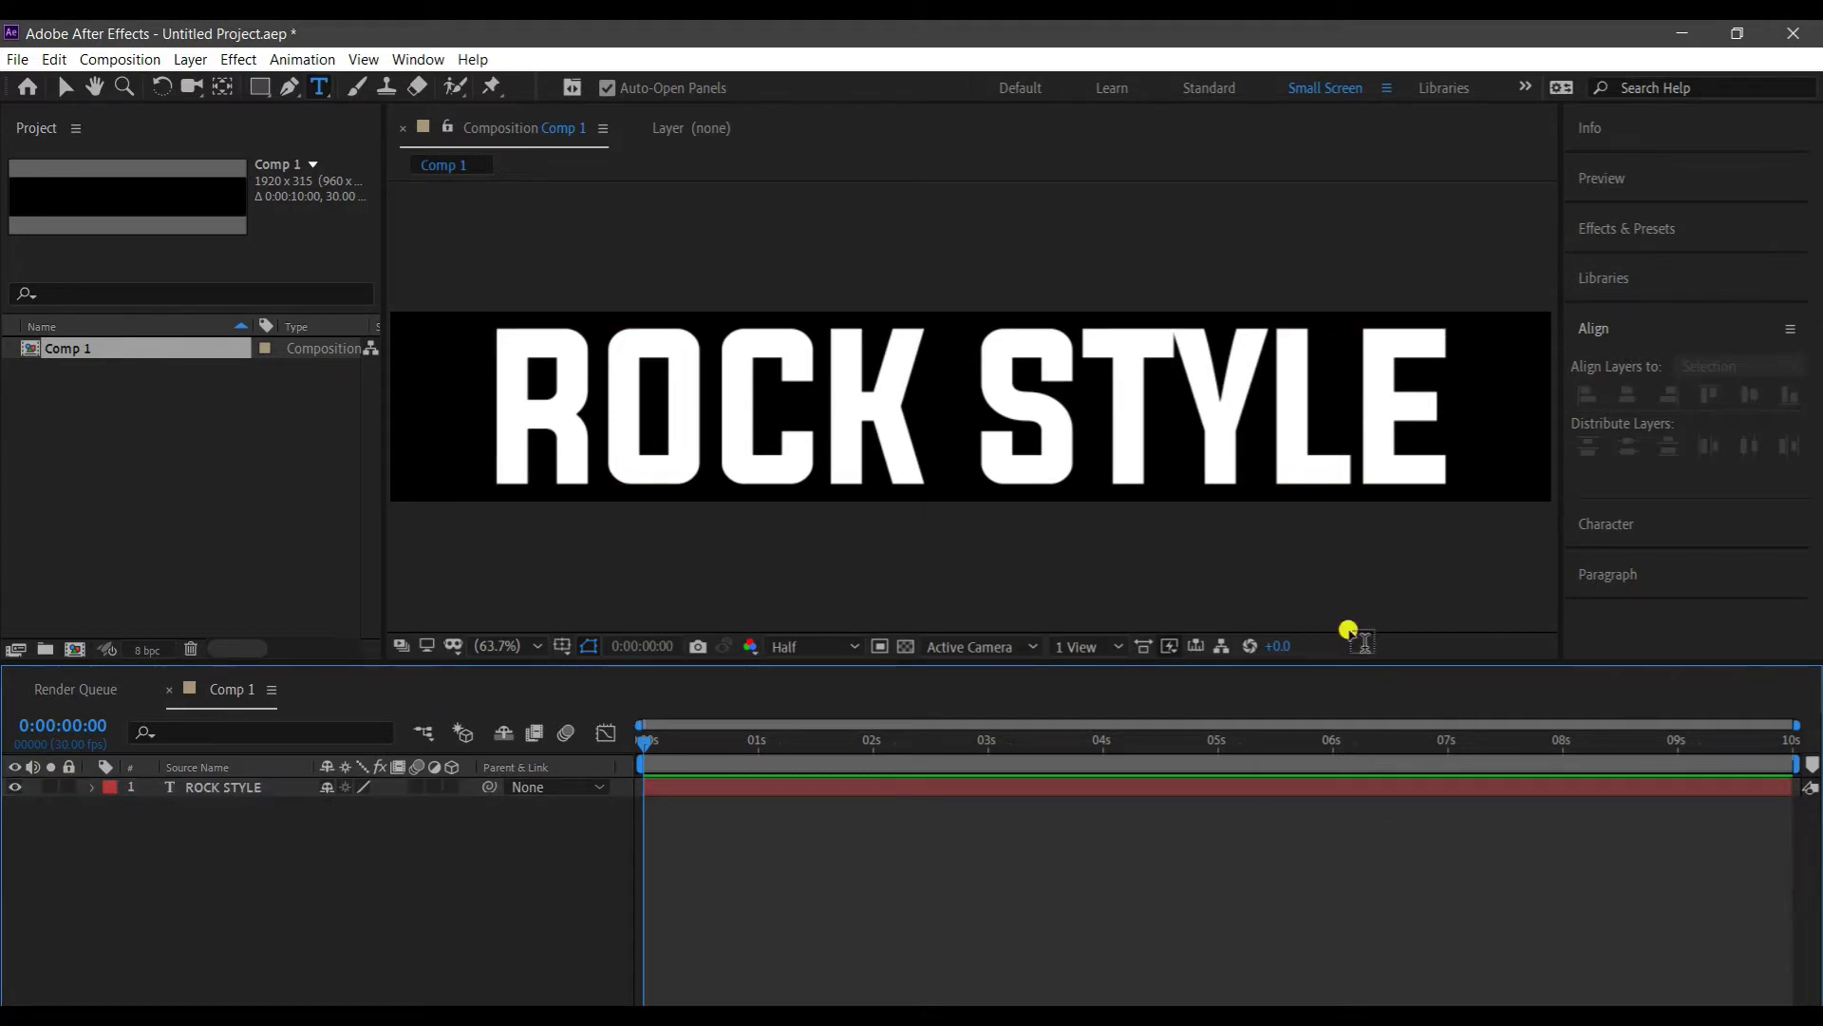
left_click(223, 787)
left_click(1593, 328)
Add a Skew animator set to 20 and recentre the text horizontally.
left_click(1612, 381)
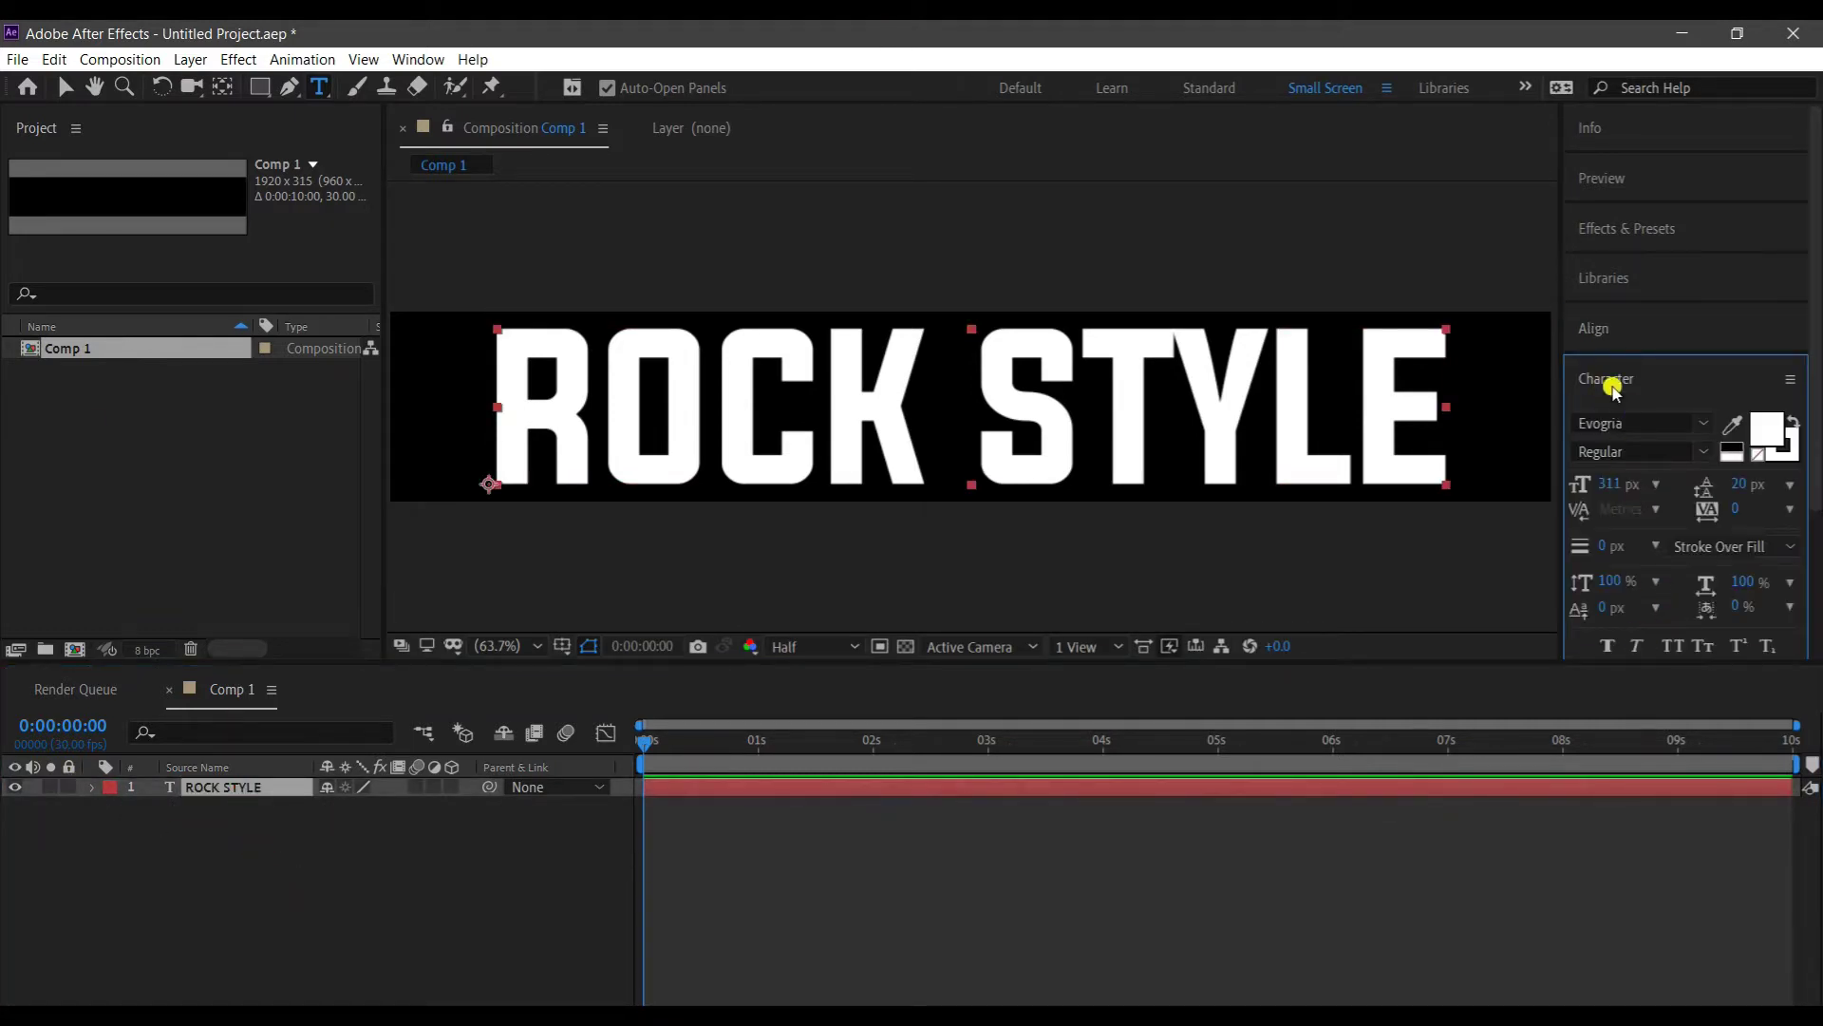
left_click(244, 786)
left_click(92, 786)
left_click(463, 807)
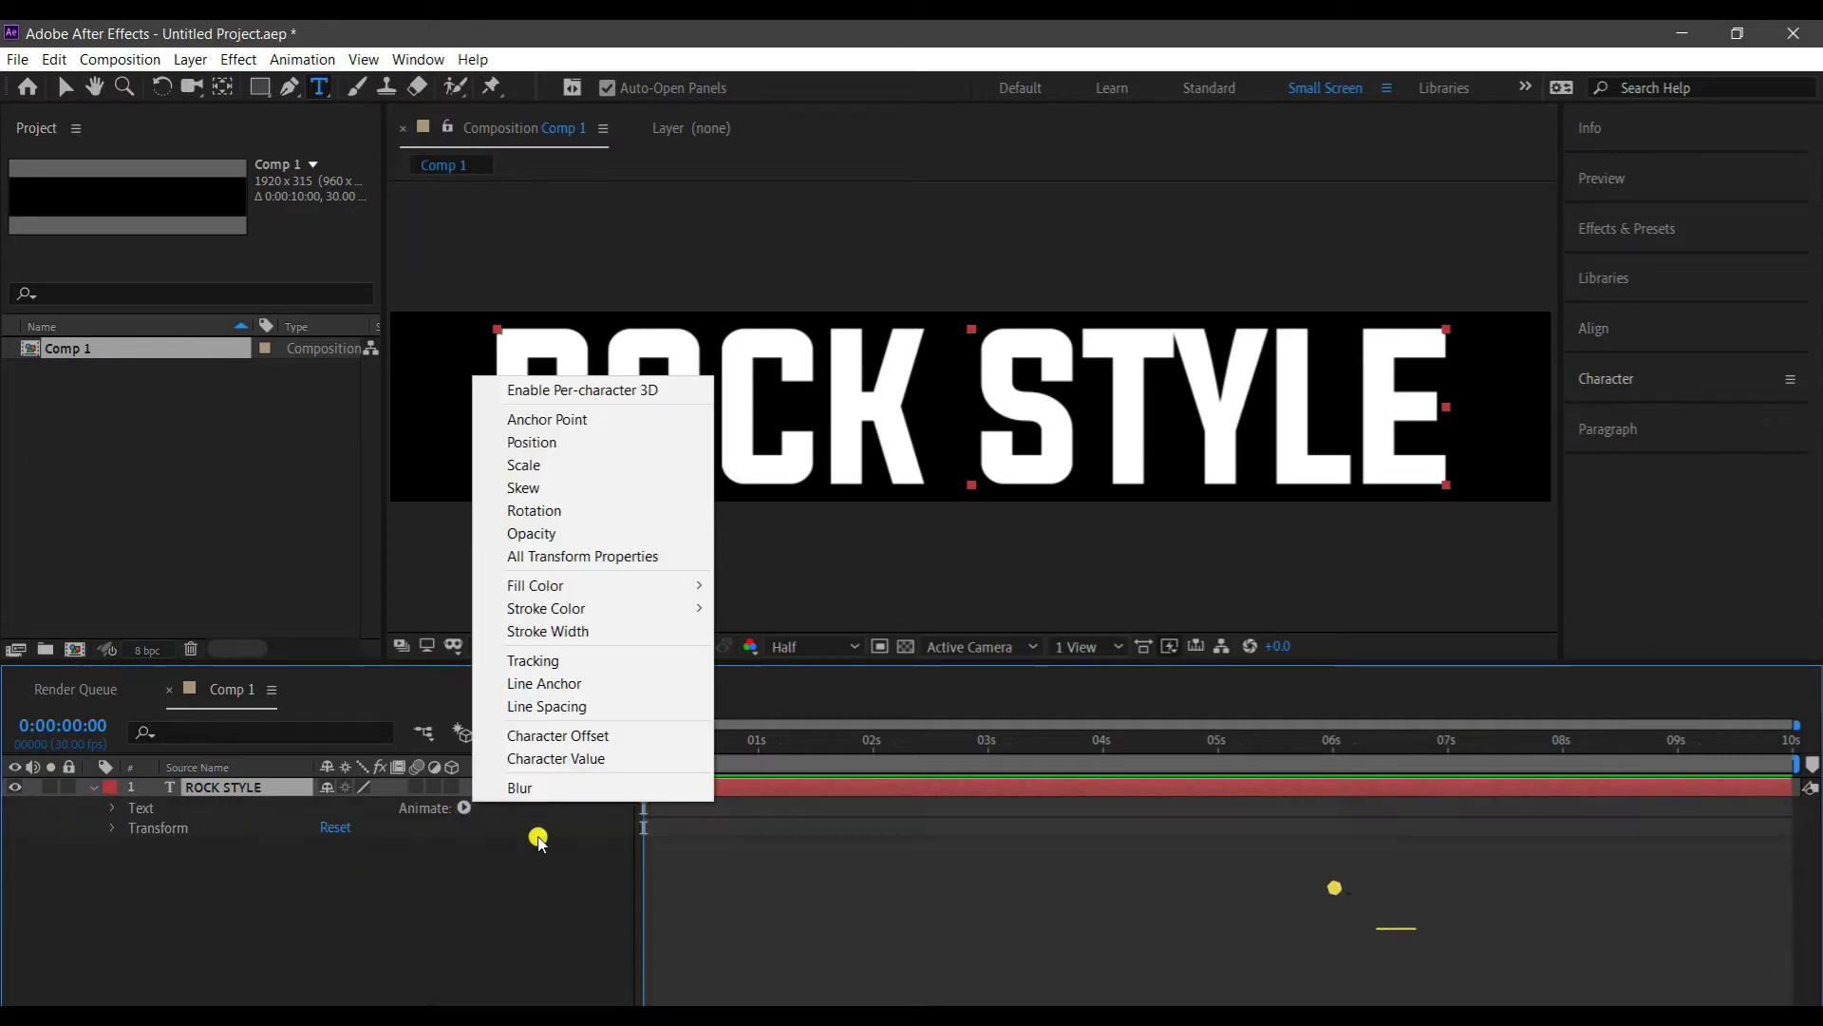
left_click(524, 487)
left_click_drag(326, 928, 353, 928)
left_click(92, 786)
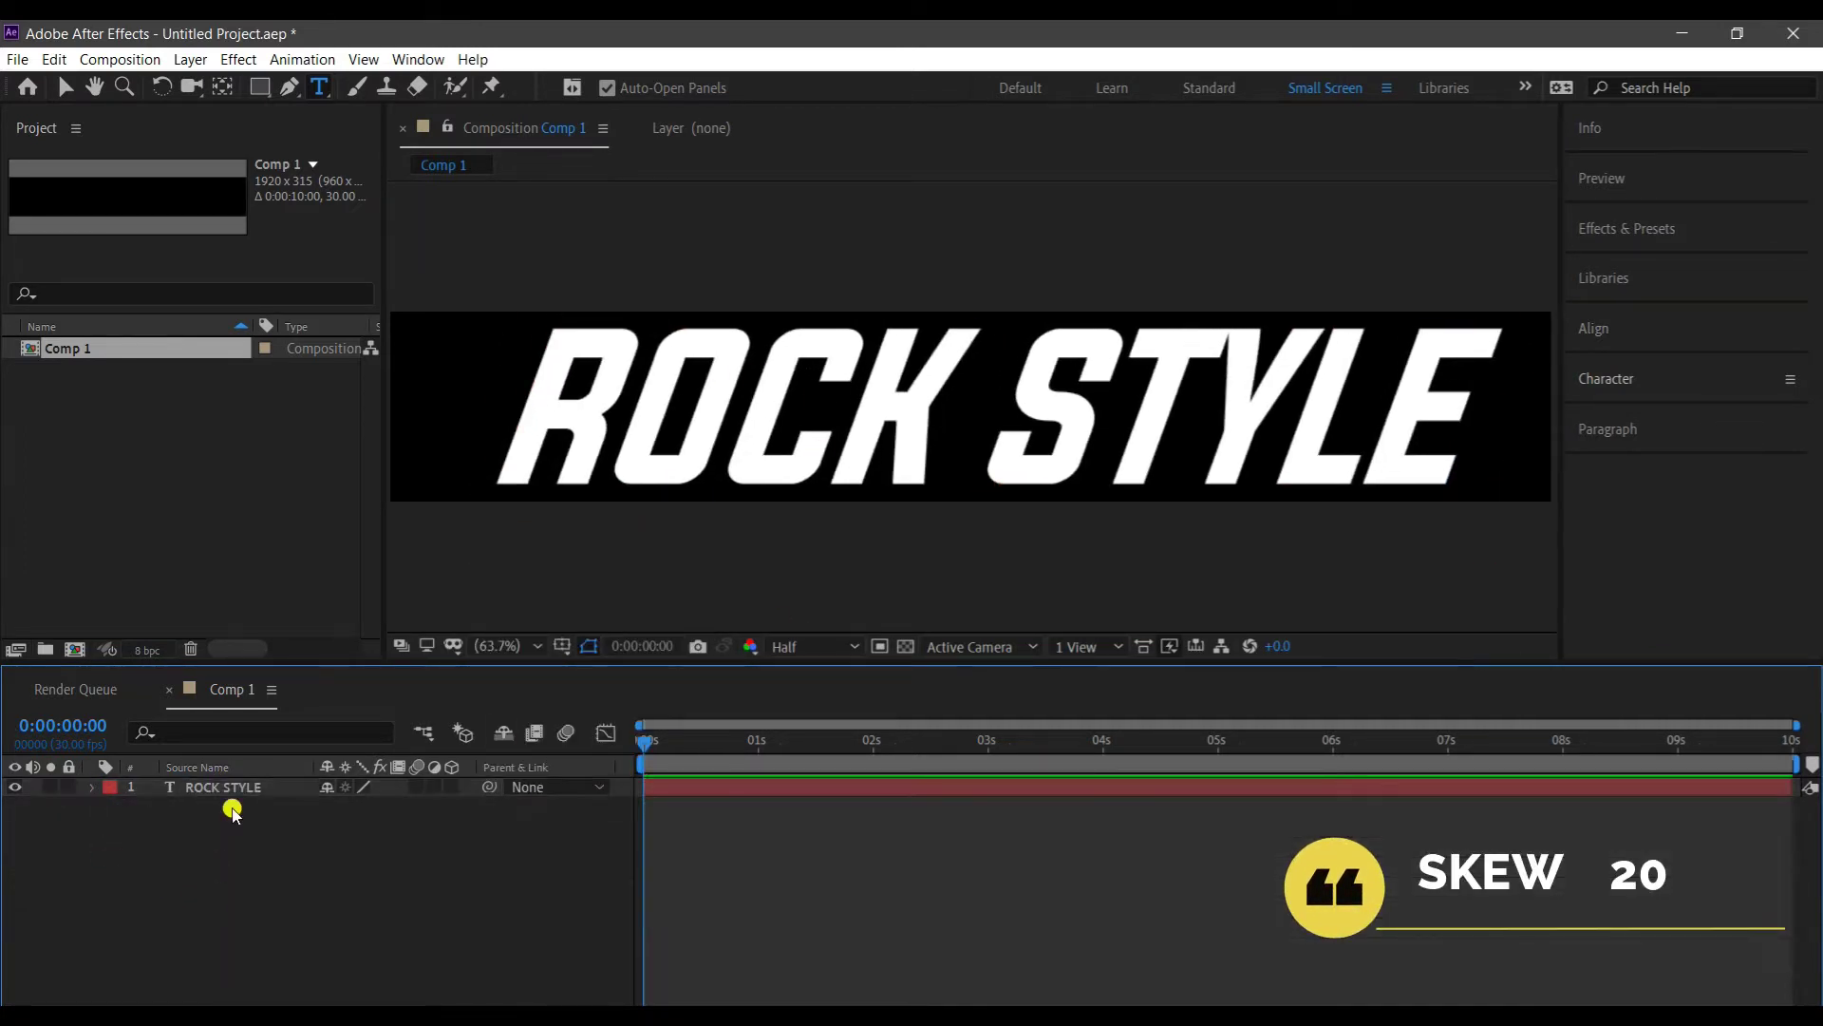
left_click(1593, 328)
left_click(1627, 394)
left_click(329, 844)
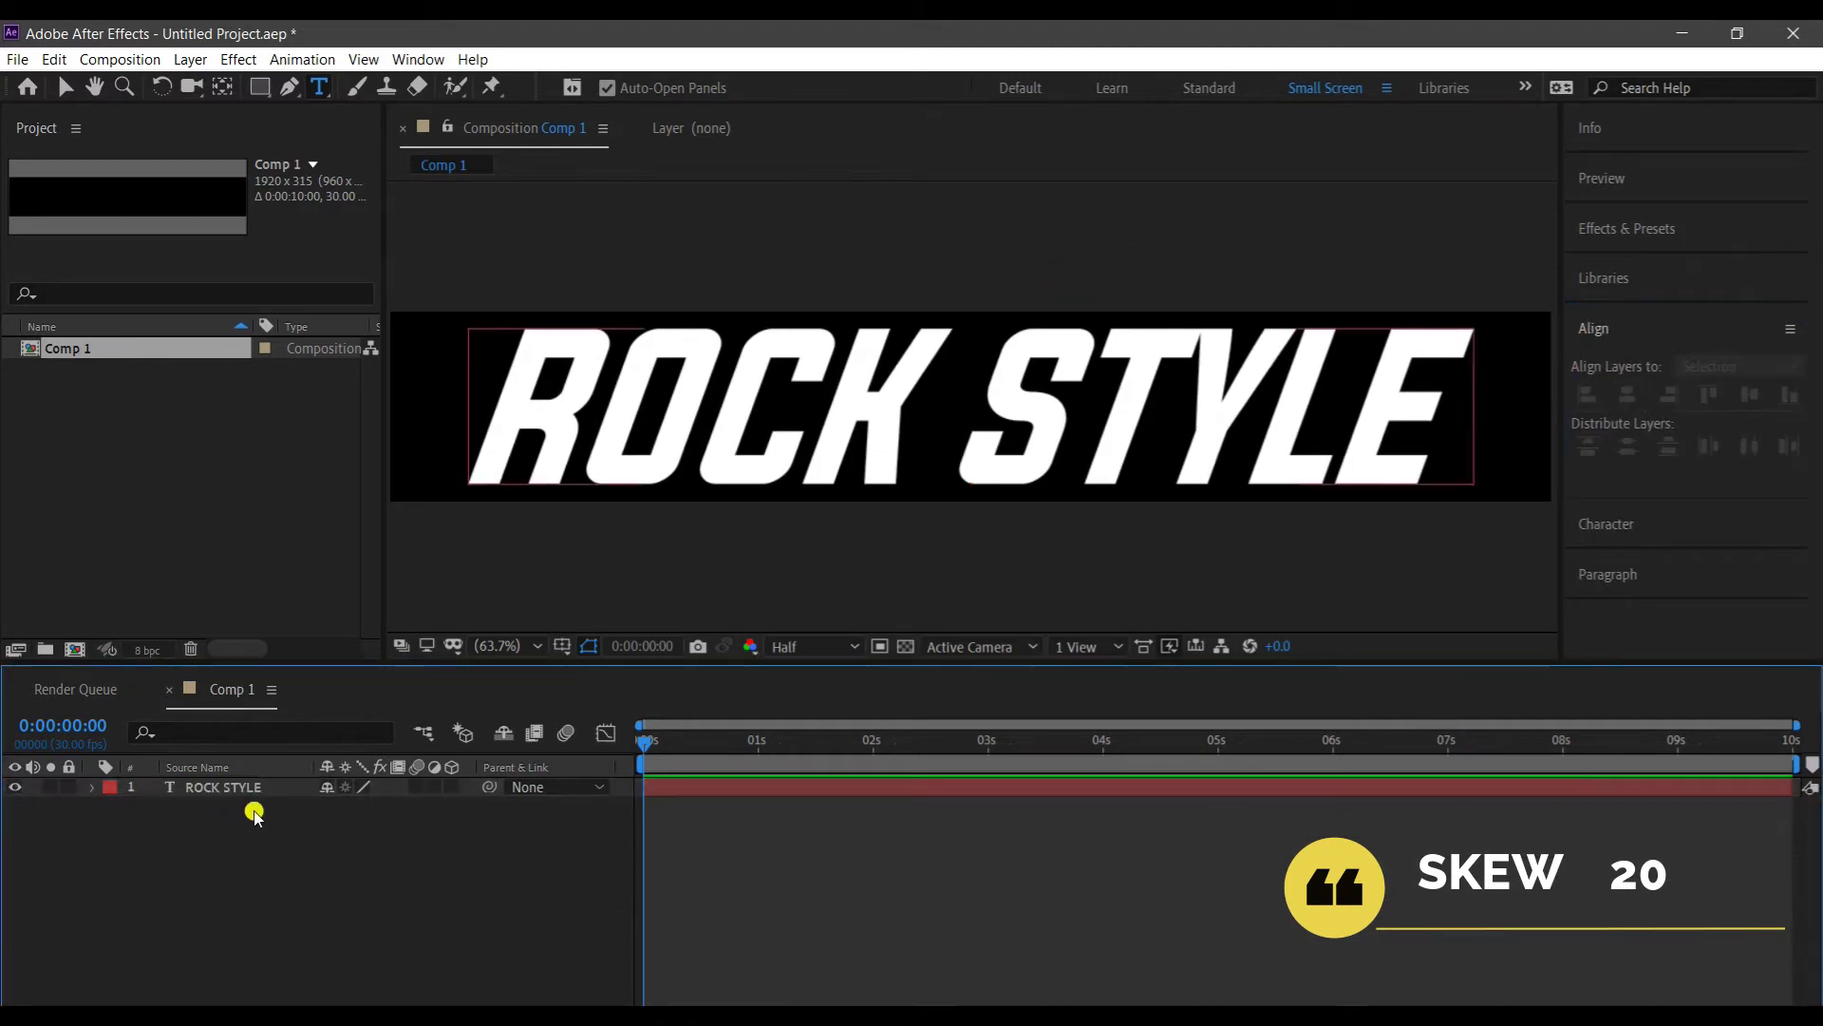
Narrow the composition width to 1732 px in Composition Settings.
left_click(120, 58)
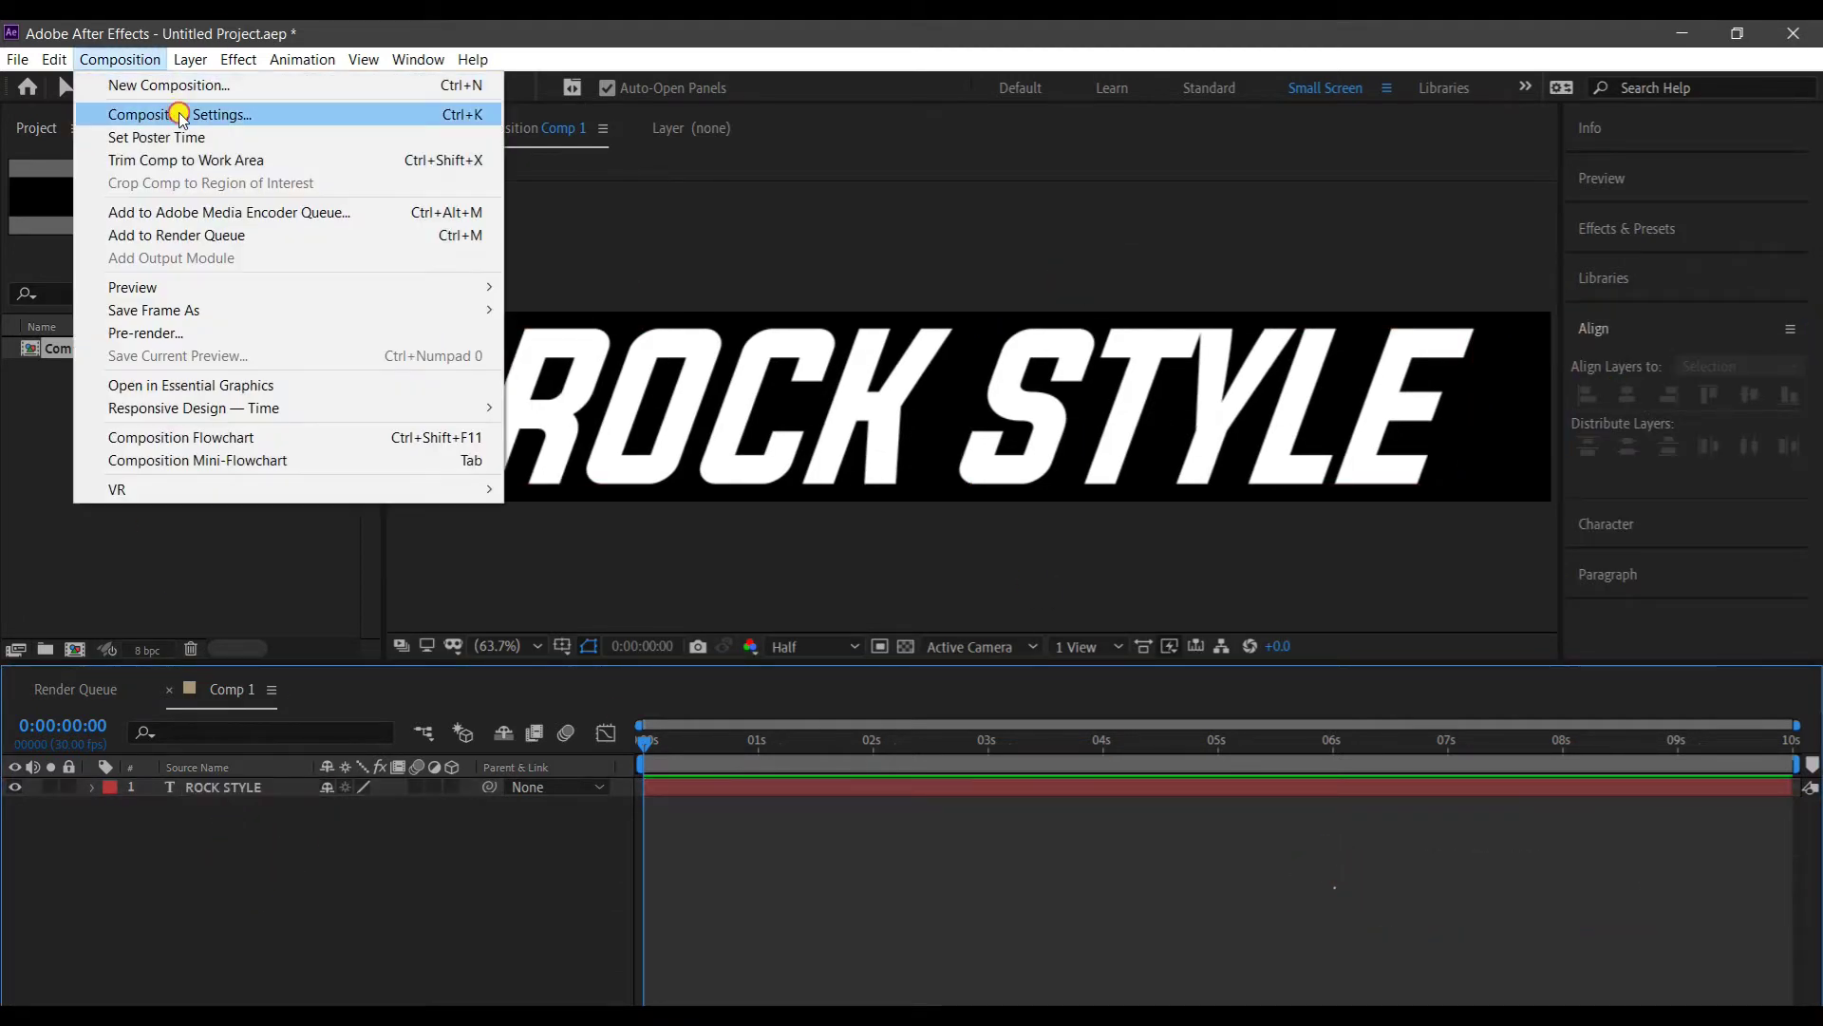
left_click(176, 114)
left_click_drag(1234, 558, 1217, 561)
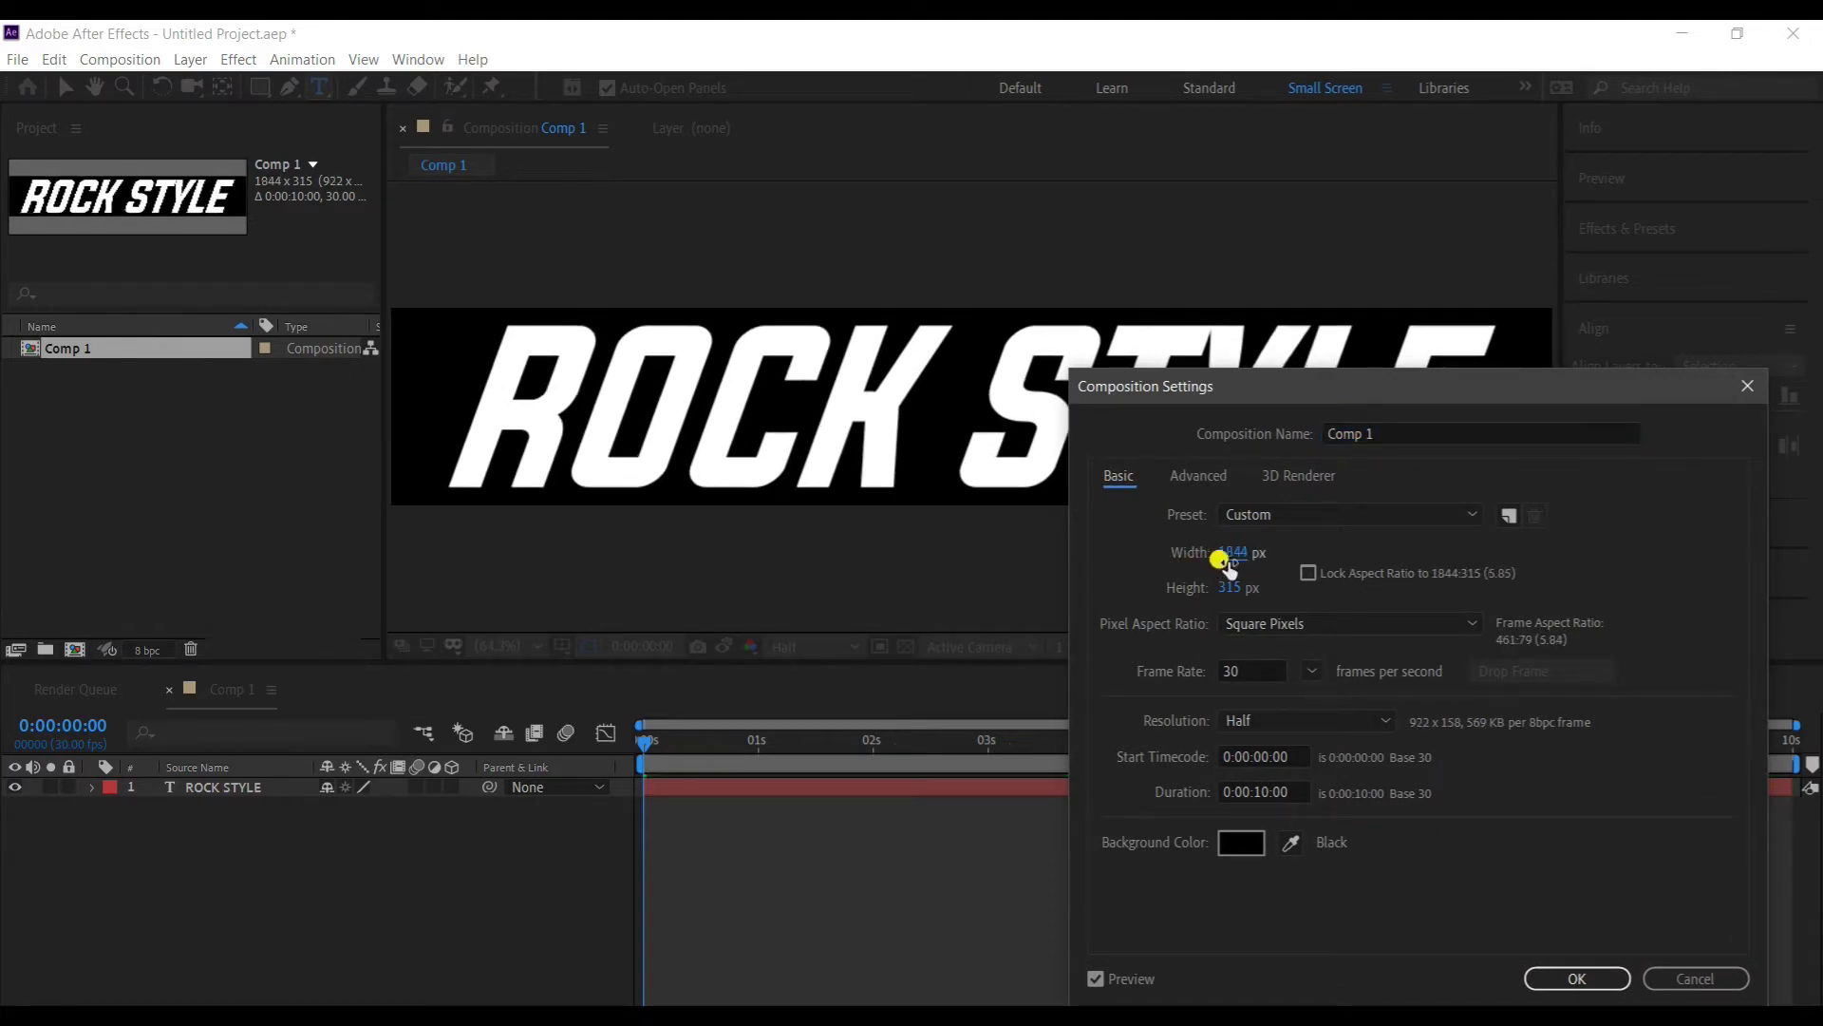
left_click_drag(1333, 381, 1306, 513)
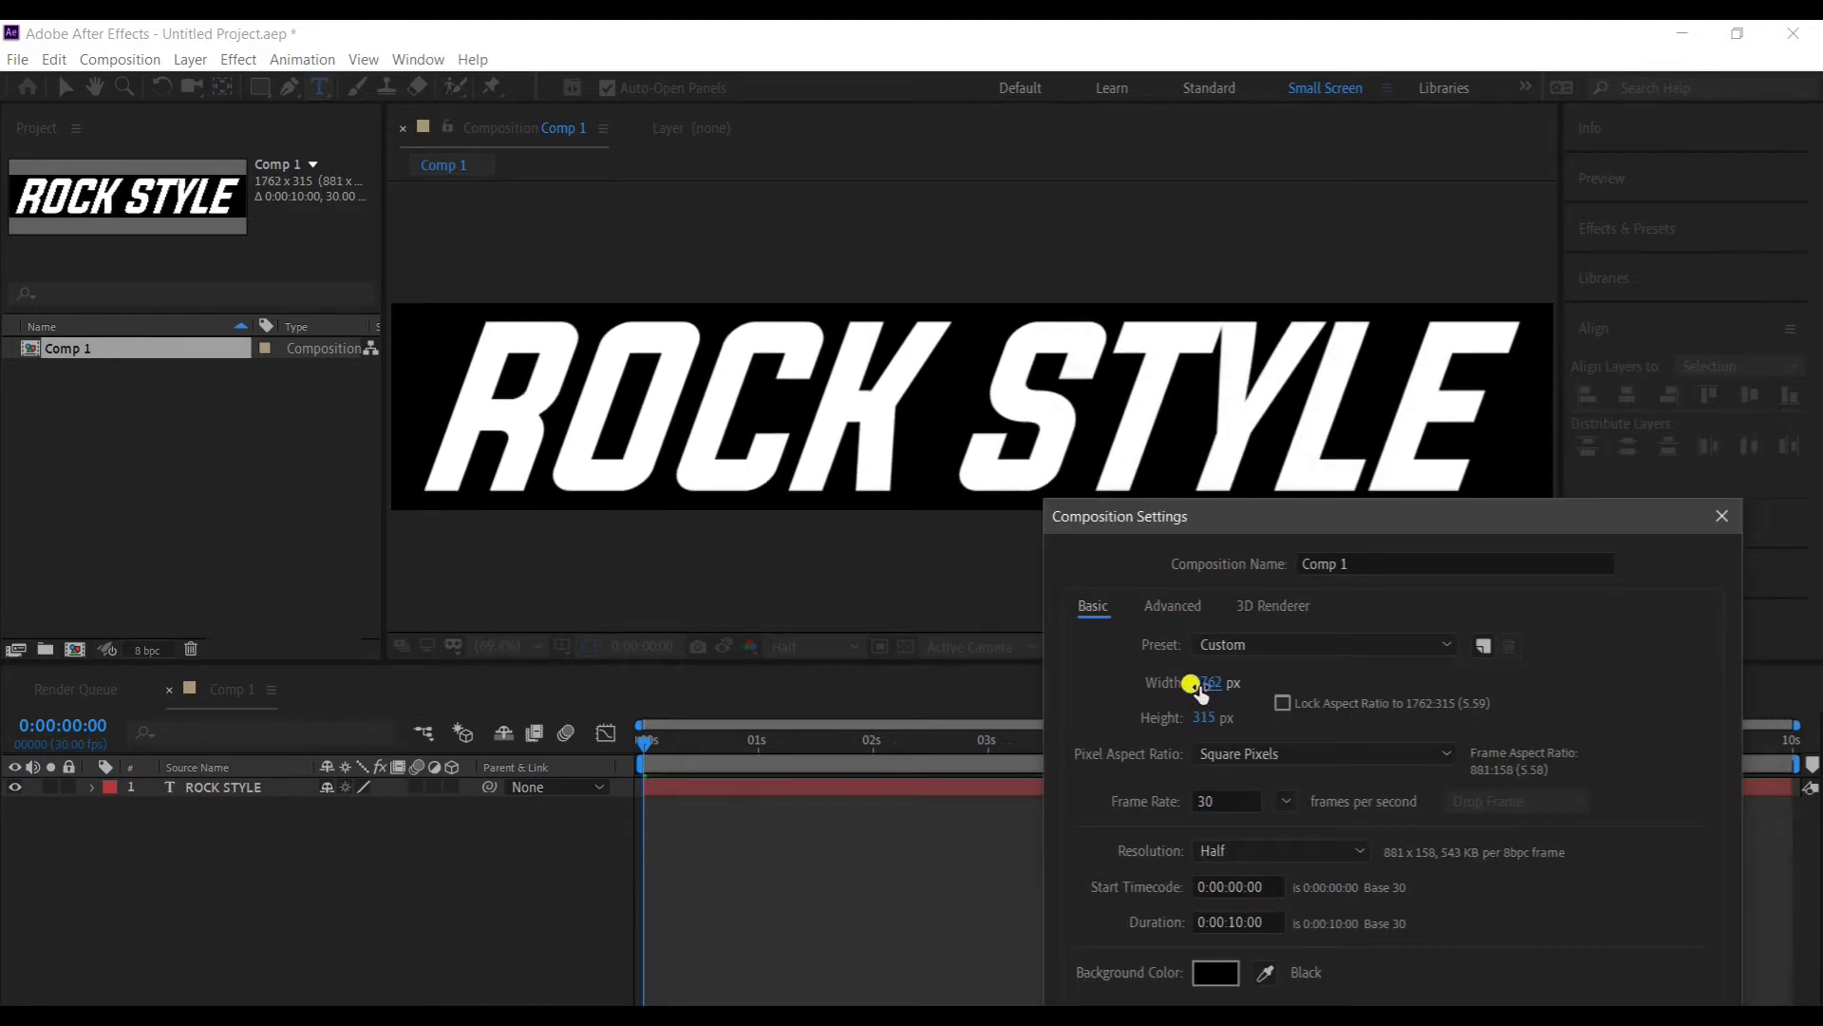
left_click_drag(1203, 685, 1168, 672)
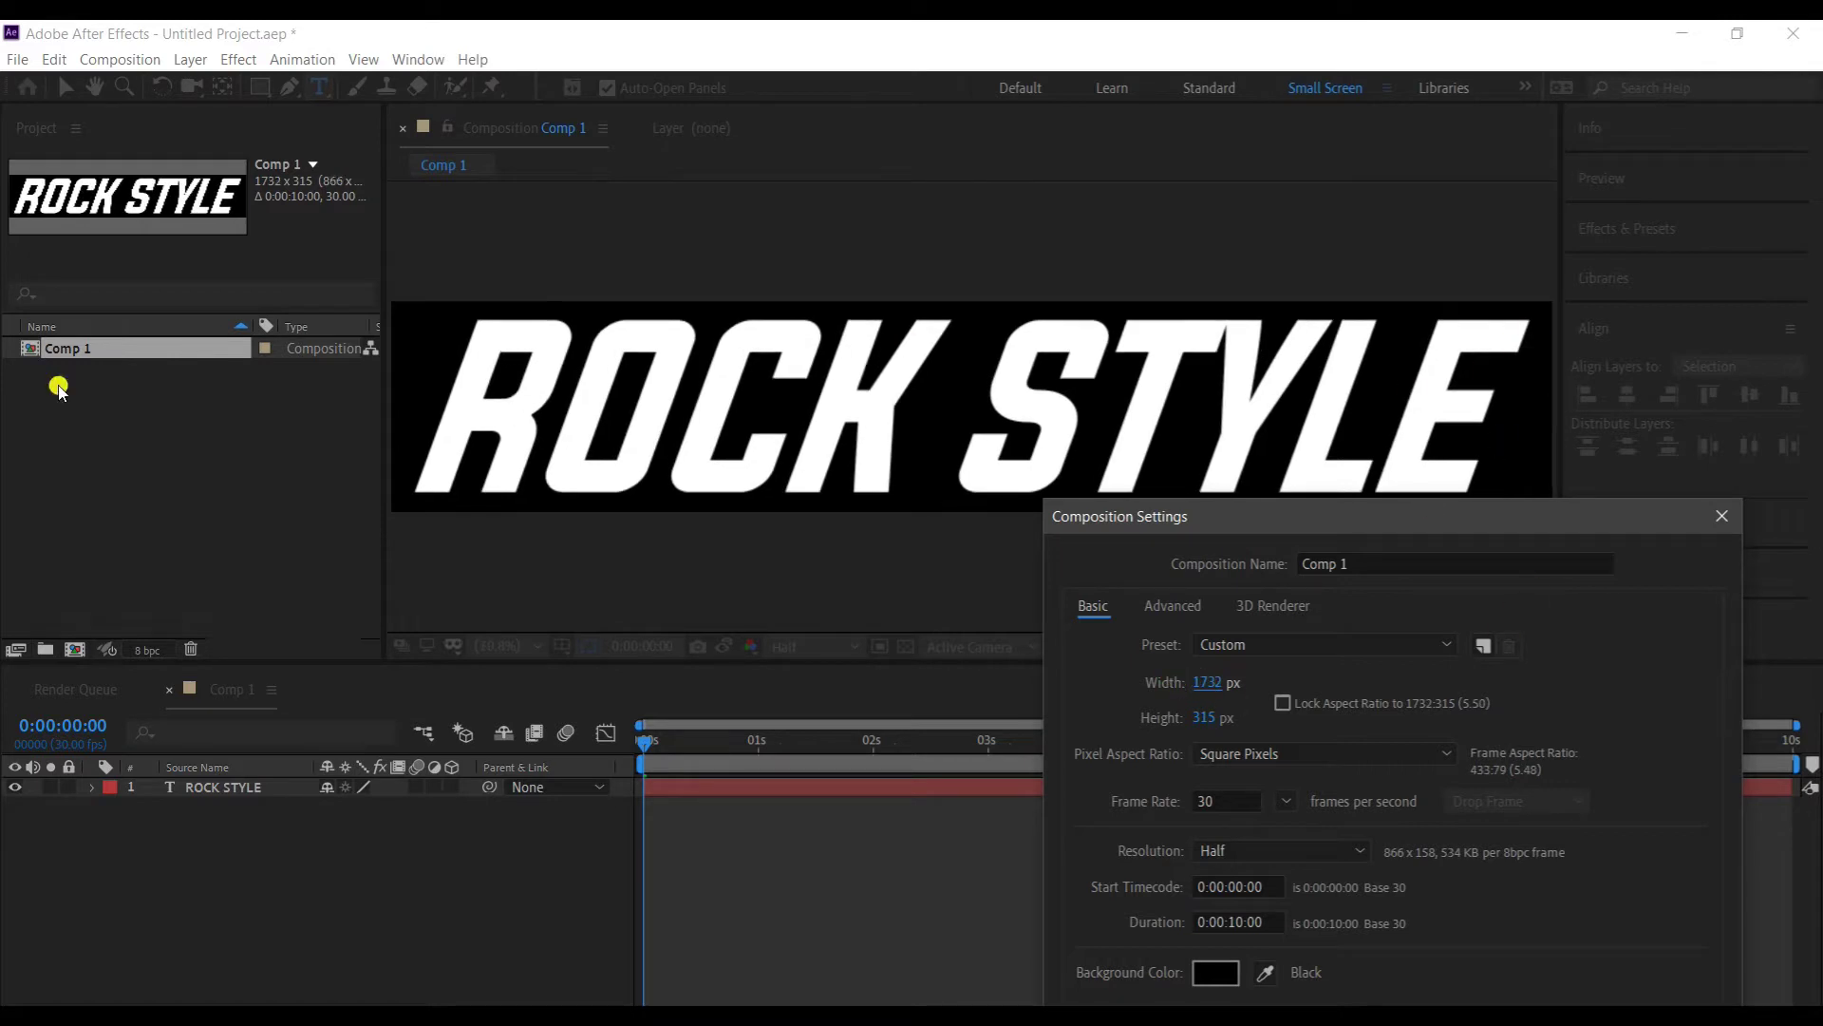
left_click_drag(1413, 518, 1264, 232)
left_click(1443, 817)
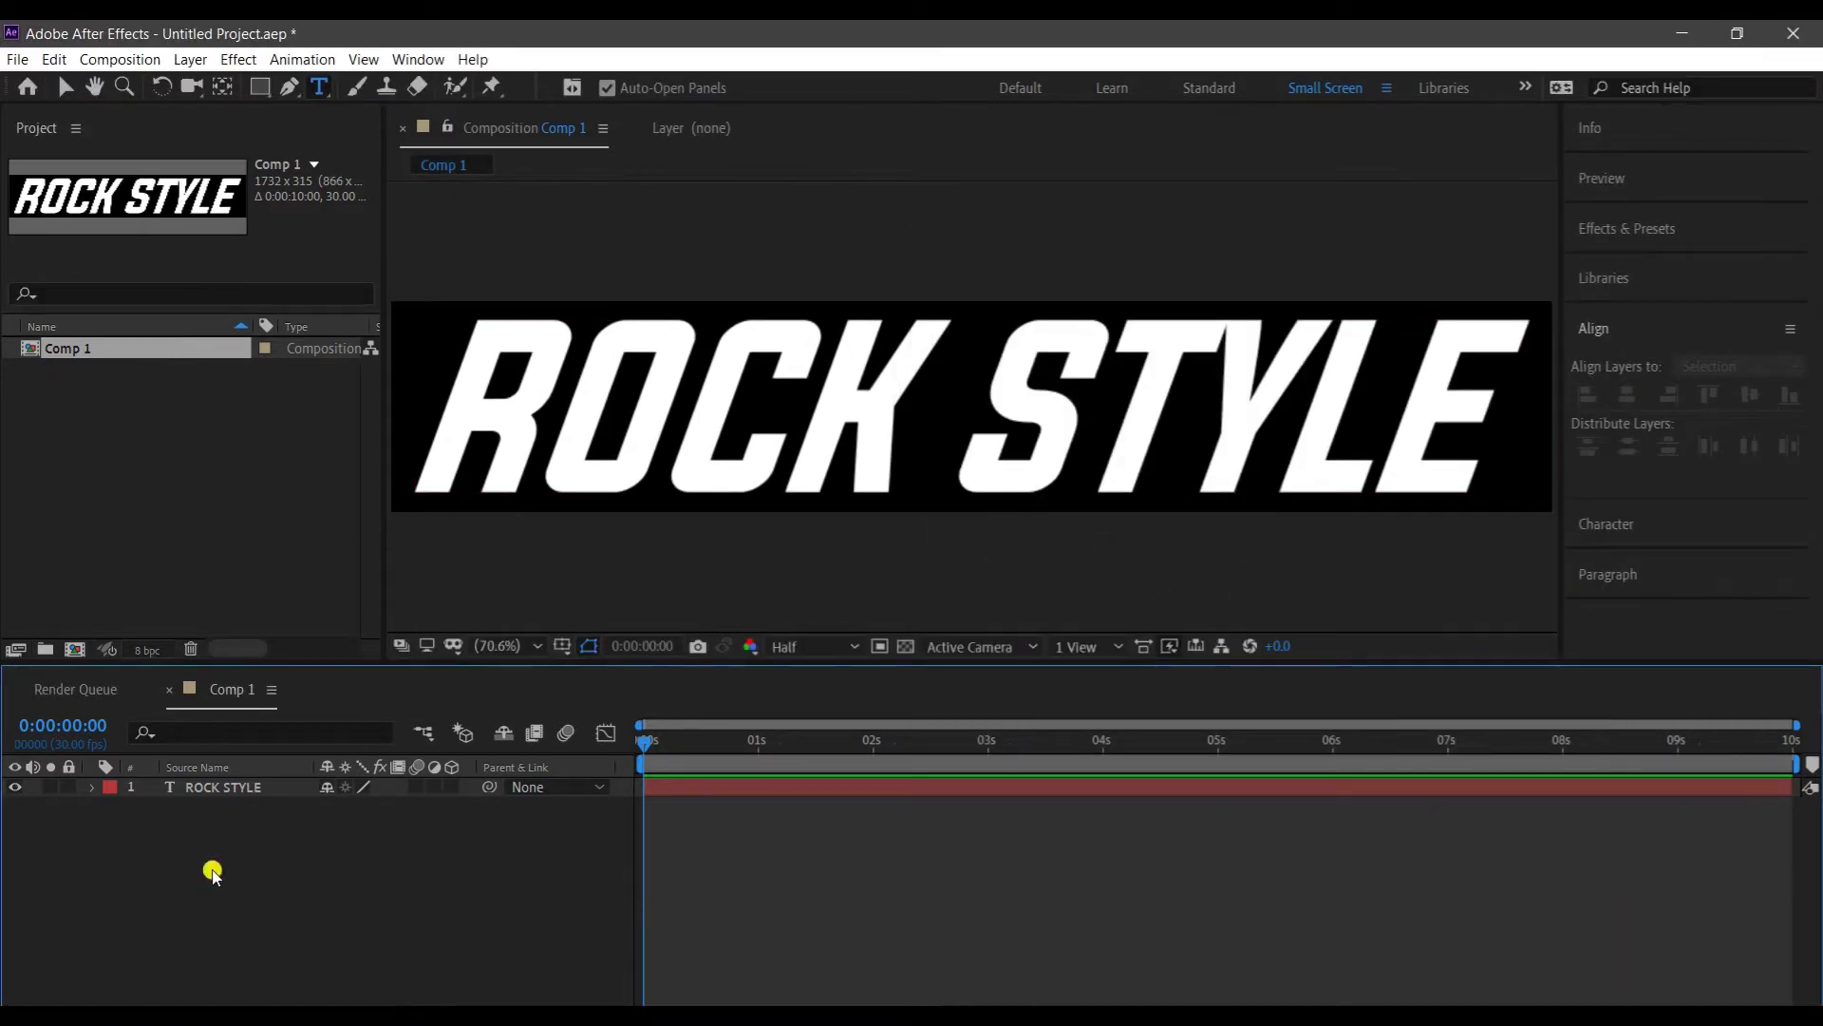
Rename the composition to 'text 1'.
left_click(120, 59)
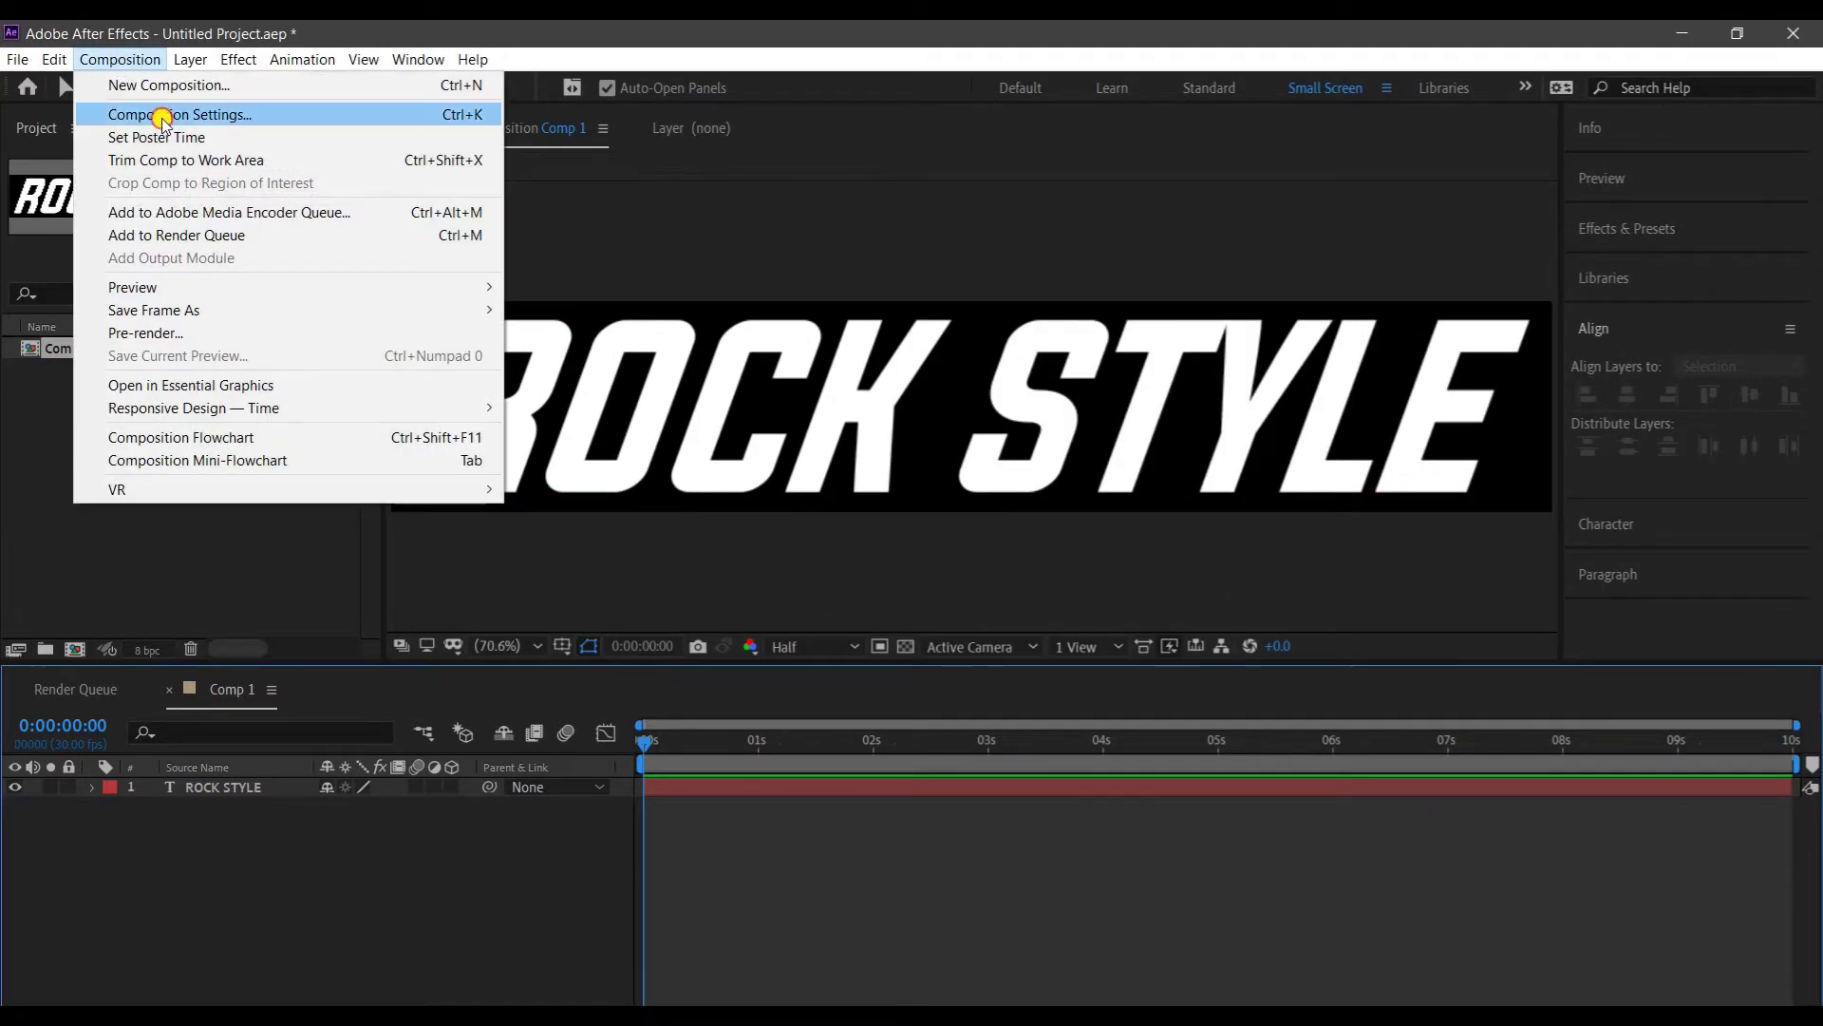
left_click(105, 118)
left_click(1387, 821)
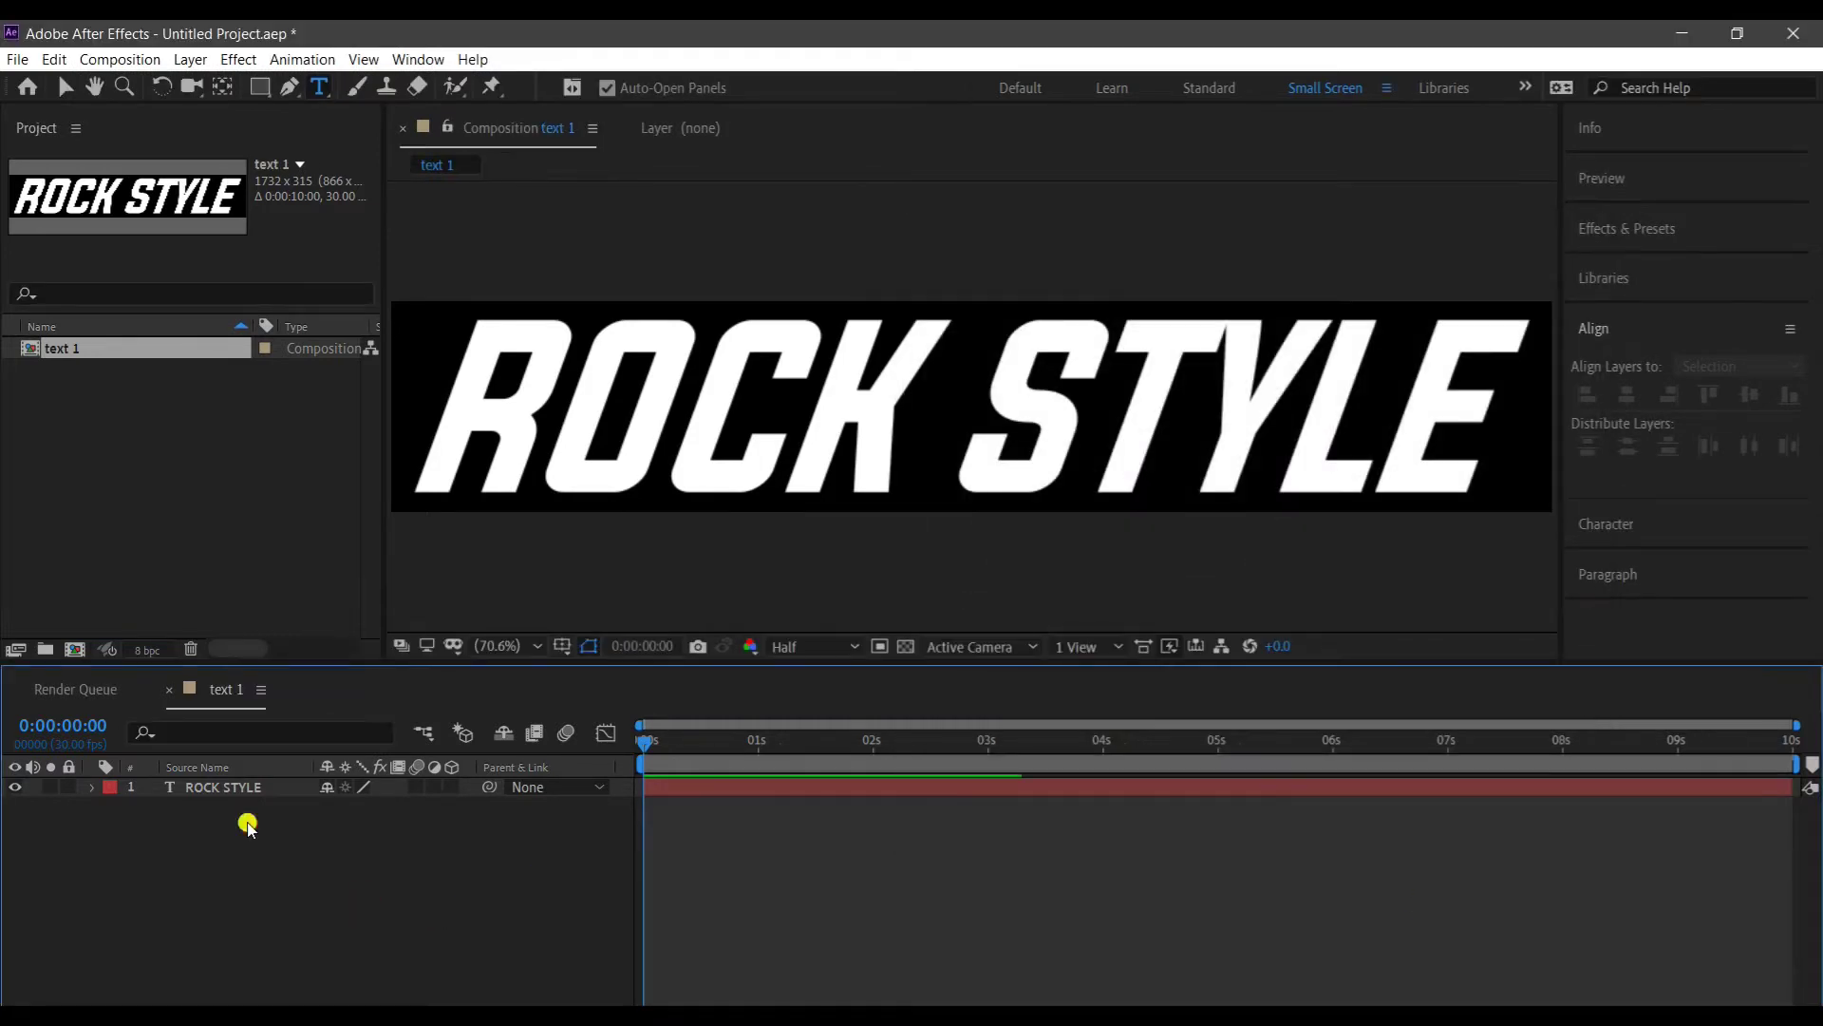
left_click(228, 787)
left_click(602, 643)
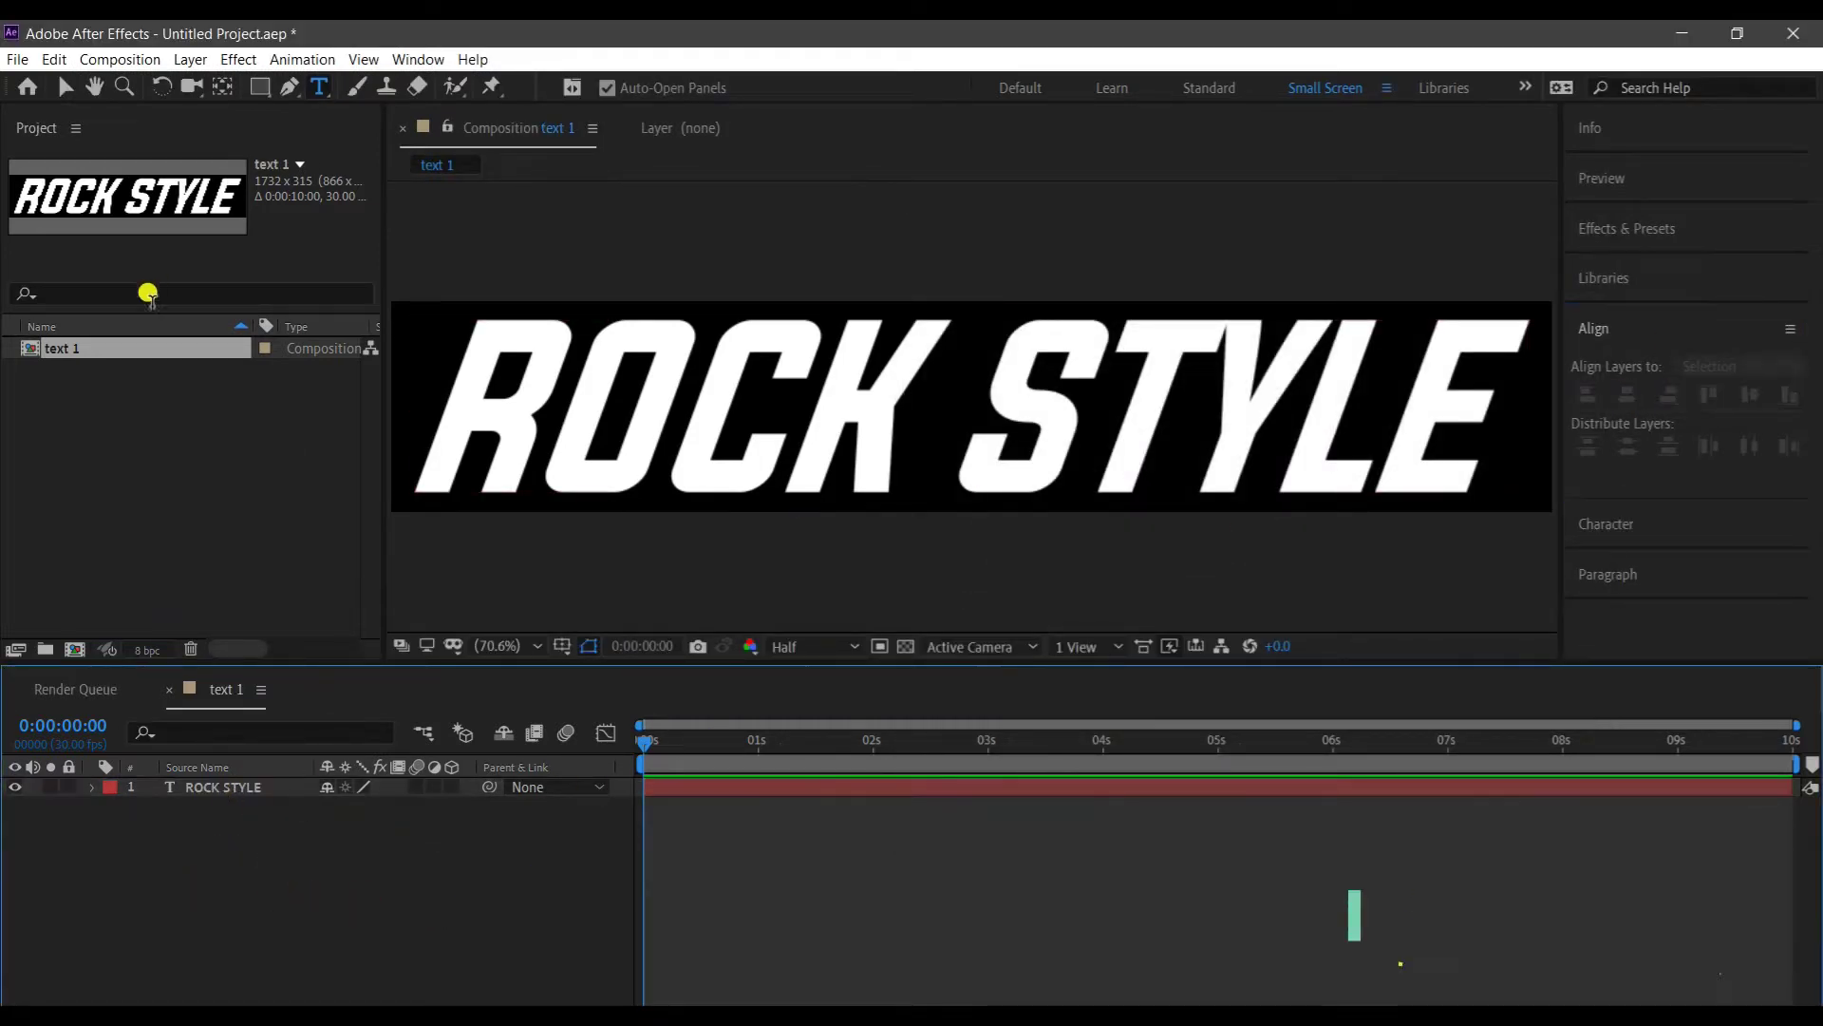
Duplicate text 1 as text 2 and open it.
left_click(114, 348)
key("ctrl+d")
double_click(99, 372)
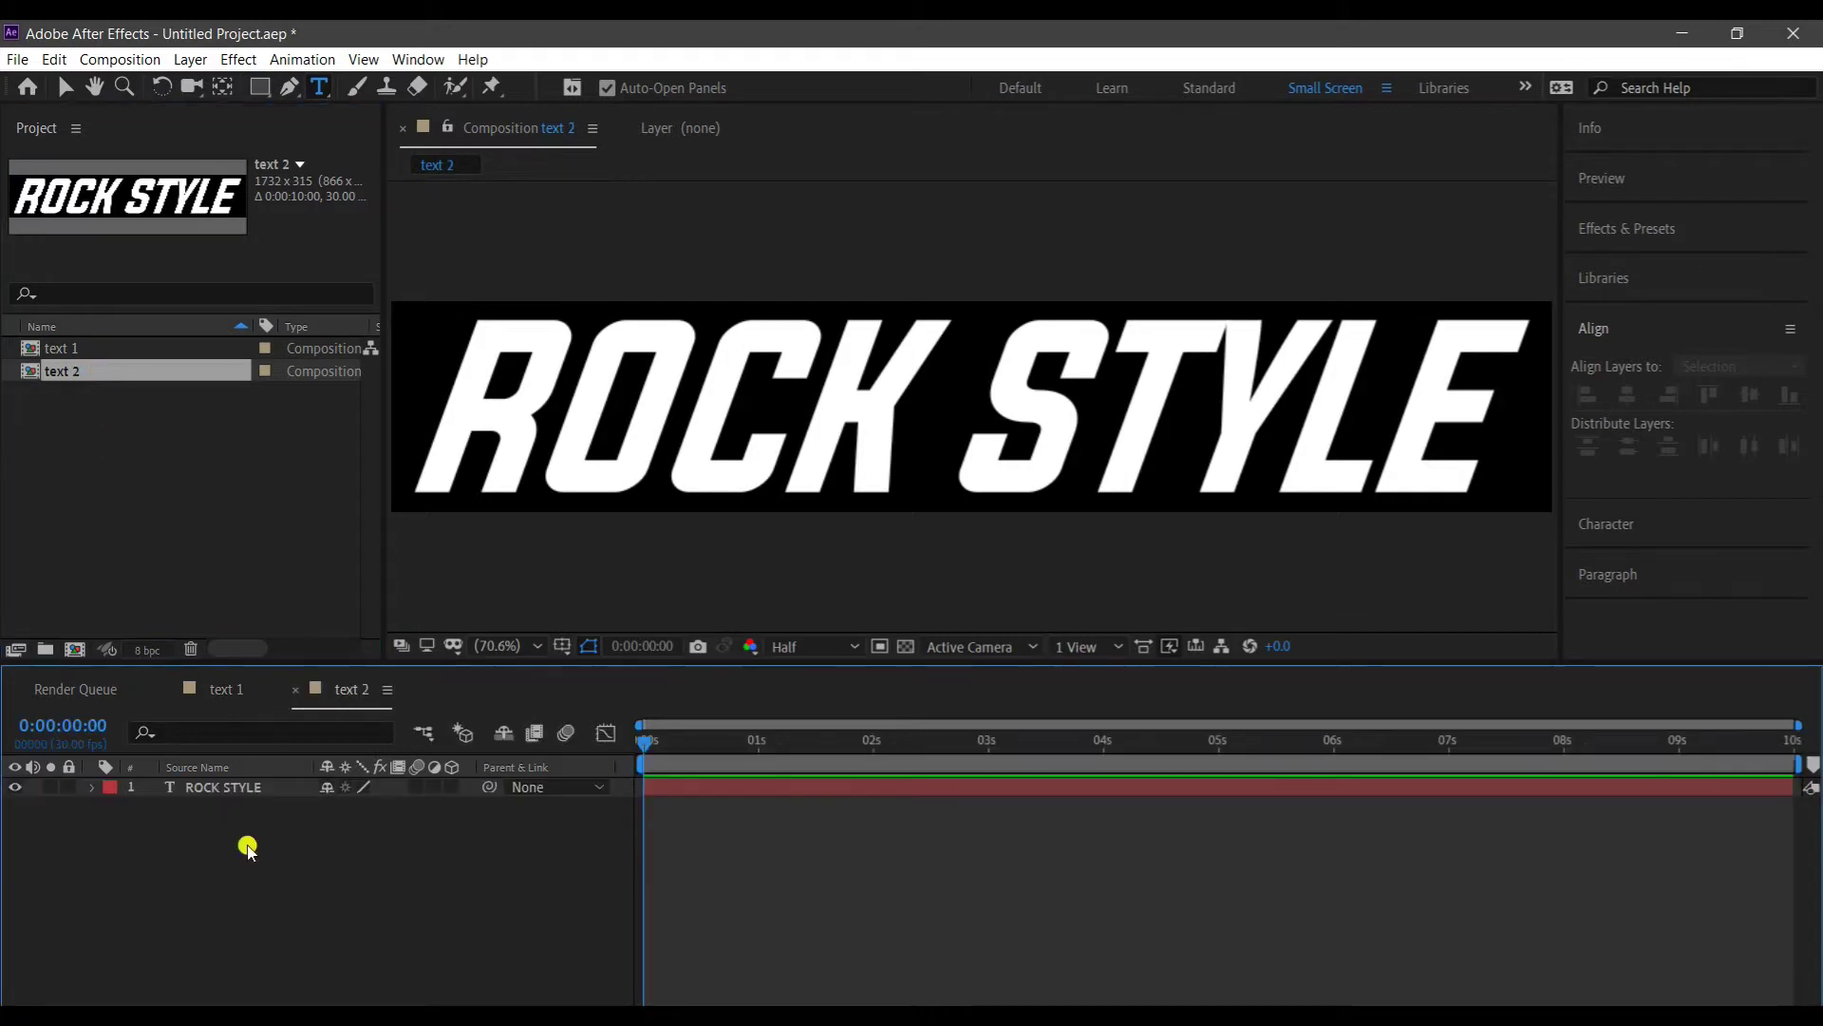
Set text 2's skew to -20 and recentre ROCK STYLE horizontally.
left_click(92, 789)
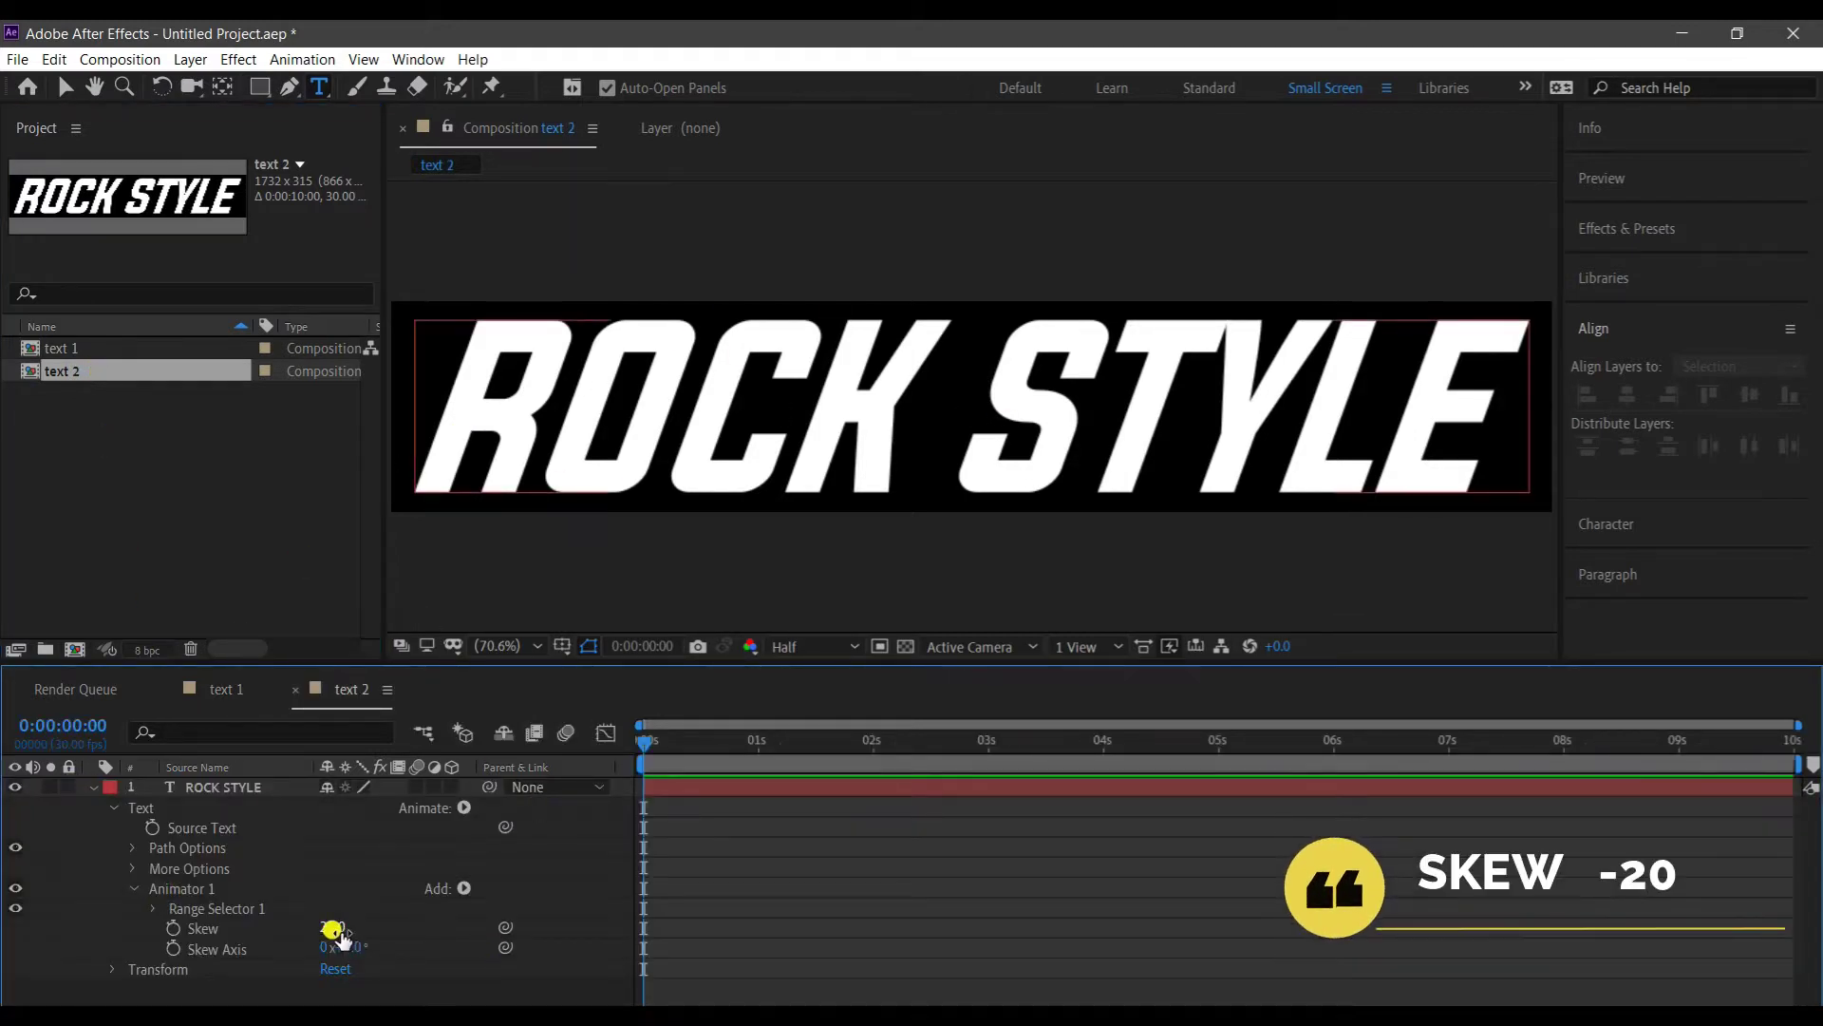
type("-20")
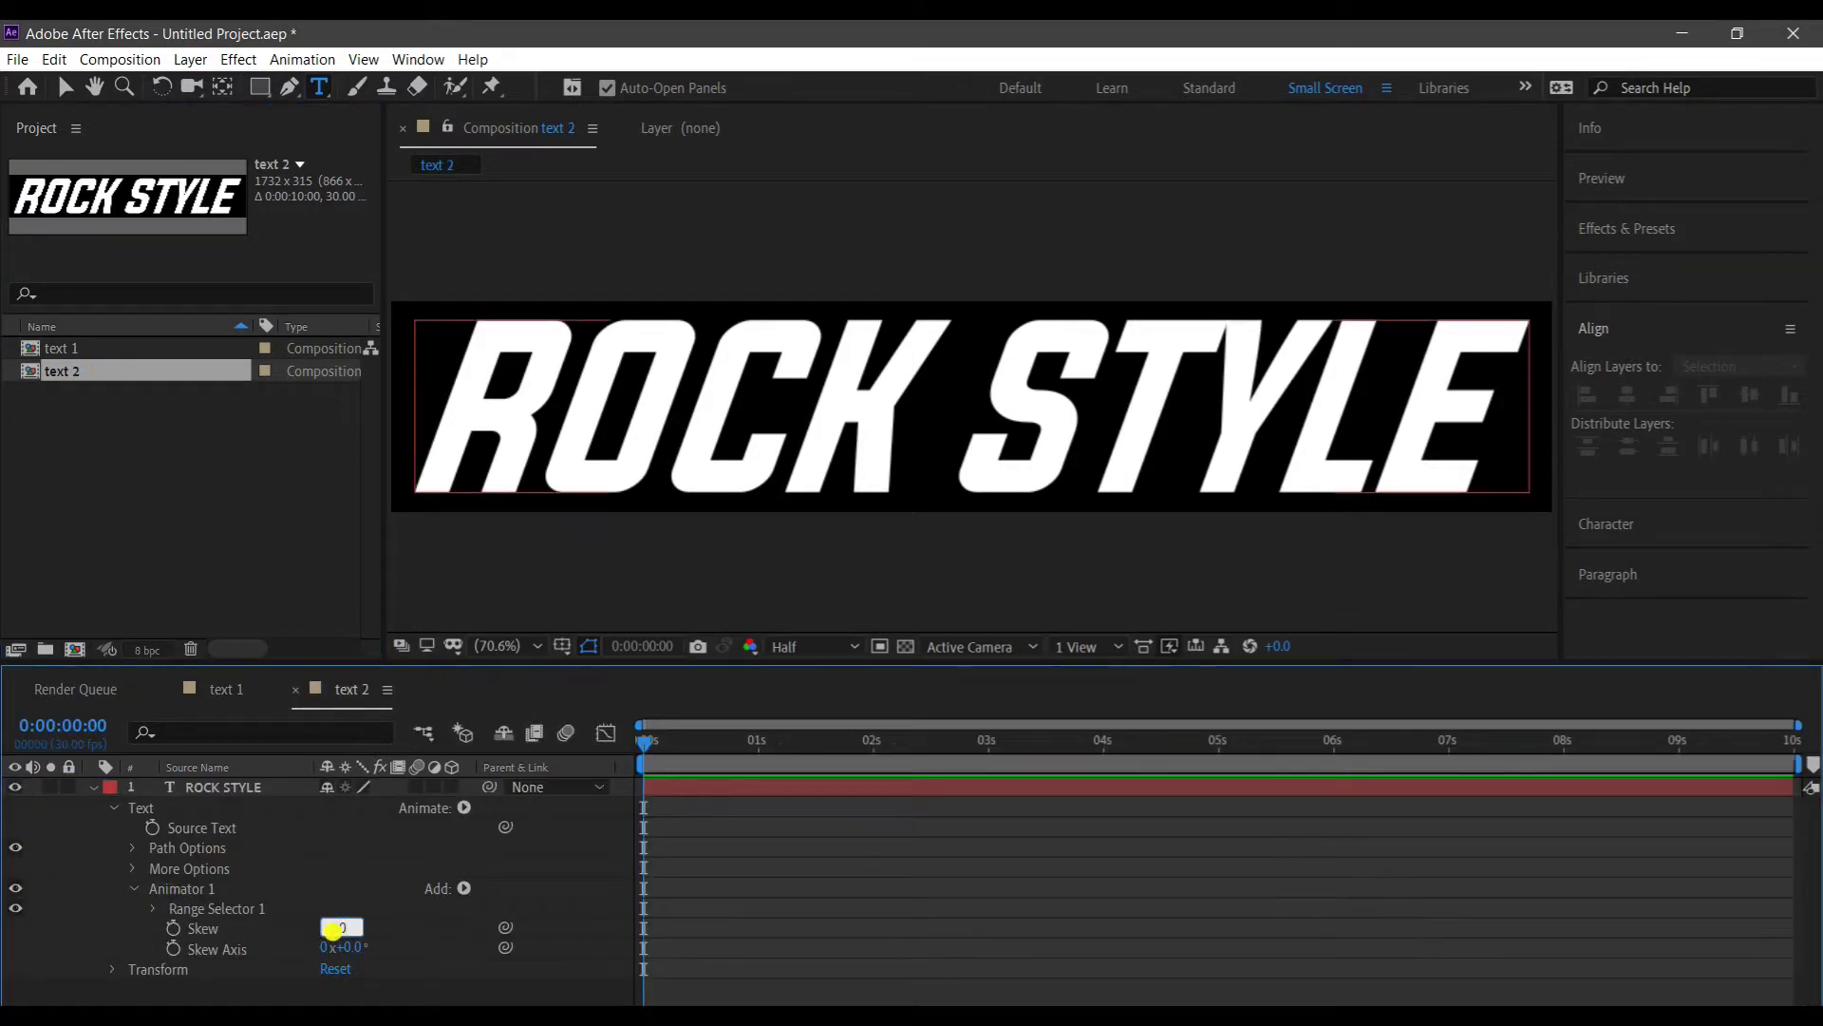
key("Return")
left_click(191, 787)
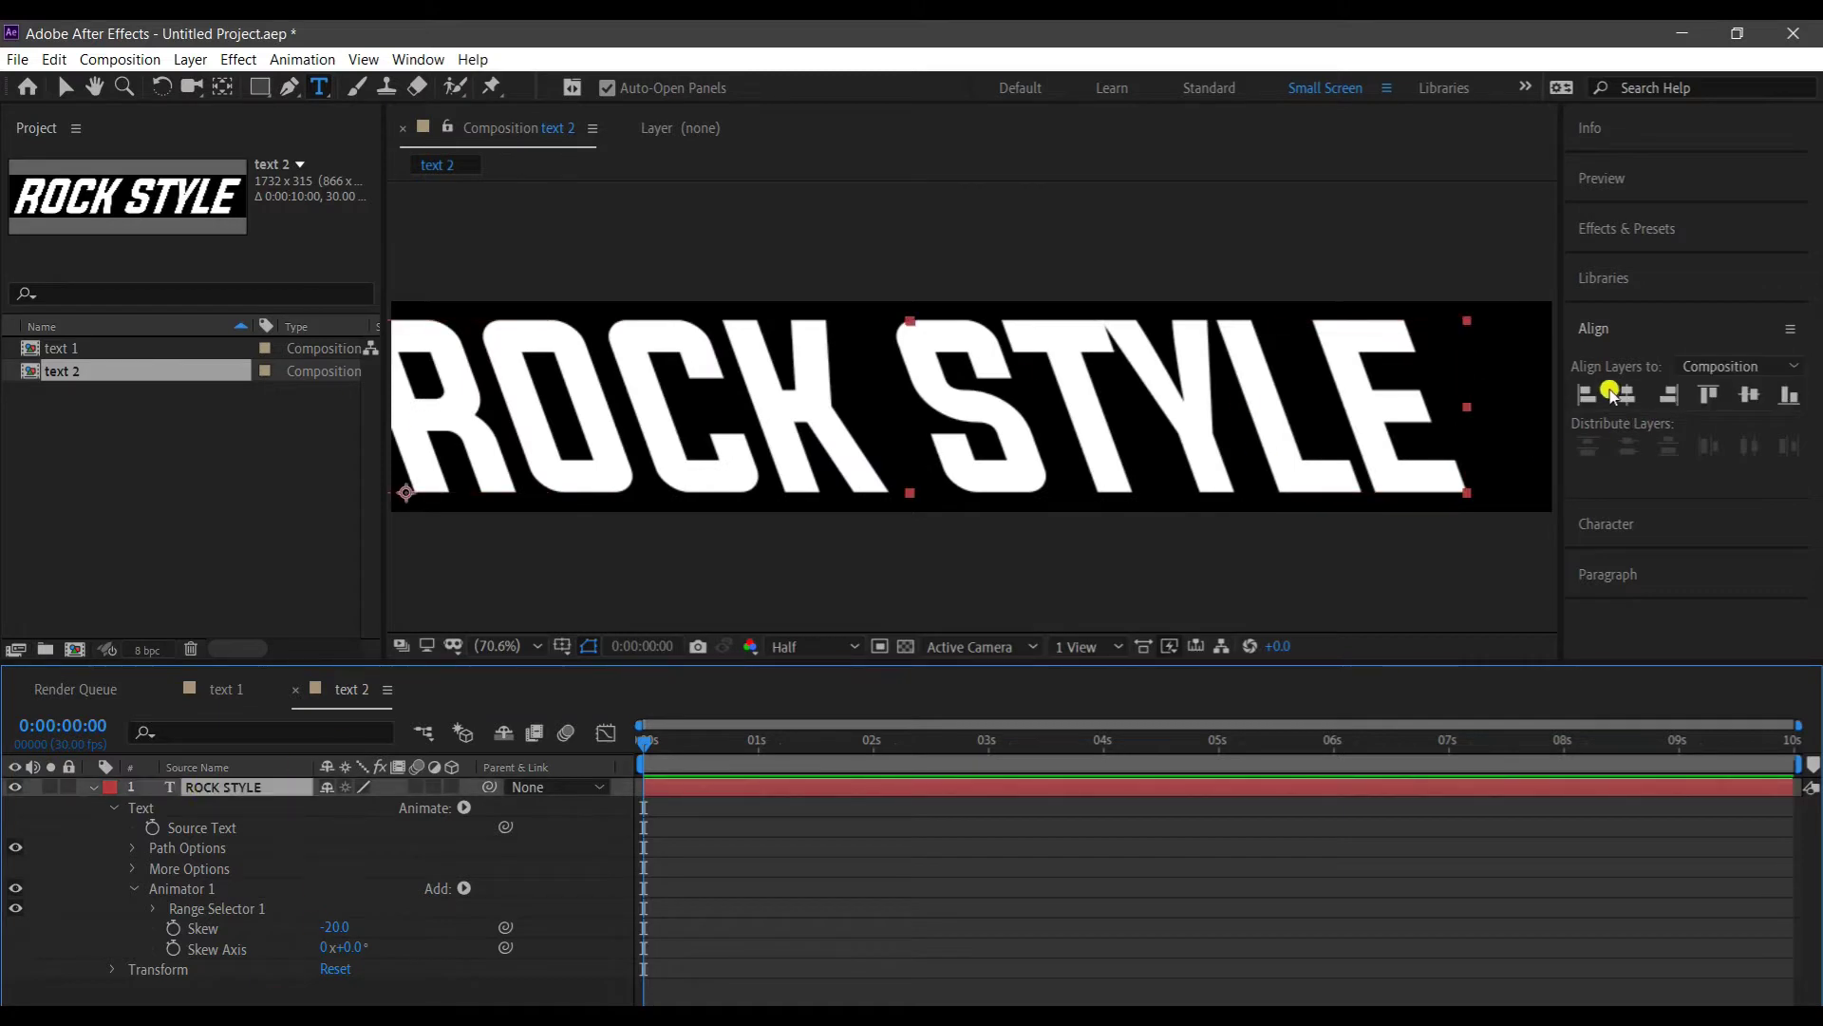
left_click(1624, 395)
left_click(92, 787)
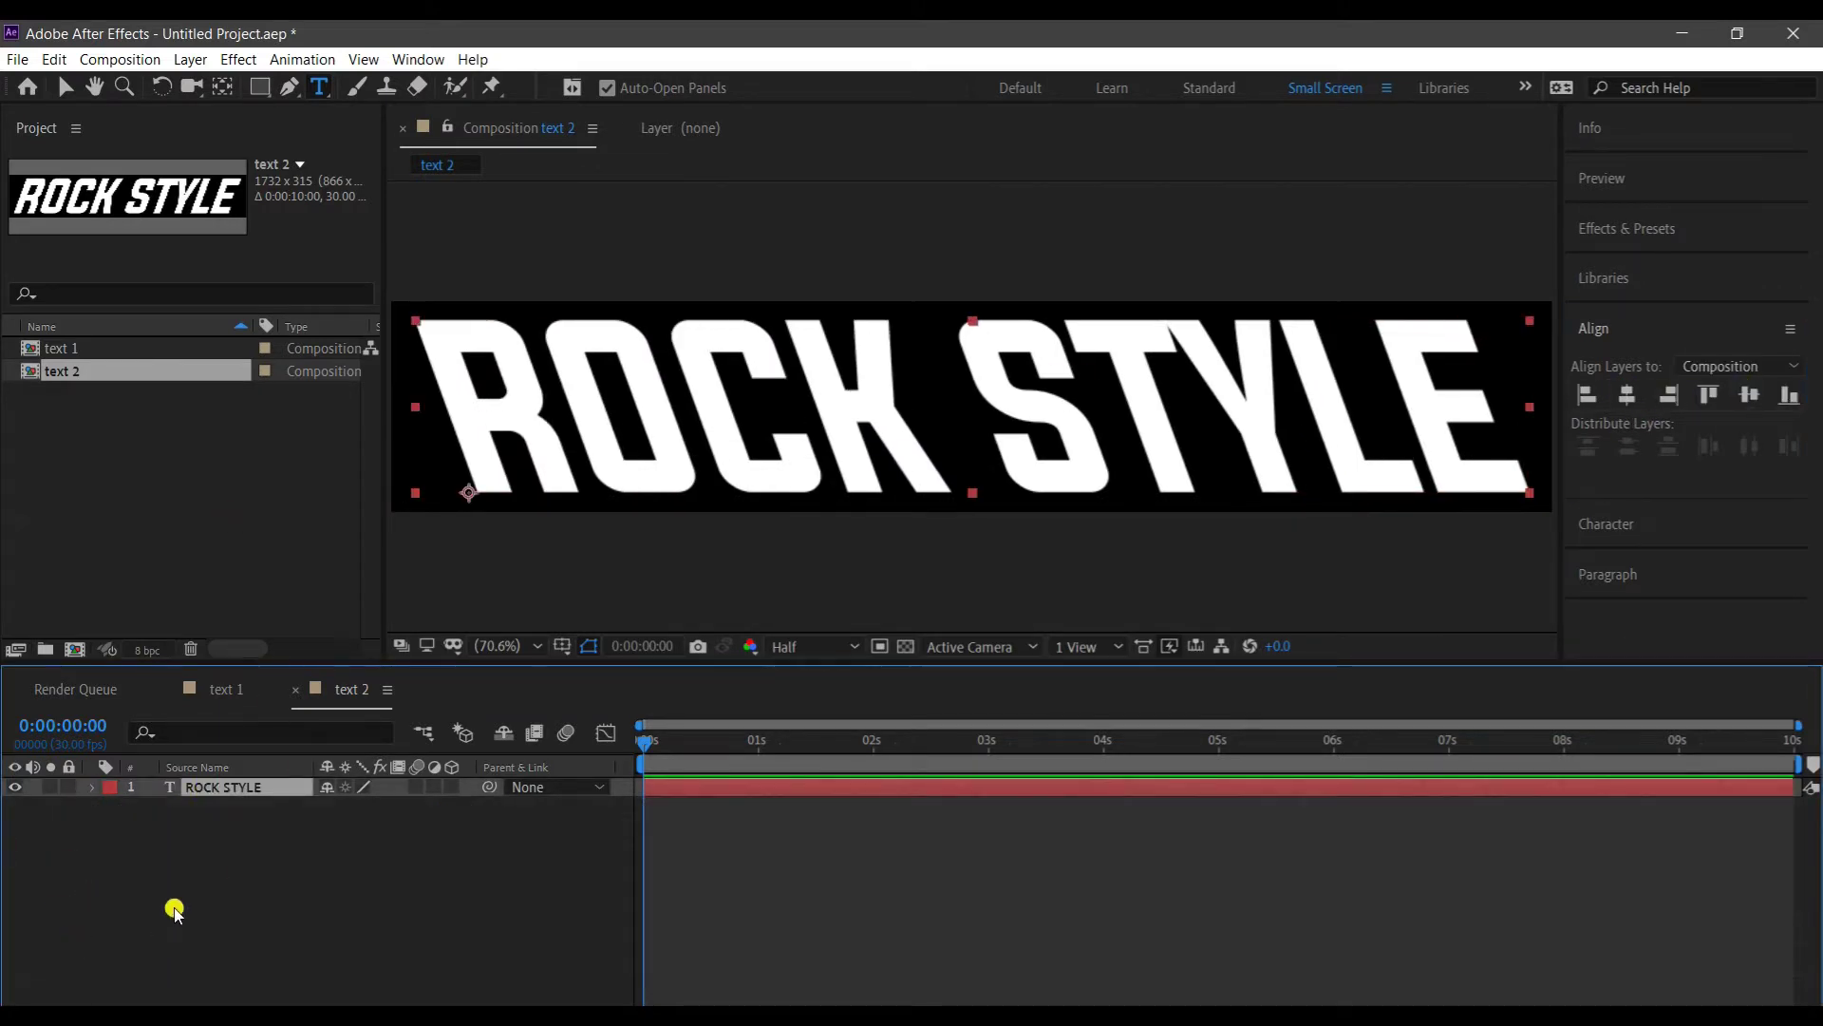
left_click(171, 912)
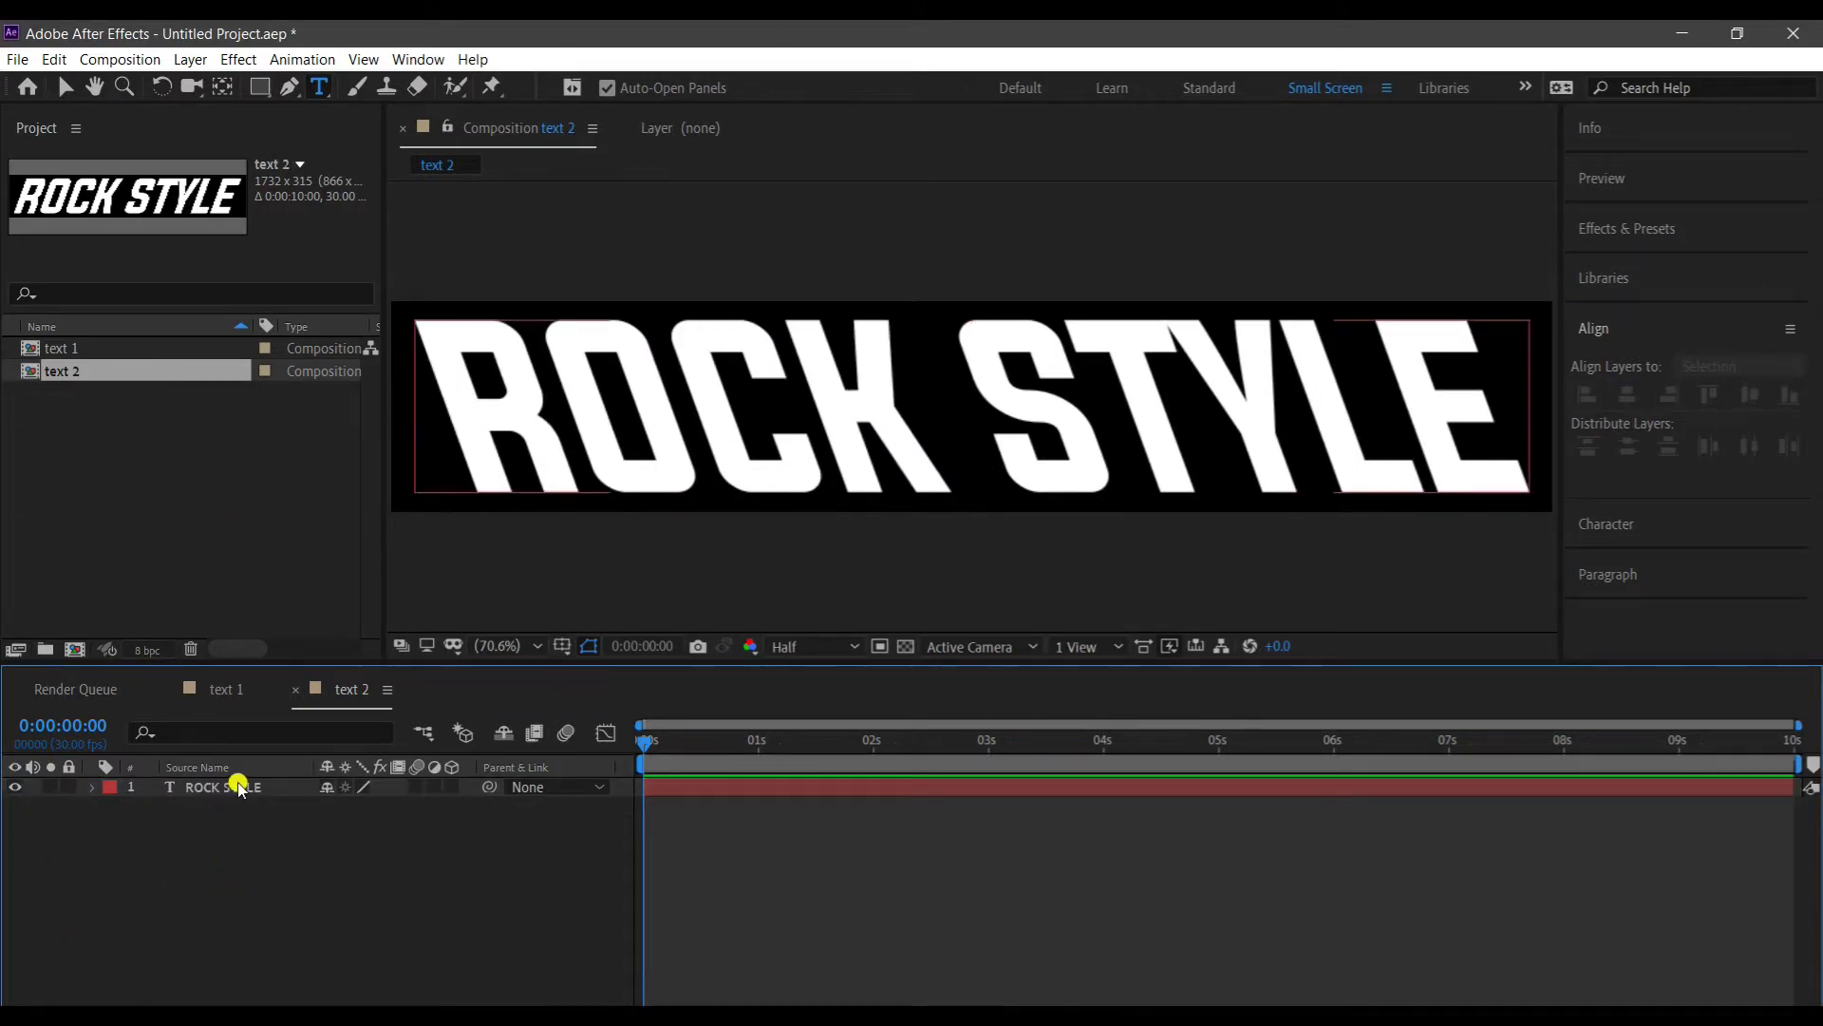
Create a new 1920×1080 composition.
left_click(120, 59)
left_click(179, 113)
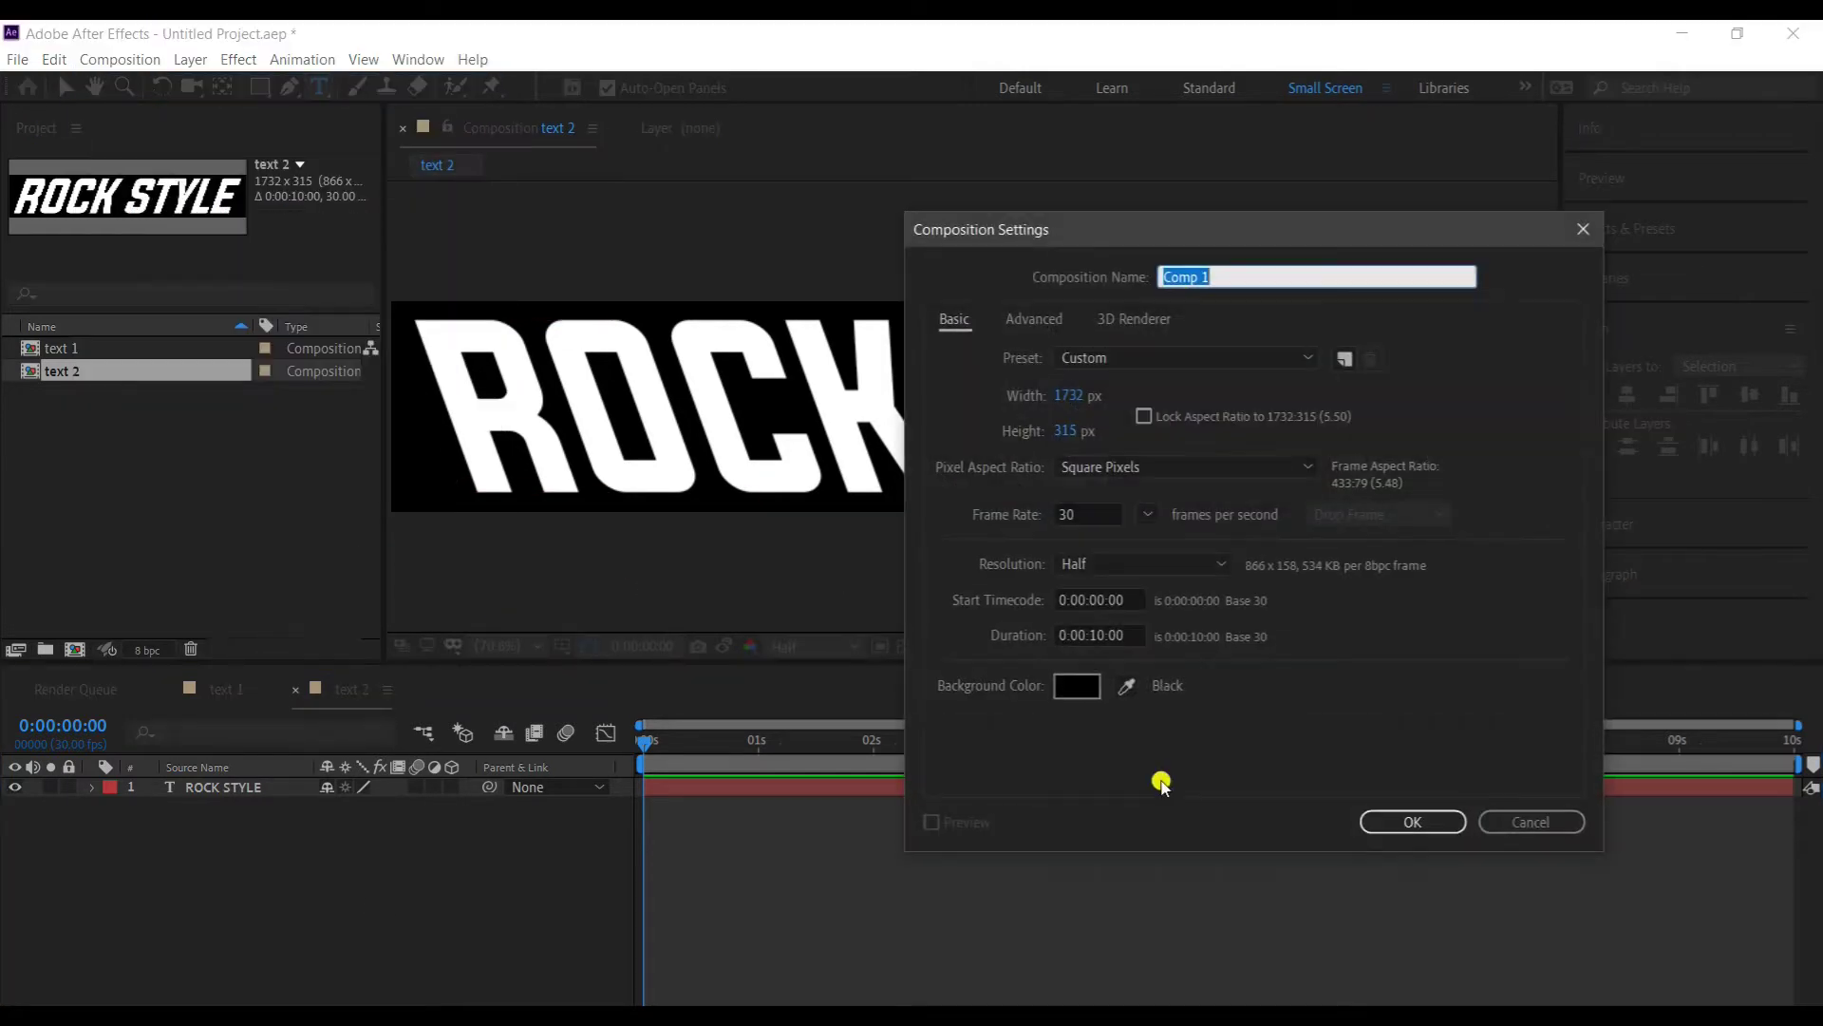
left_click(1066, 397)
type("1080")
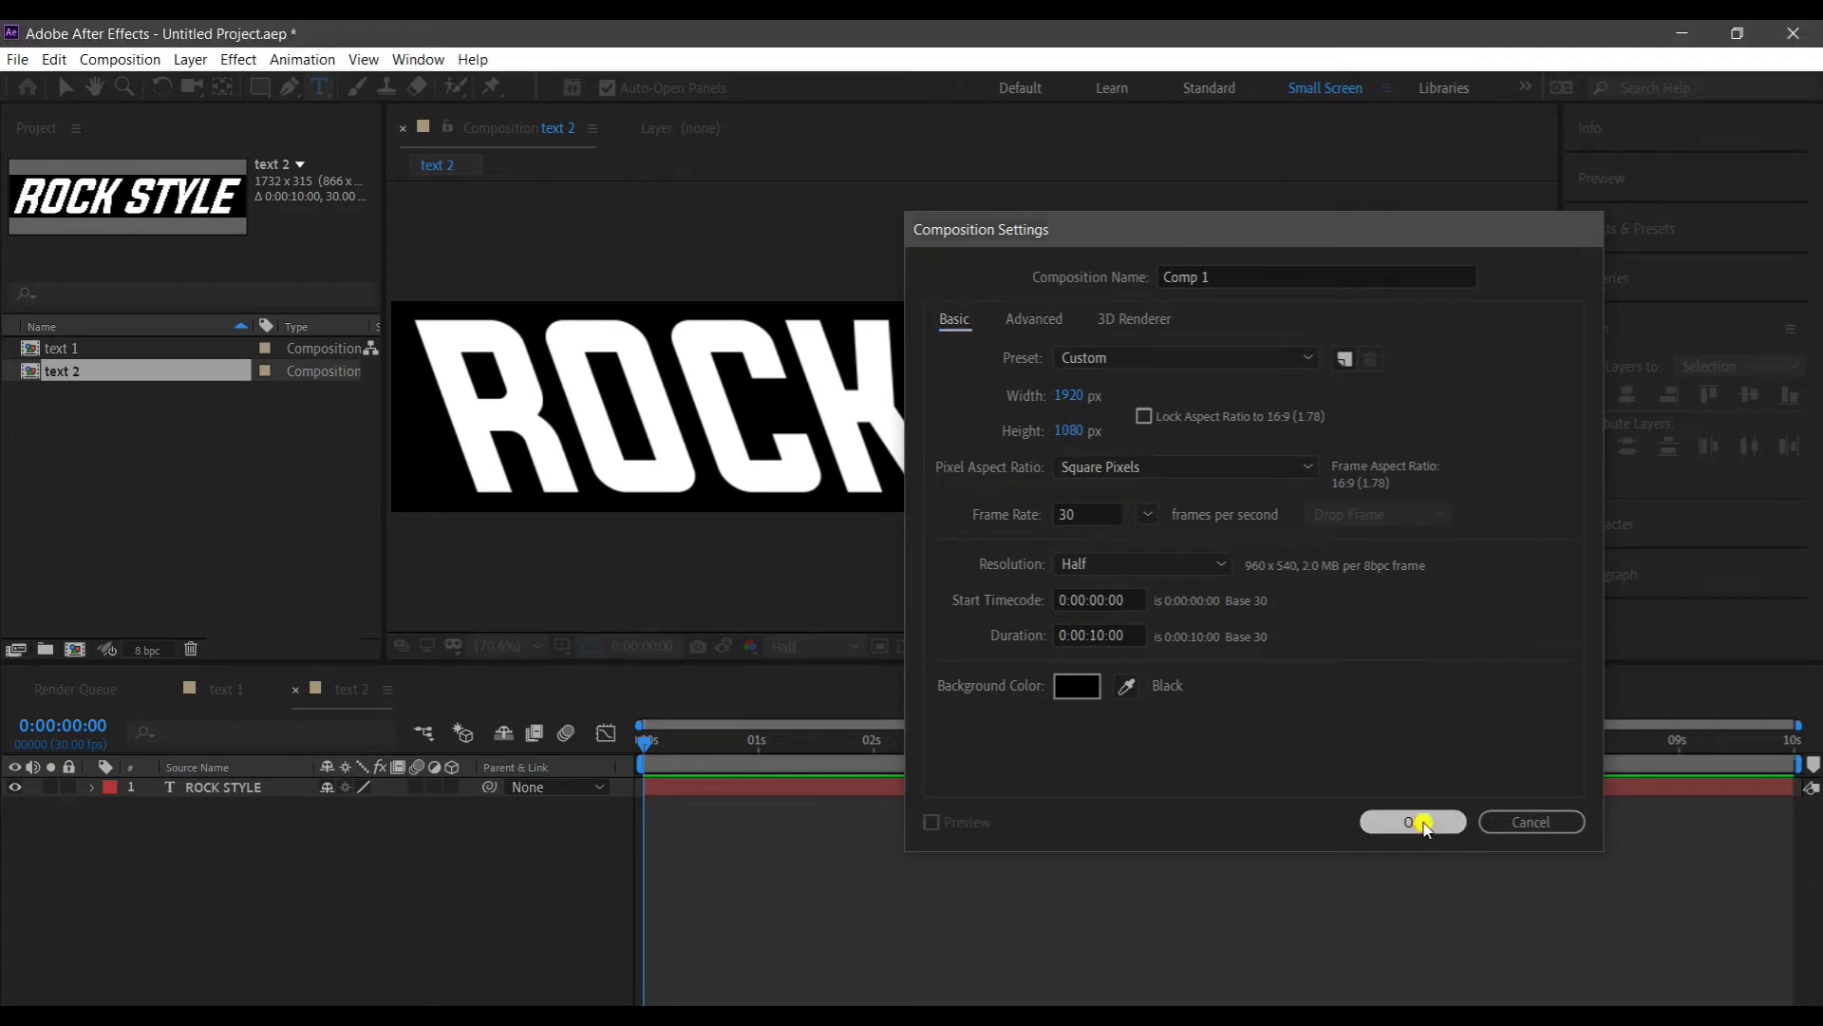
left_click(1405, 819)
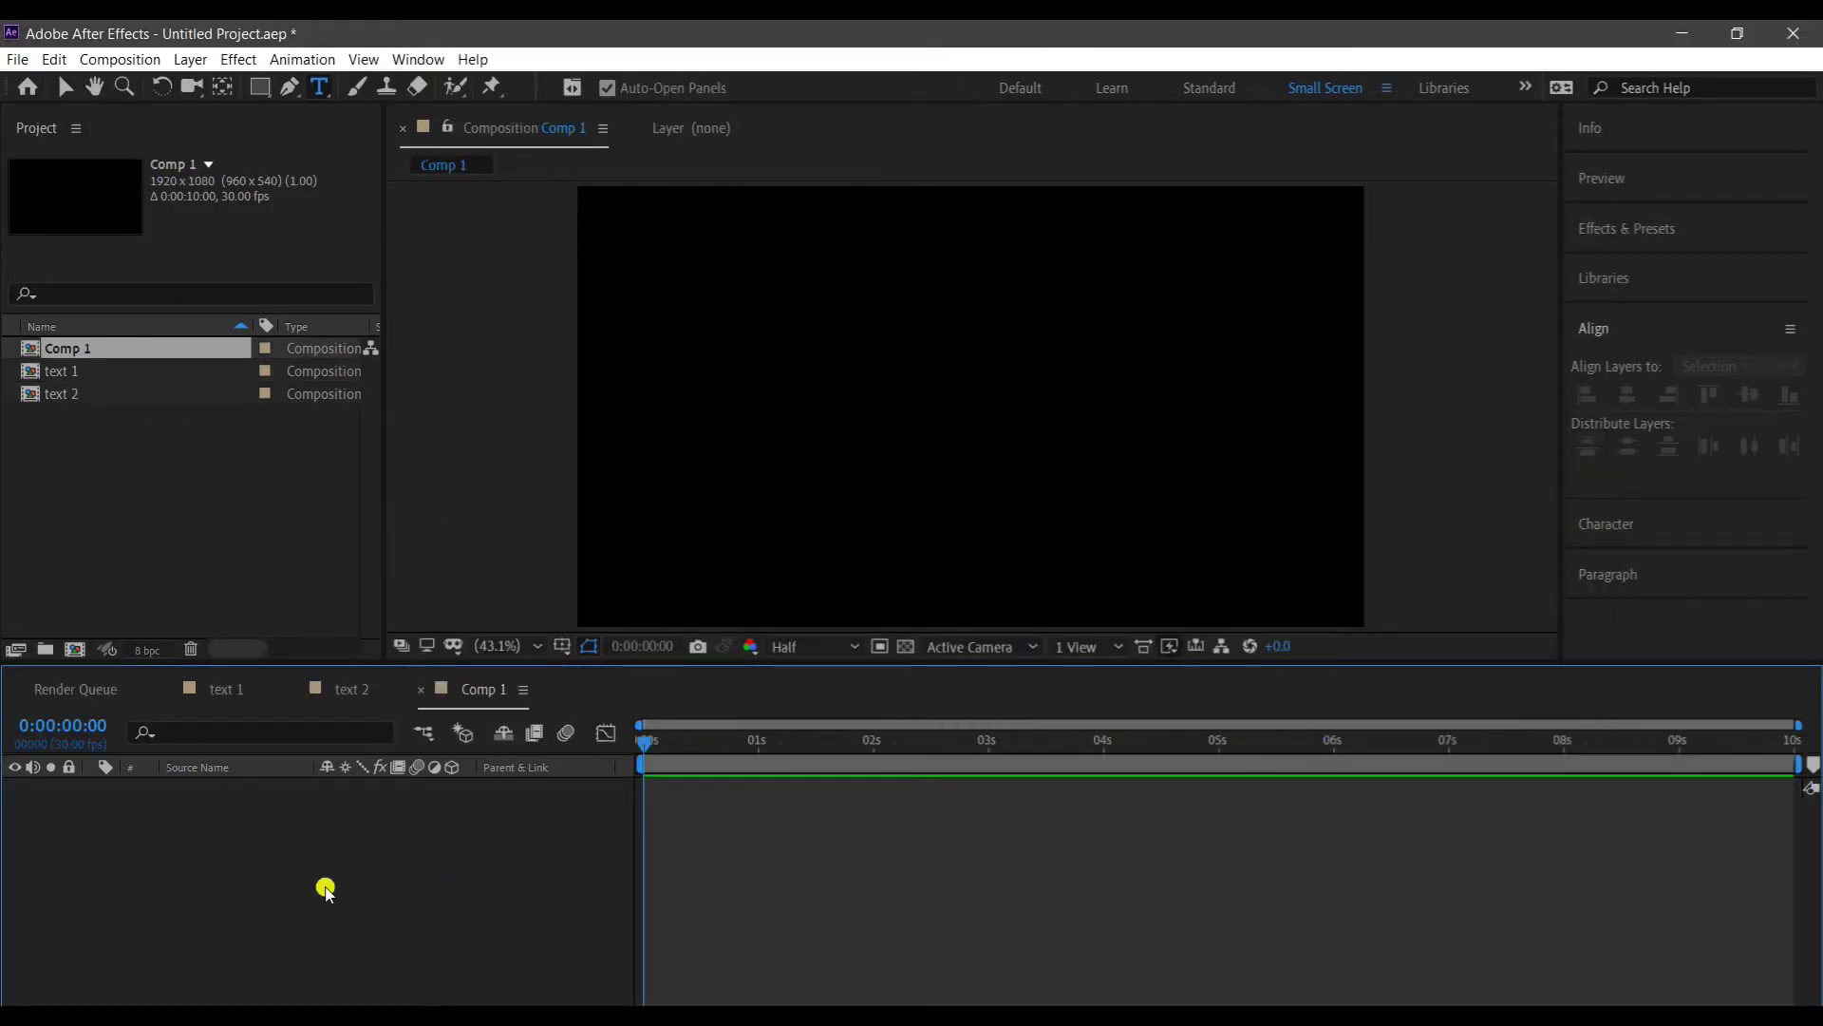
Rename the new comp to 'text slide 1'.
left_click(120, 58)
left_click(179, 112)
type("text slide 1")
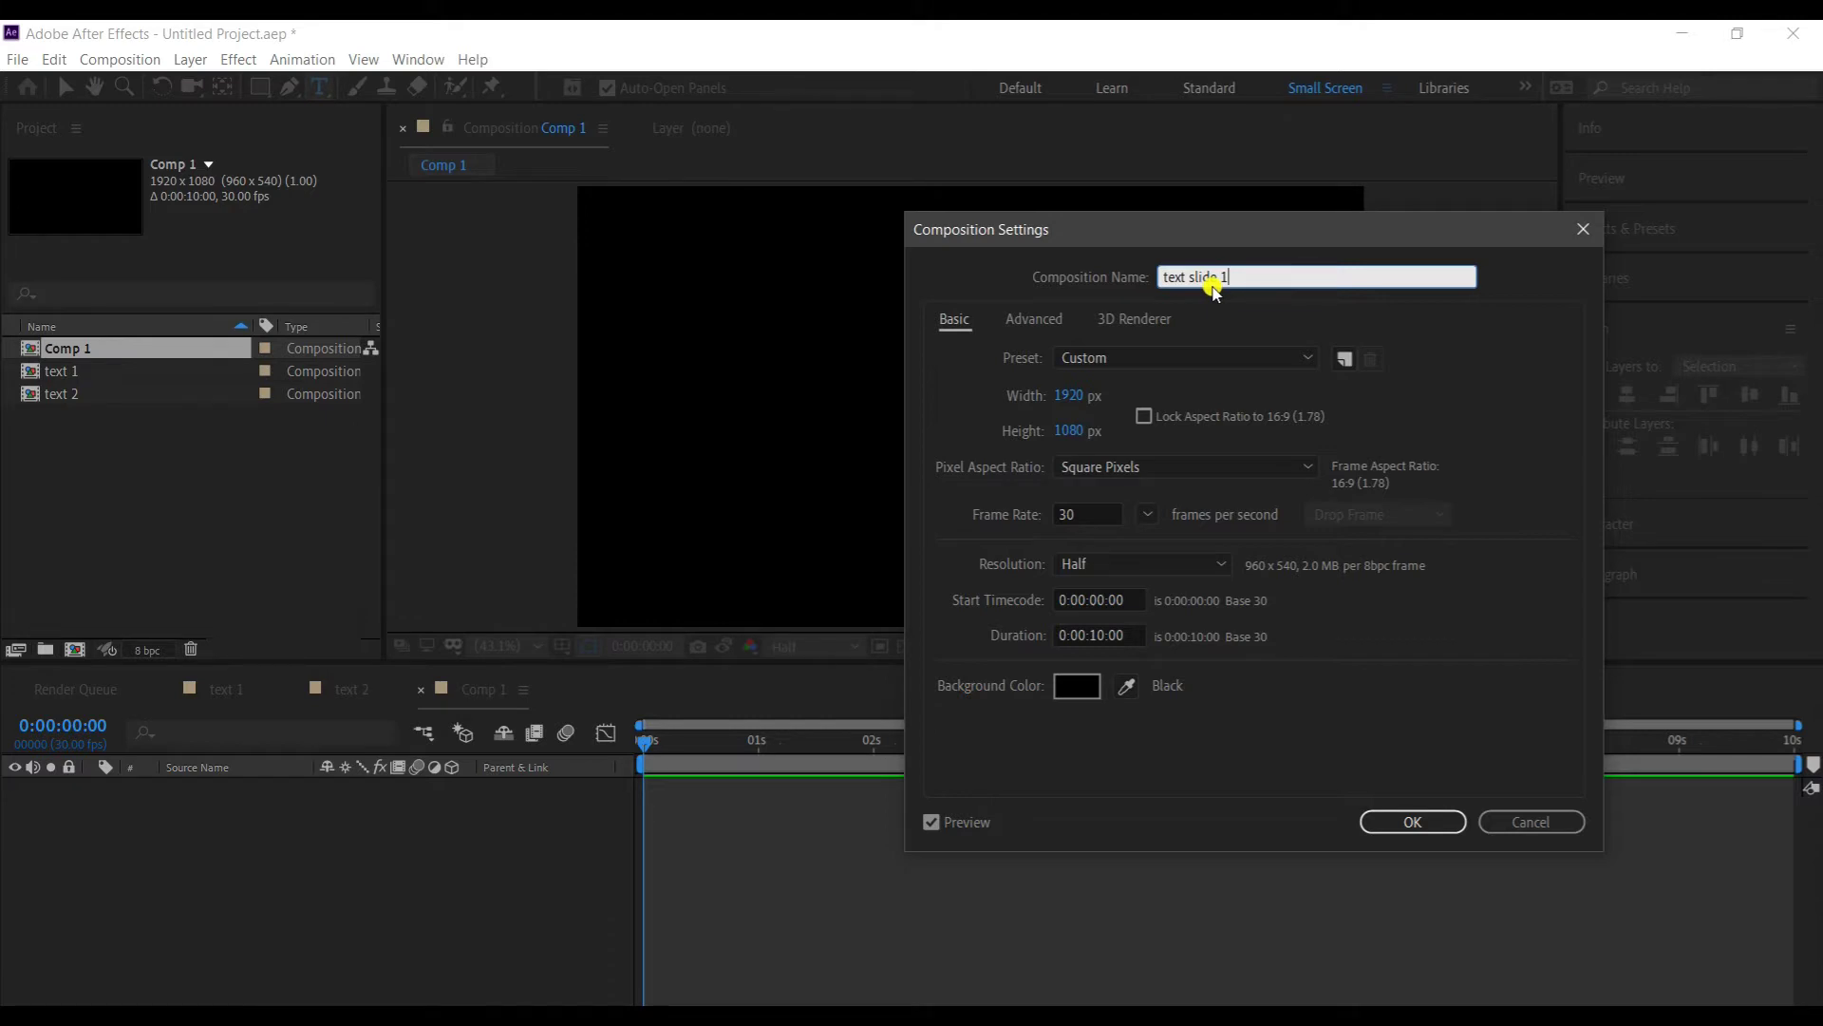
left_click(1412, 821)
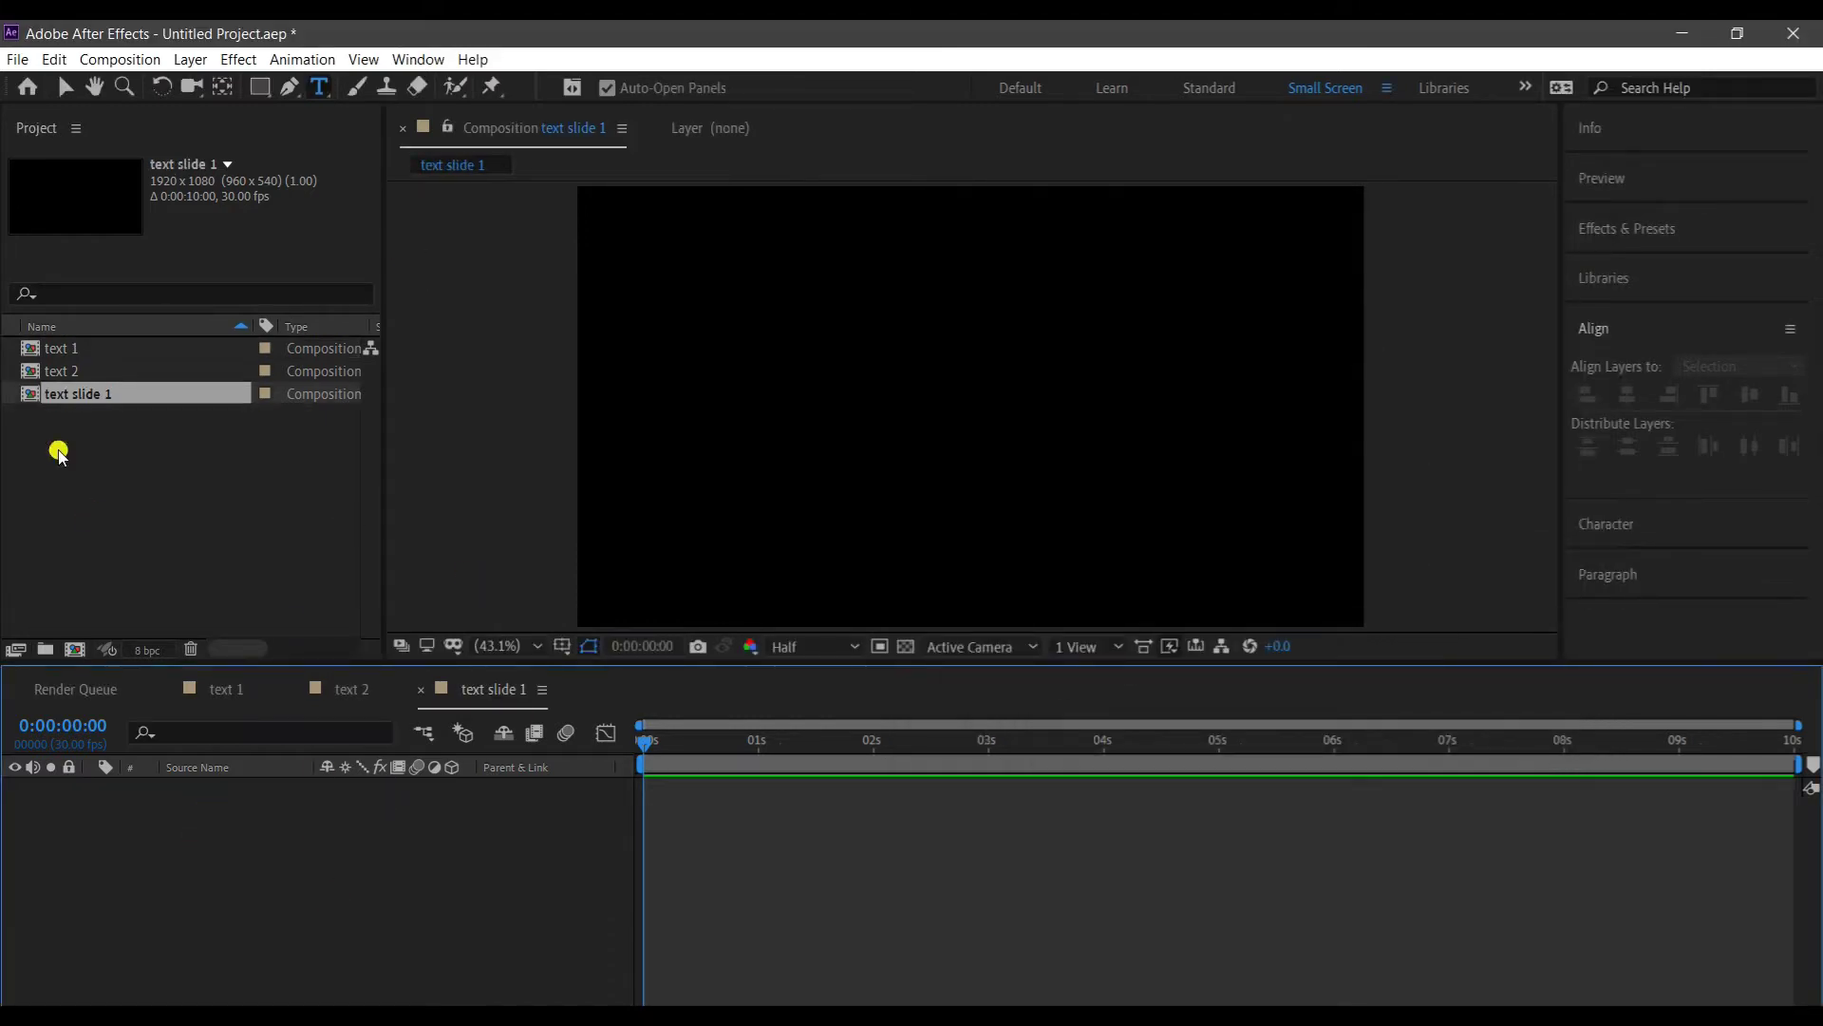
left_click(92, 351)
Place text 1 in text slide 1 and apply CC RepeTile to it.
left_click_drag(92, 351, 190, 807)
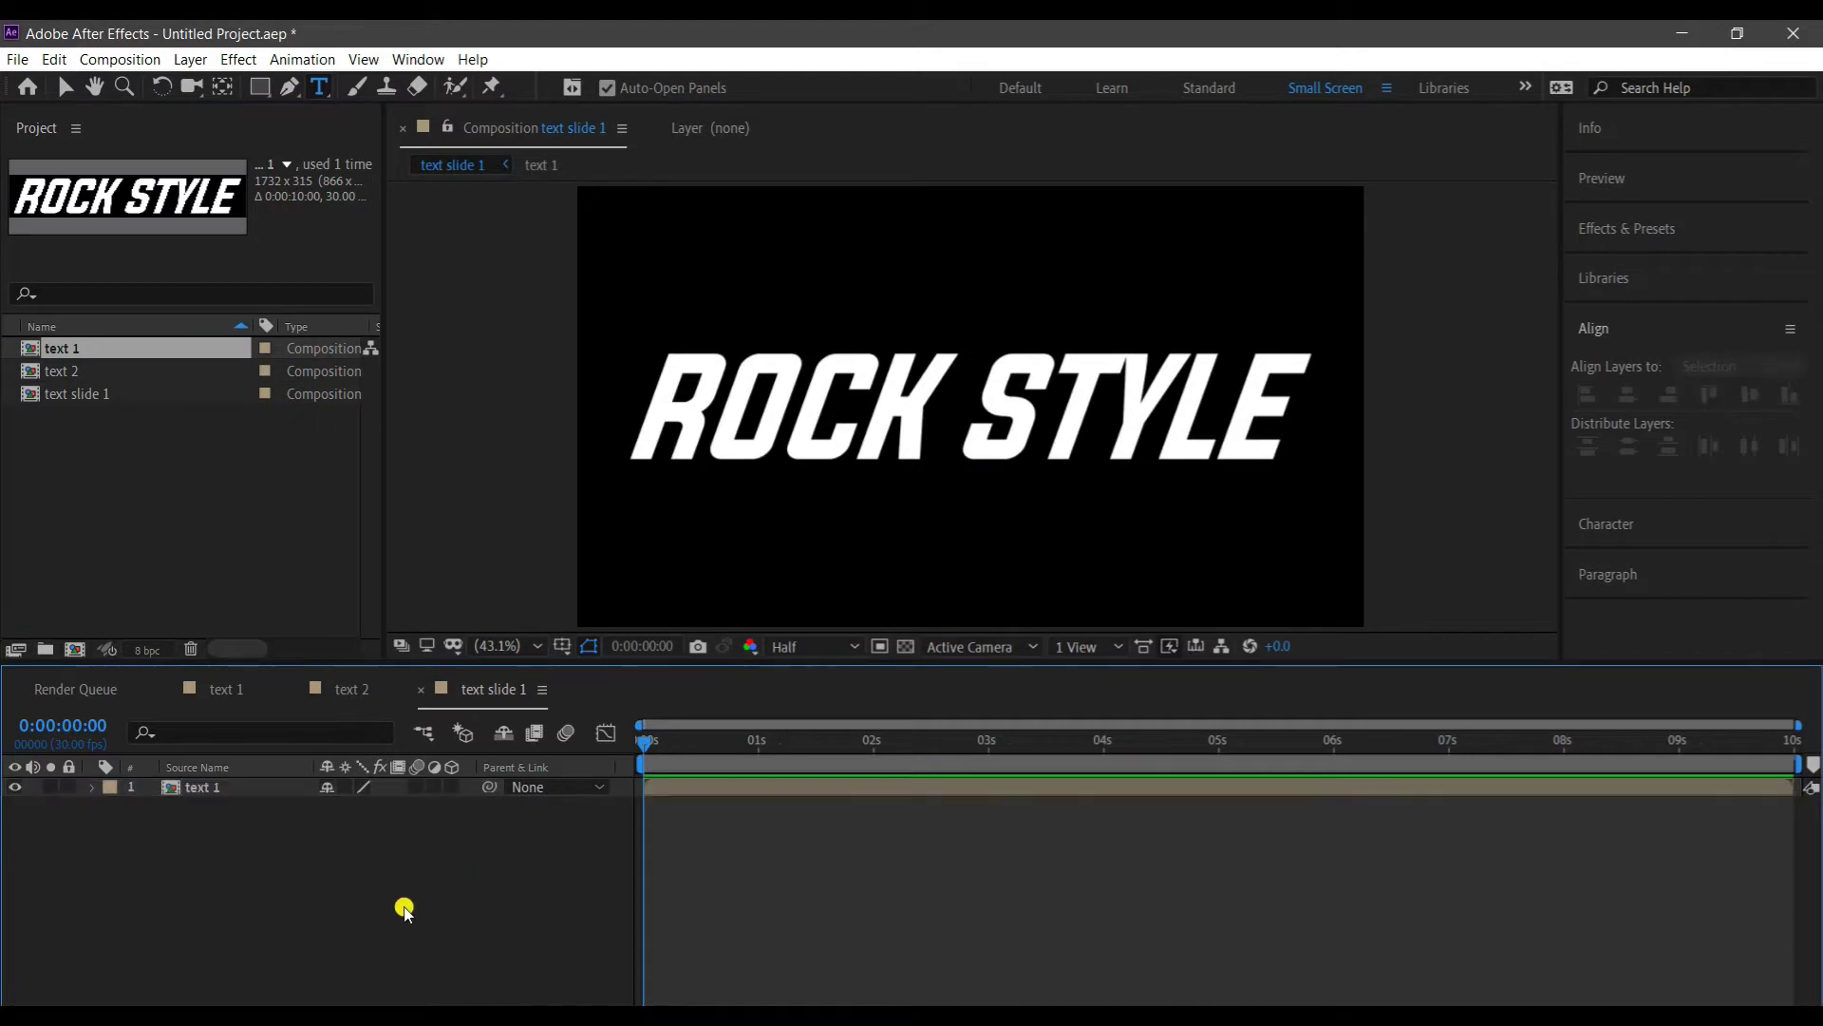
left_click(213, 794)
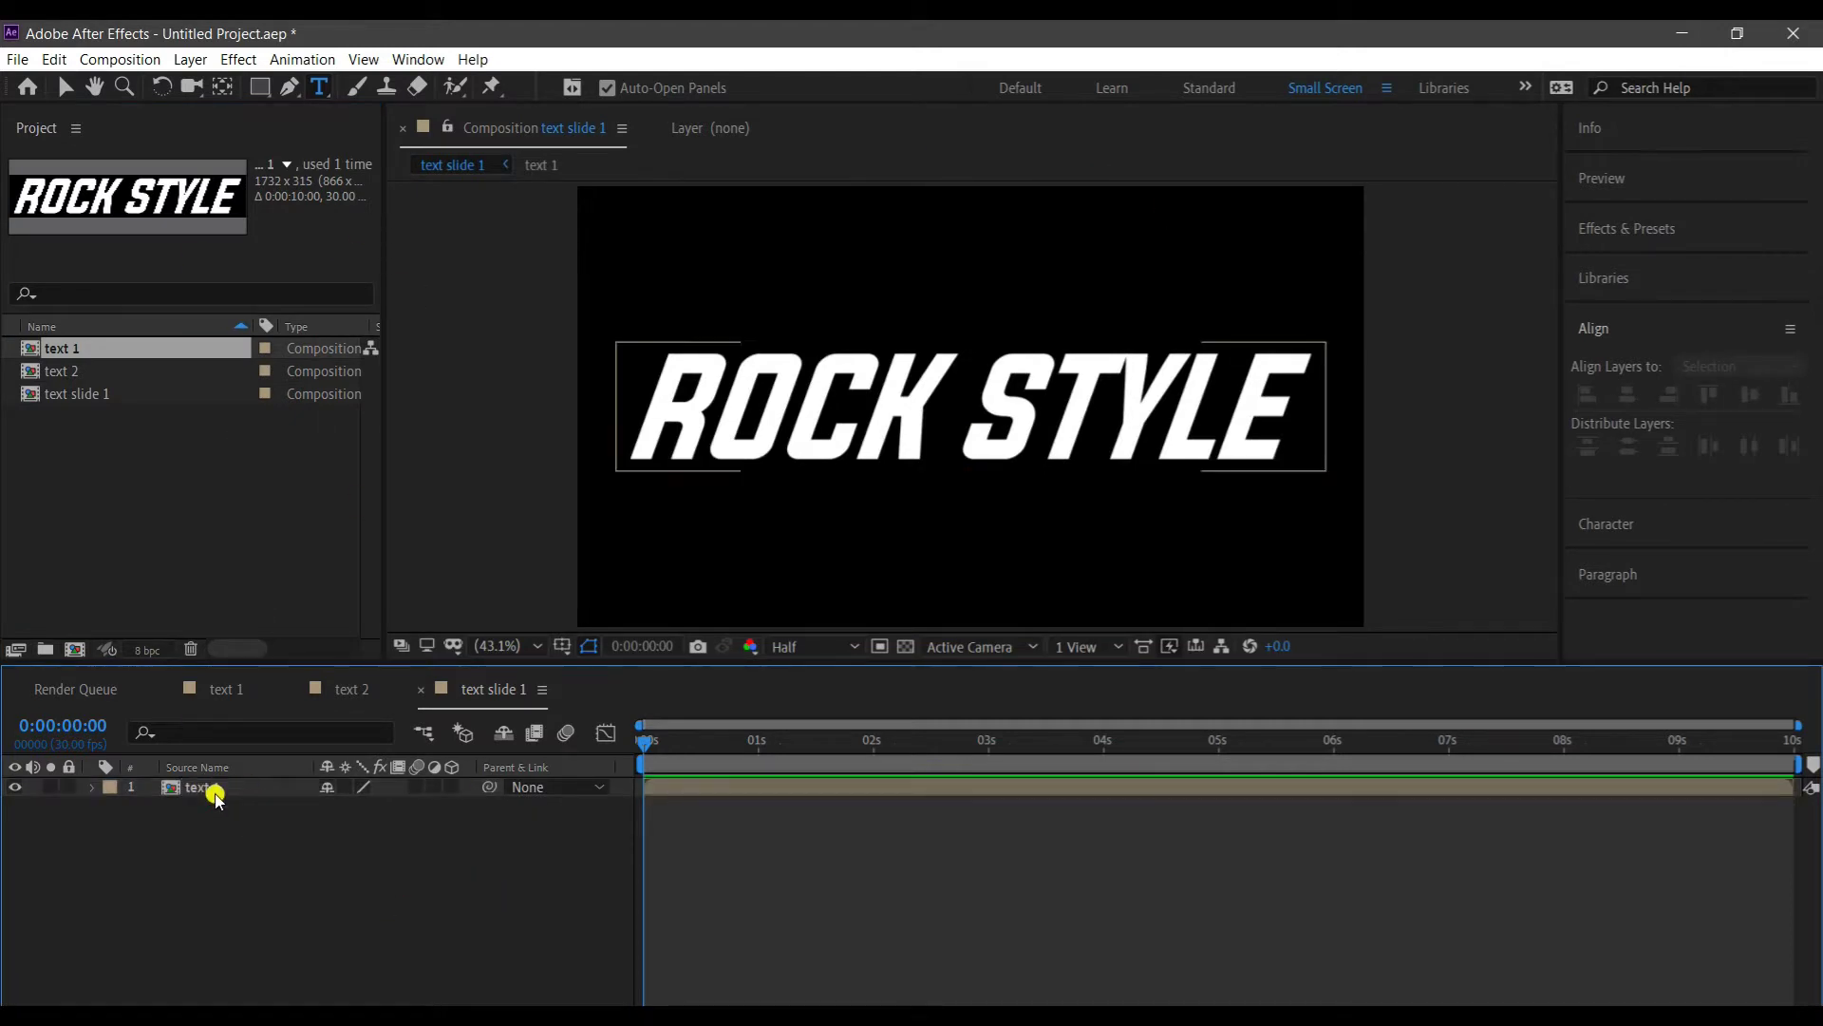
left_click(271, 852)
left_click(1627, 228)
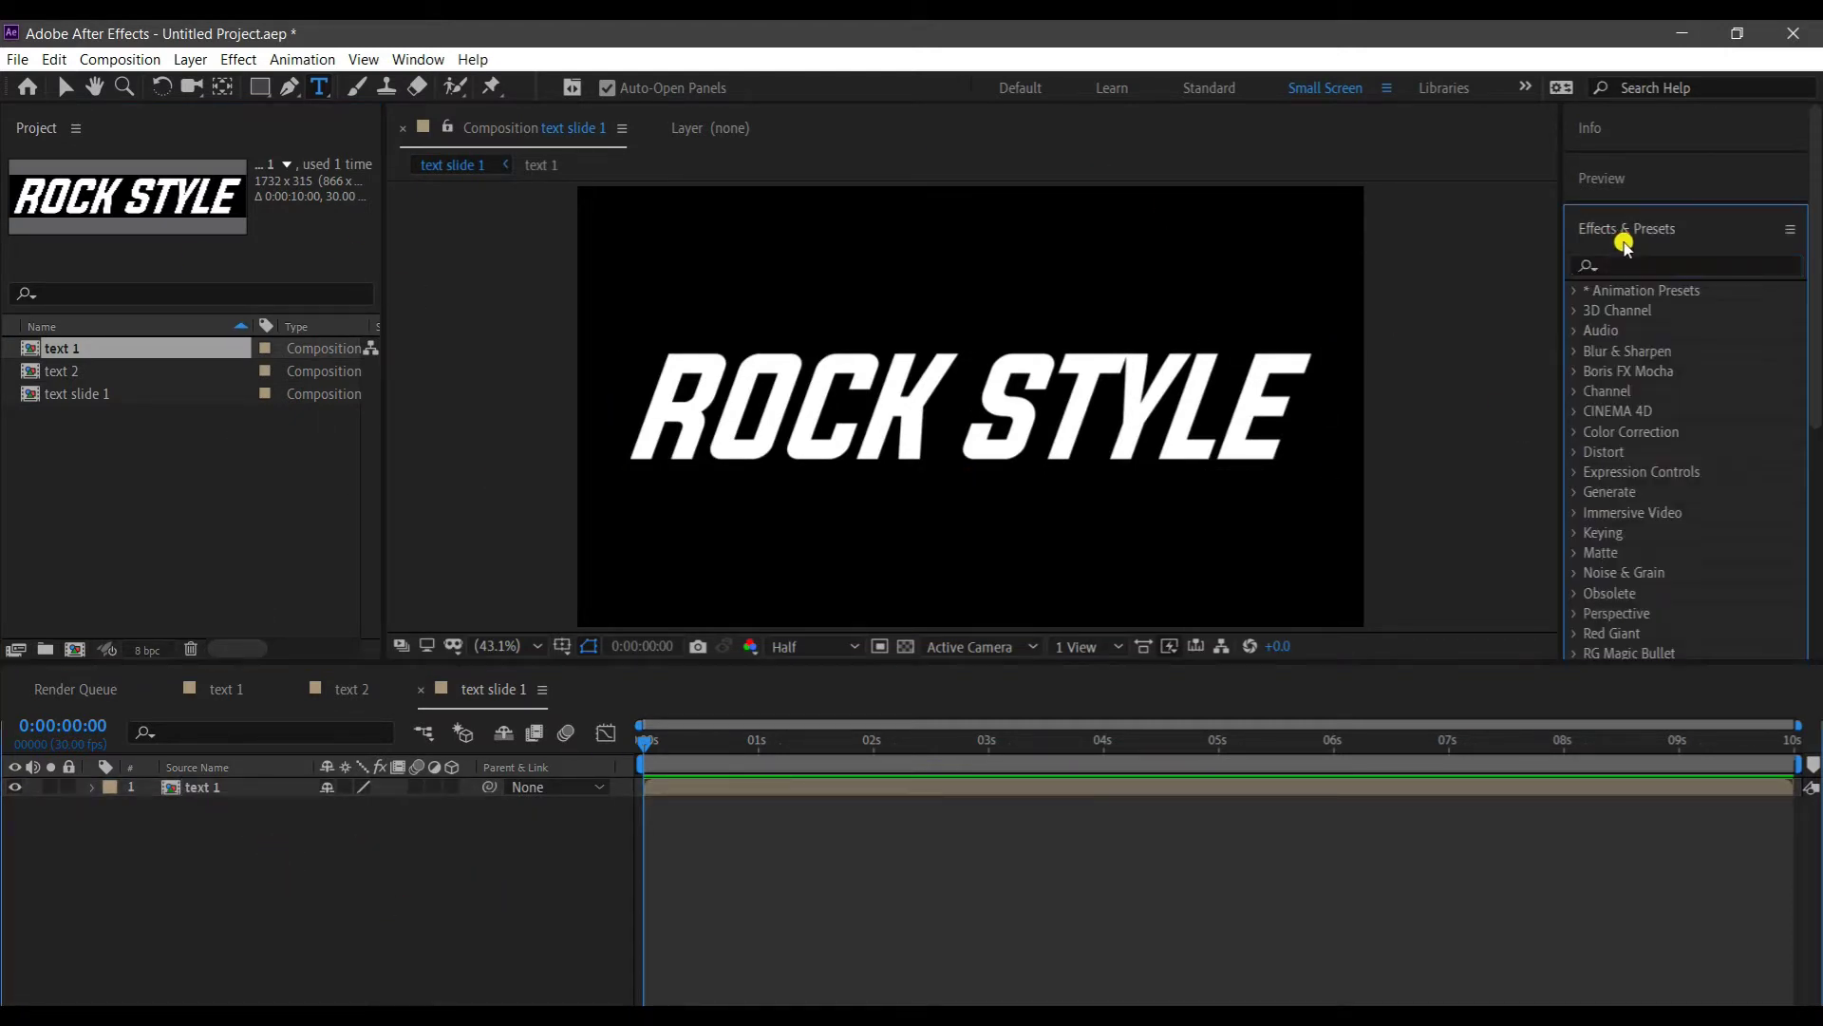
left_click(1671, 265)
type("cc re")
left_click_drag(1662, 311, 228, 780)
key("v")
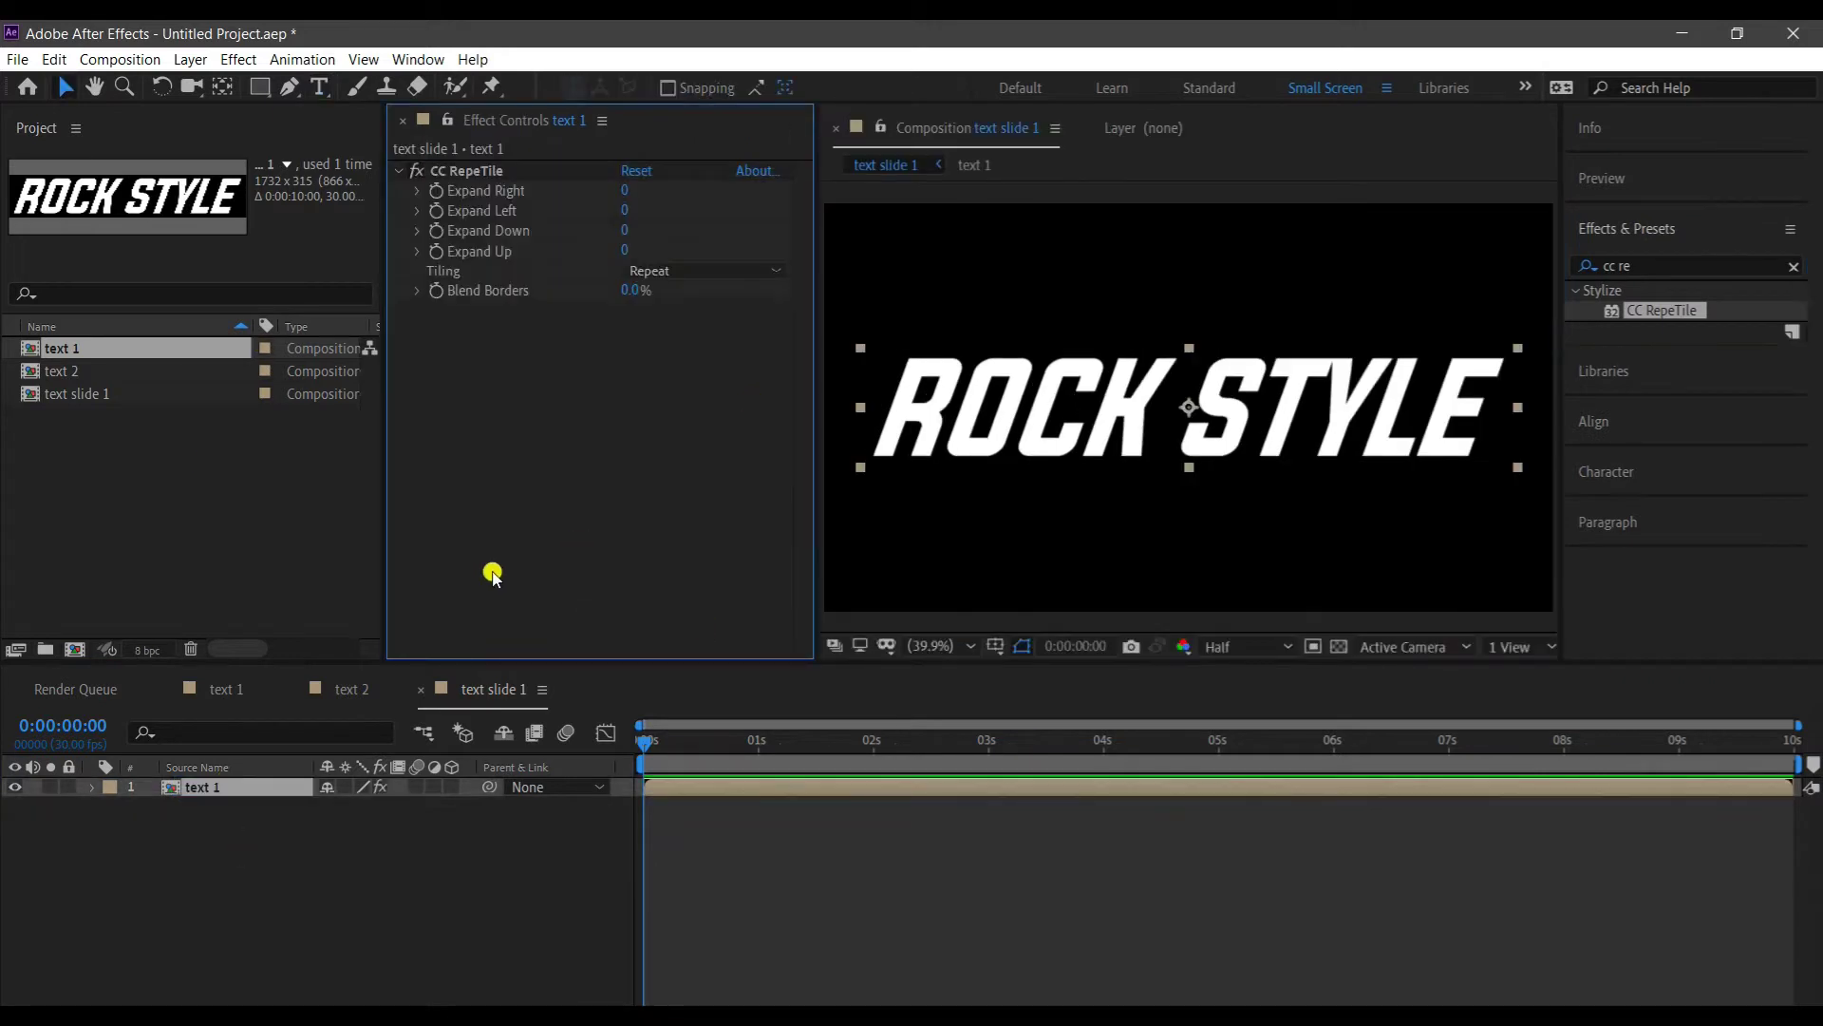
Expand the RepeTile tiling to about 4700–5100 on all four sides.
left_click_drag(629, 190, 1273, 187)
mouse_move(706, 204)
left_mouse_down()
mouse_move(651, 192)
mouse_move(1790, 195)
left_mouse_up()
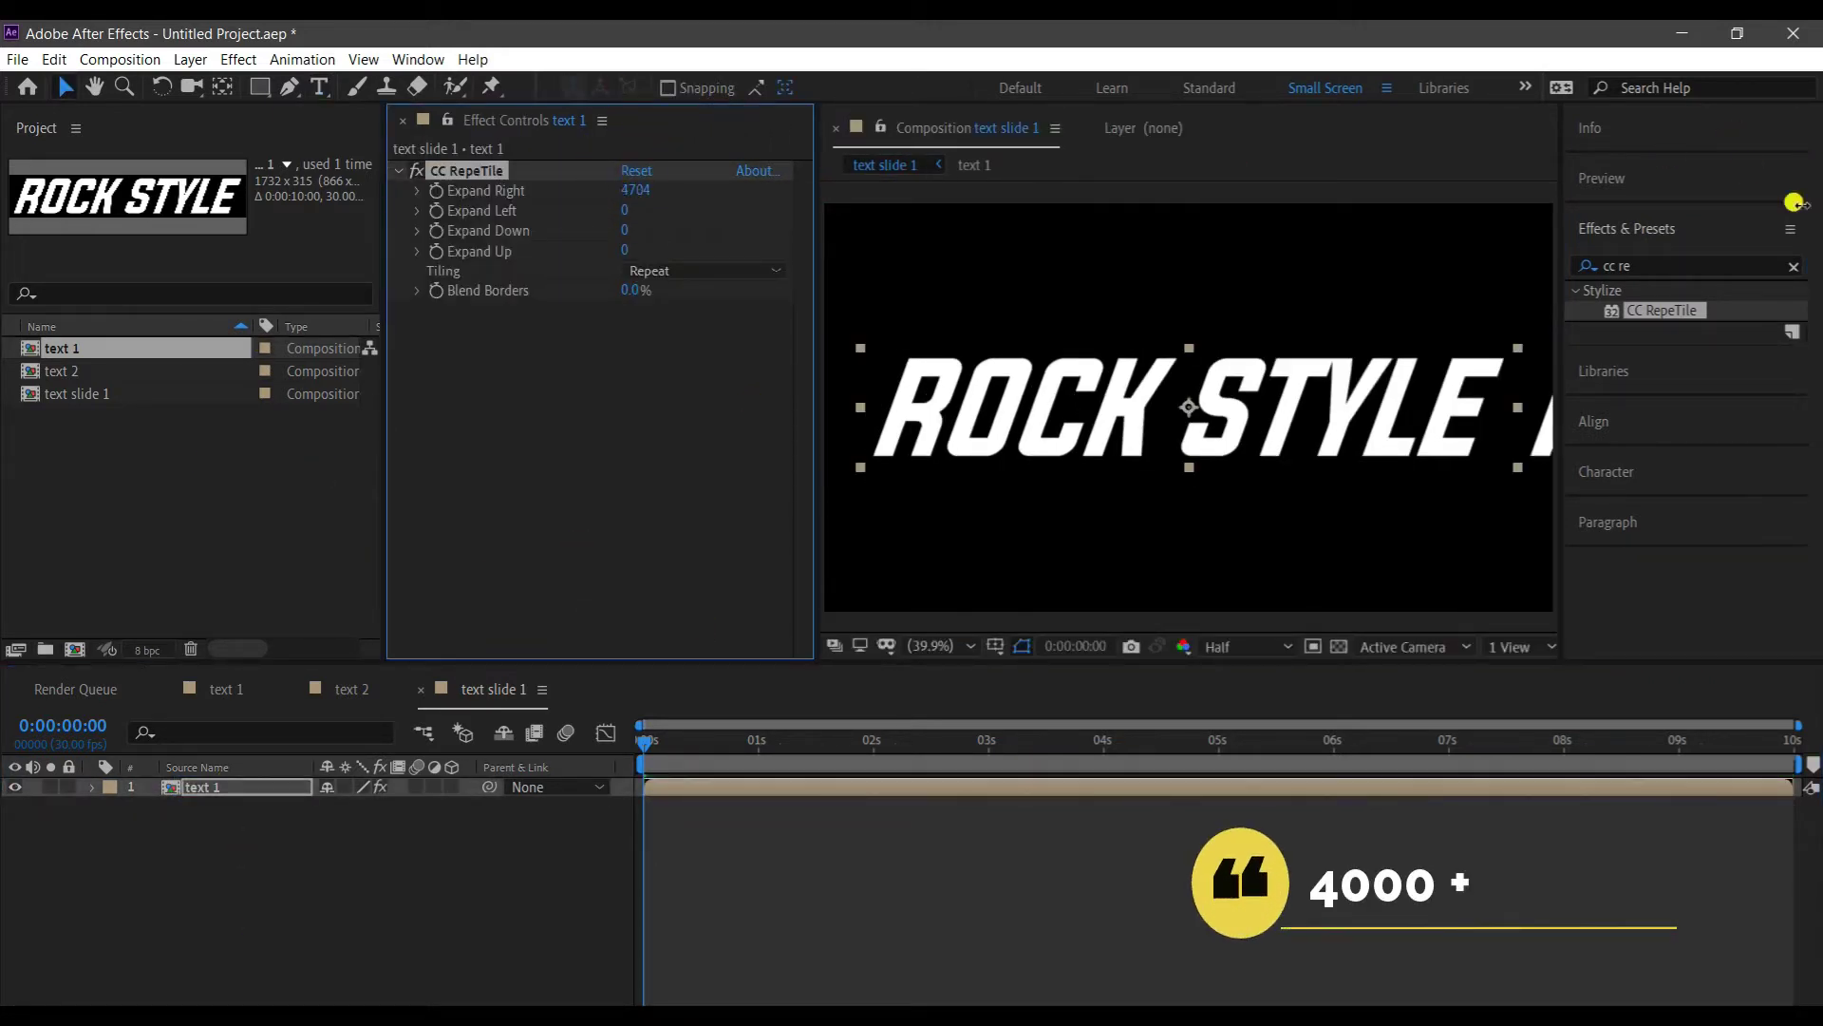
left_click_drag(627, 210, 638, 248)
left_click_drag(629, 230, 638, 210)
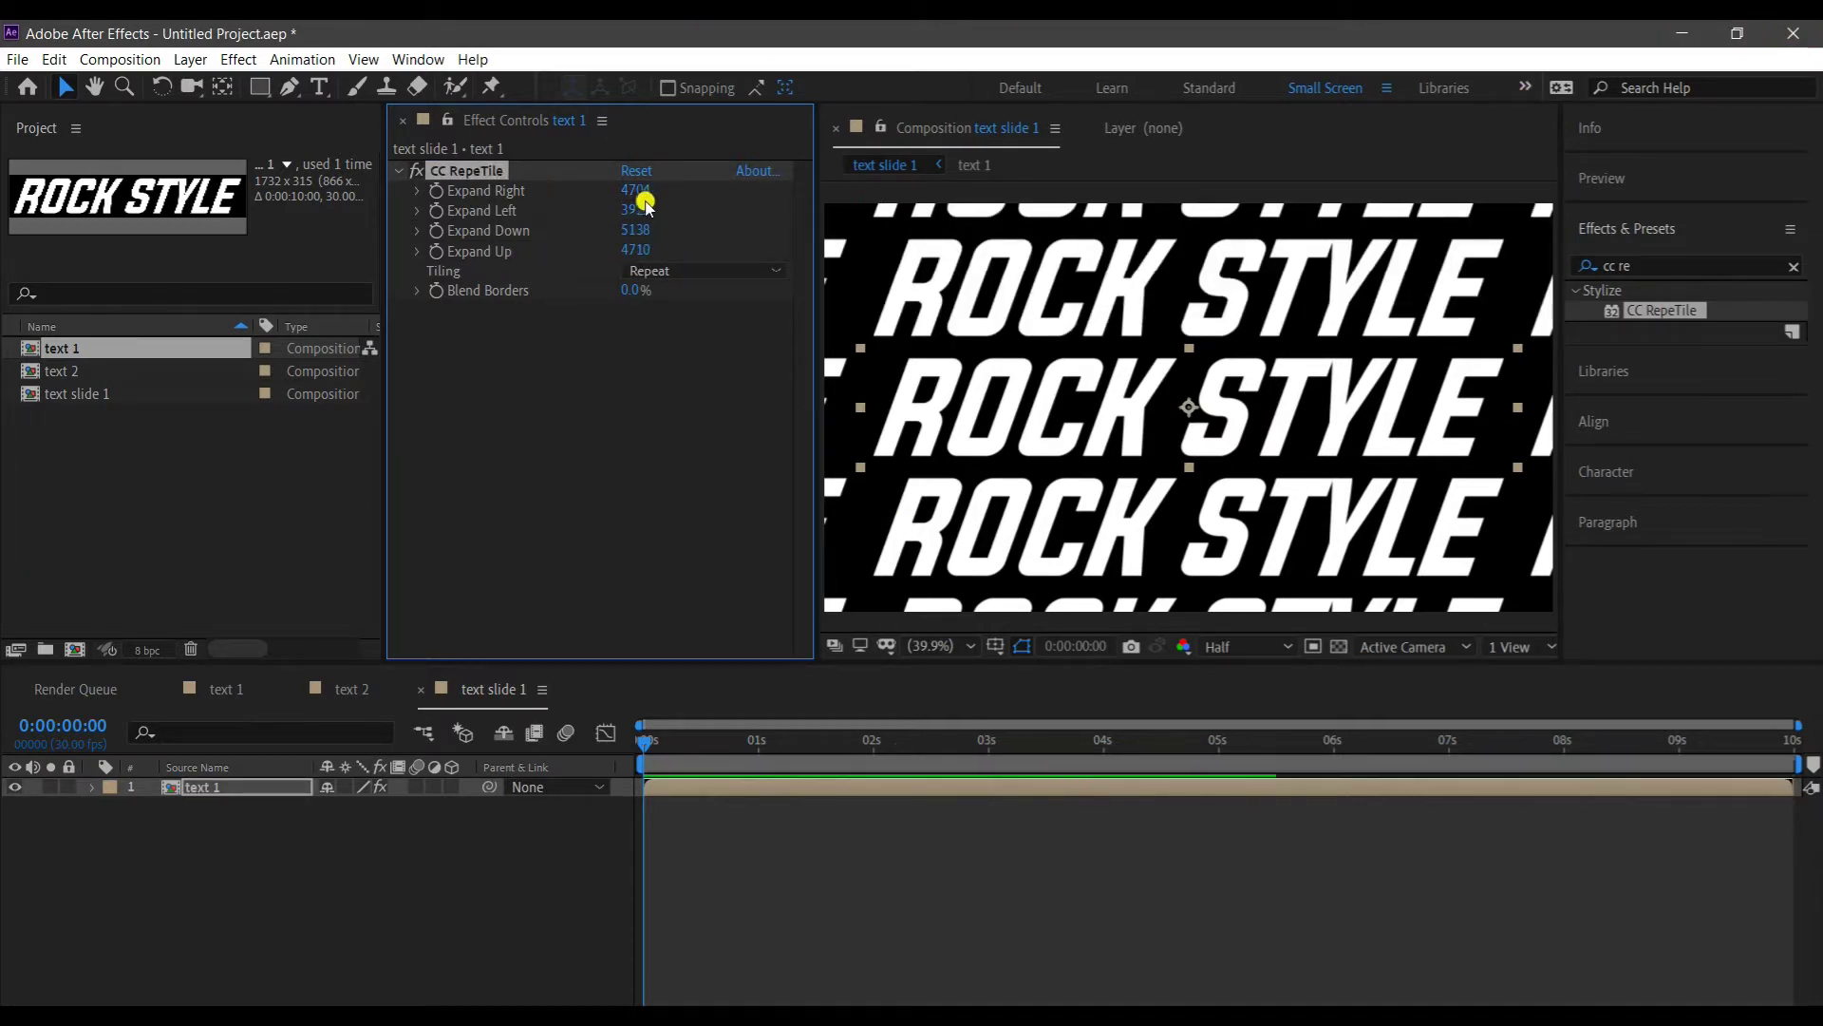
left_click(389, 890)
Scale the text 1 layer down to 50%.
left_click(196, 788)
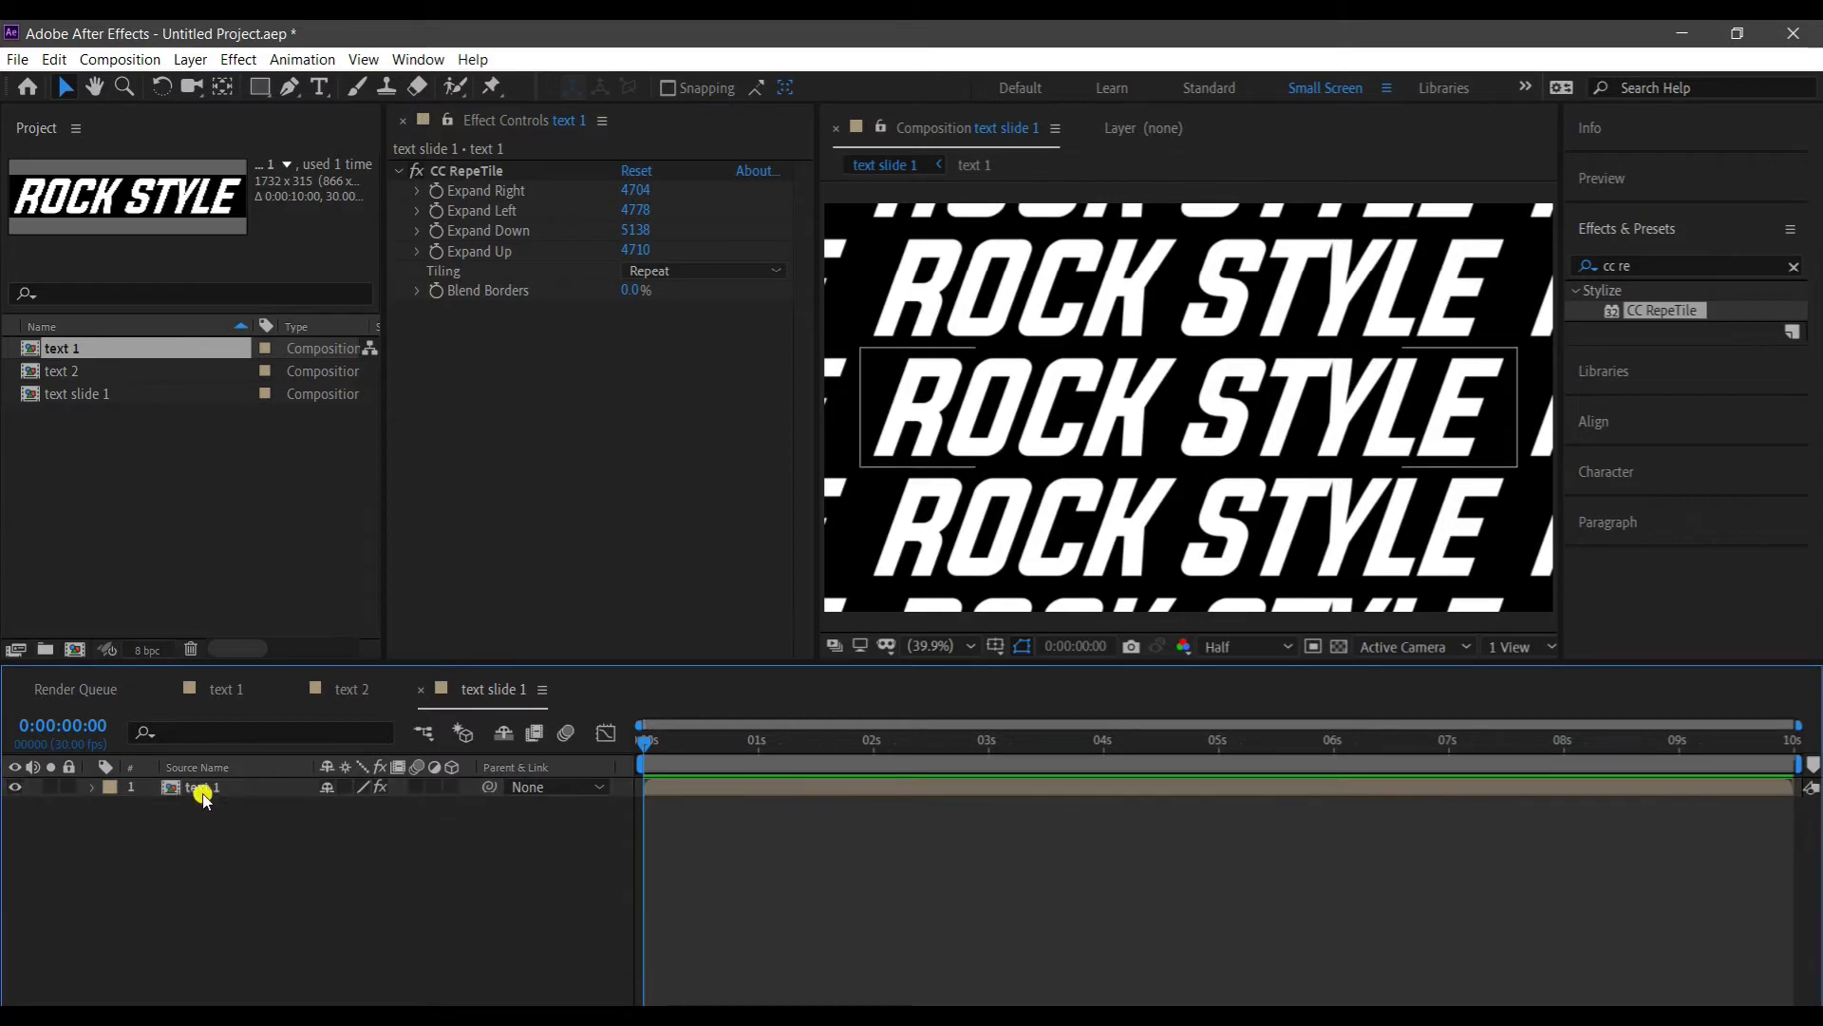
left_click(93, 786)
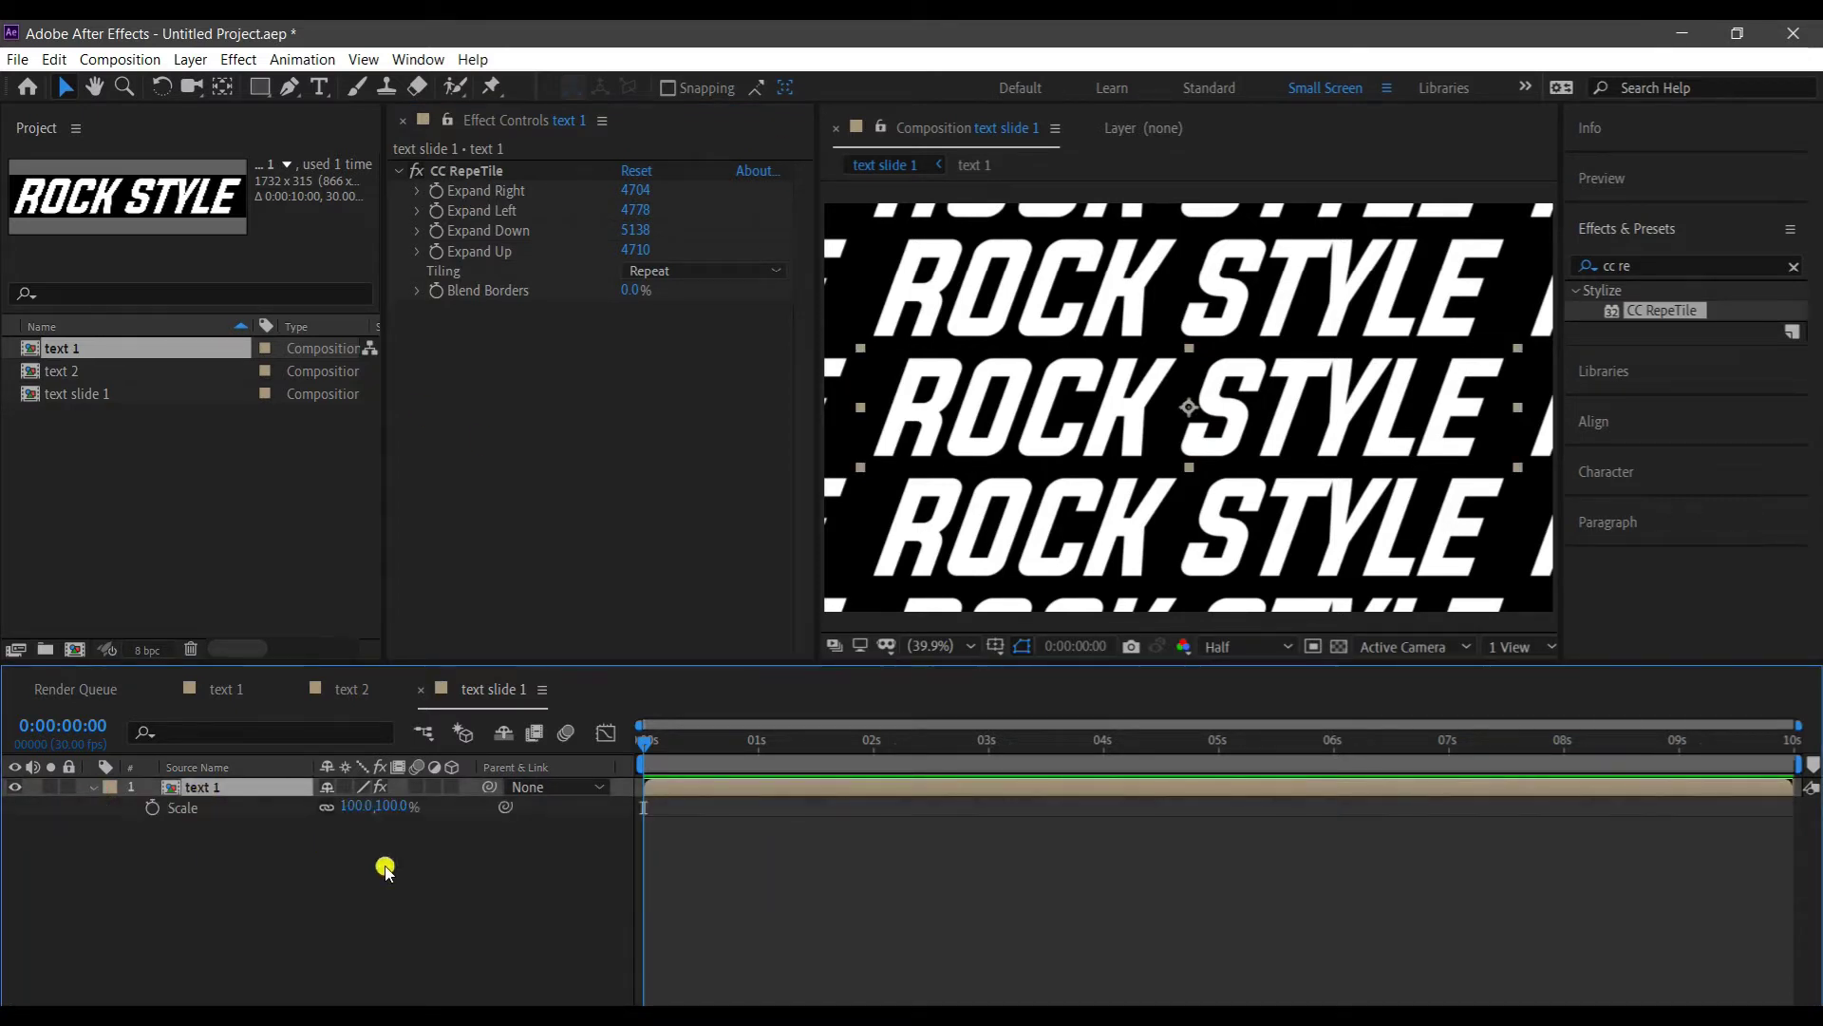
mouse_move(349, 807)
left_mouse_down()
mouse_move(358, 874)
mouse_move(350, 807)
left_mouse_up()
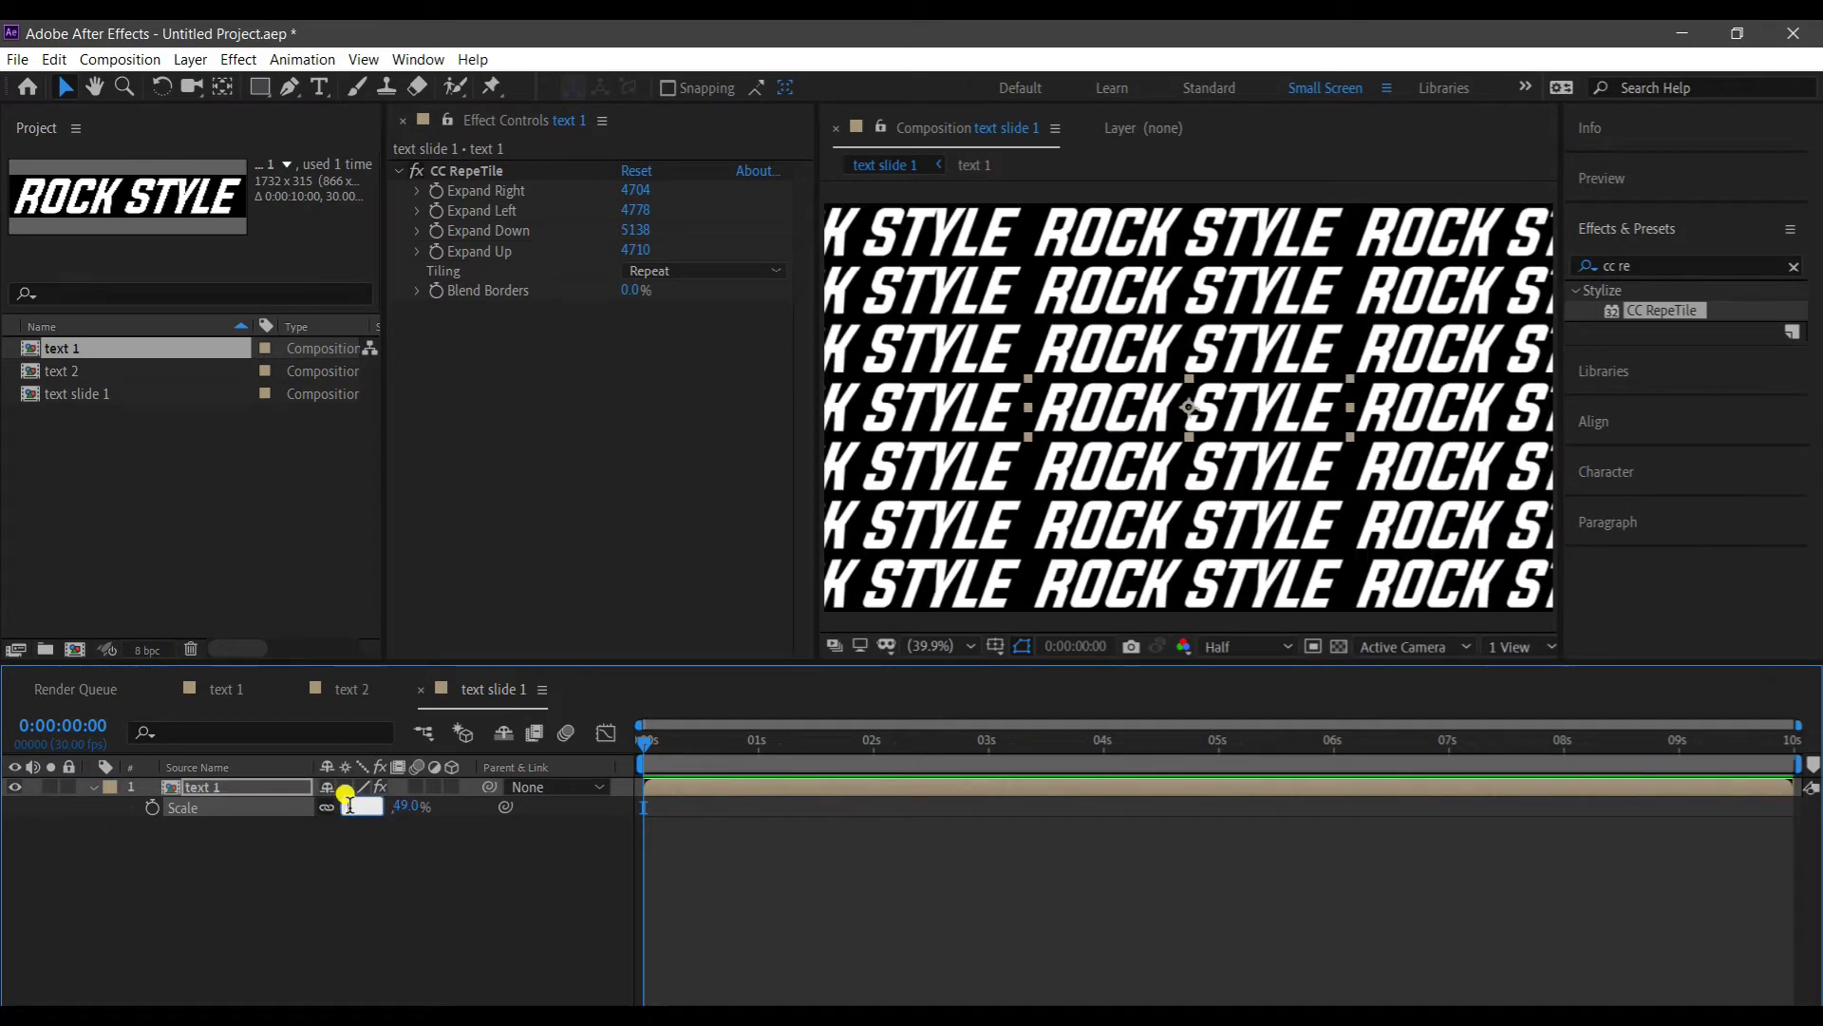
type("50")
key("Return")
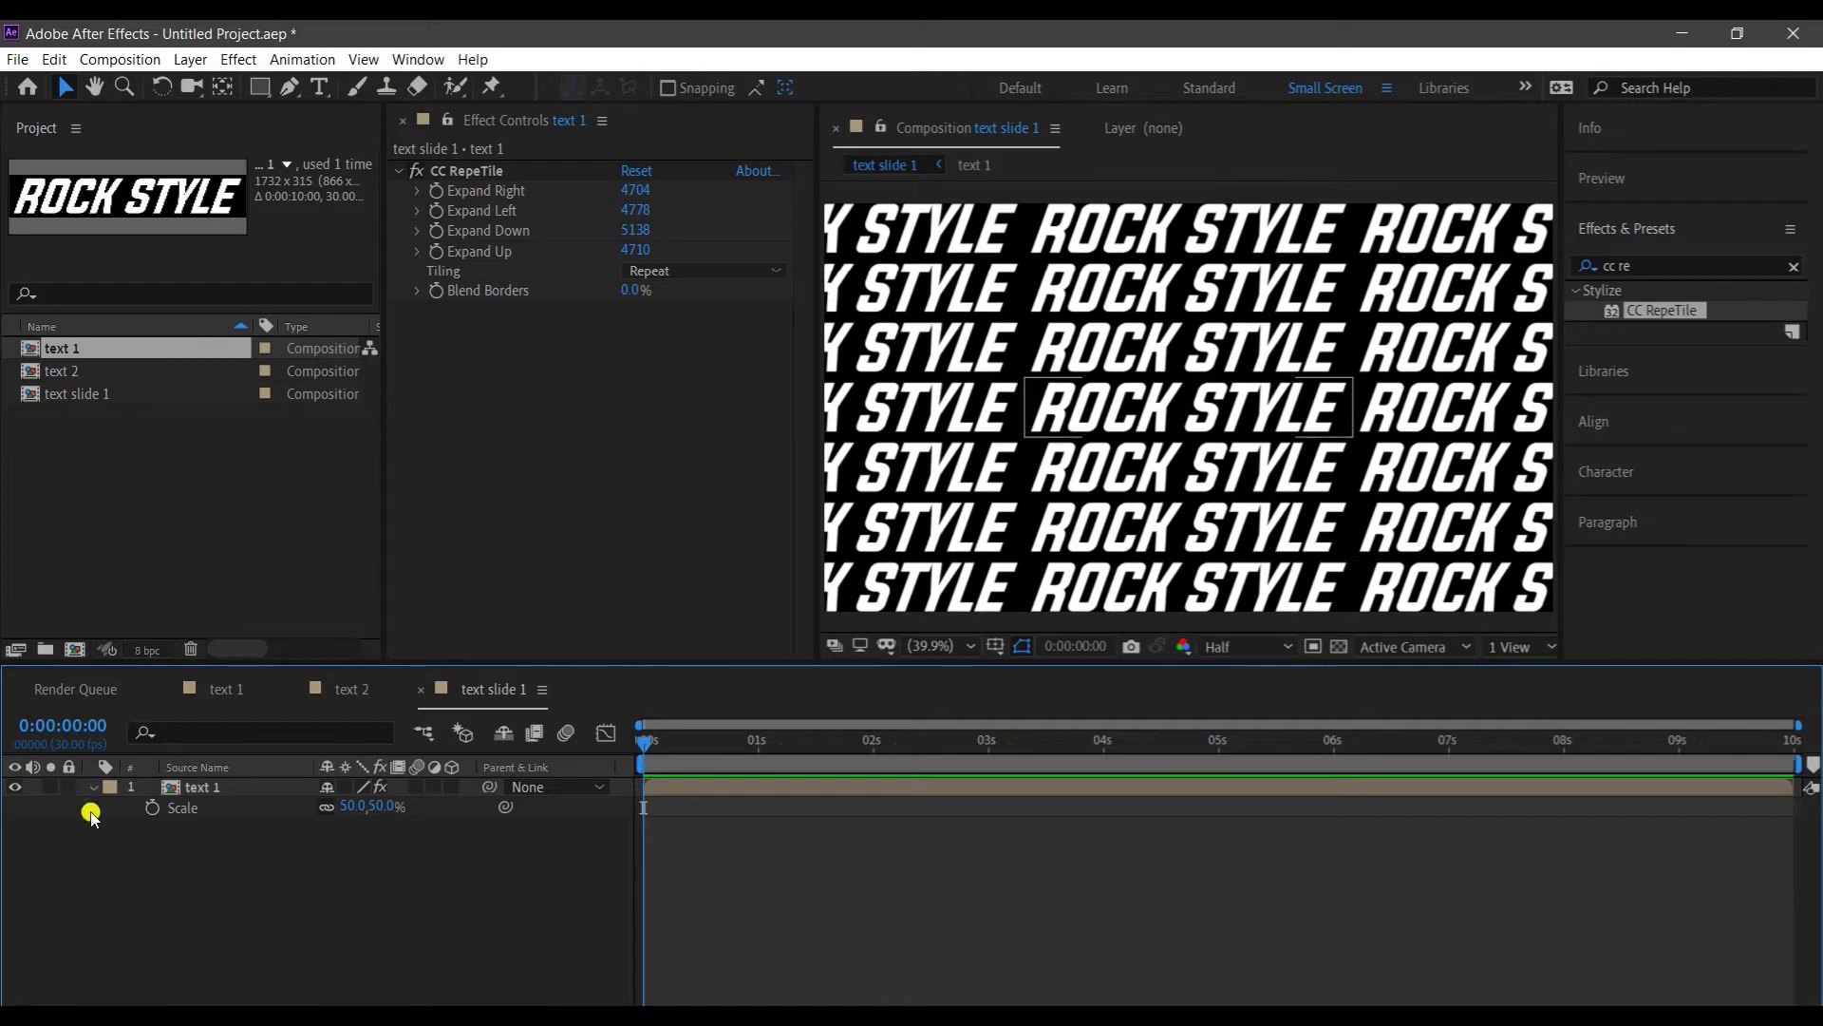
left_click(91, 815)
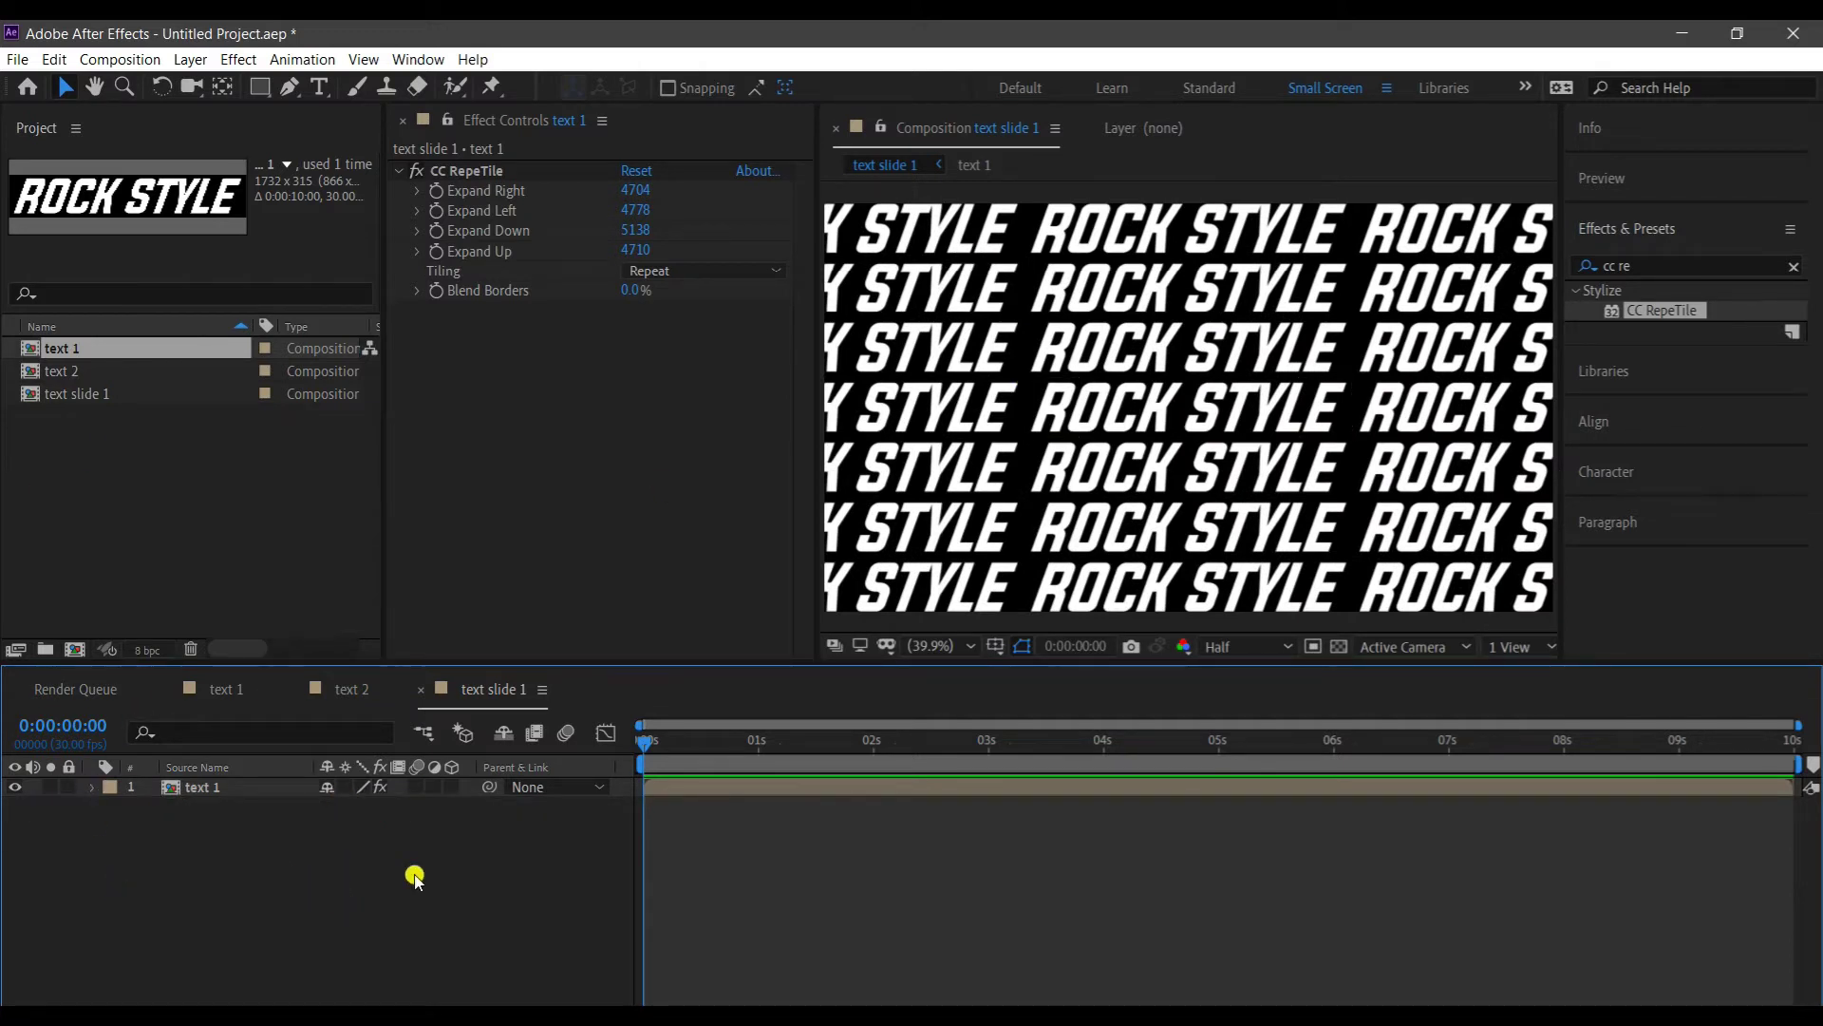
End the work area at 6 s and keyframe Position at 0 s and leftward at 6 s.
left_click(255, 789)
key("ctrl+p")
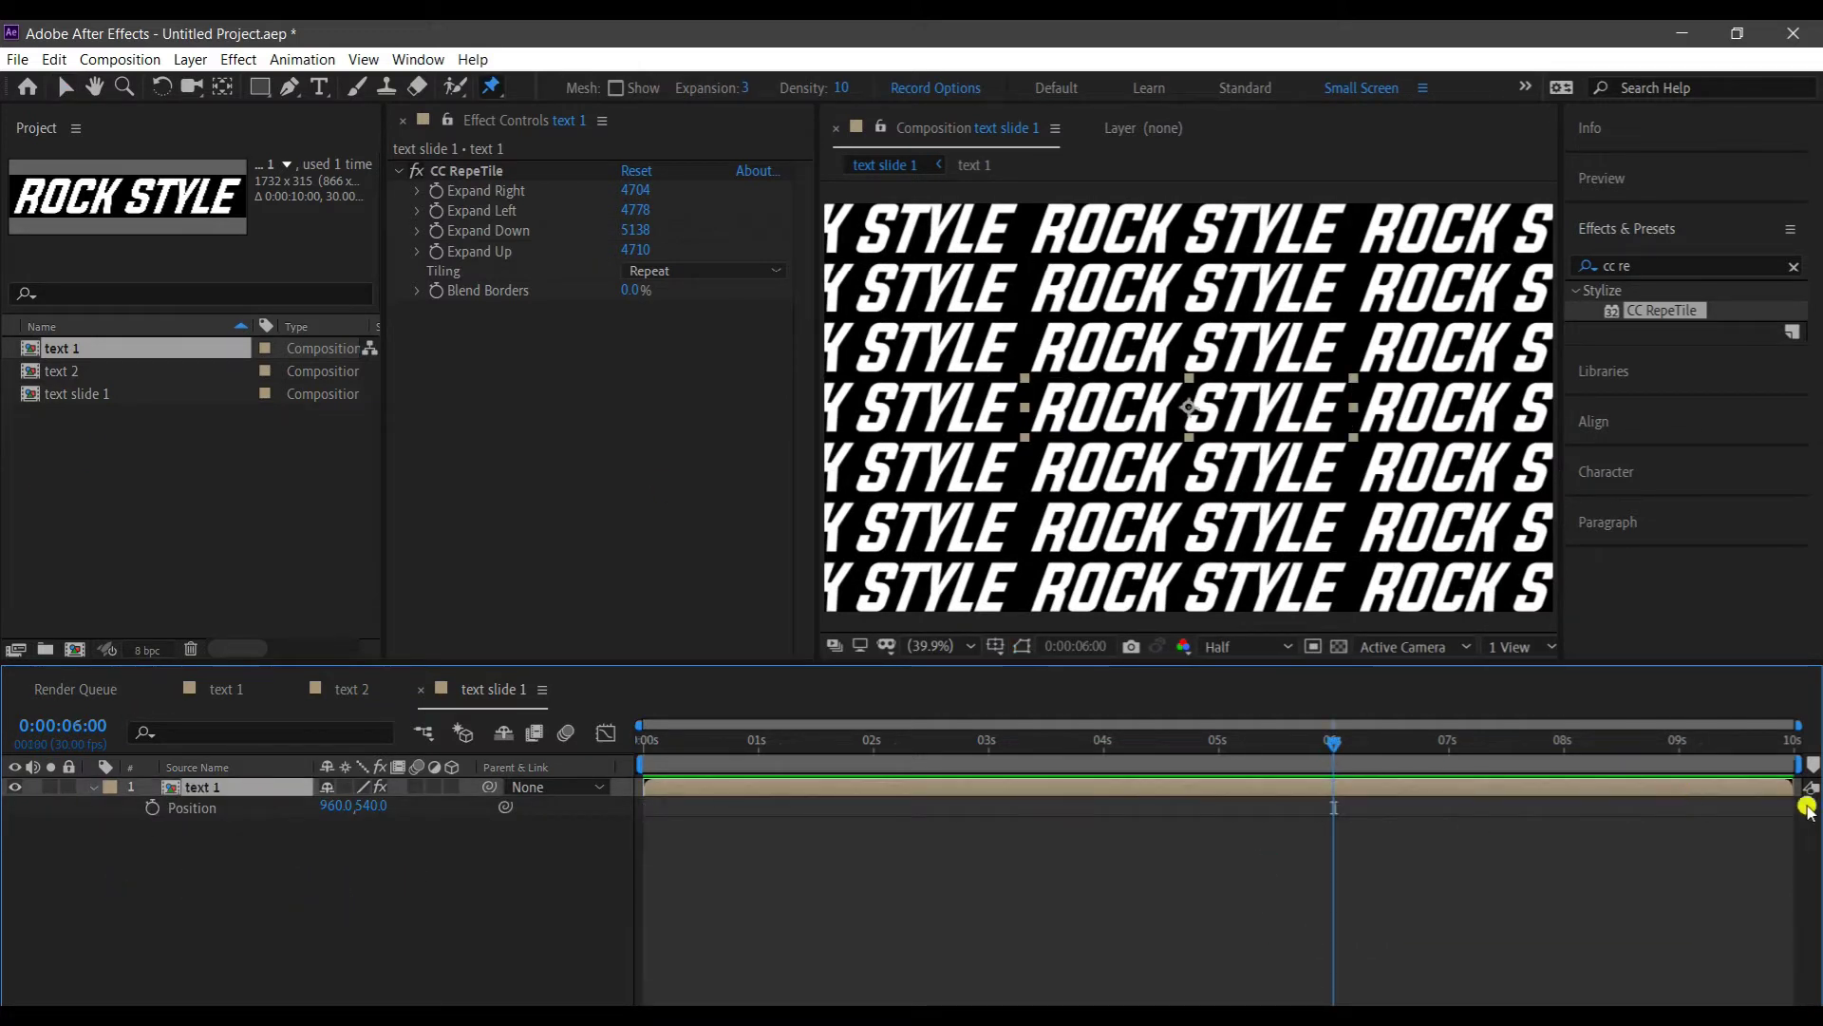
left_click_drag(1797, 757, 1350, 729)
left_click(670, 779)
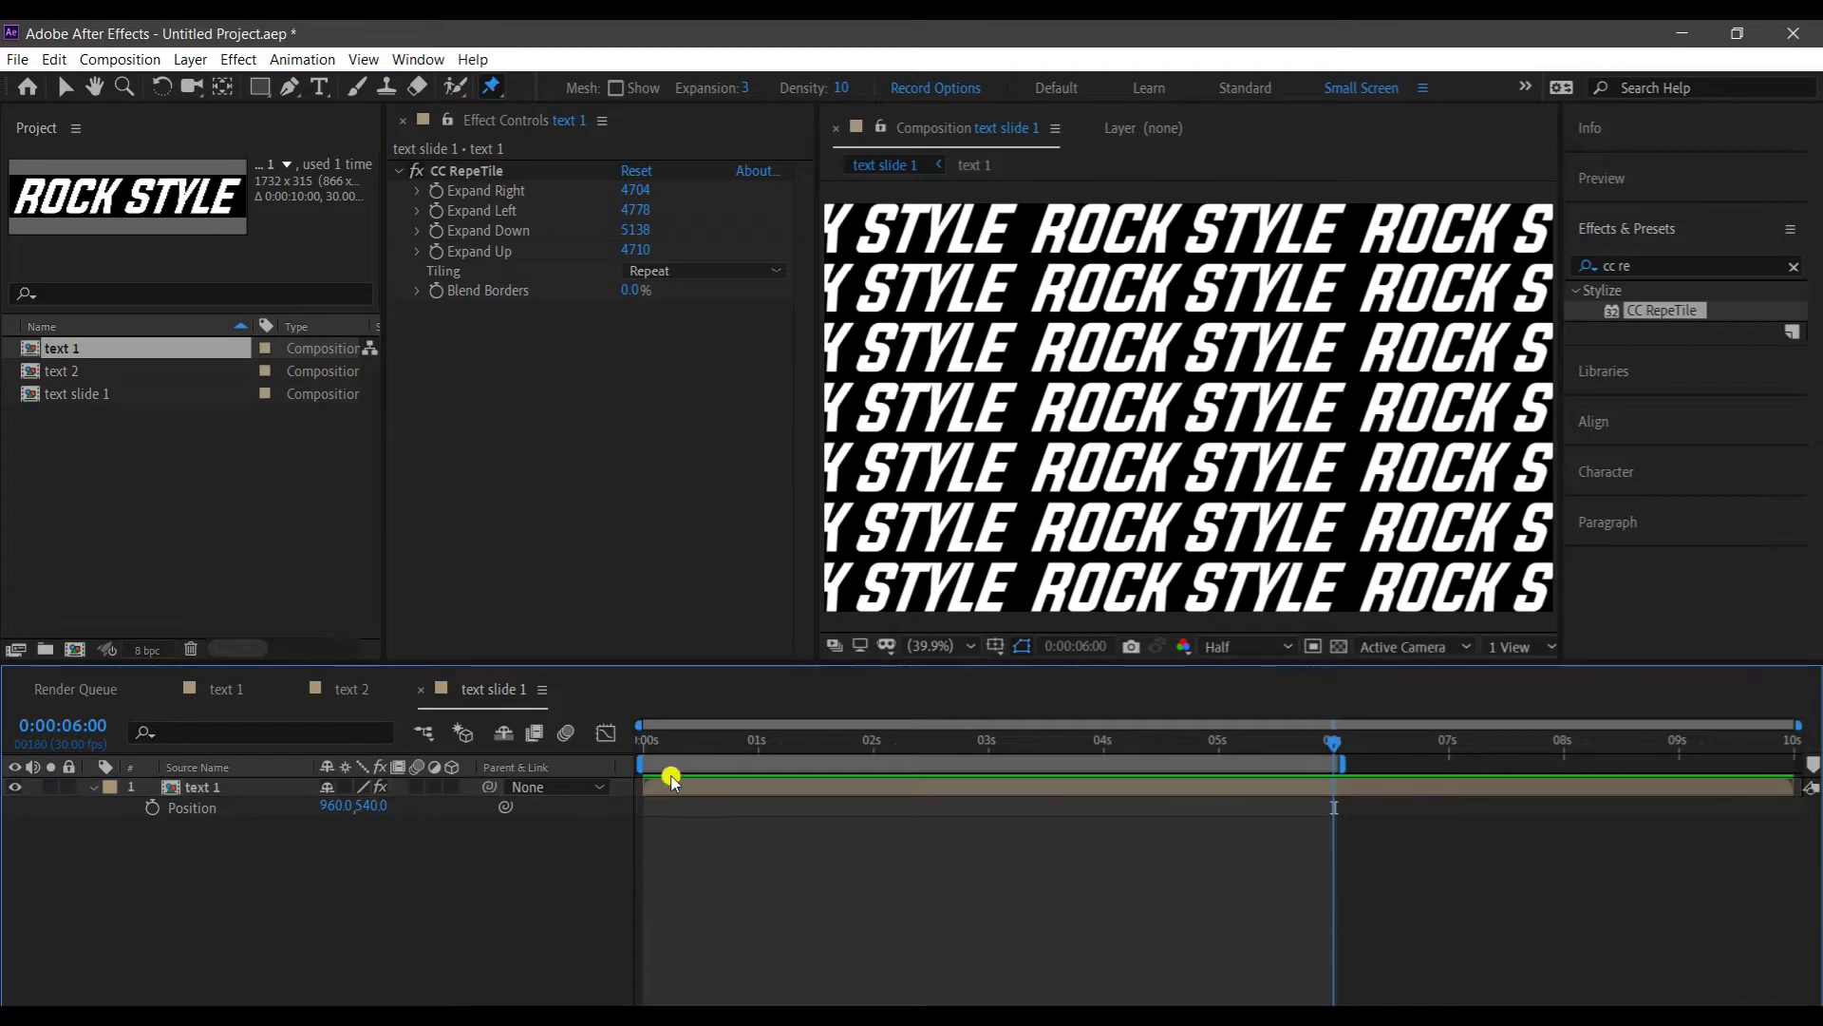
left_click(152, 807)
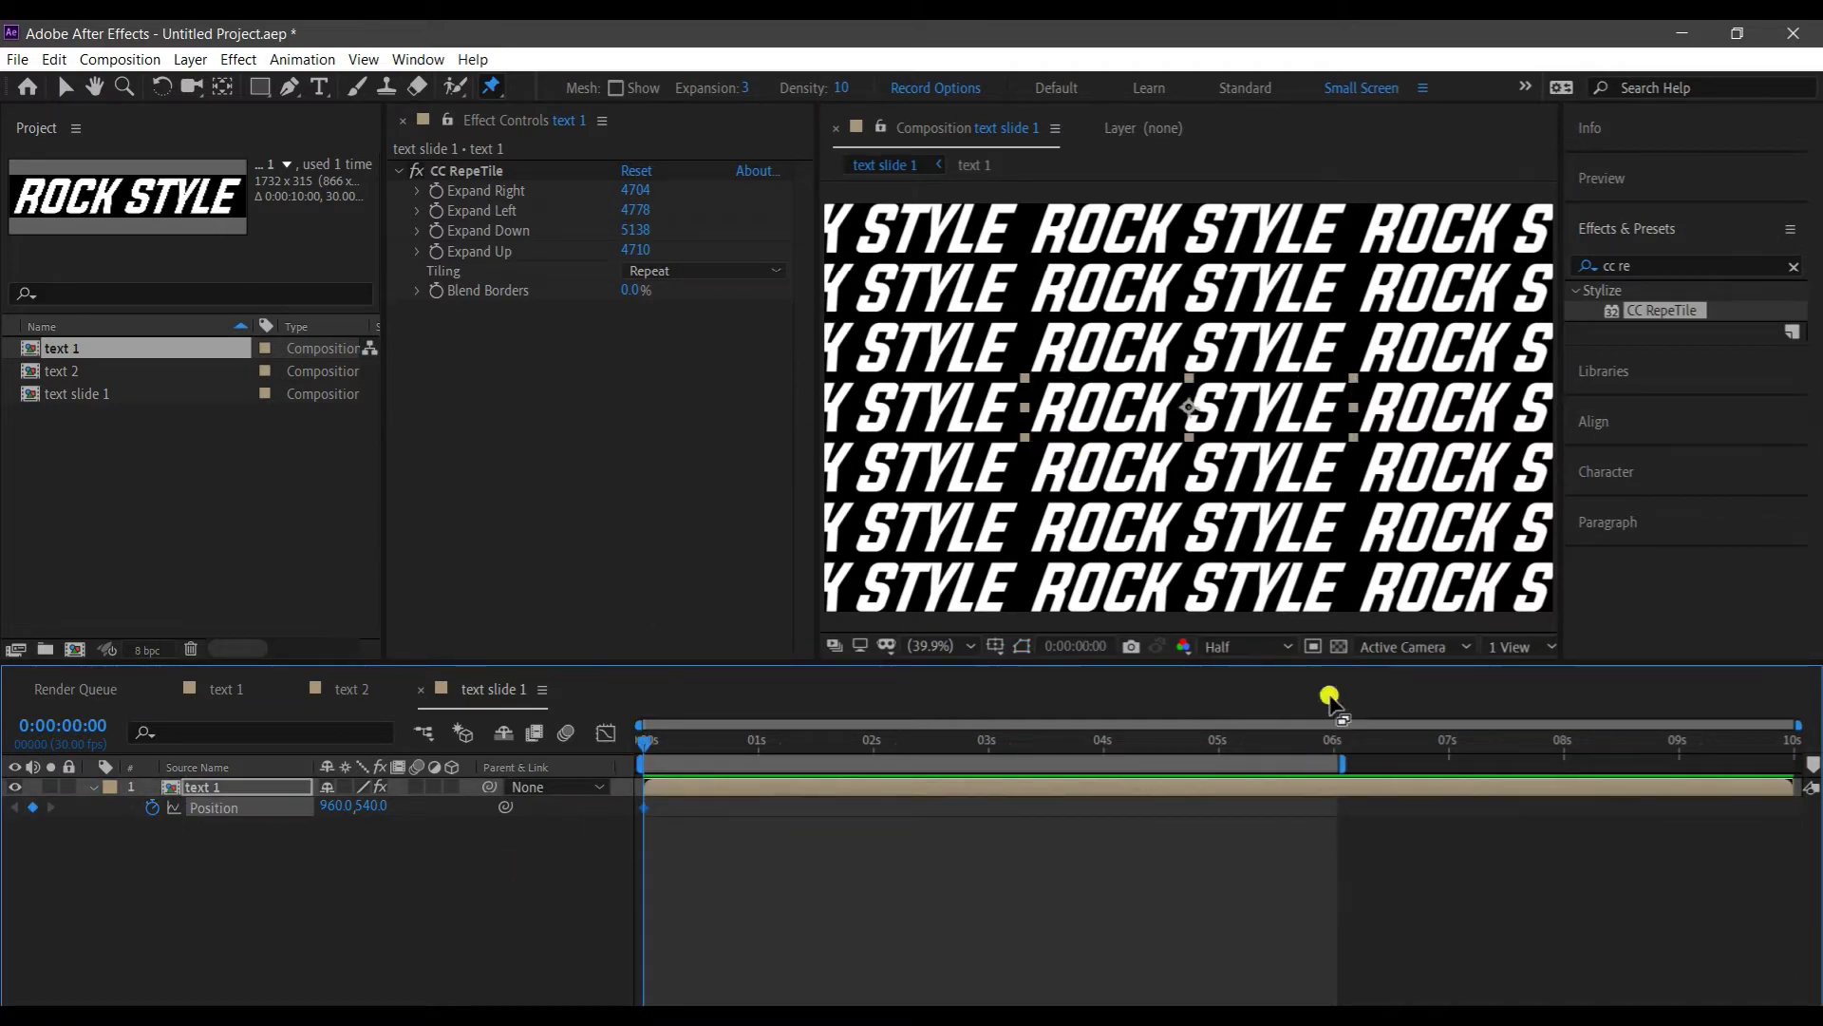
mouse_move(308, 807)
left_mouse_down()
mouse_move(152, 793)
mouse_move(341, 812)
left_mouse_up()
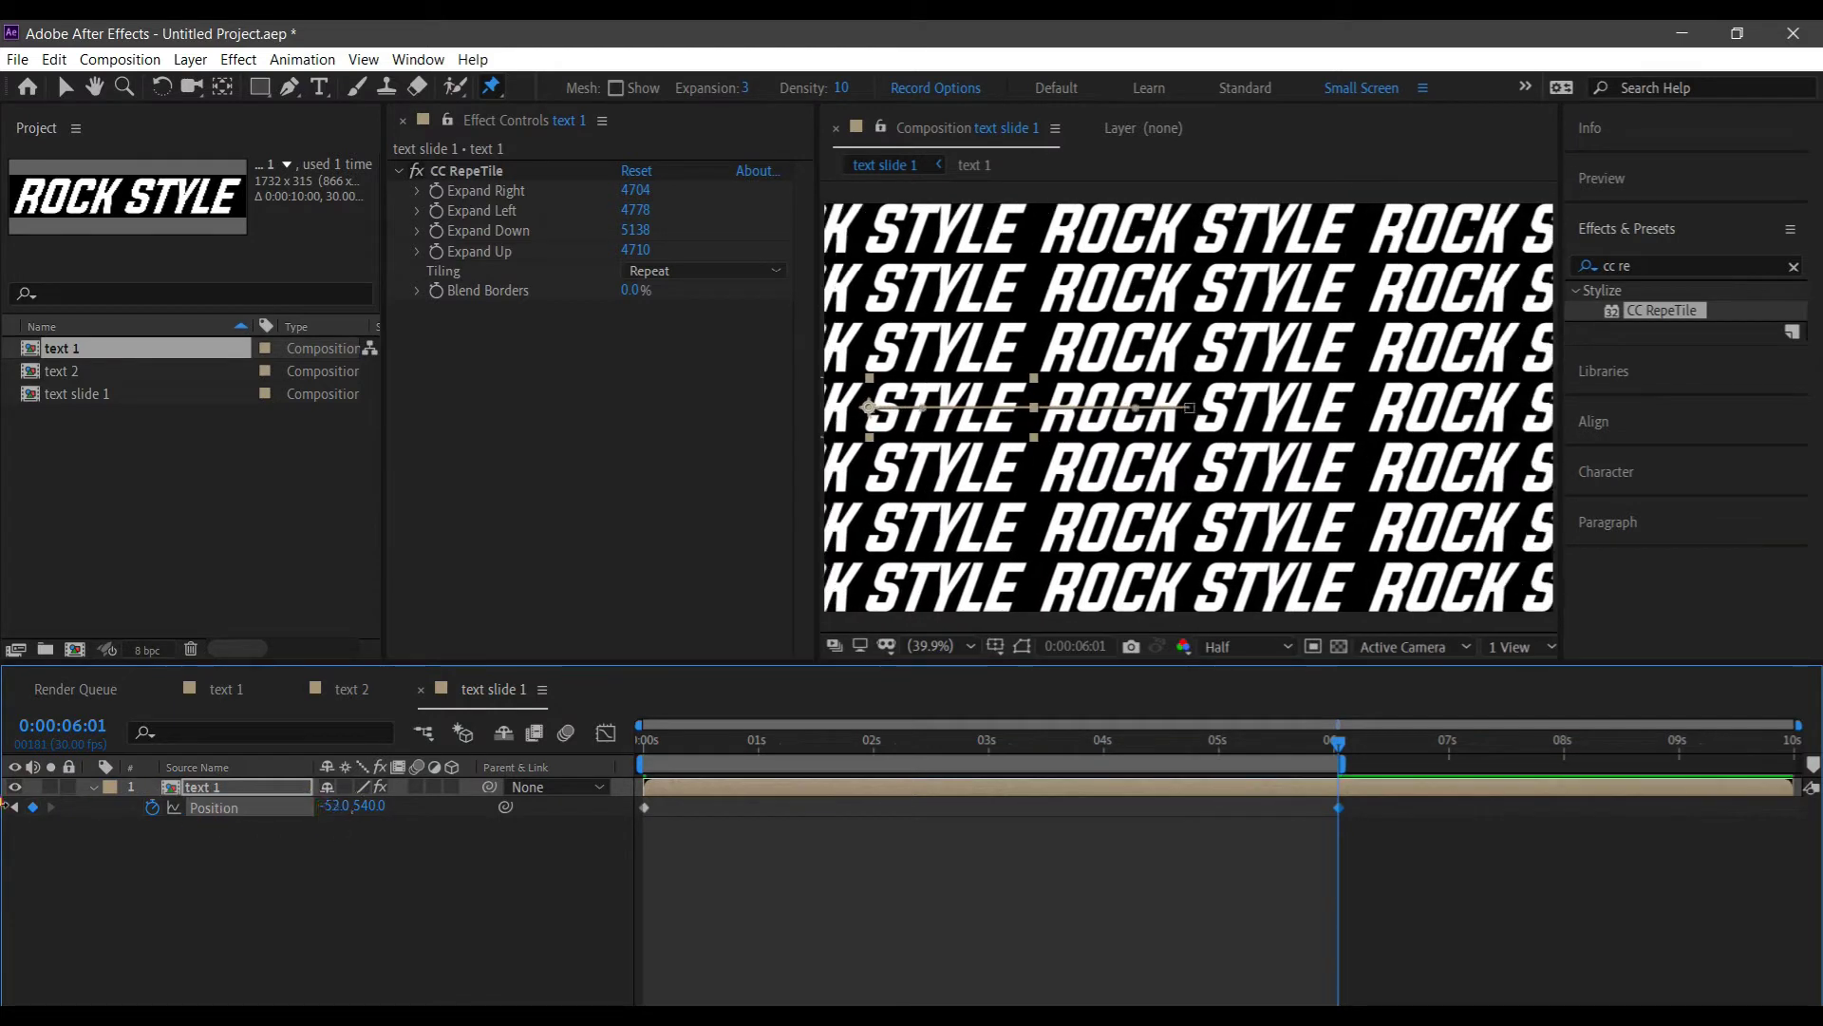
Preview the slide and push the 6 s position further left to about -1146.
left_click(643, 744)
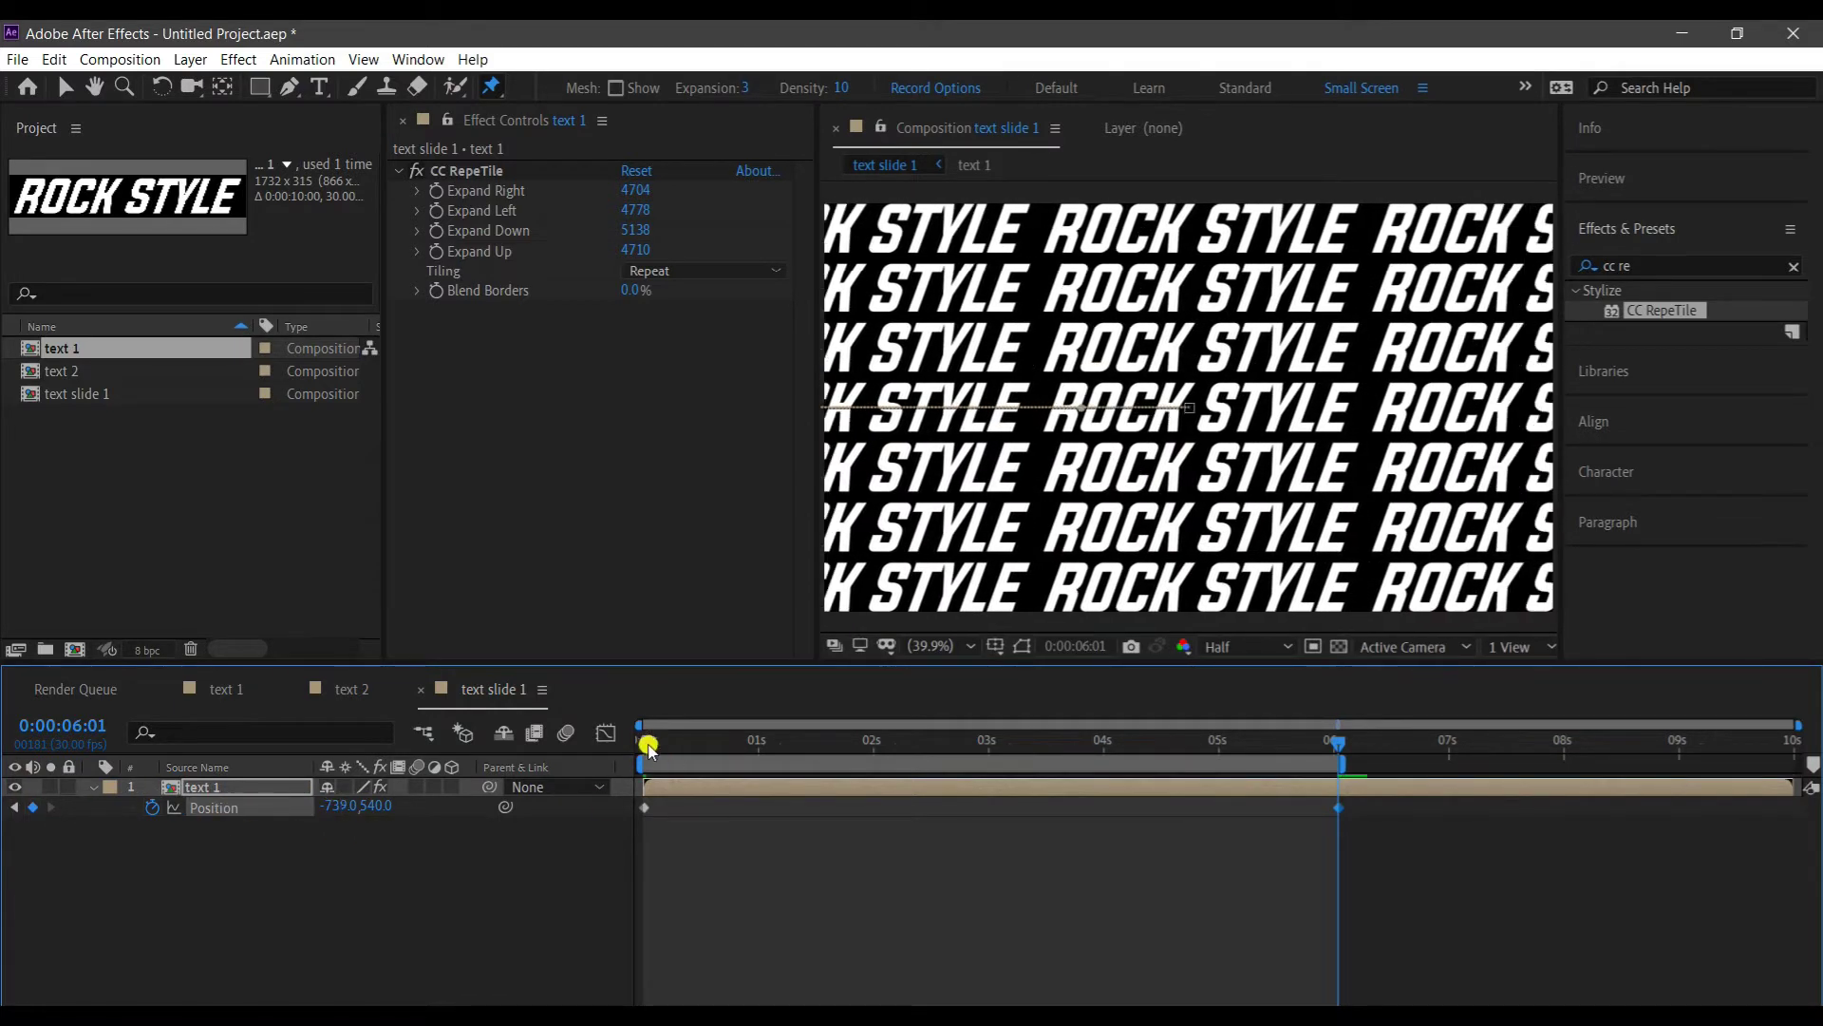
key("space")
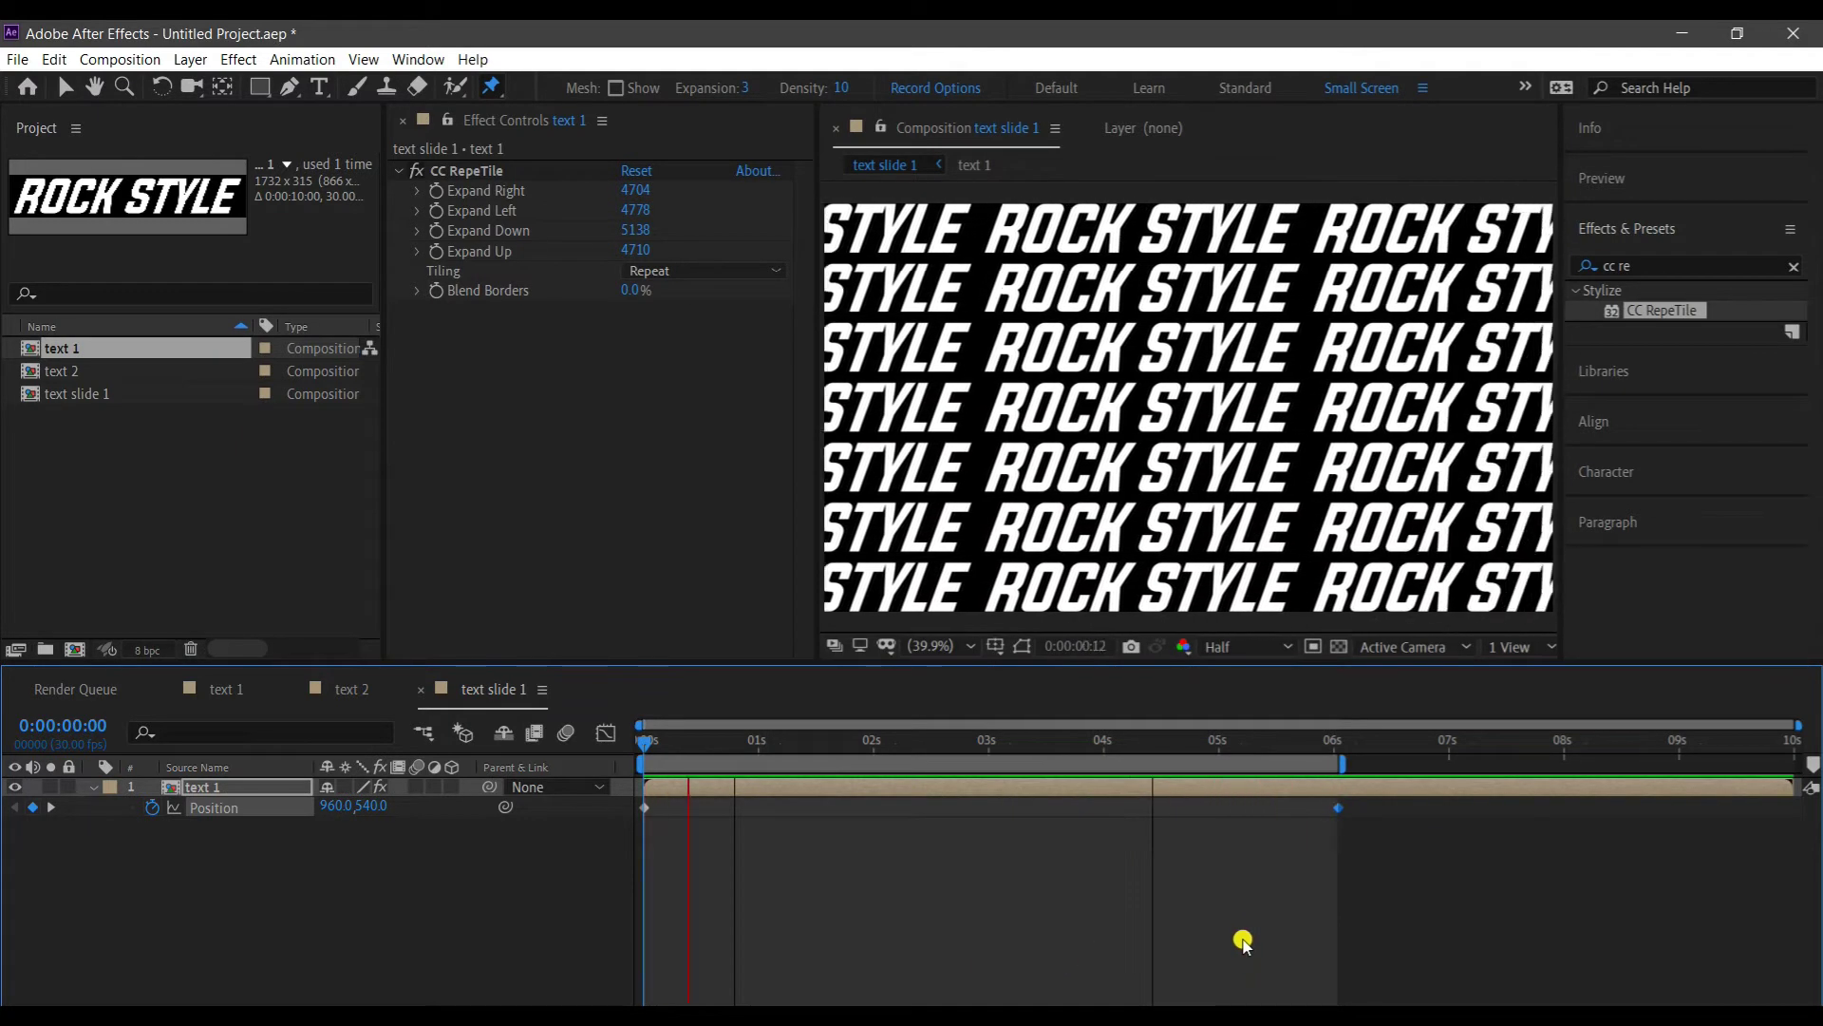
left_click(1338, 742)
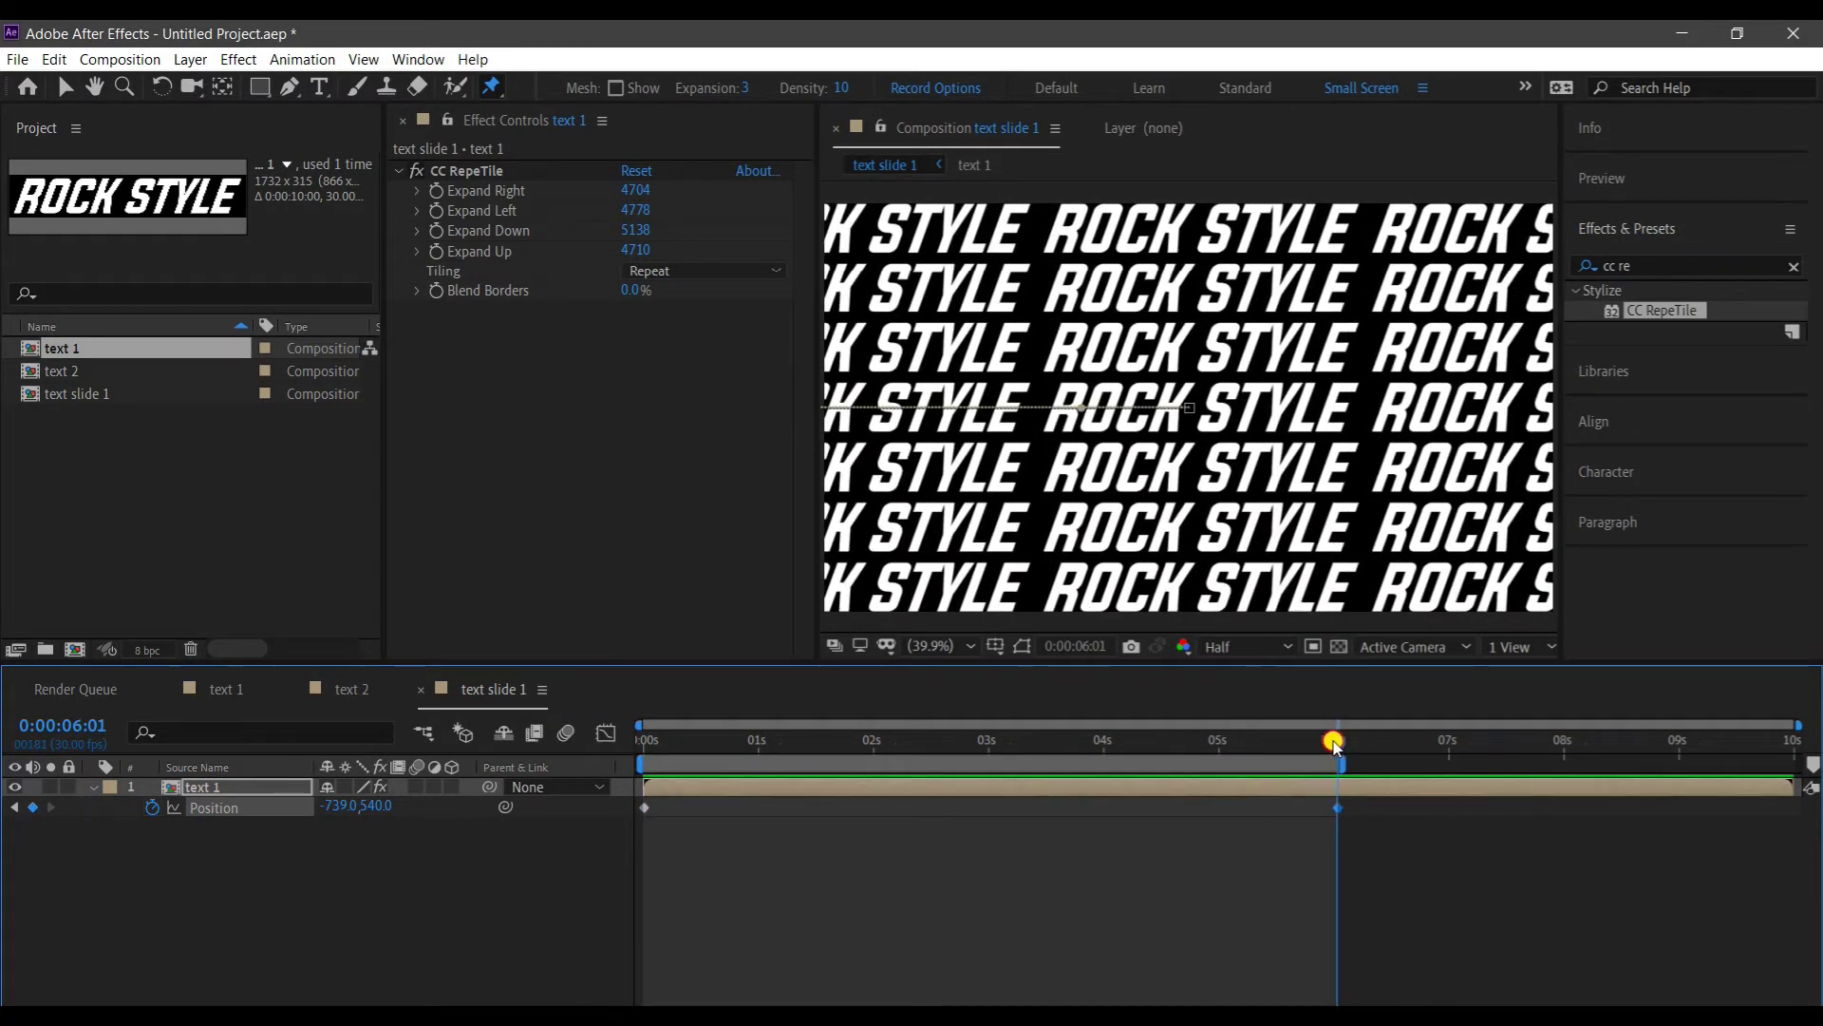
left_click_drag(343, 823, 326, 842)
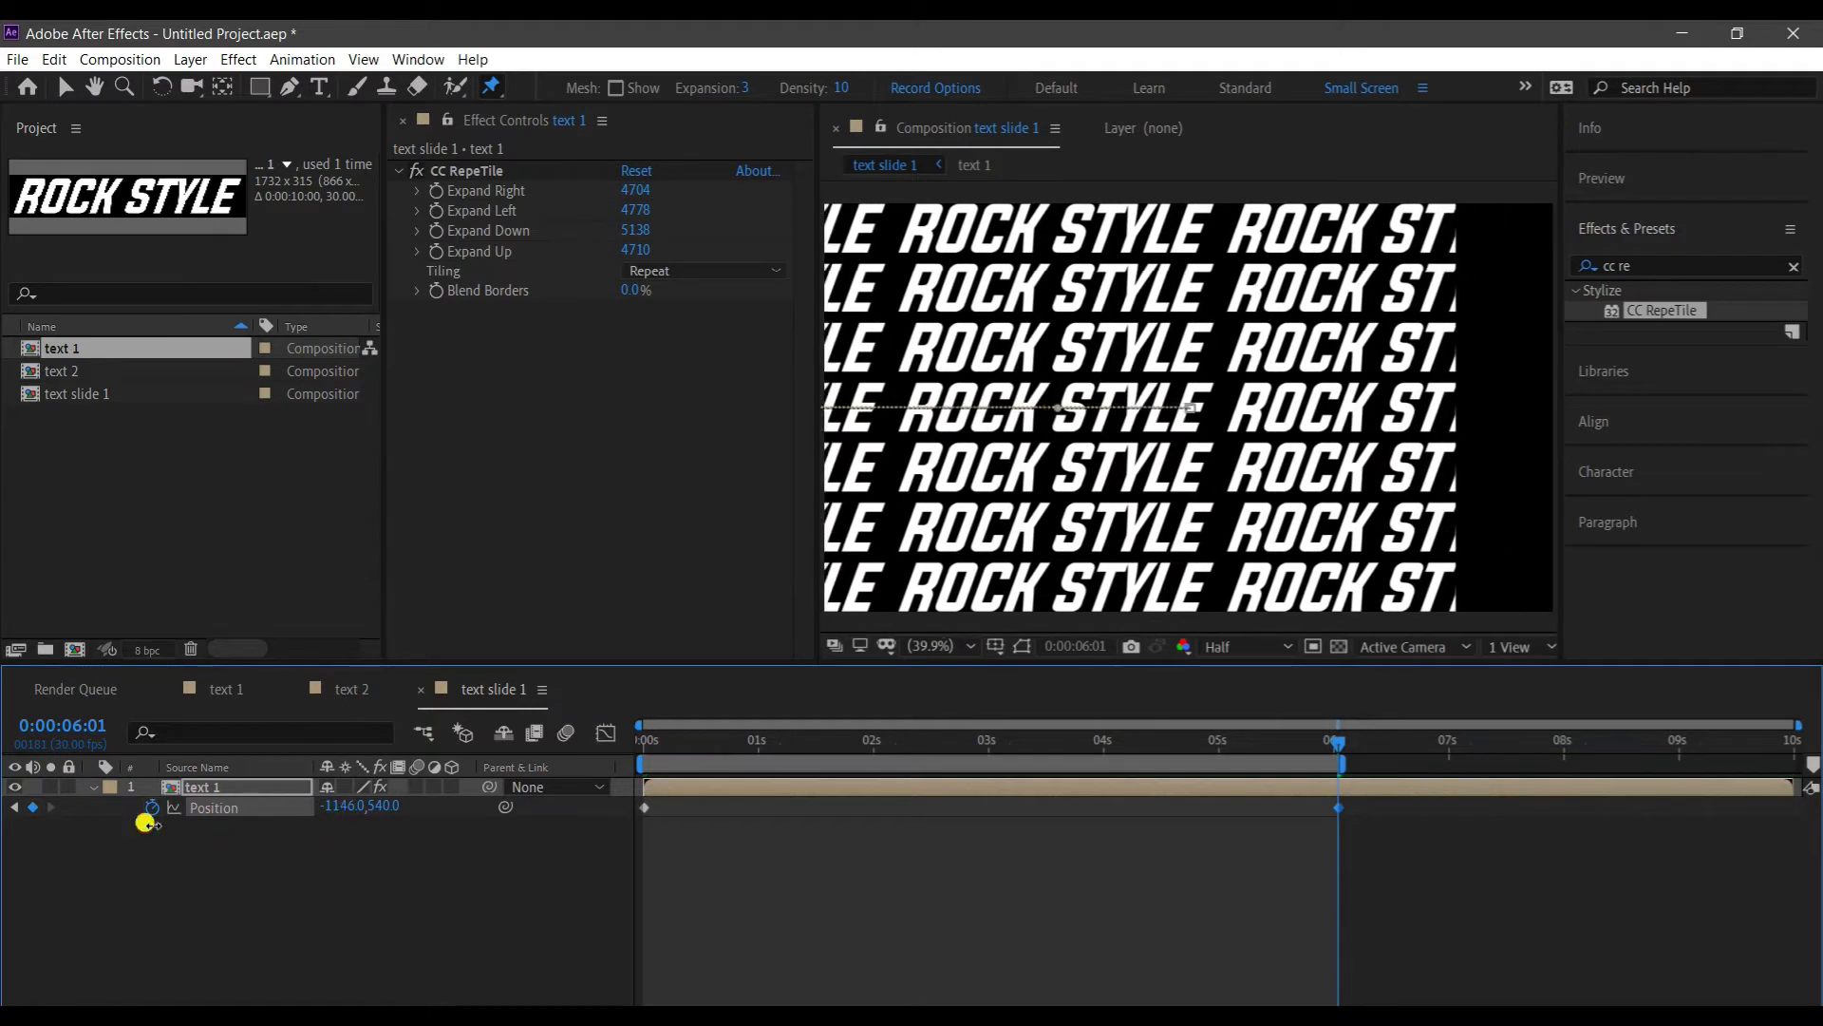
key("Home")
left_click(109, 790)
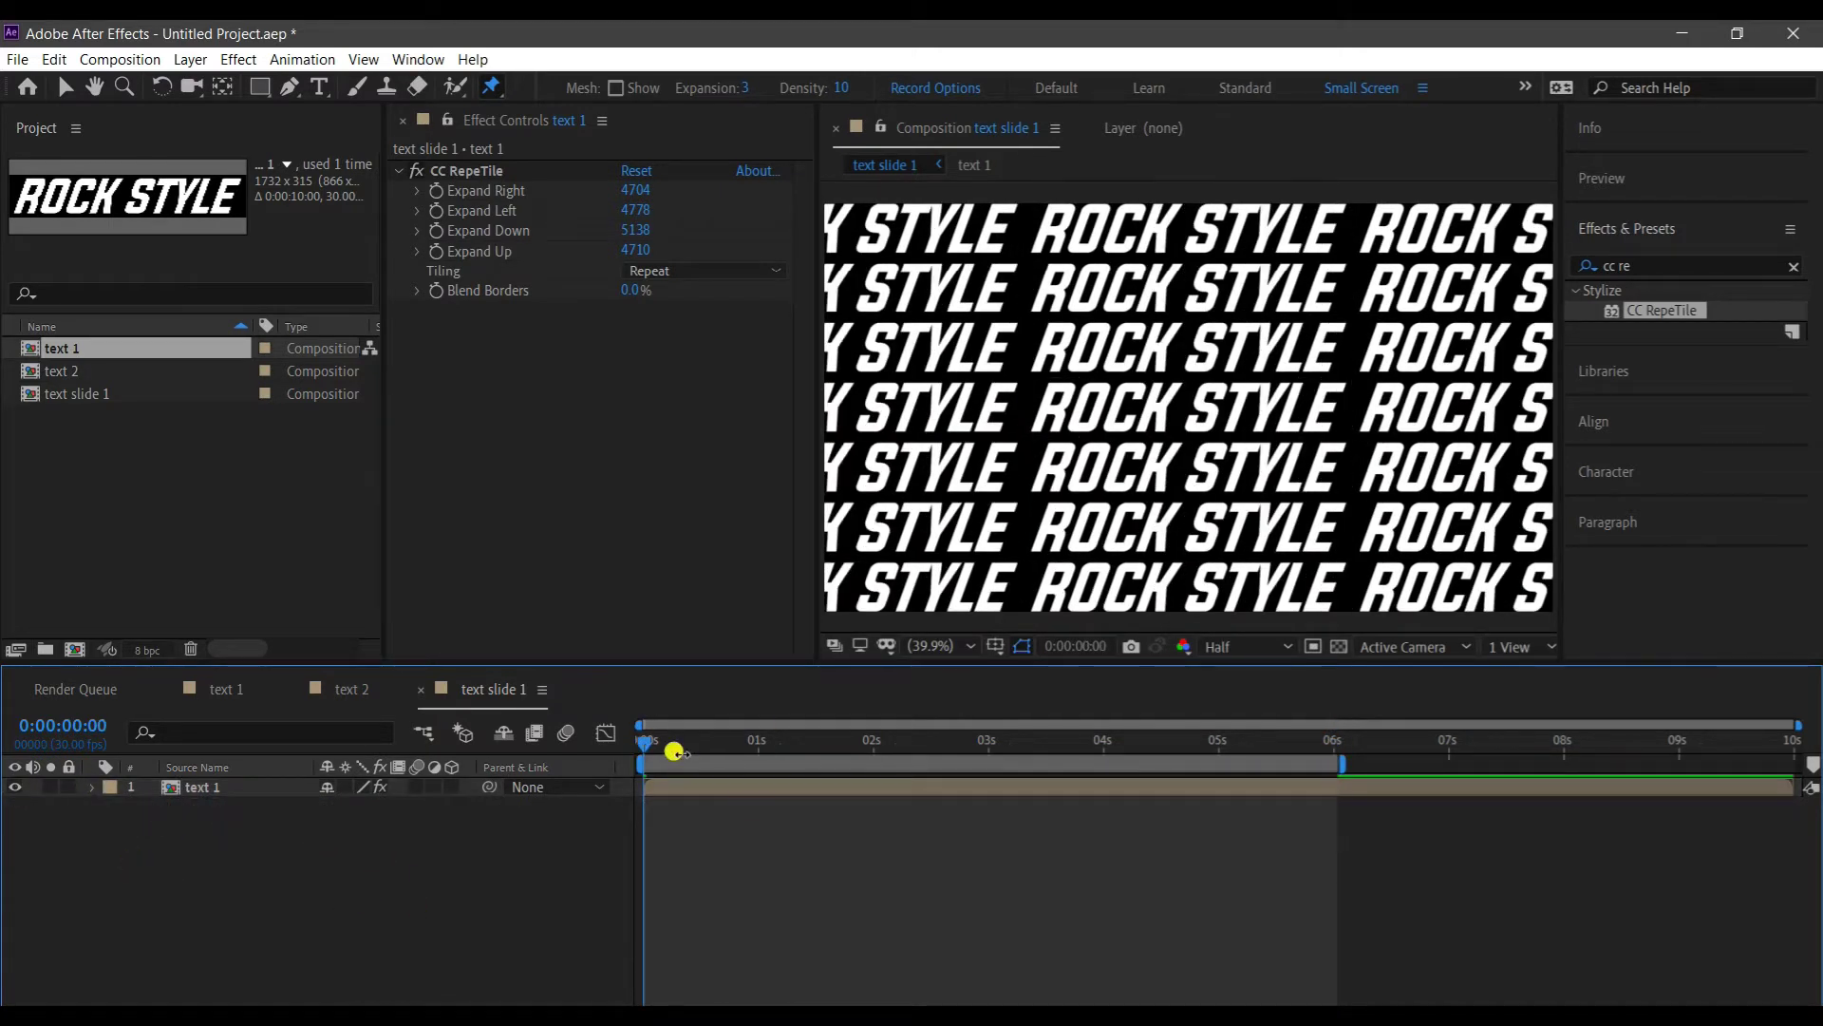
Duplicate text slide 1 as text slide 2 and nest it in a new comp.
left_click(76, 395)
key("ctrl+d")
left_click(91, 461)
left_click_drag(91, 416, 211, 698)
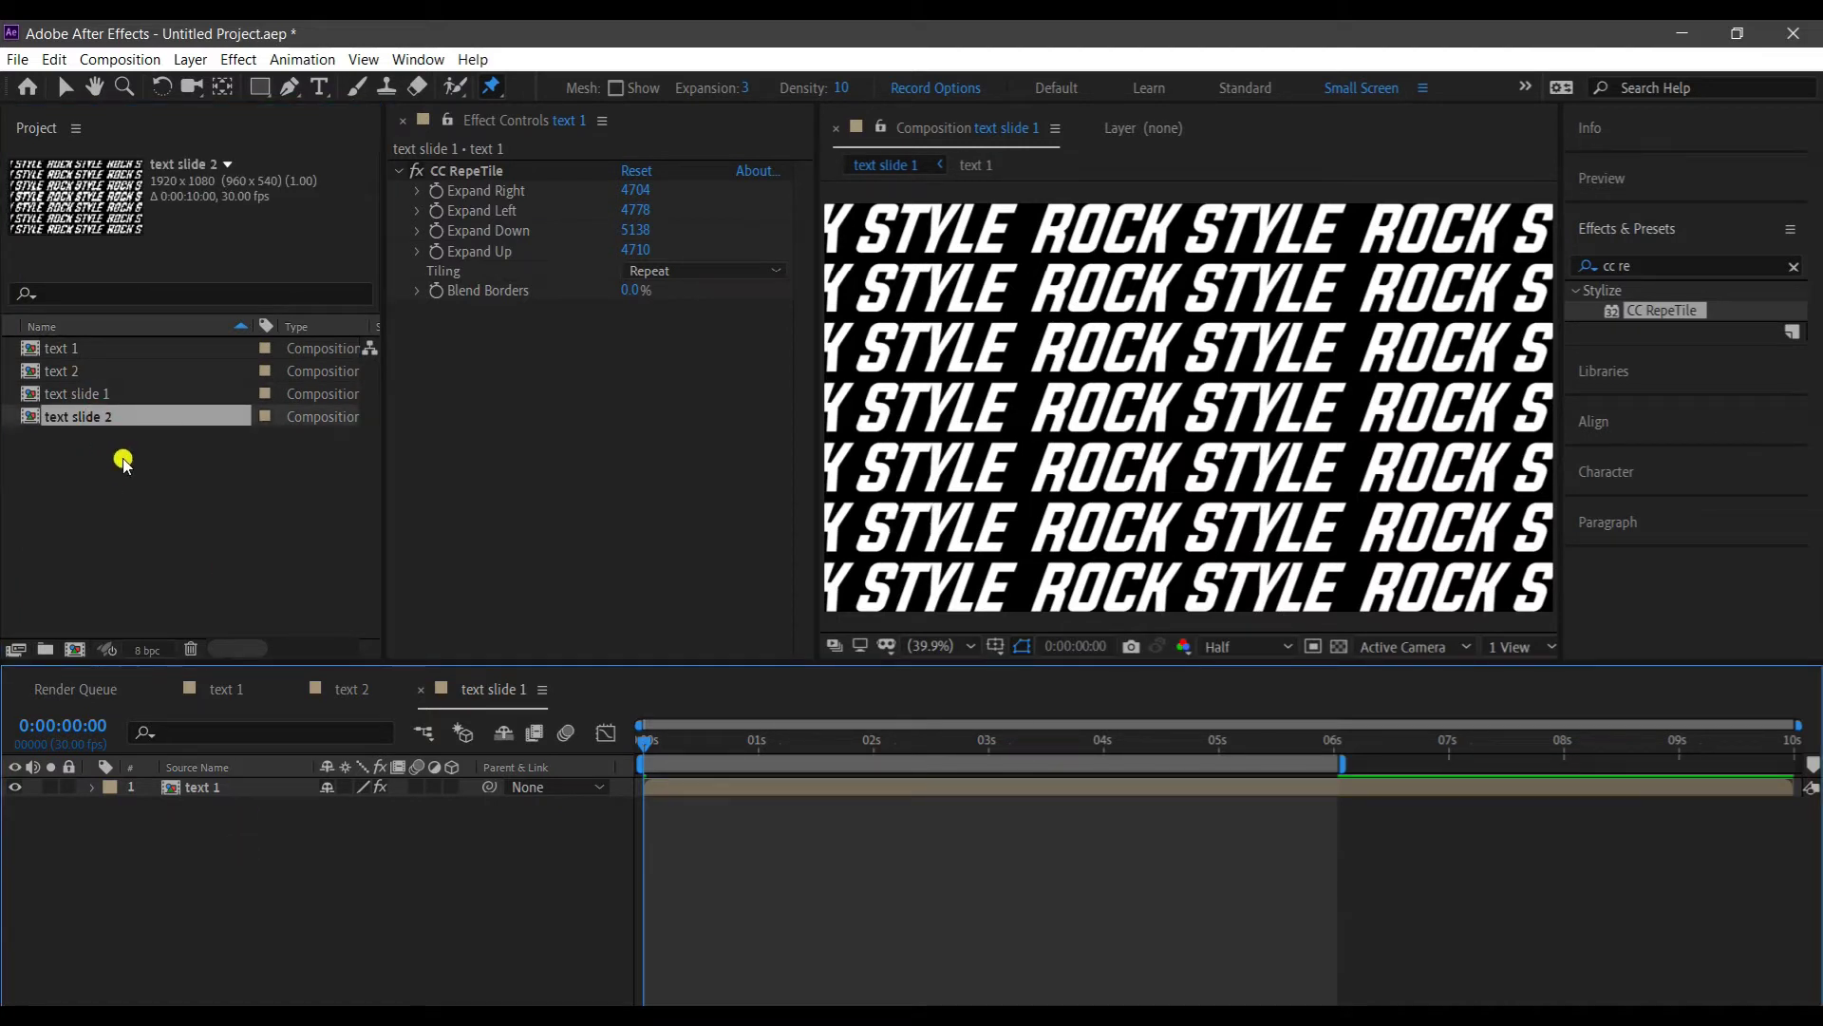
left_click_drag(82, 416, 164, 701)
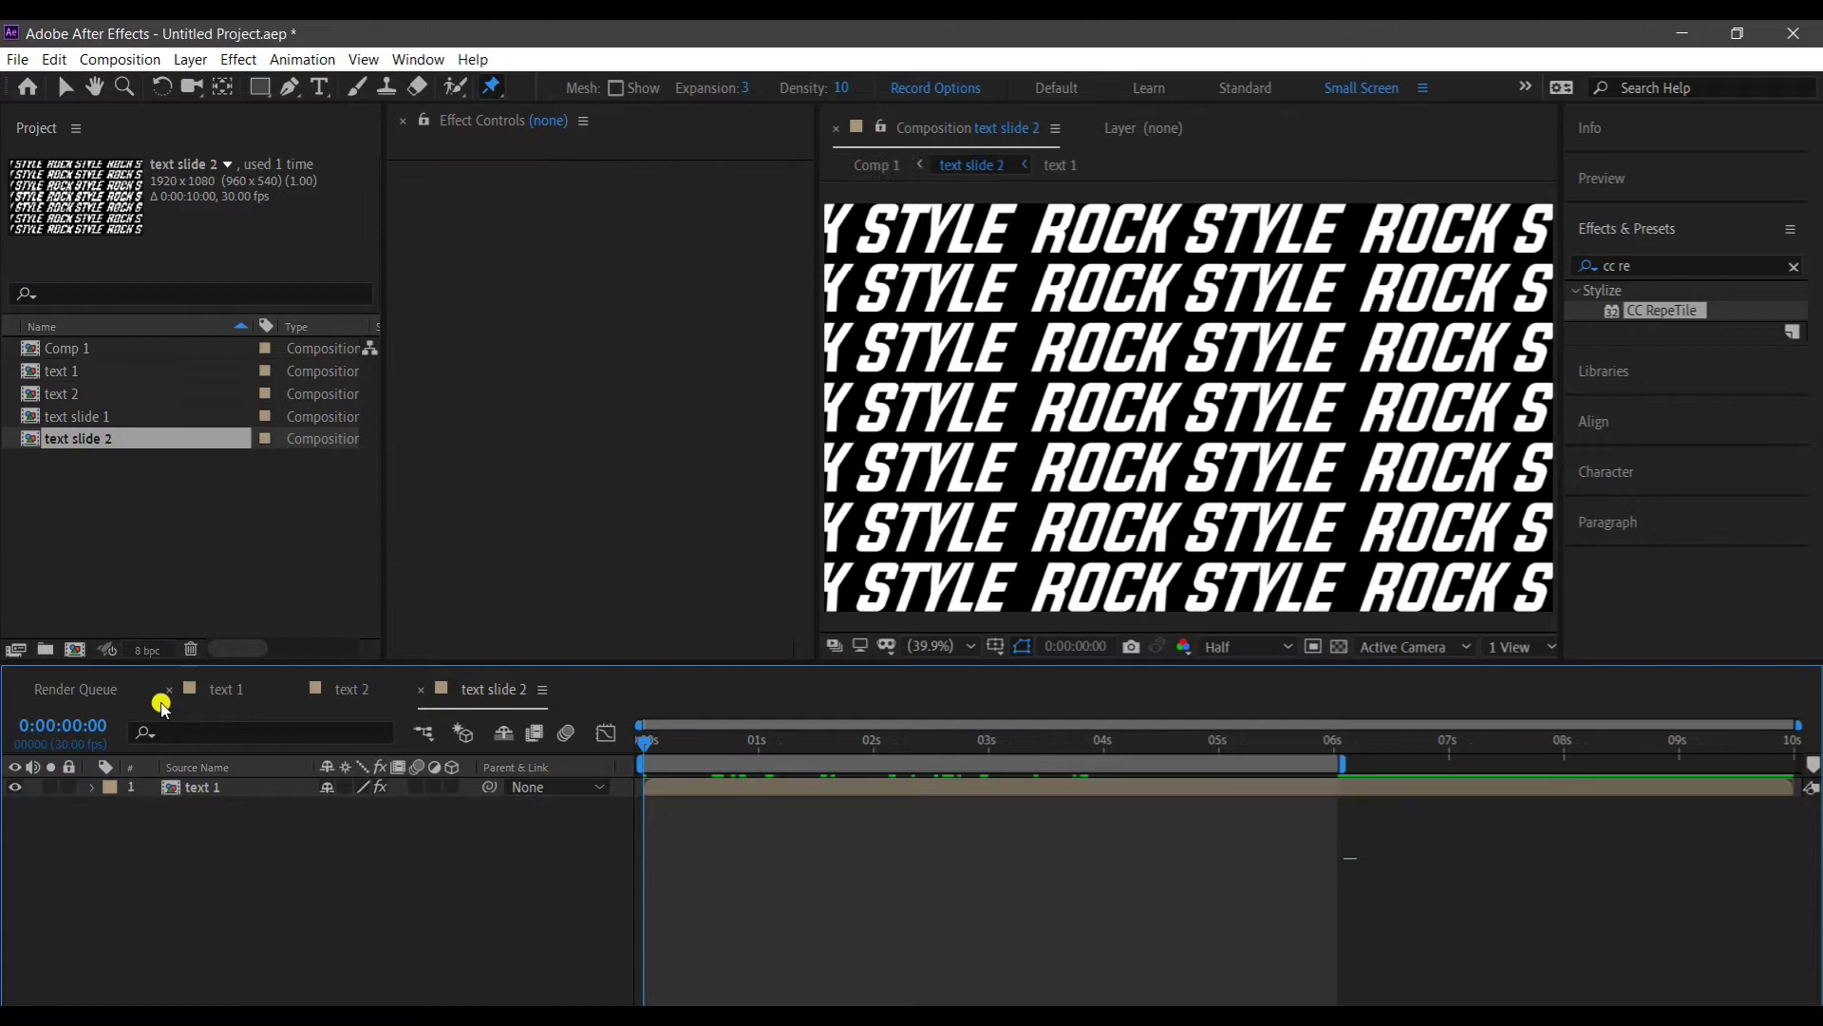
Replace the text 1 layer with text 2 and scrub to check the slide.
left_click(209, 790)
left_click(83, 394)
left_click_drag(206, 813, 168, 792)
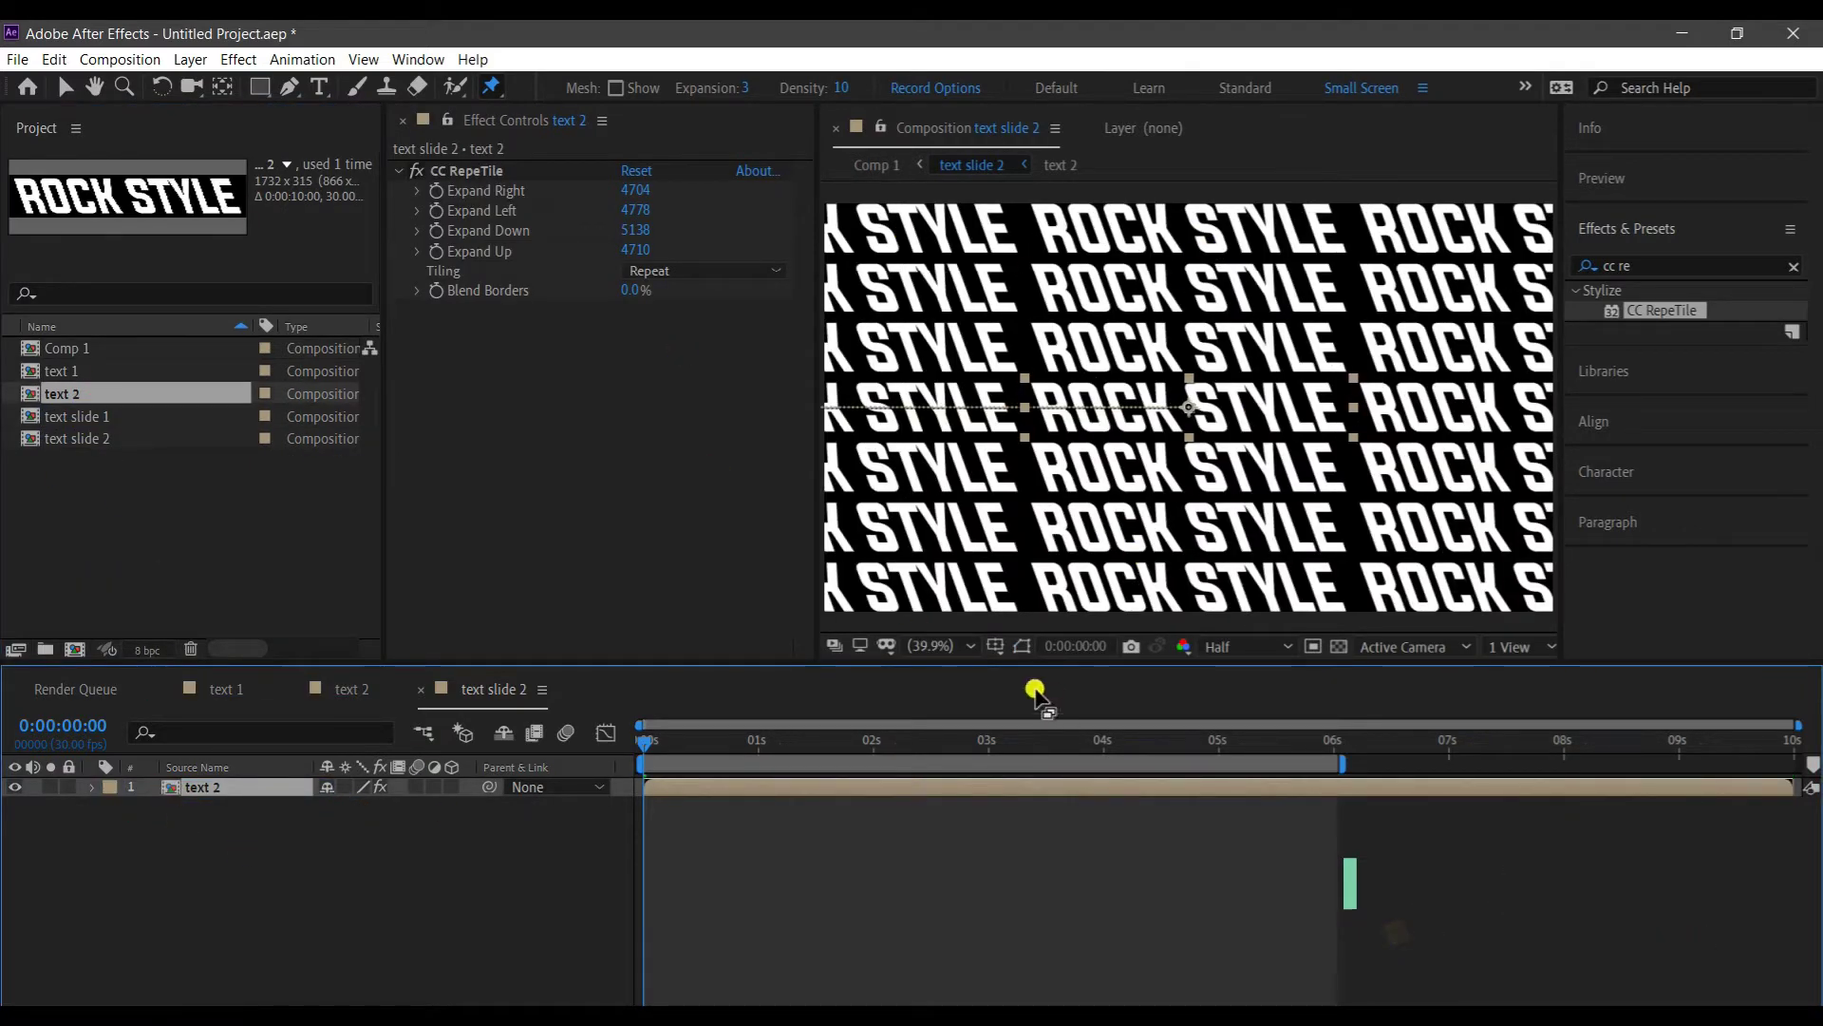
mouse_move(650, 736)
left_mouse_down()
mouse_move(690, 759)
mouse_move(630, 753)
left_mouse_up()
left_click(510, 859)
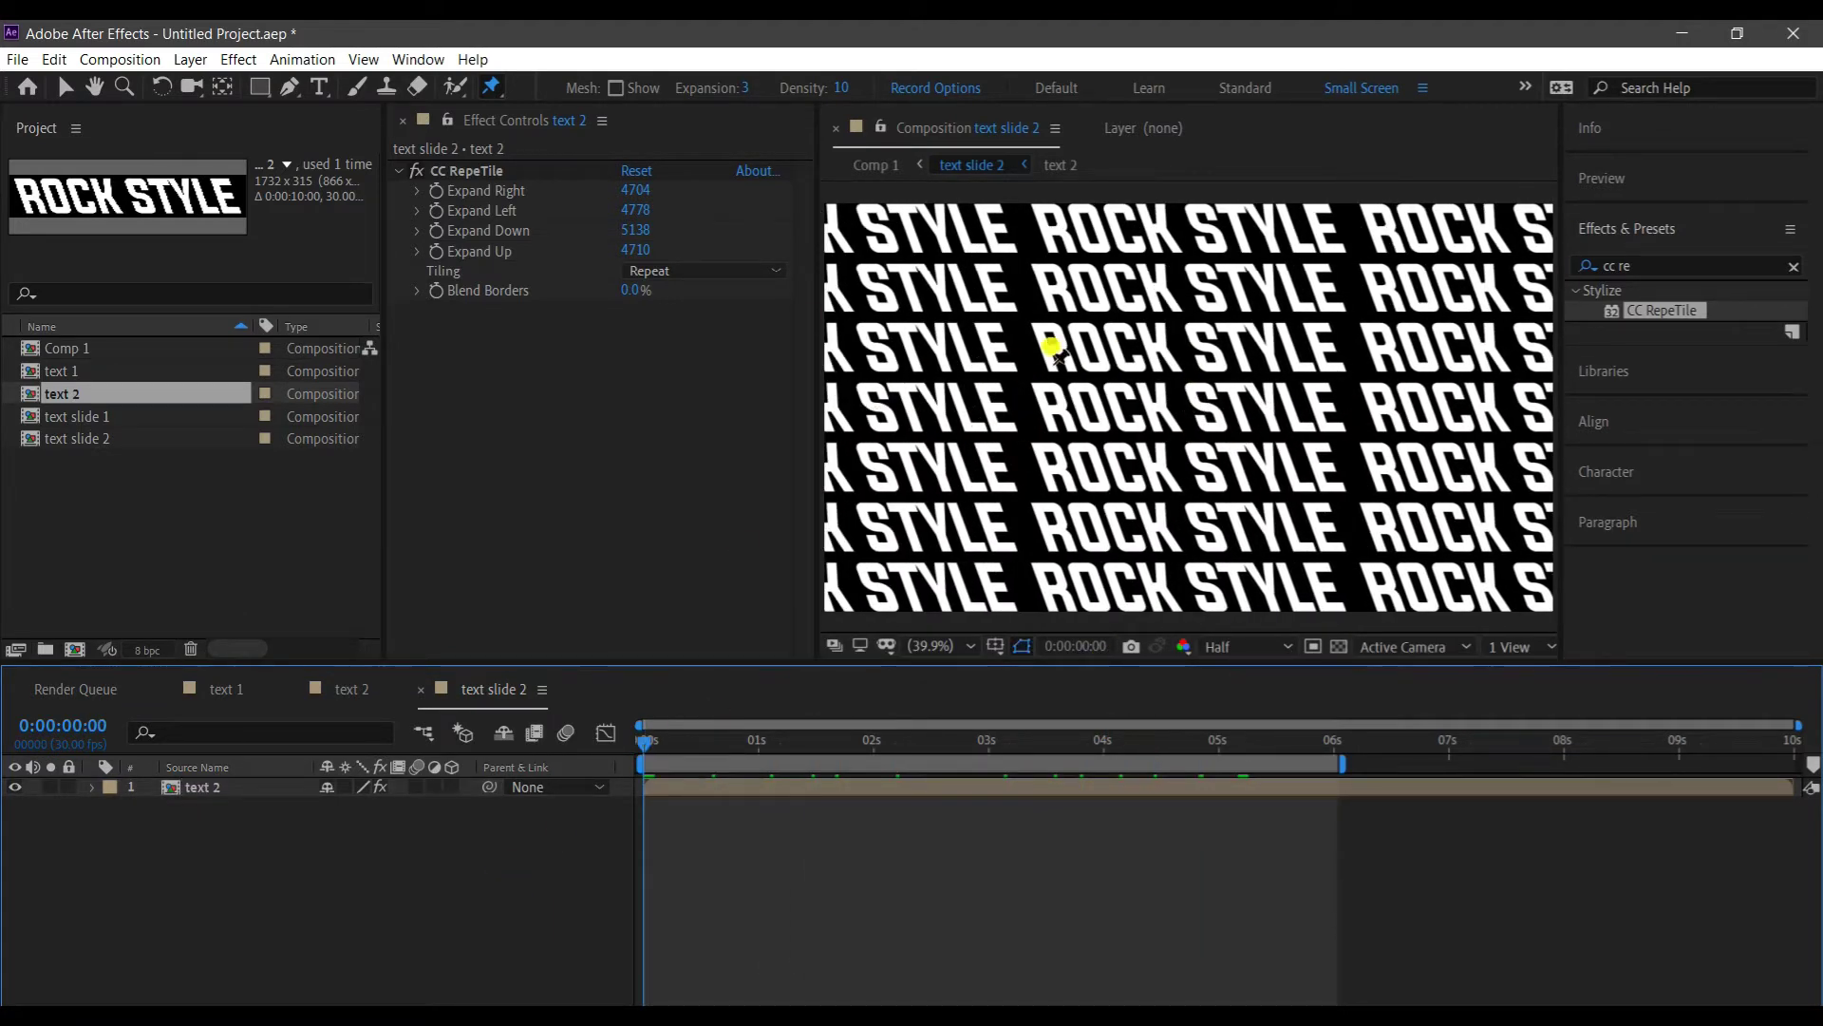
left_click_drag(643, 753, 611, 744)
left_click(122, 59)
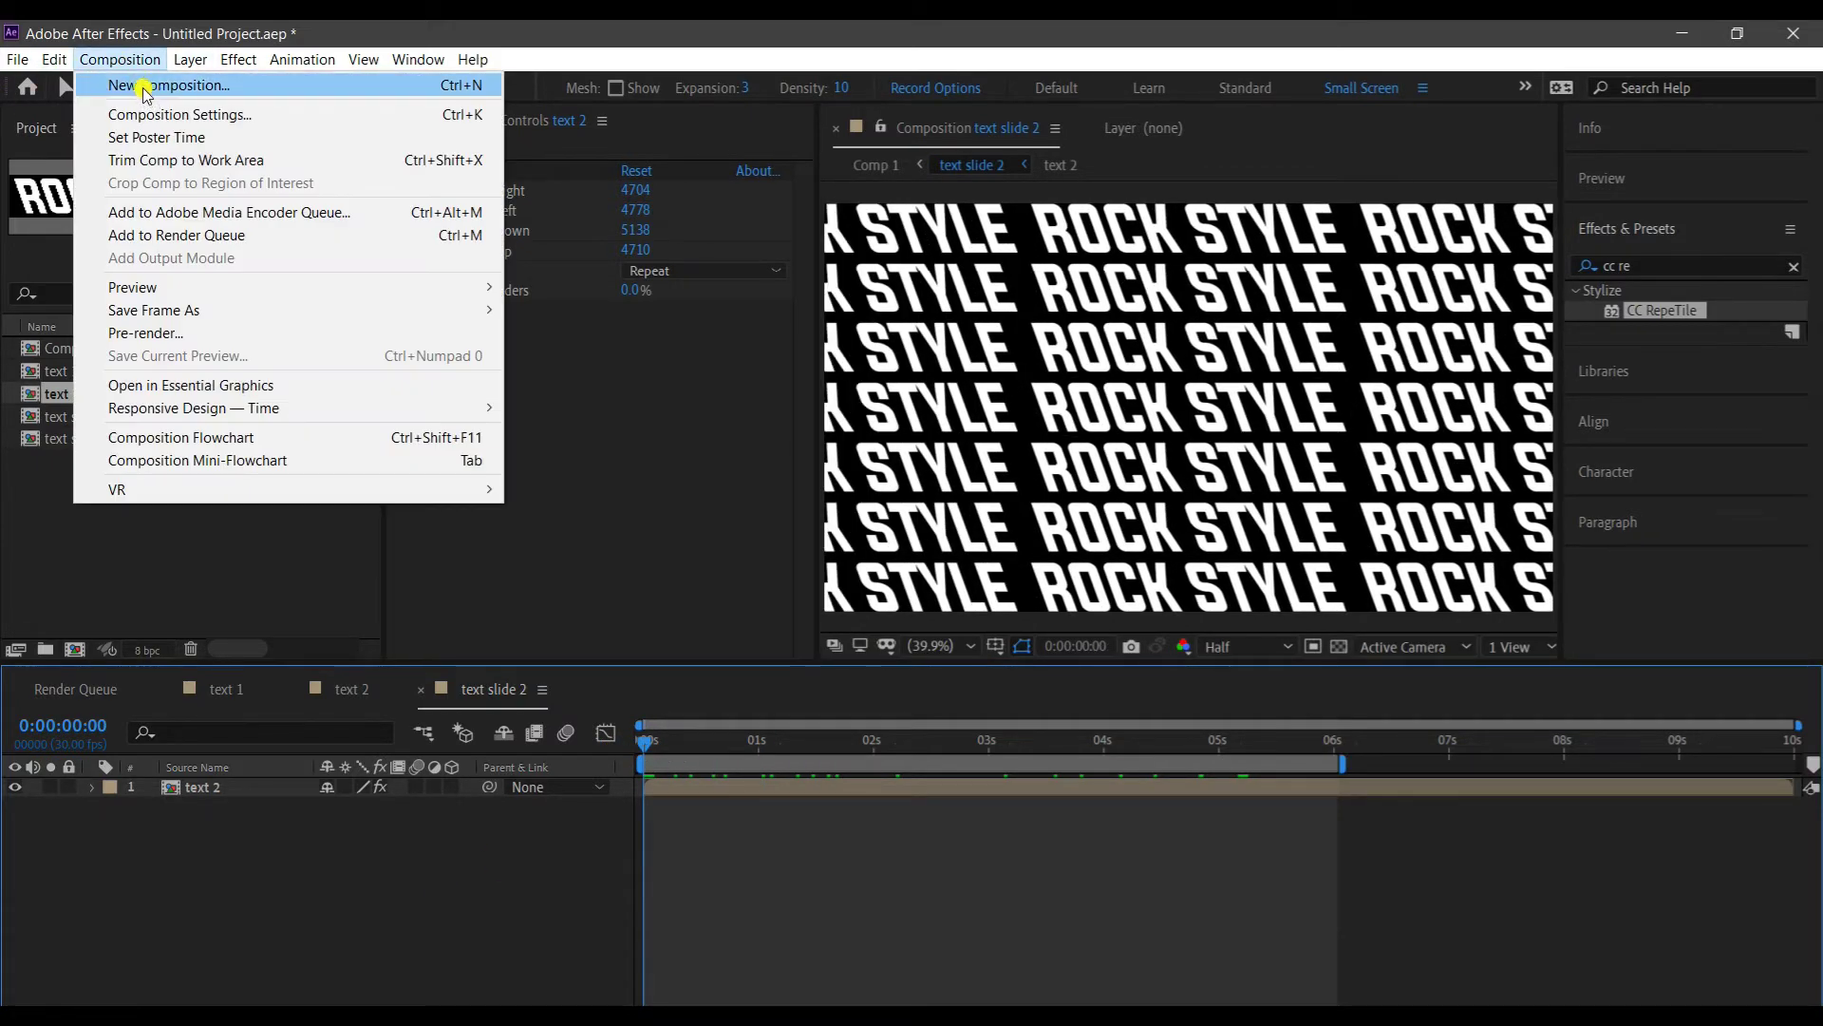
Create a comp named triangle and import the green, red, blue clips and triangle screenshot.
left_click(145, 87)
type("triangle")
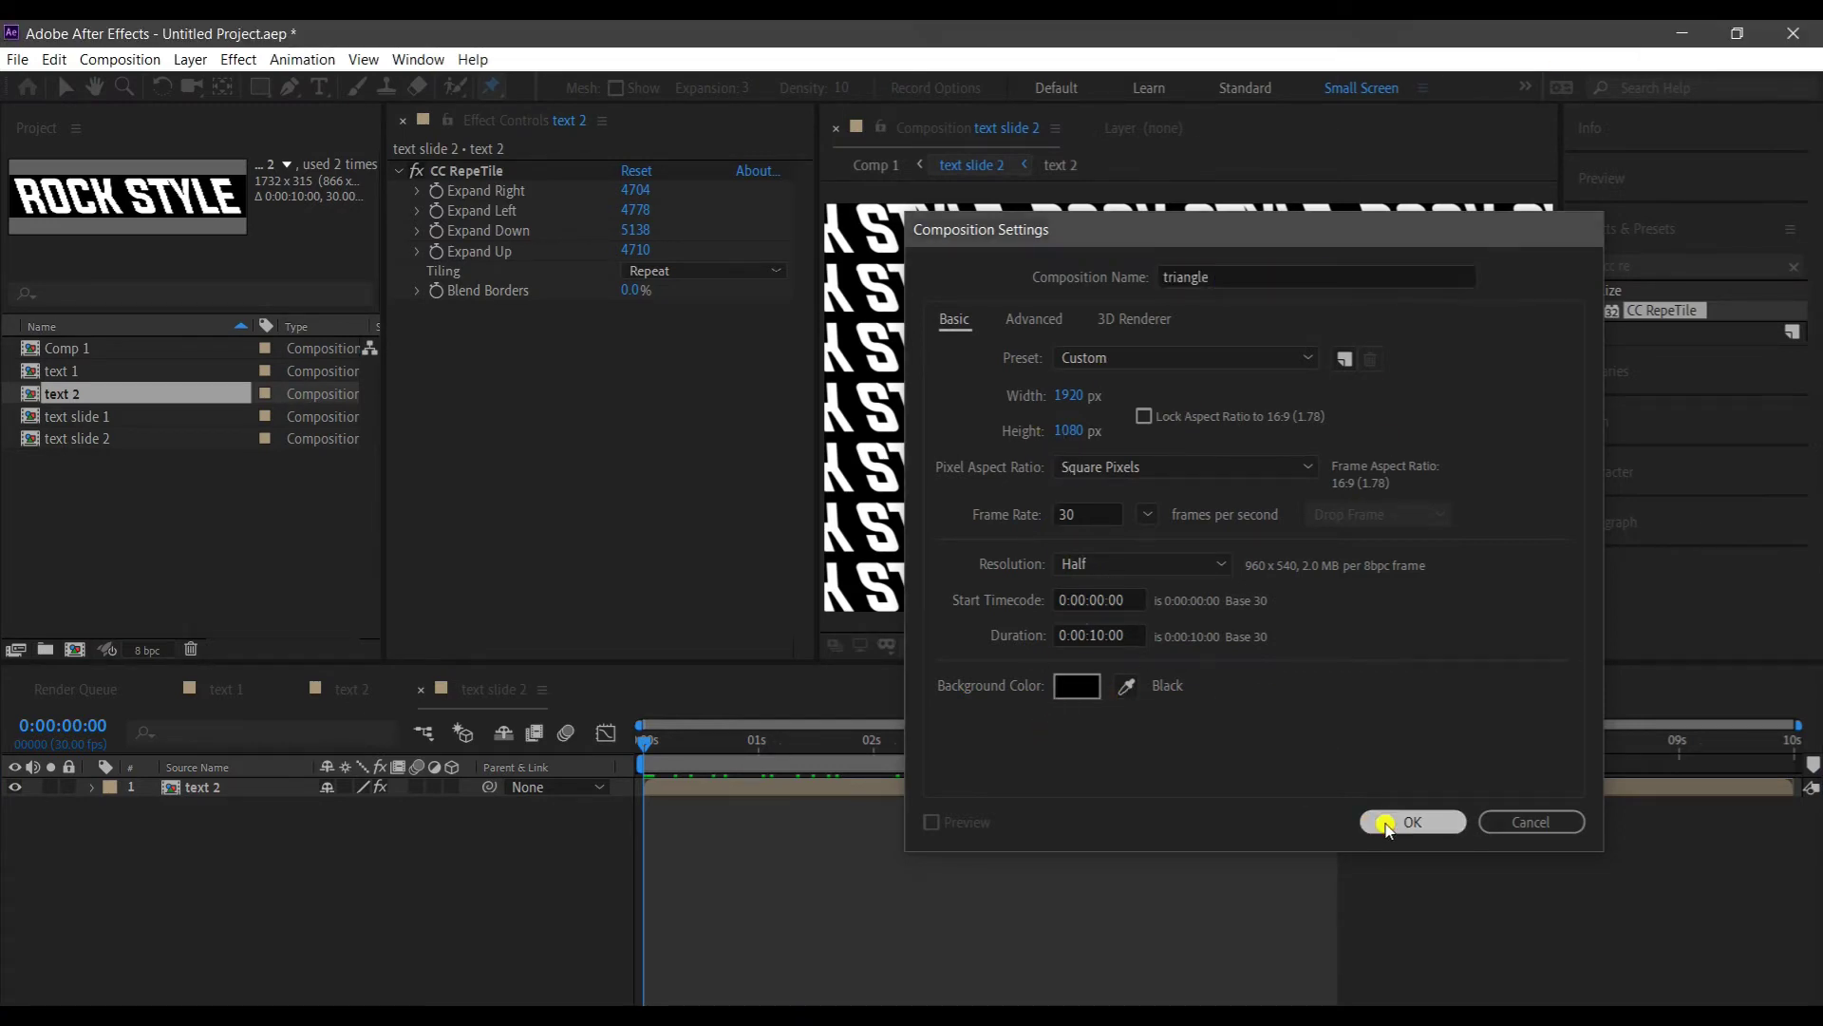
left_click(1392, 822)
left_click(17, 59)
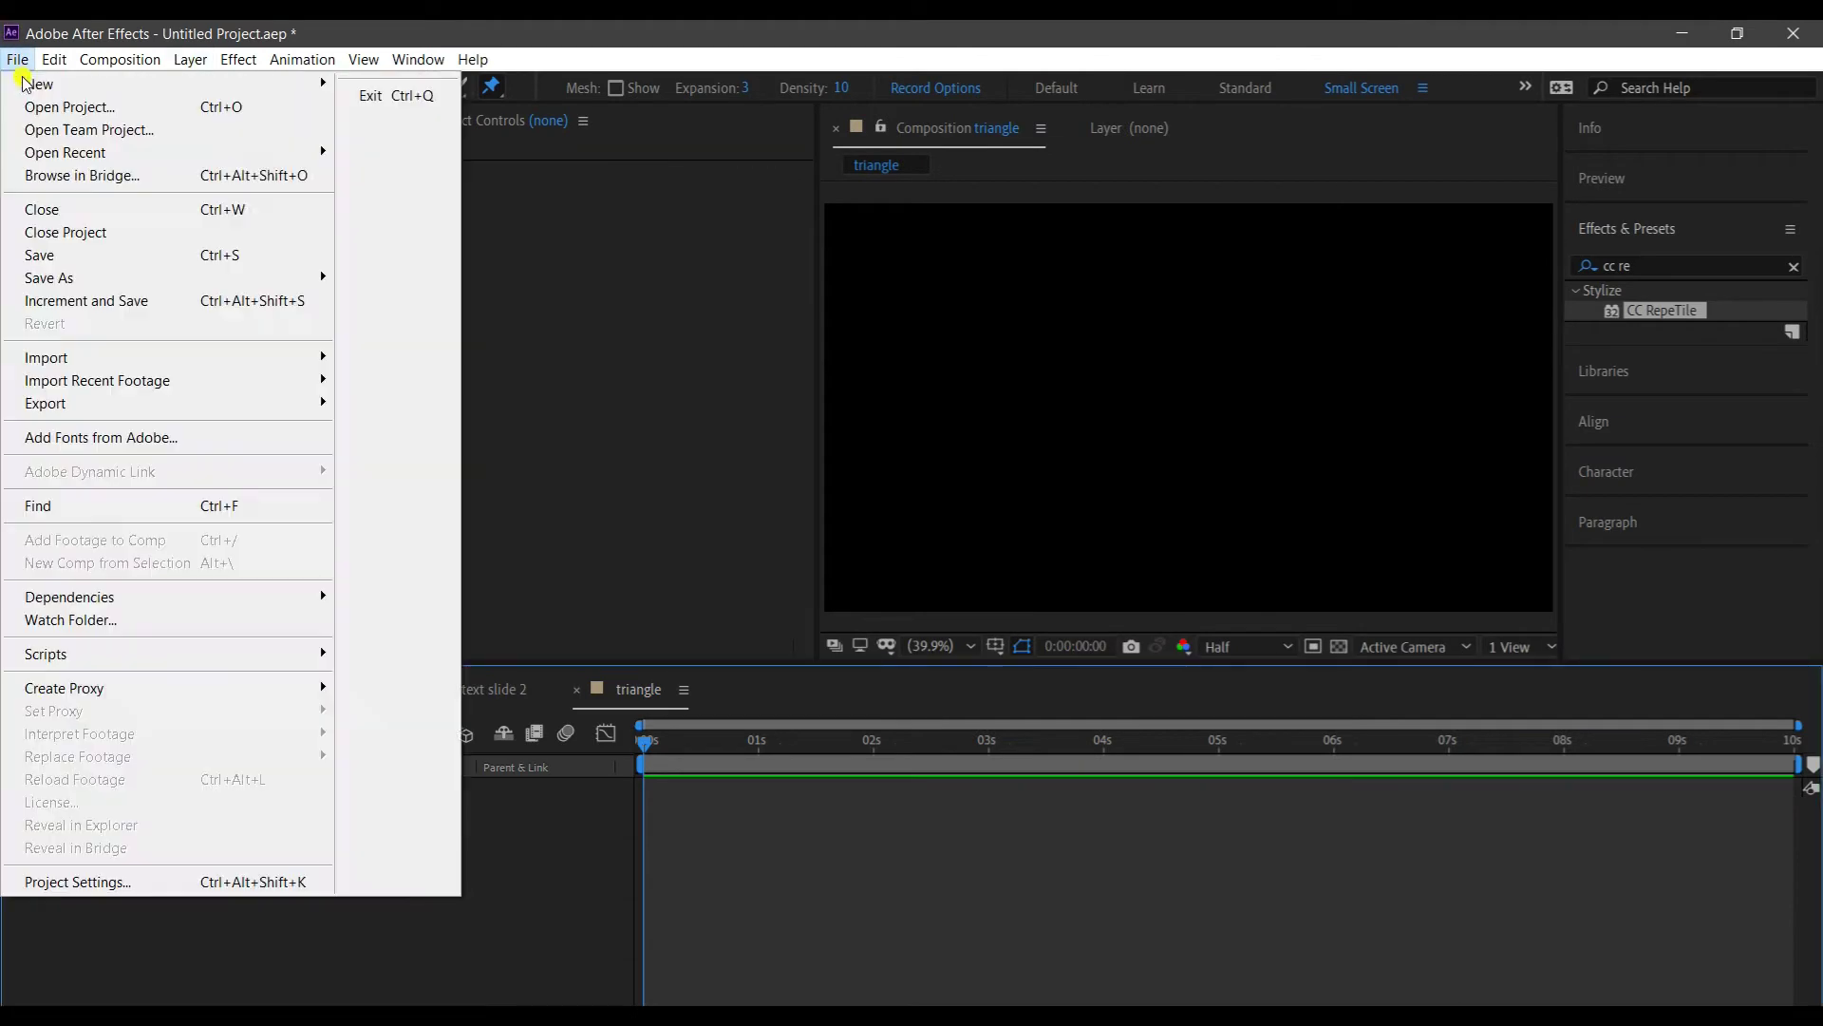
mouse_move(190, 357)
left_click(408, 360)
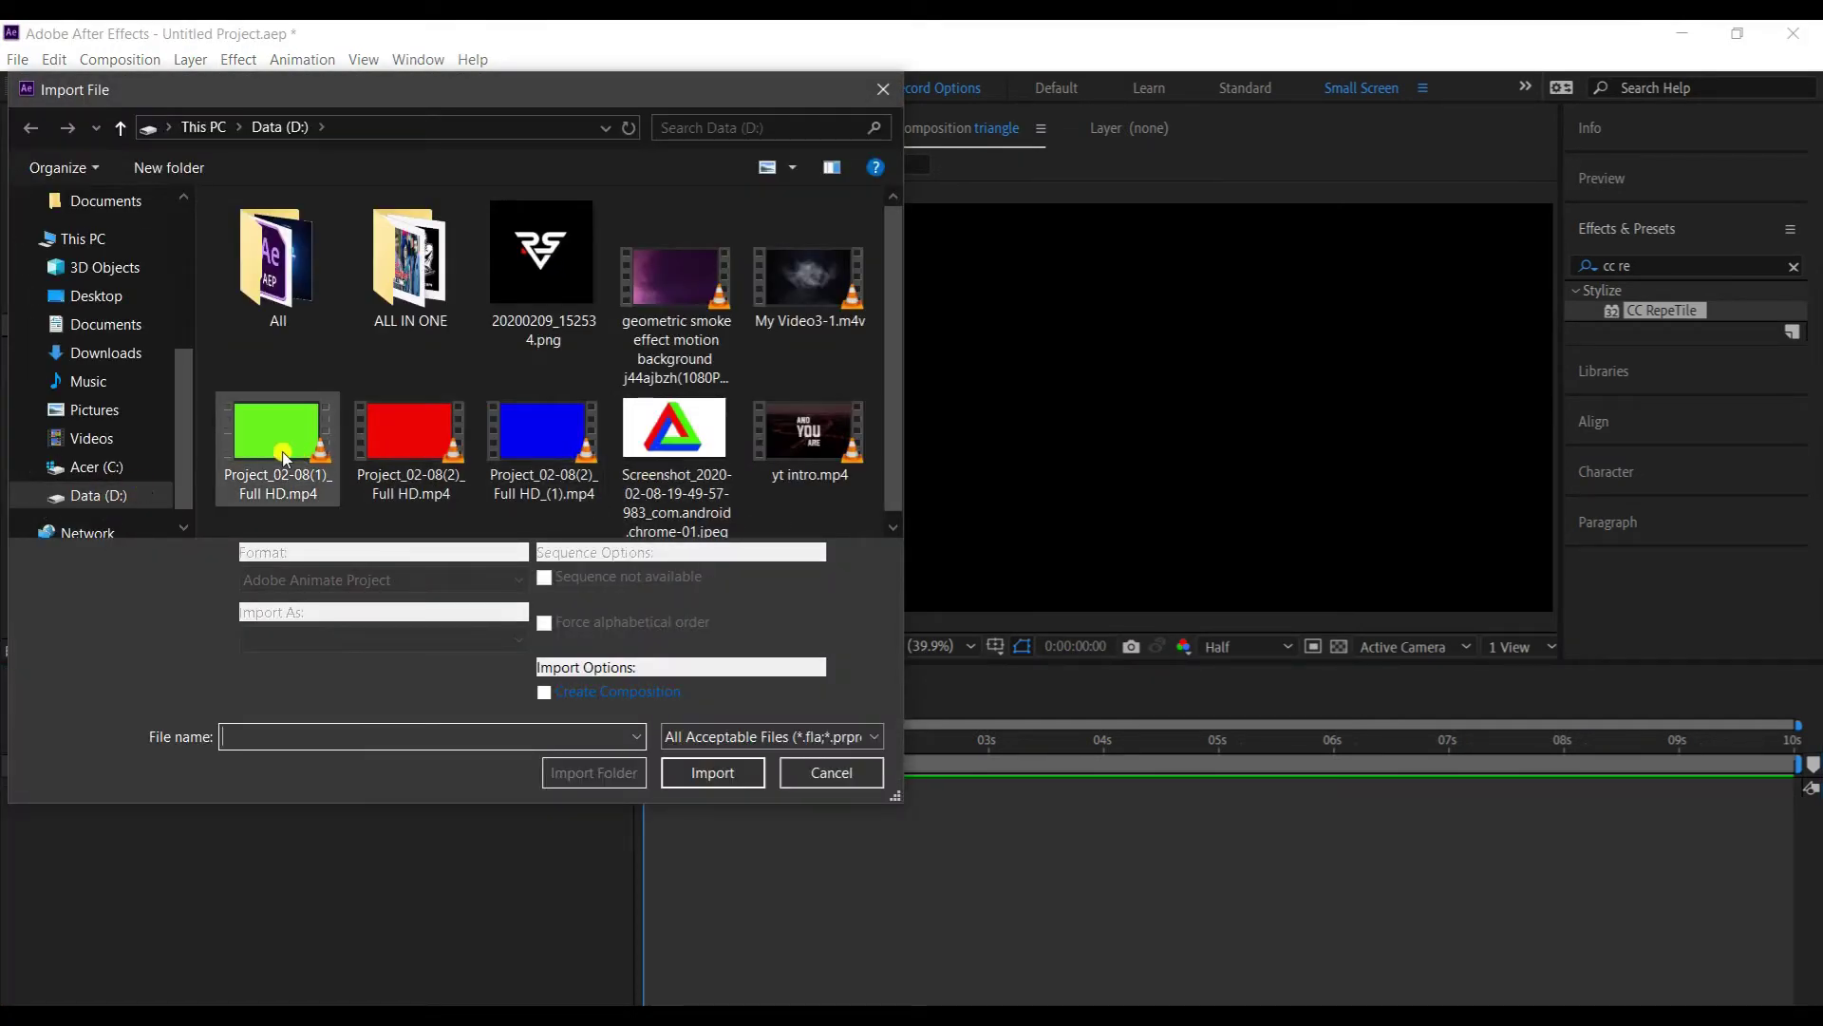
left_click(285, 451)
left_click(541, 437, "shift")
left_click(741, 460, "ctrl")
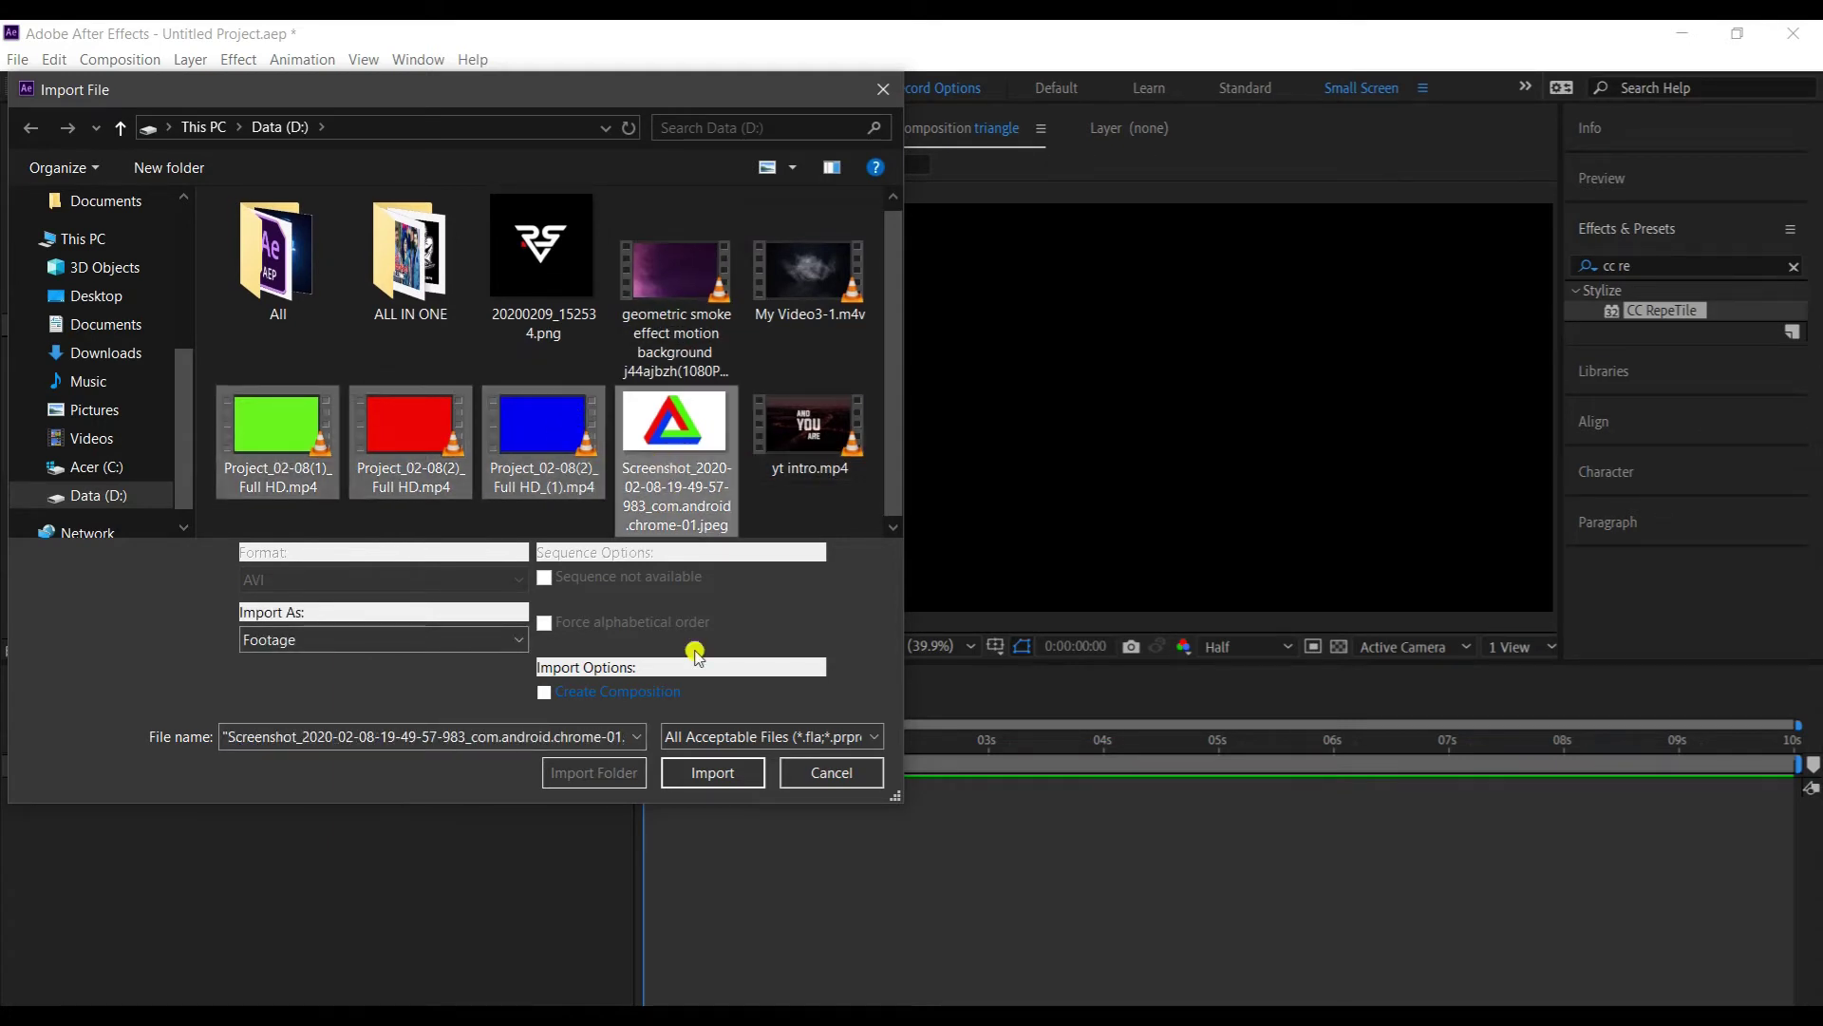
left_click(712, 772)
left_click(193, 579)
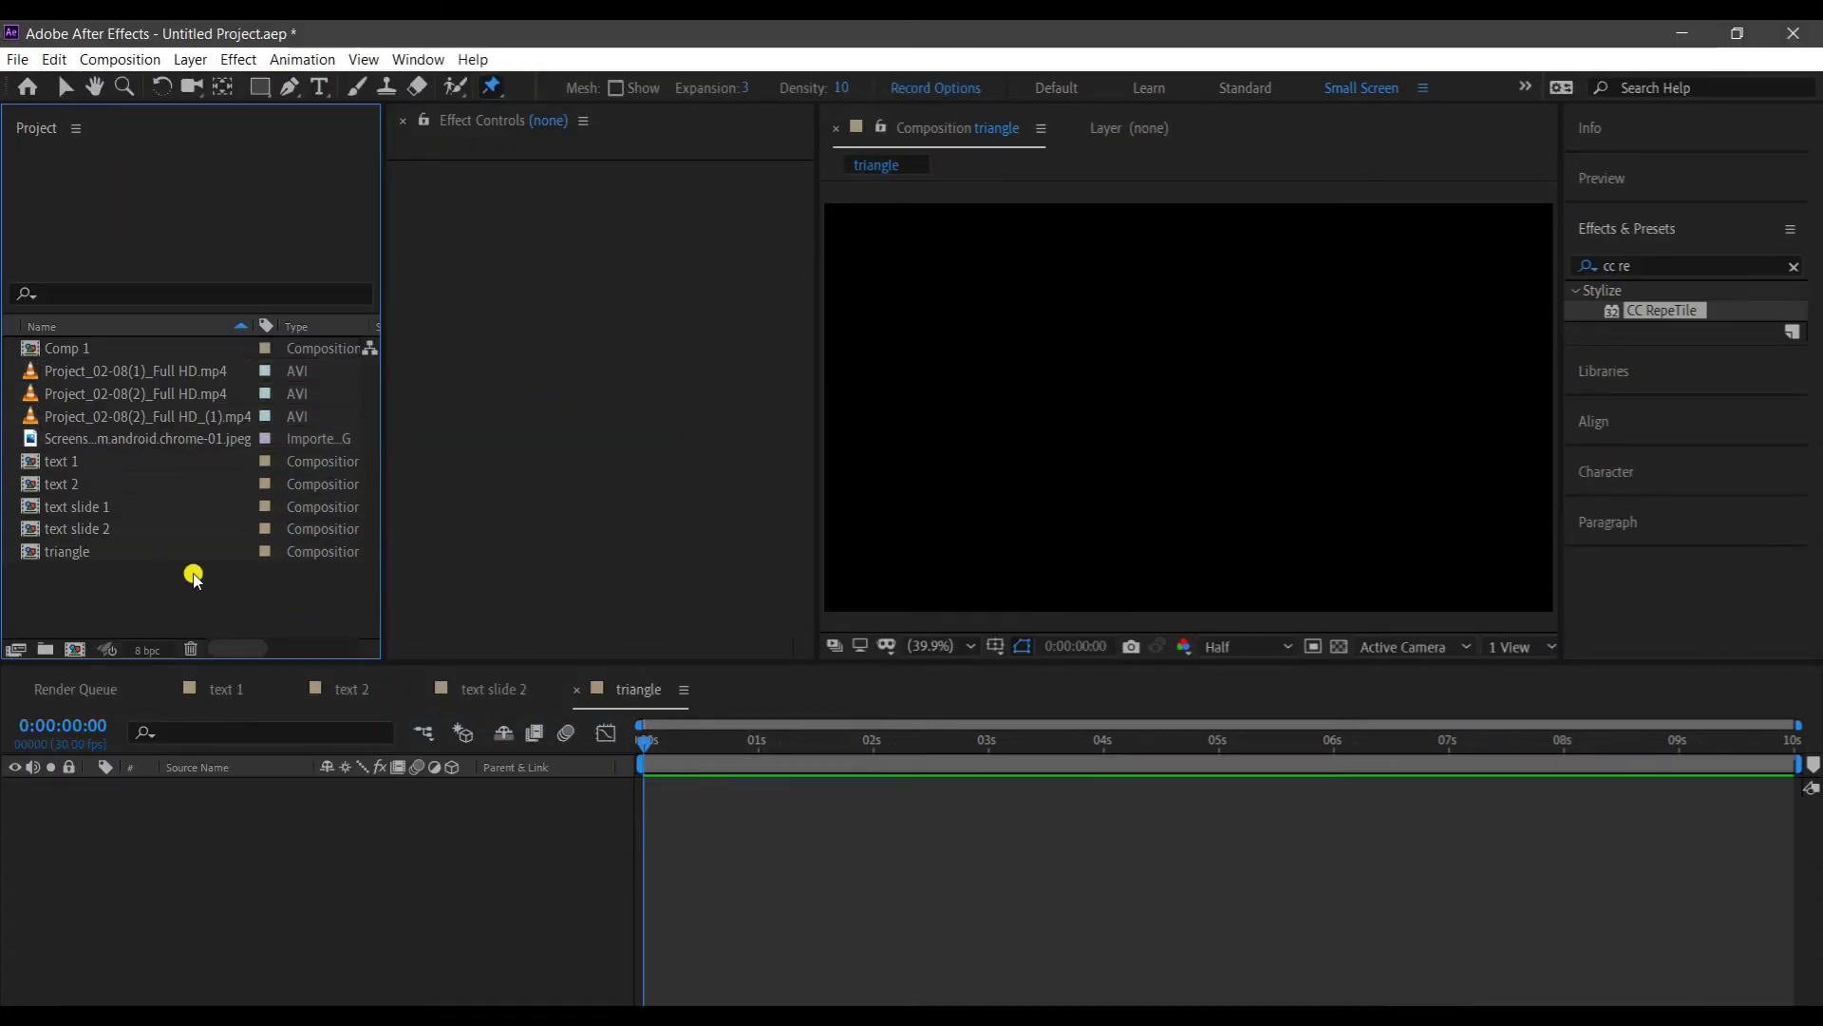
Place the Penrose triangle screenshot in the triangle comp, scaled to 269%.
left_click_drag(118, 444, 152, 802)
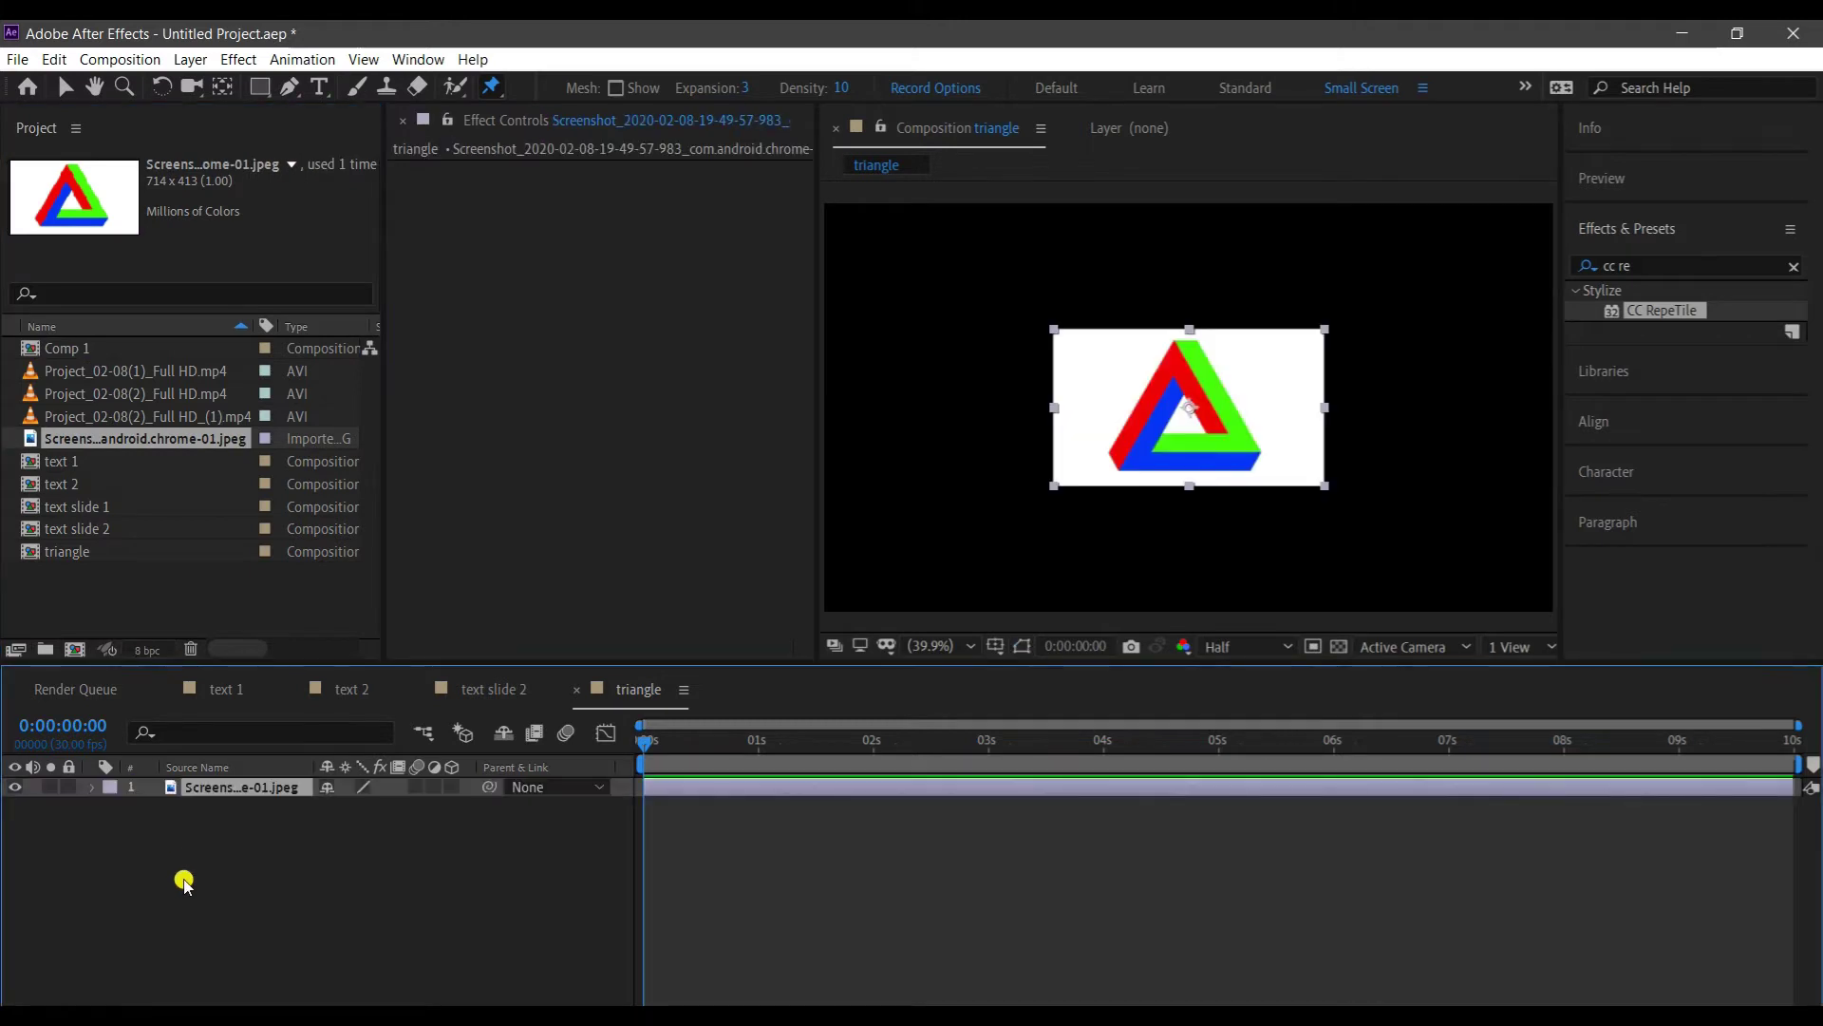
left_click(212, 789)
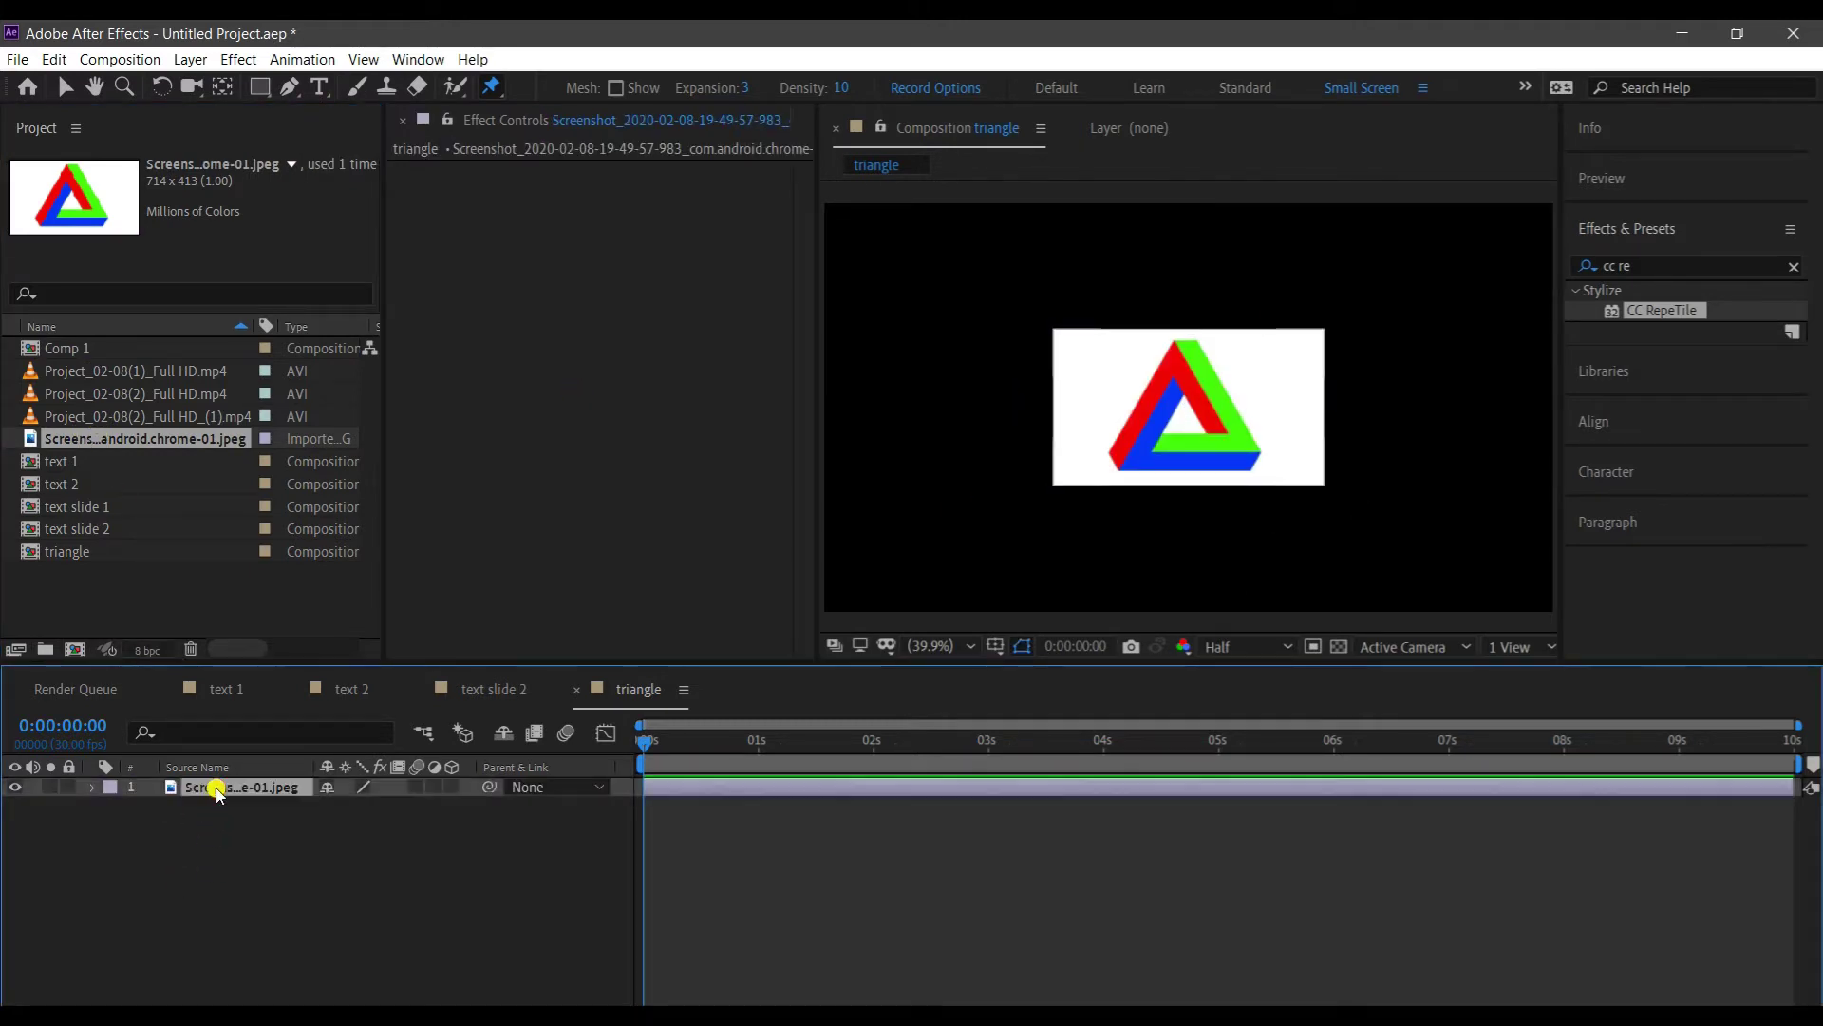
key("ctrl+alt+shift+h")
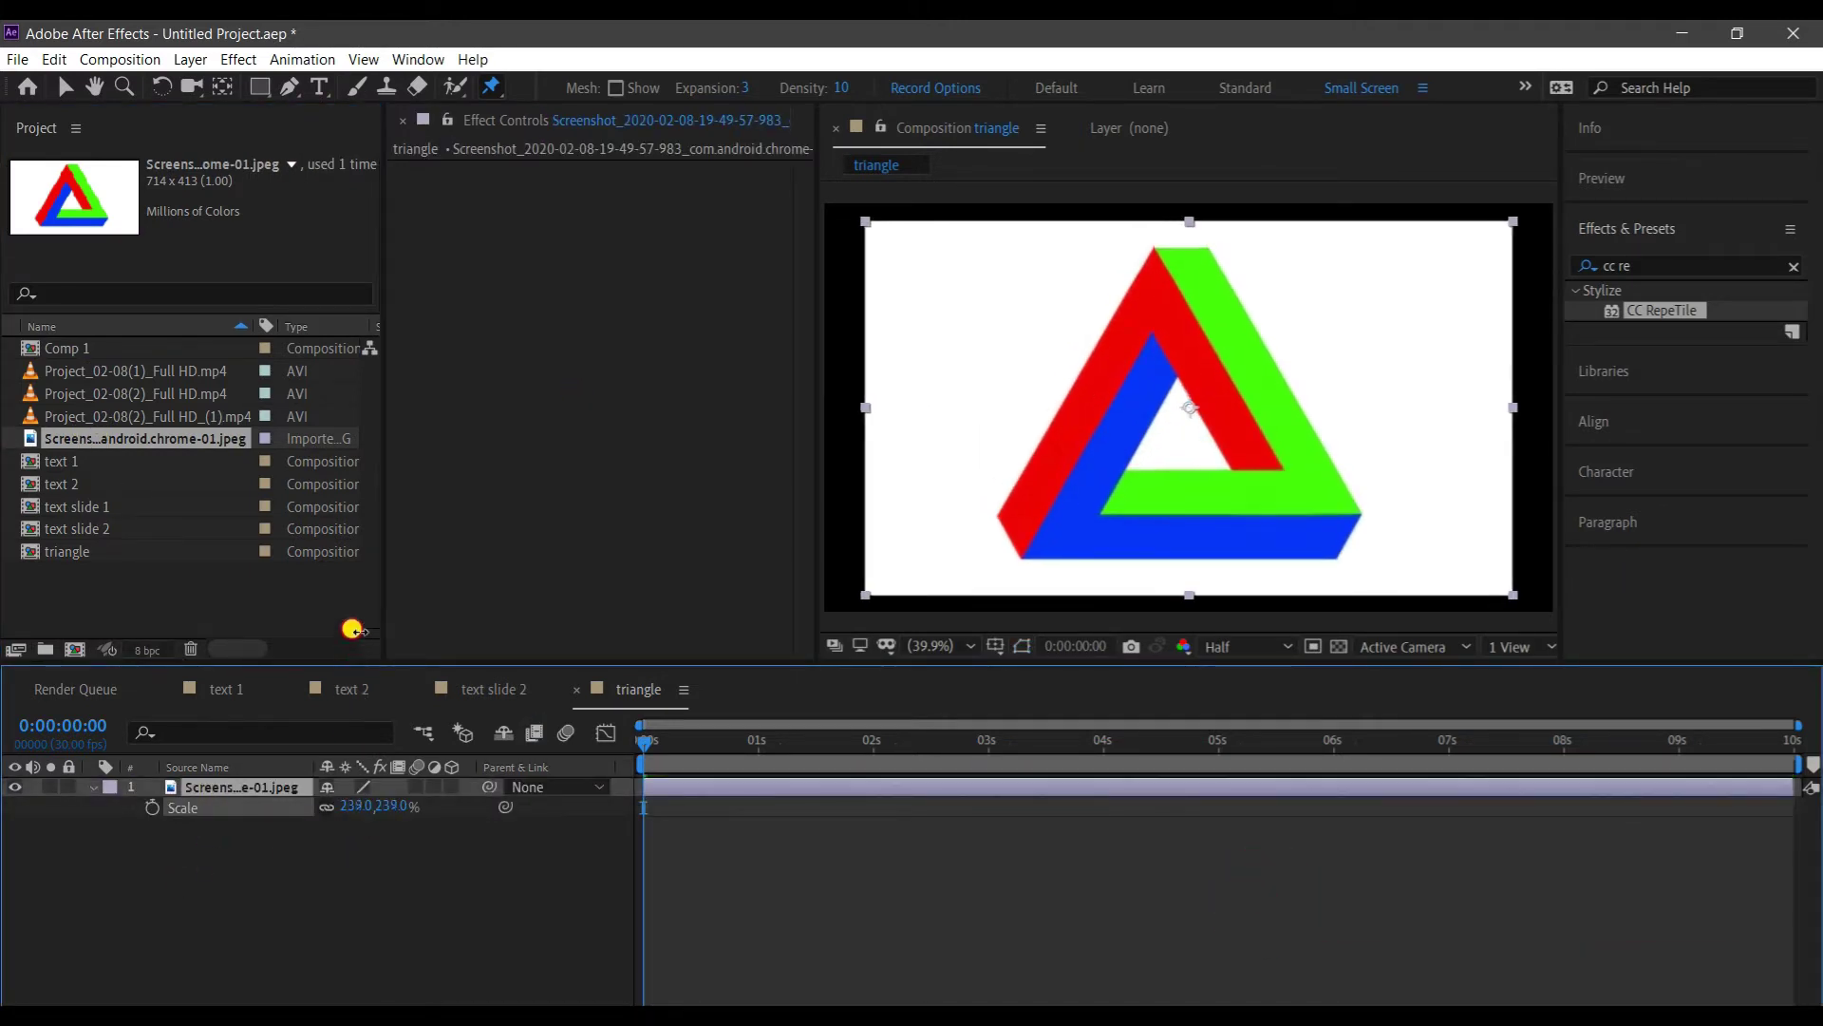
left_click(260, 859)
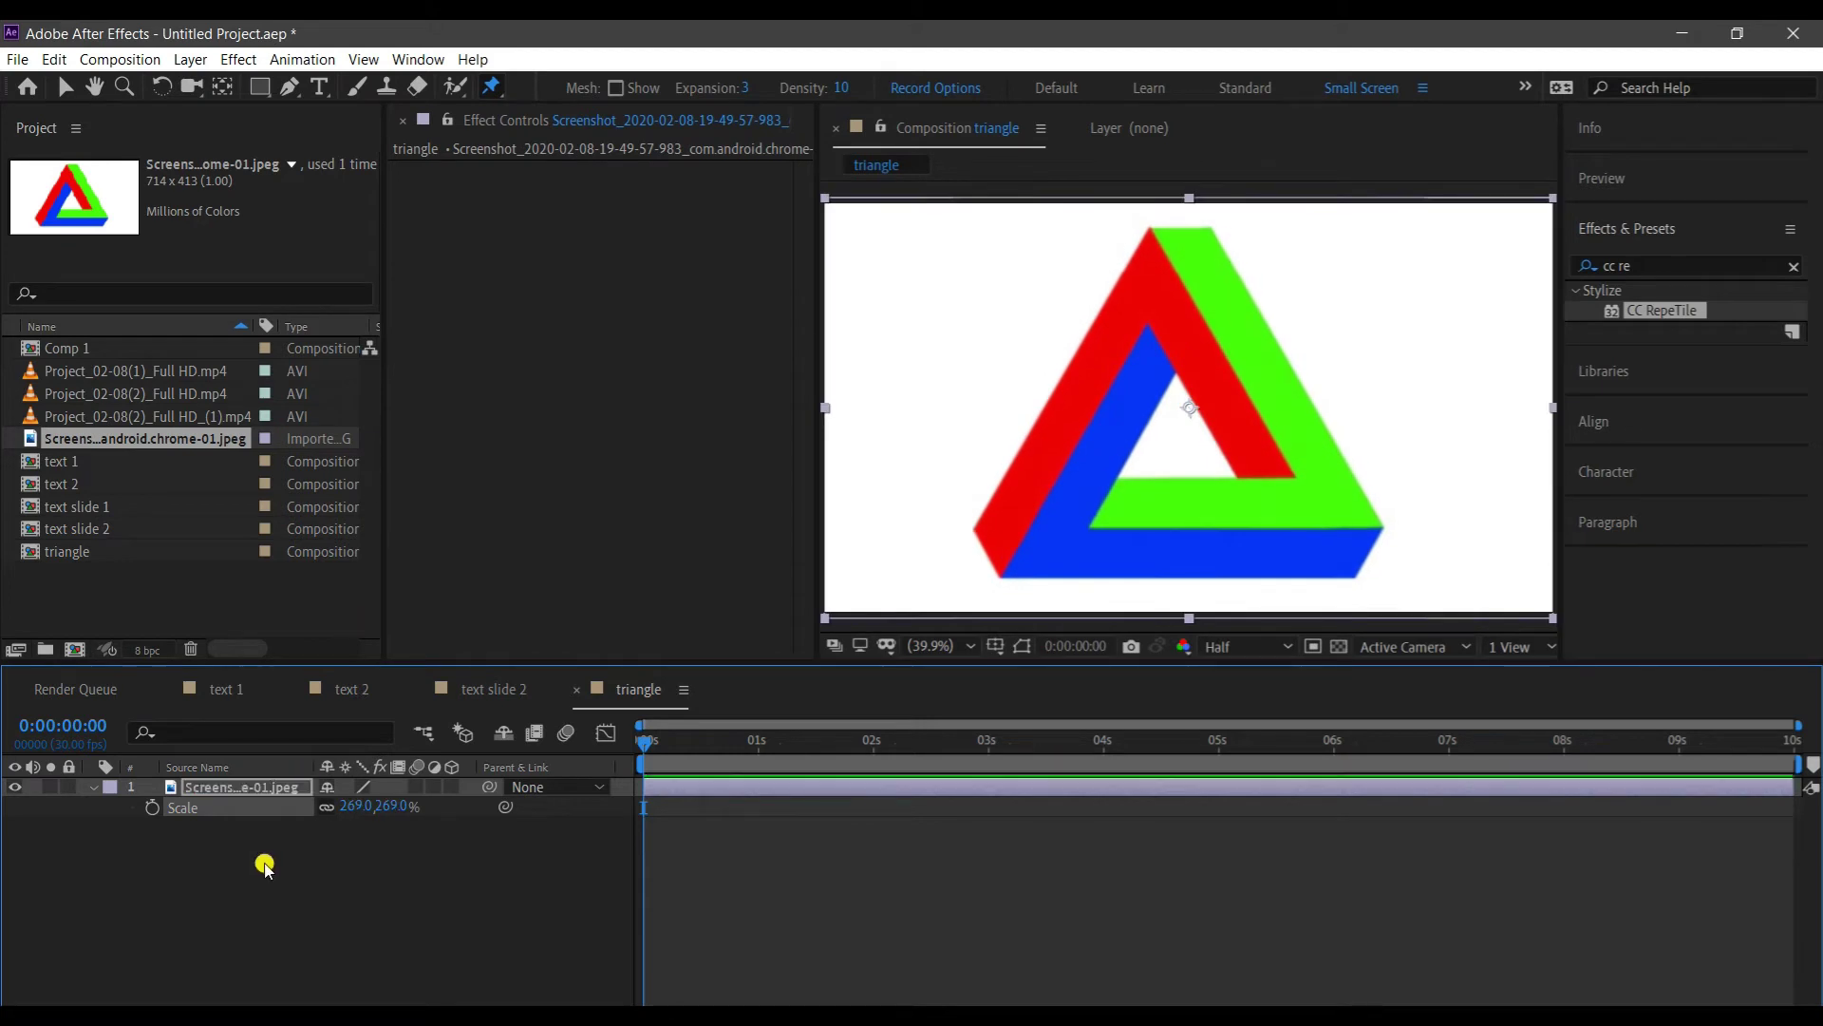
left_click(92, 787)
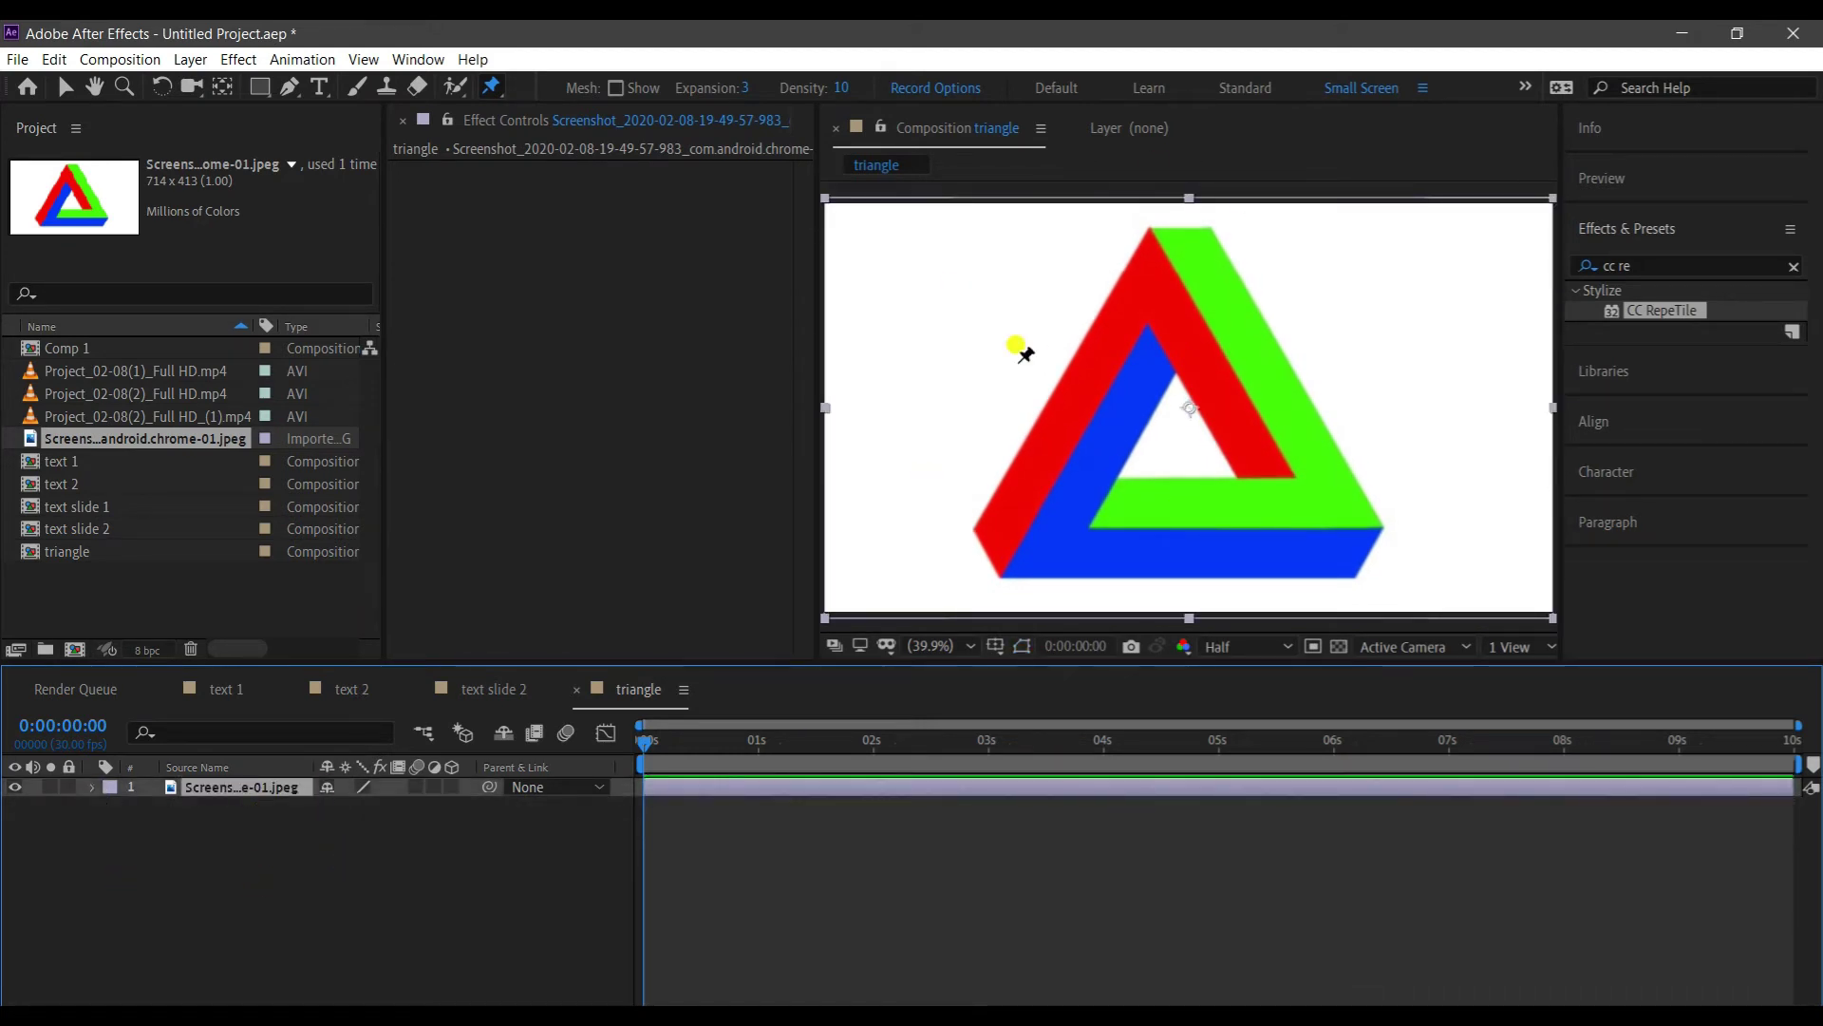
left_click(515, 887)
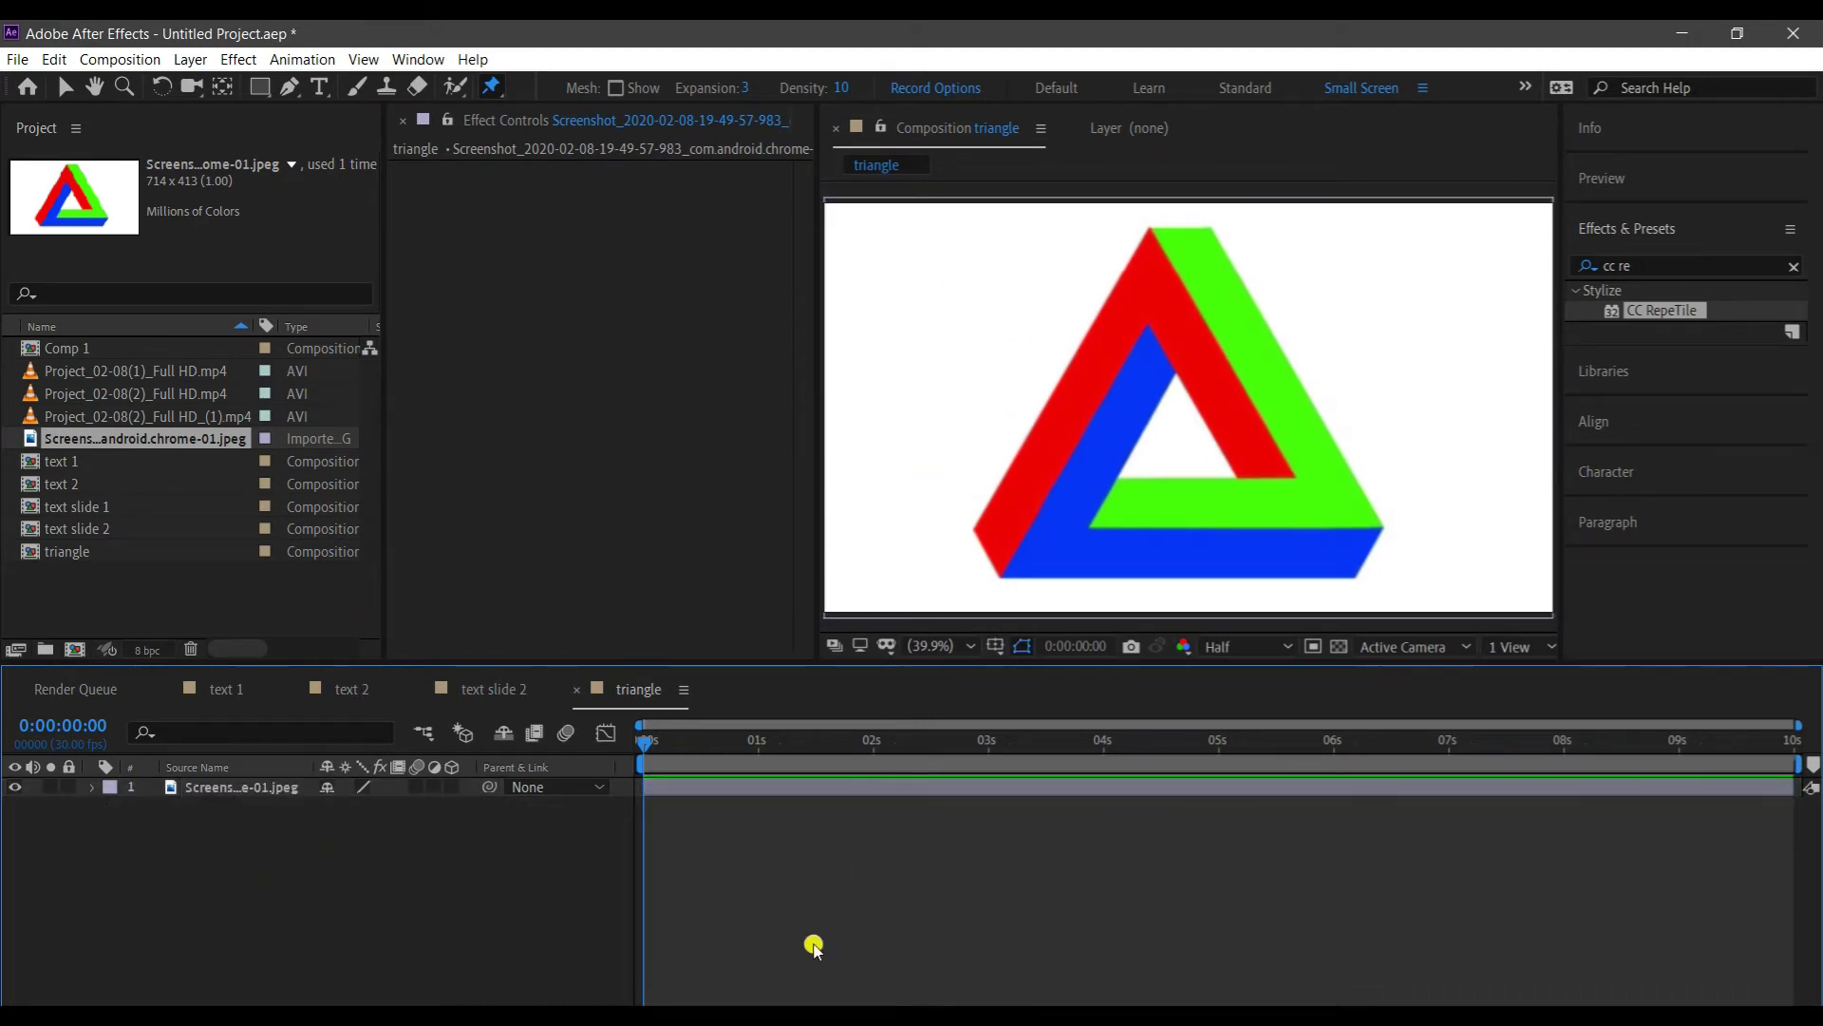
left_click(402, 121)
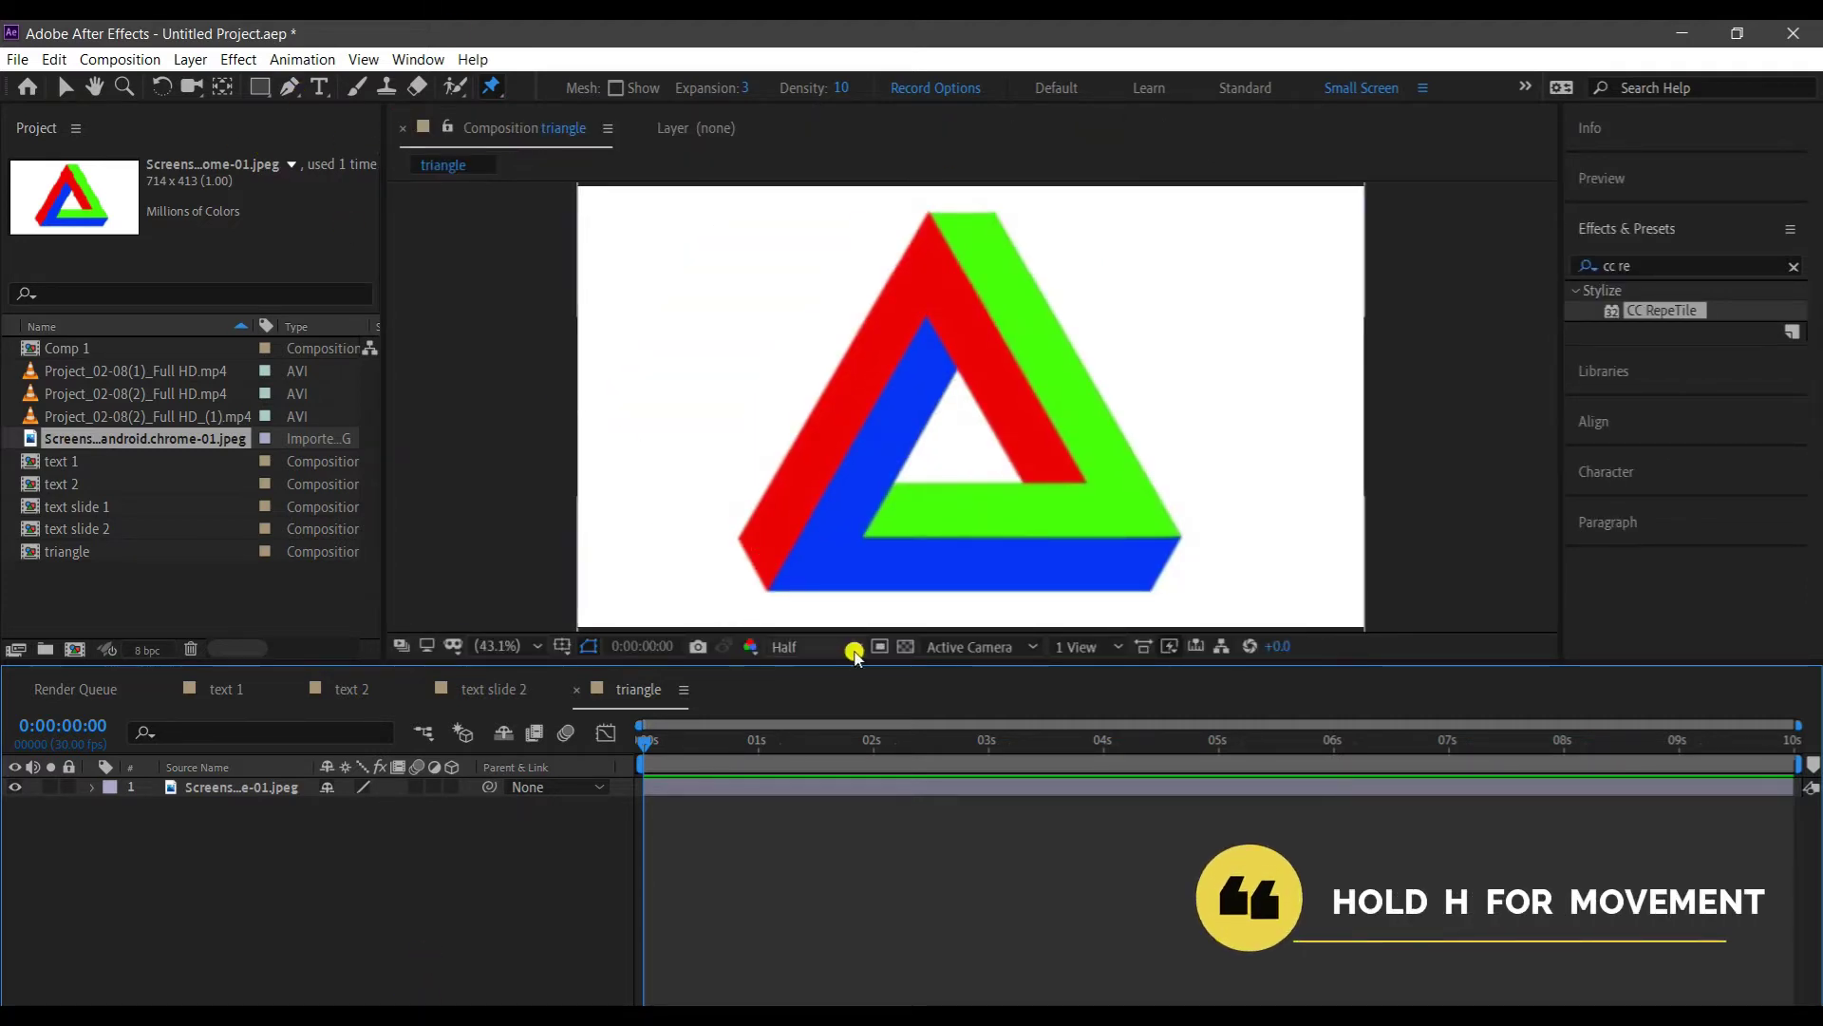
Select the triangle image layer, set the viewer to 100% and pan across the triangle.
key("v")
left_click(203, 786)
left_click(318, 882)
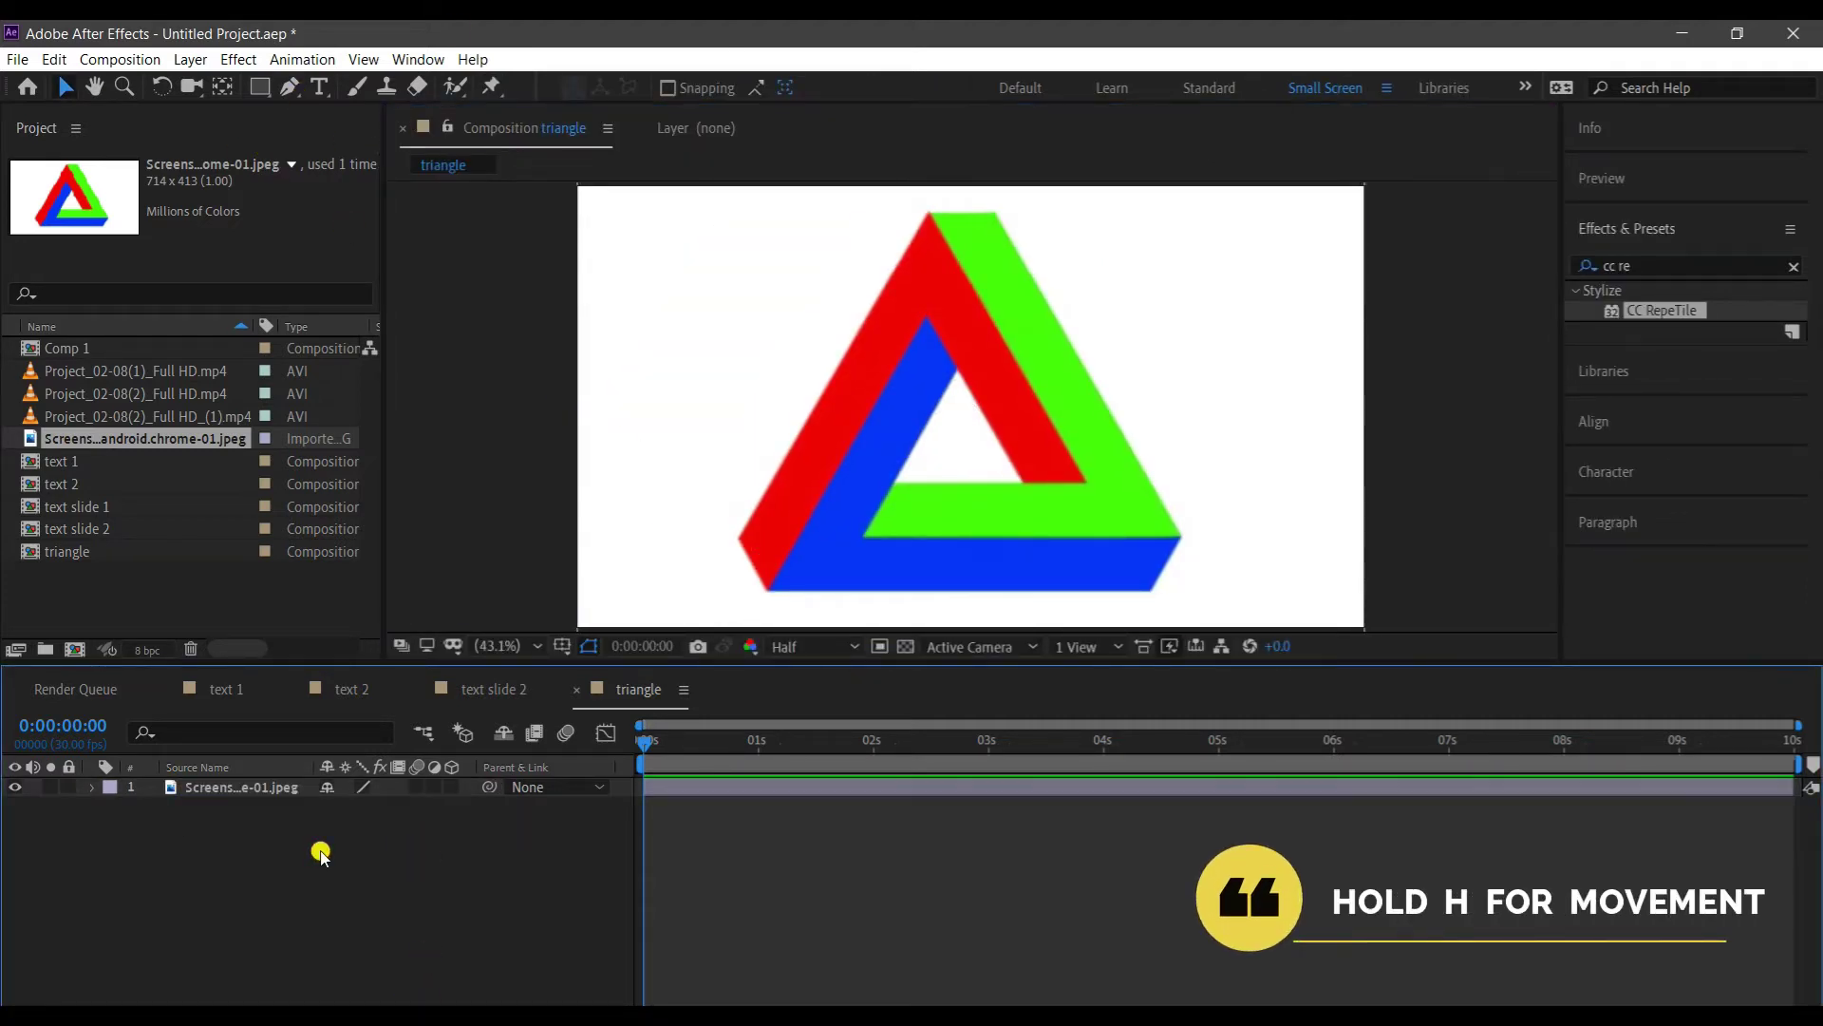
left_click(242, 787)
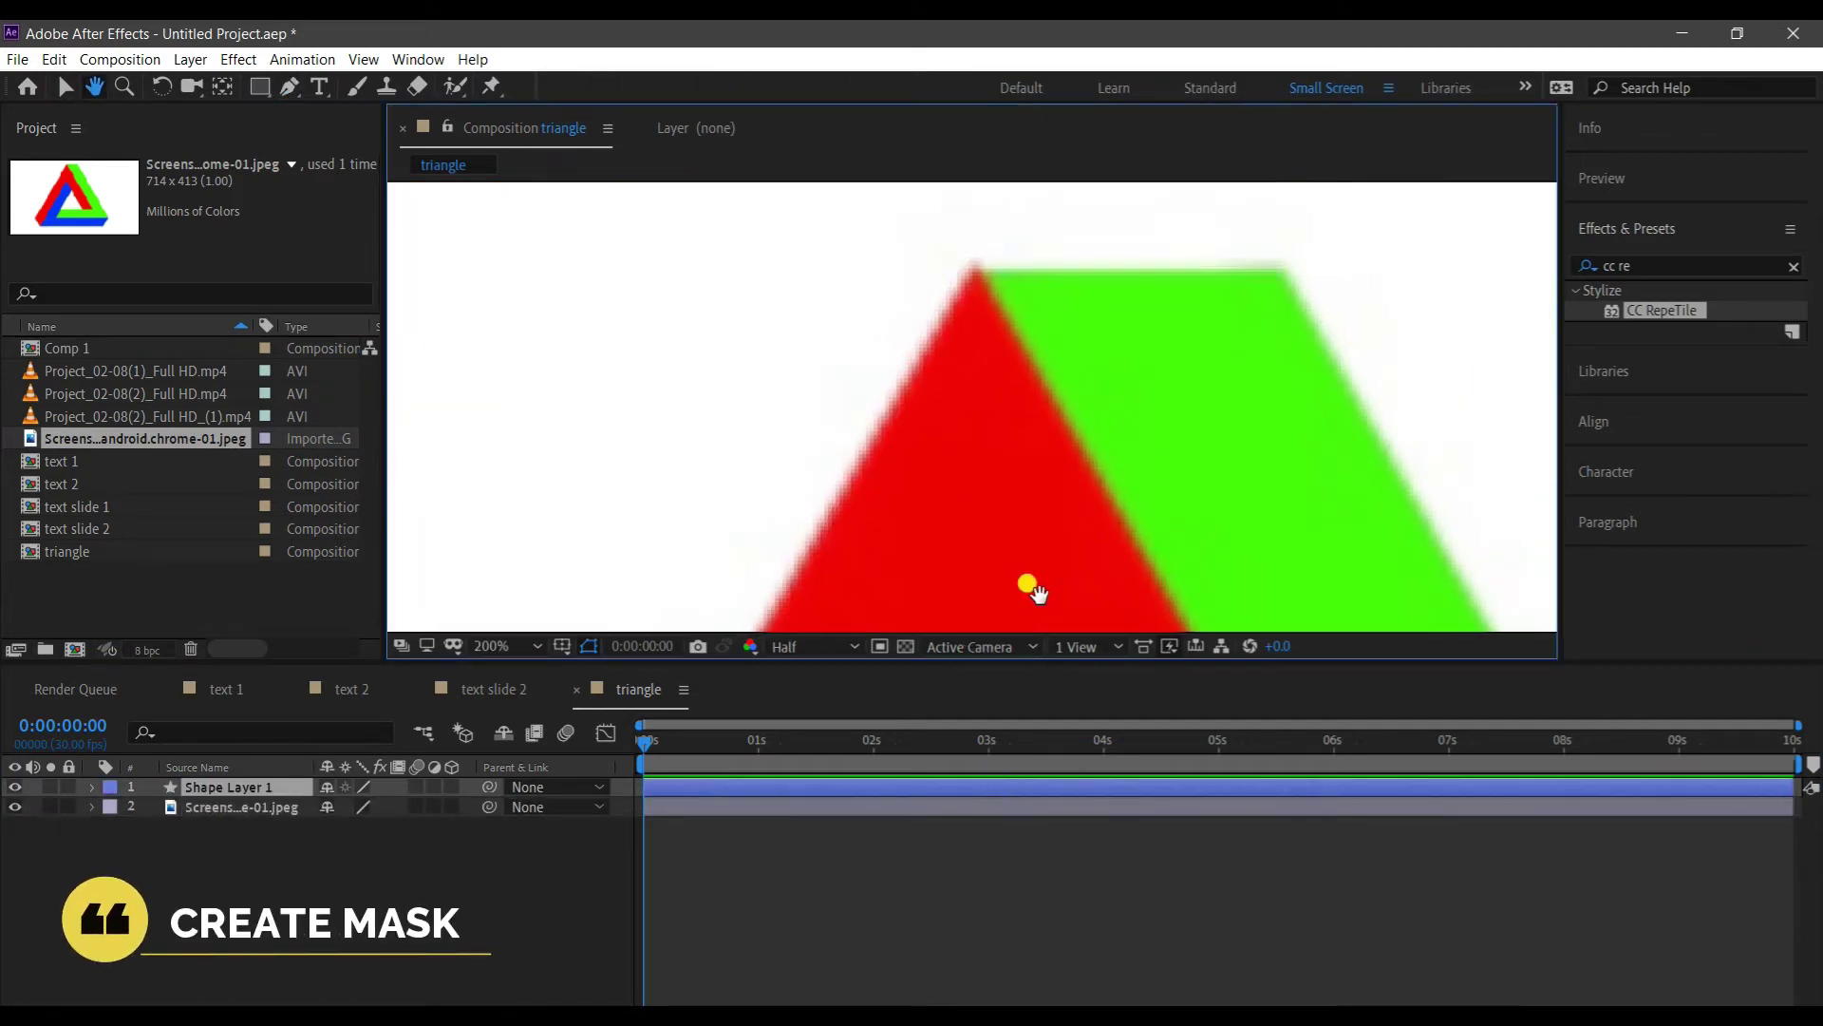
key("g")
left_click(506, 649)
left_click(509, 463)
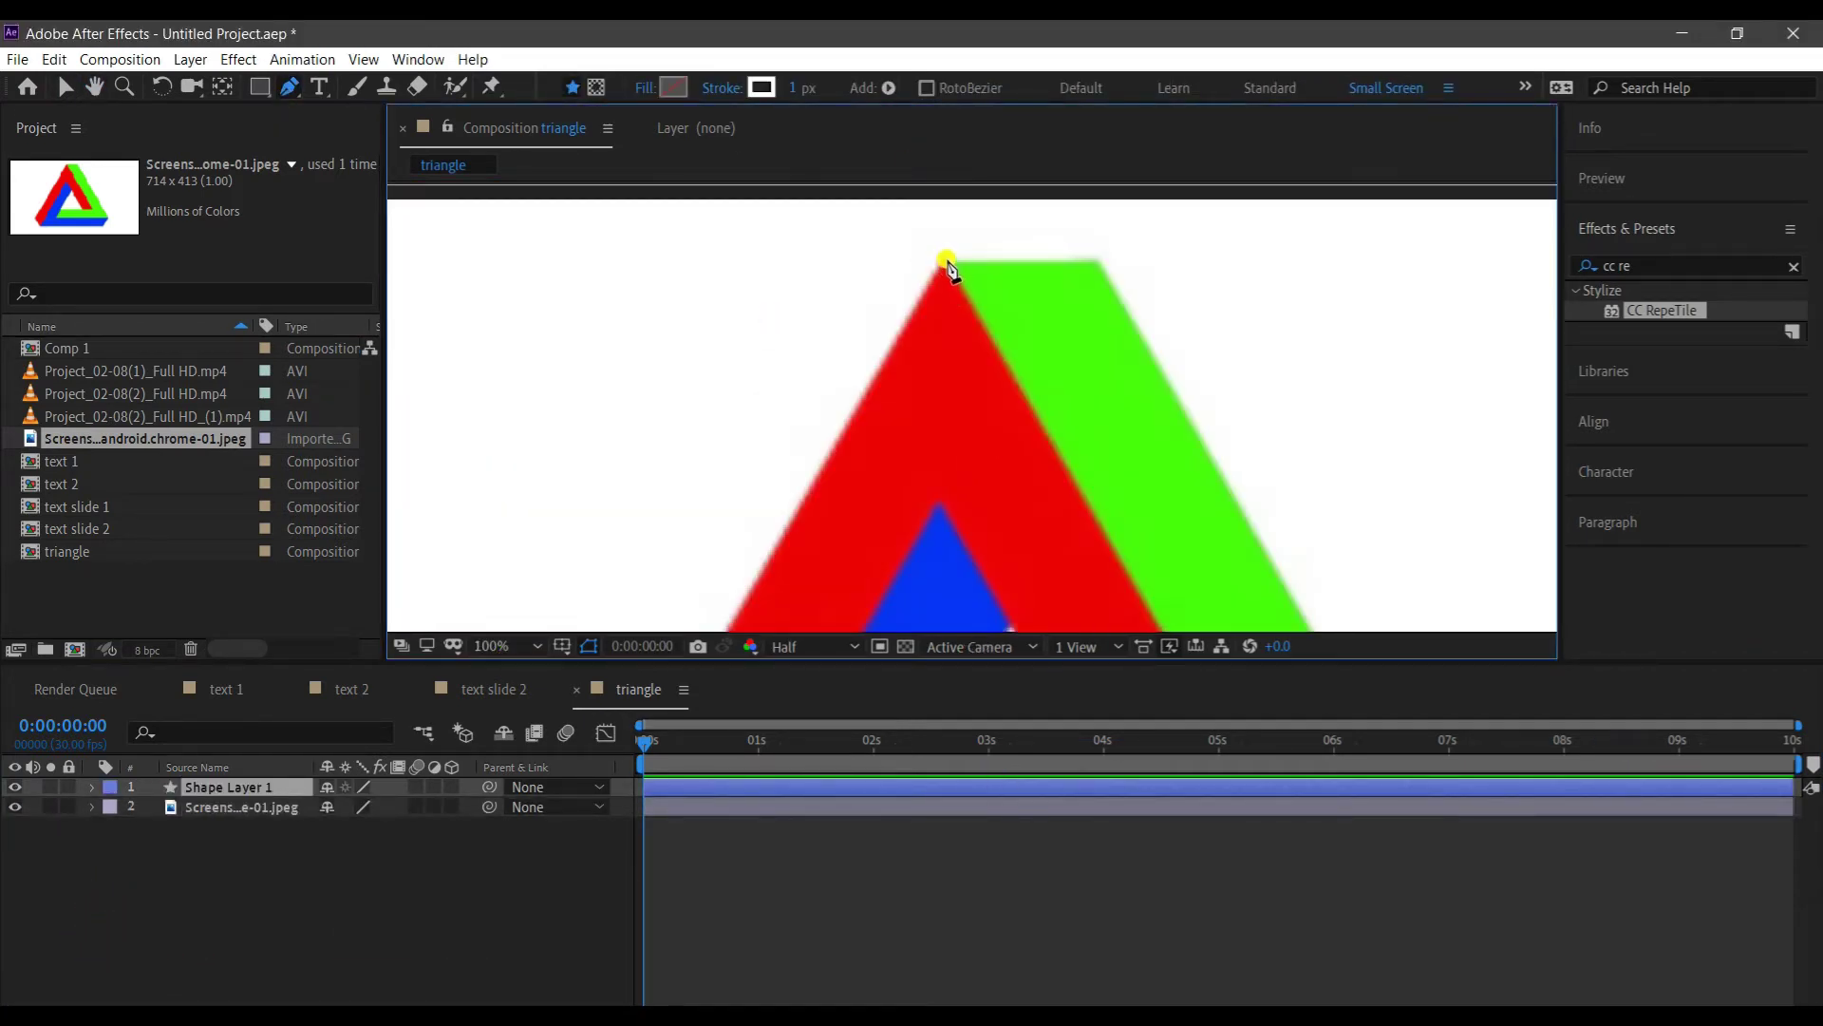
key("h")
mouse_move(1045, 508)
left_mouse_down()
mouse_move(833, 653)
mouse_move(737, 305)
left_mouse_up()
key("g")
left_click_drag(931, 440, 892, 411)
Trace the red band's outline as a shape layer and name it red.
left_click(893, 418)
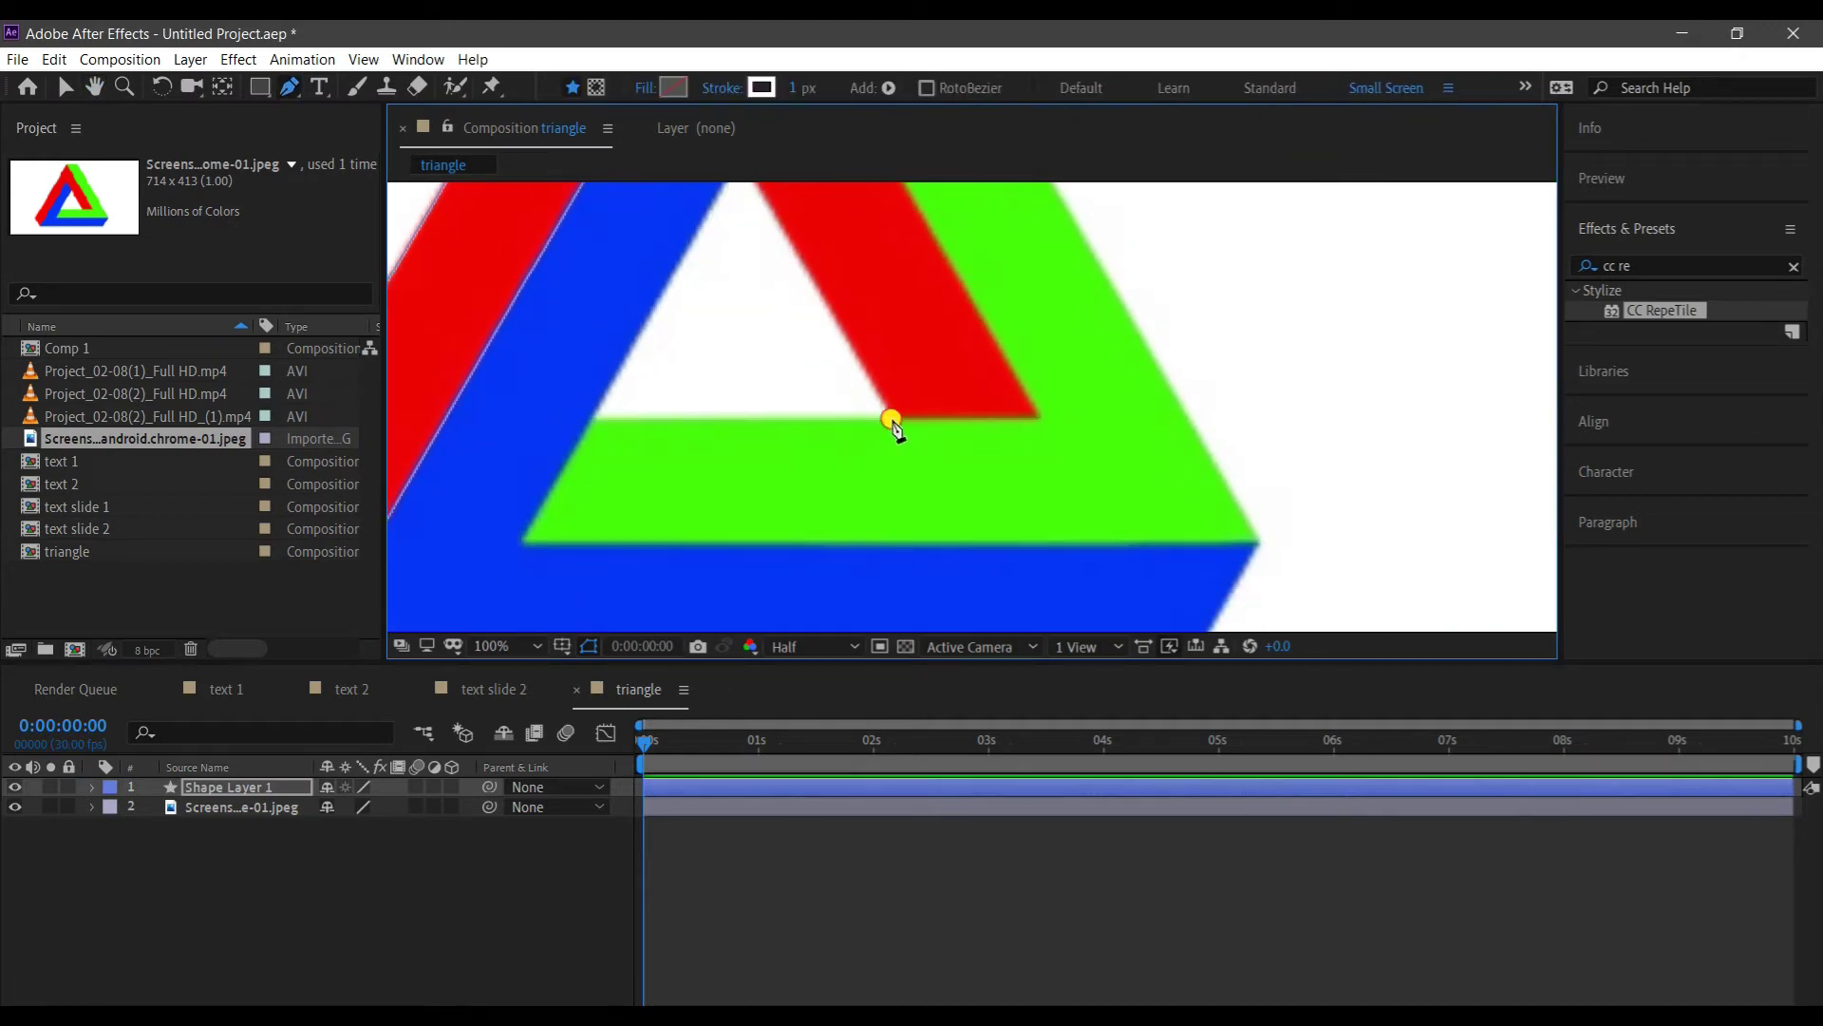
left_click(1039, 415)
scroll(1007, 361, "up", 5)
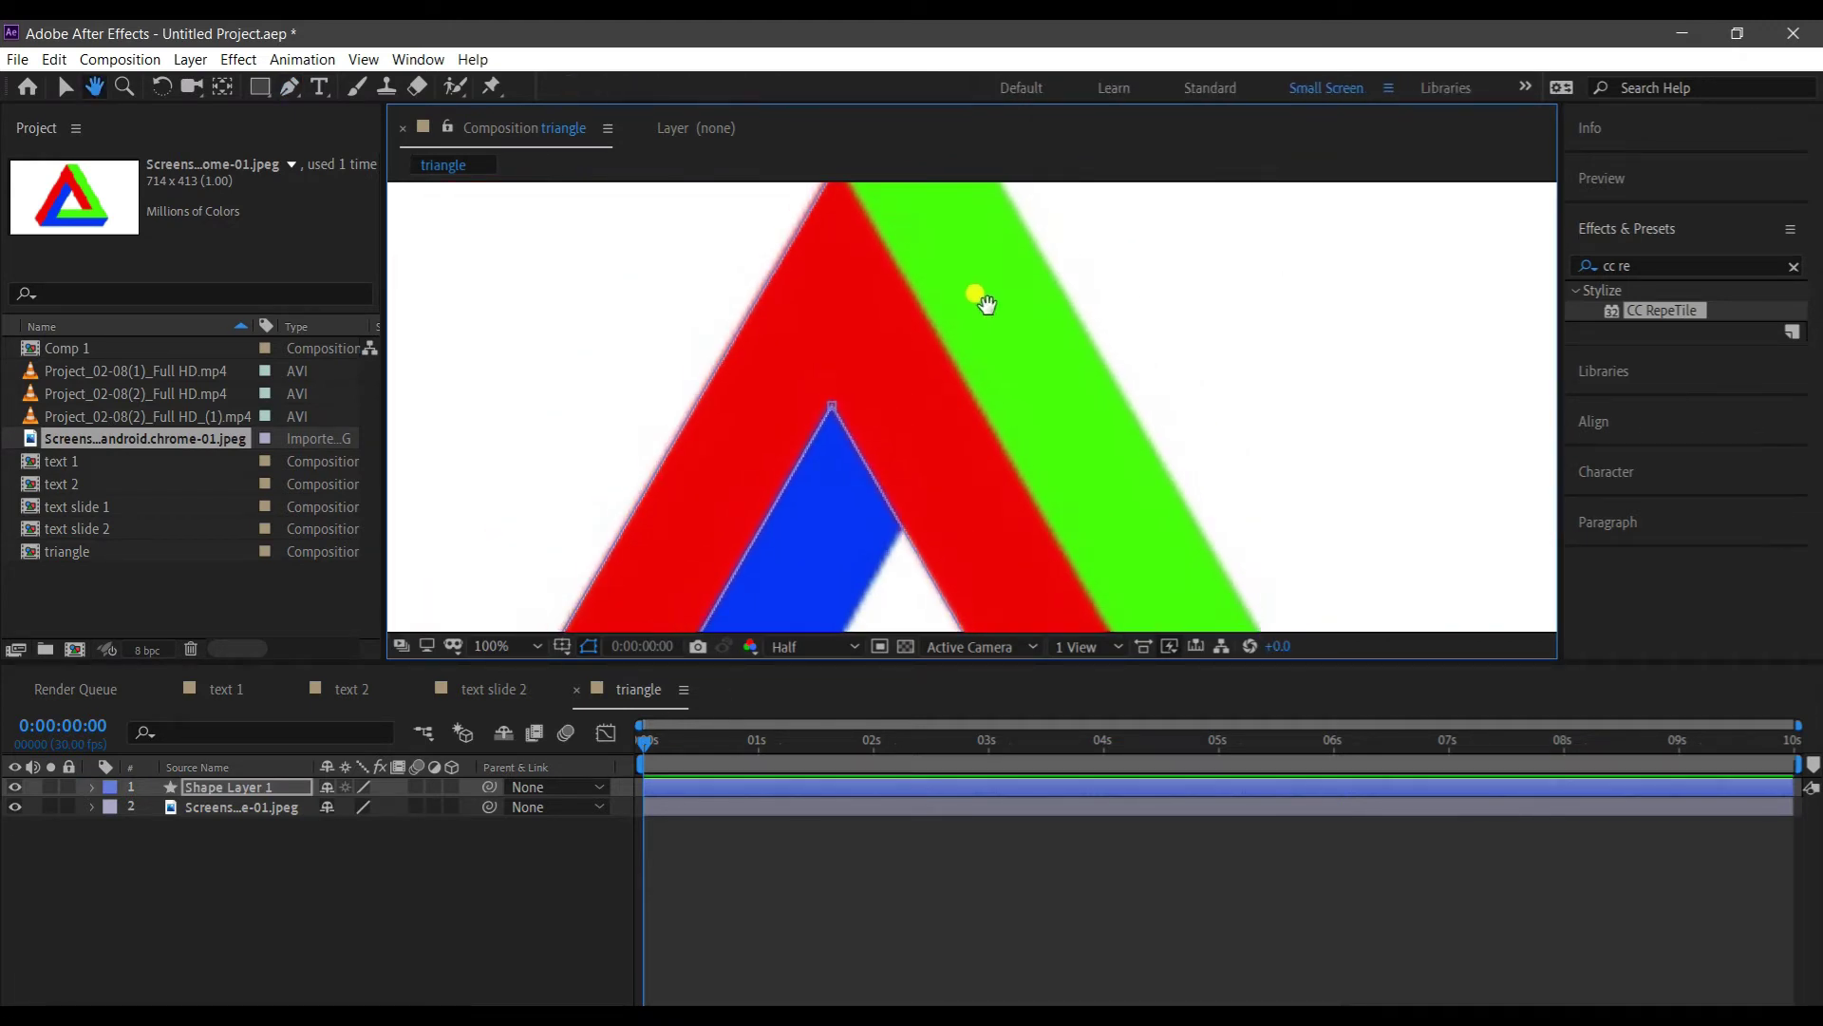
left_click(879, 274)
left_click(224, 876)
left_click(223, 793)
key("Return")
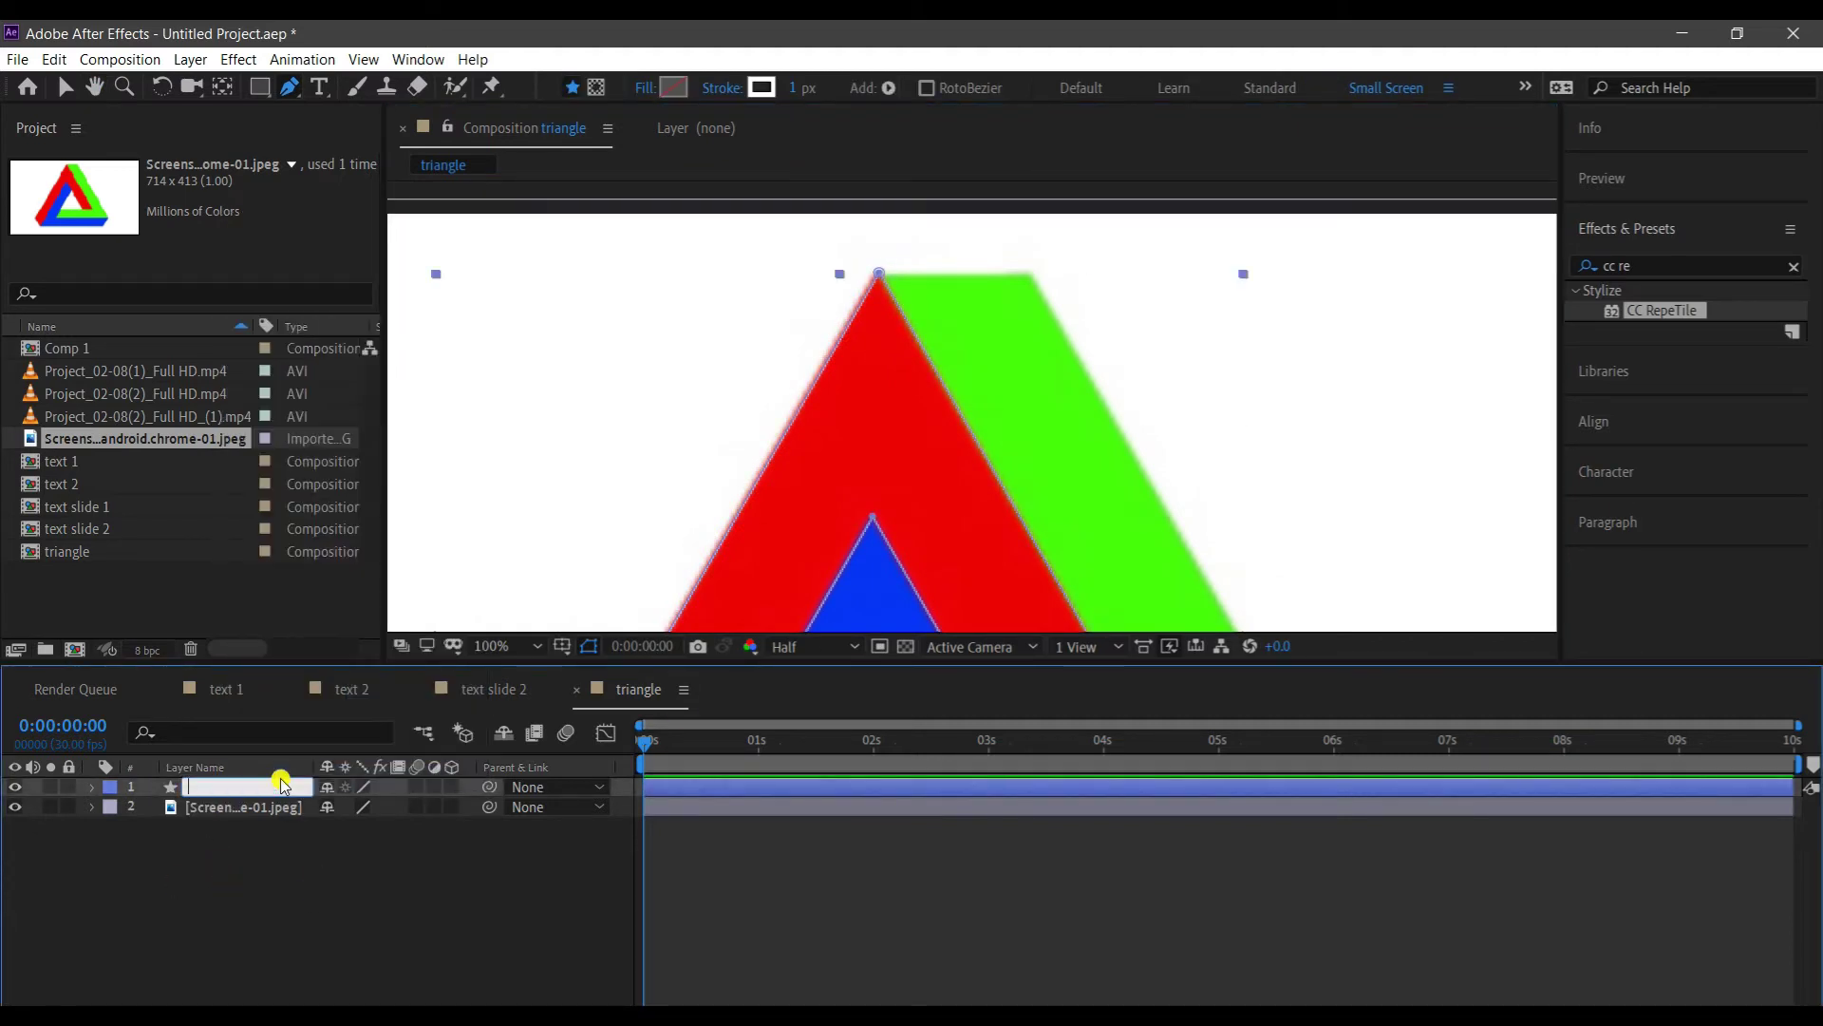
type("red")
key("Return")
Trace the blue band's outline as a shape layer and name it blue.
key("shift+slash")
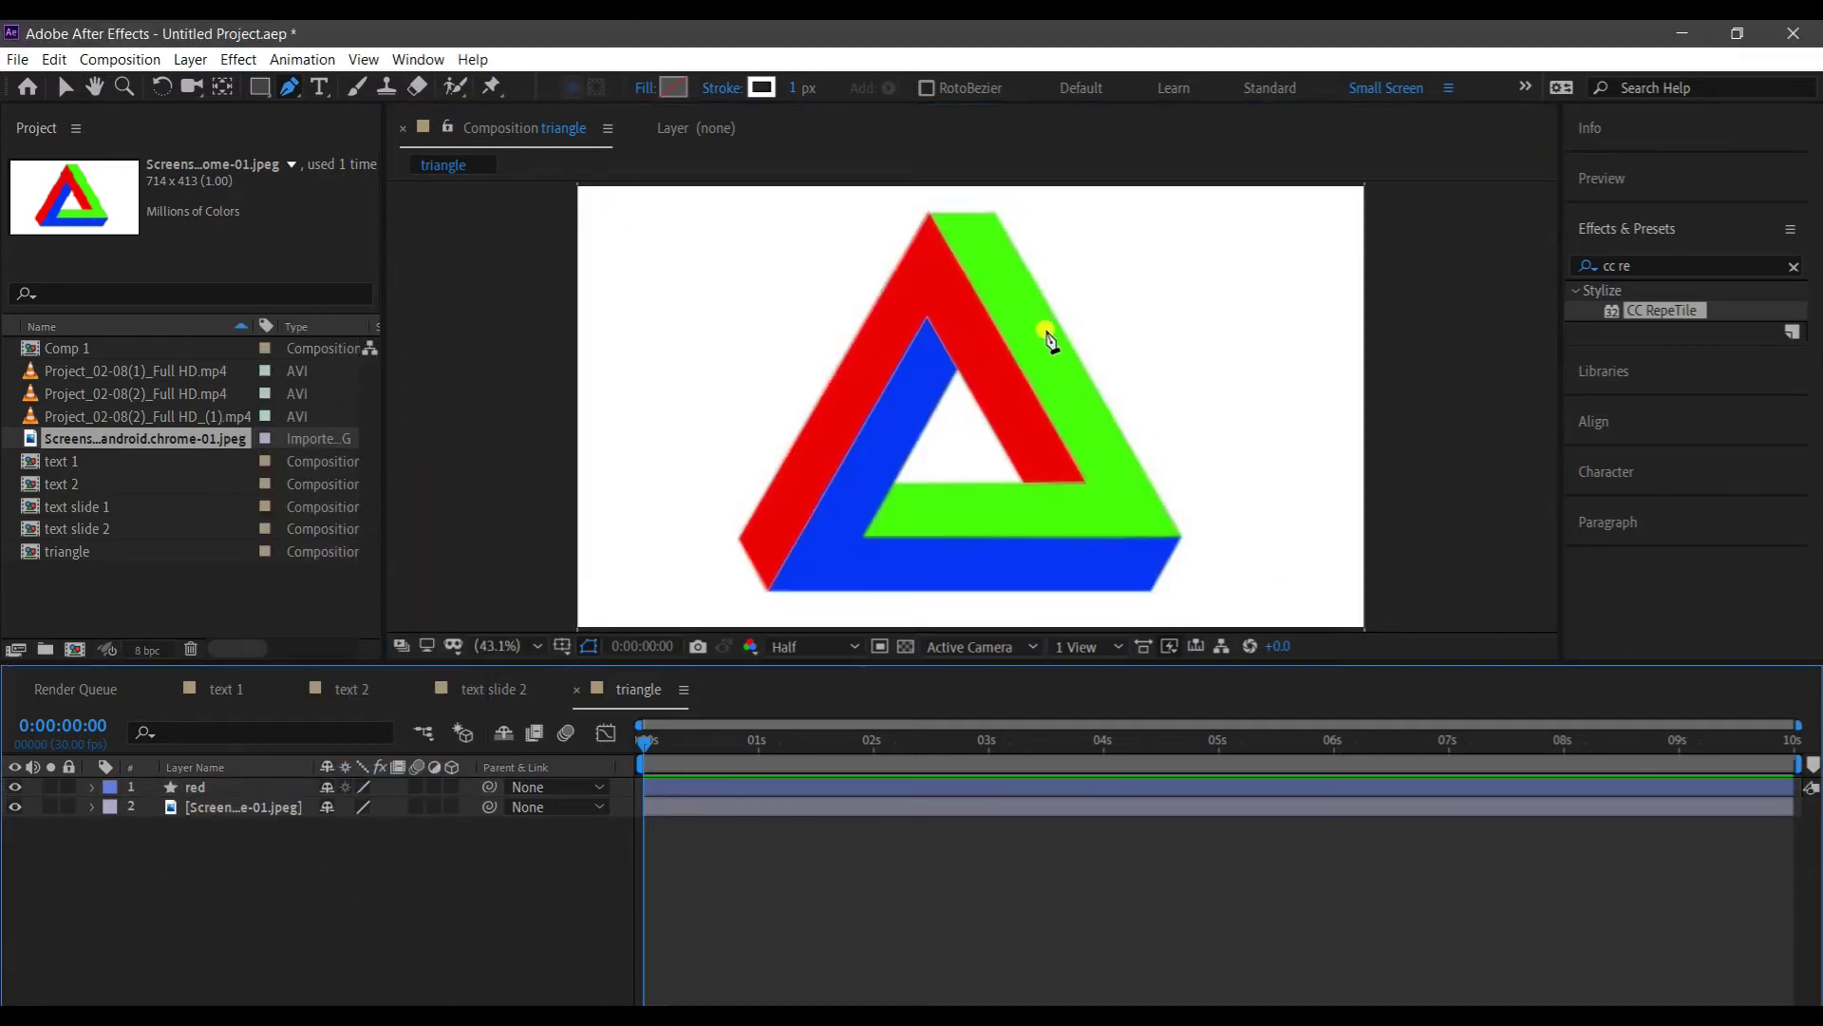
key("slash")
left_click(867, 191)
key("h")
left_click_drag(932, 313, 944, 285)
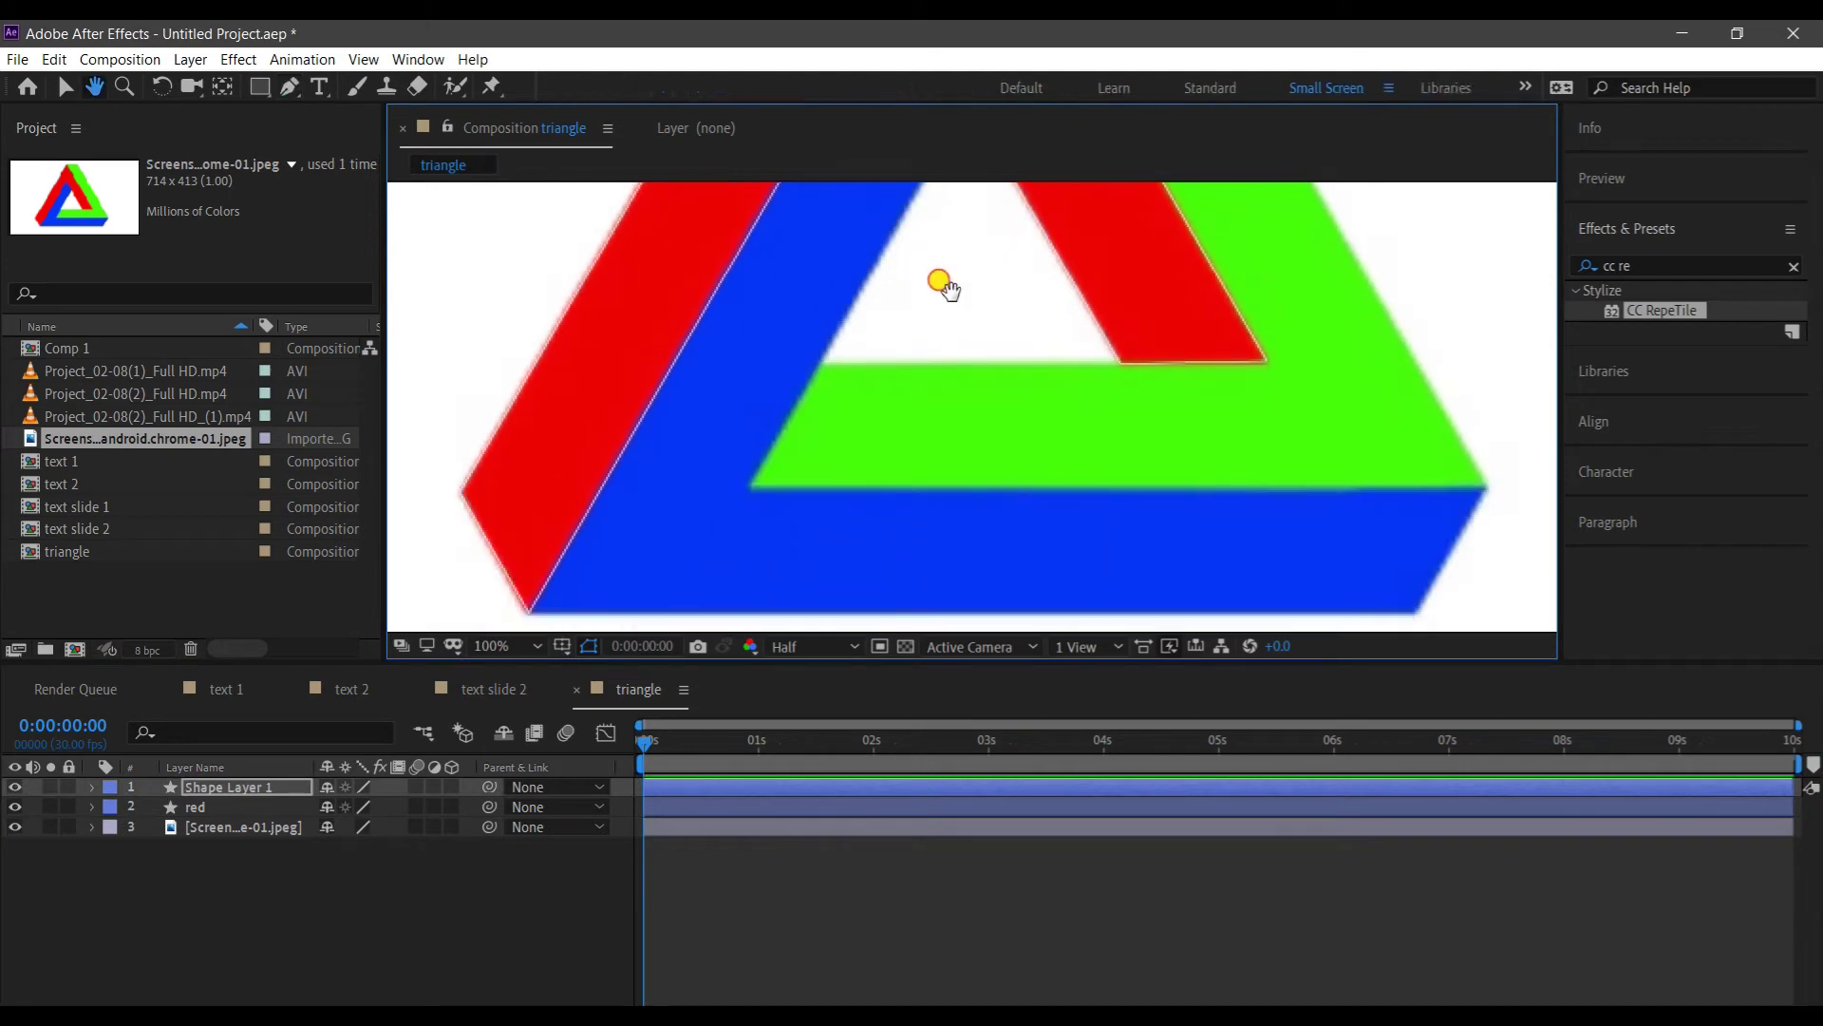
key("g")
left_click(749, 487)
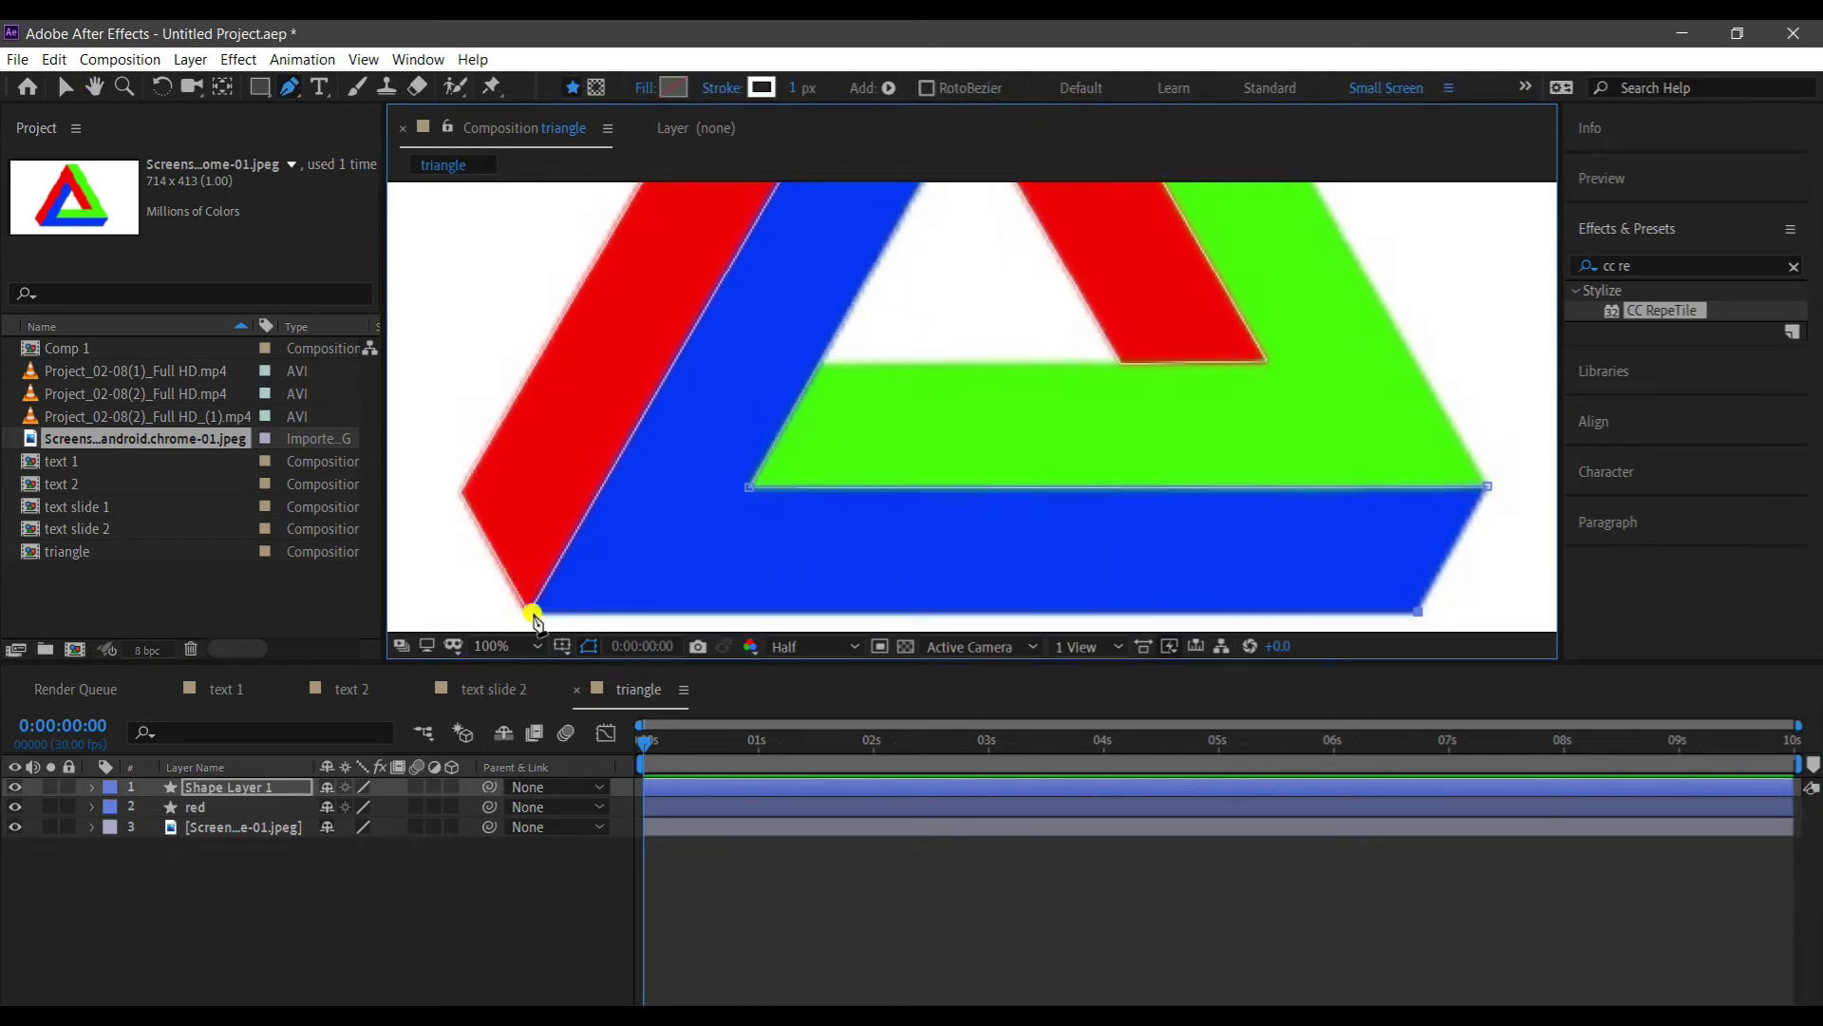
left_click(533, 612)
scroll(873, 228, "up", 5)
left_click(873, 223)
left_click(870, 228)
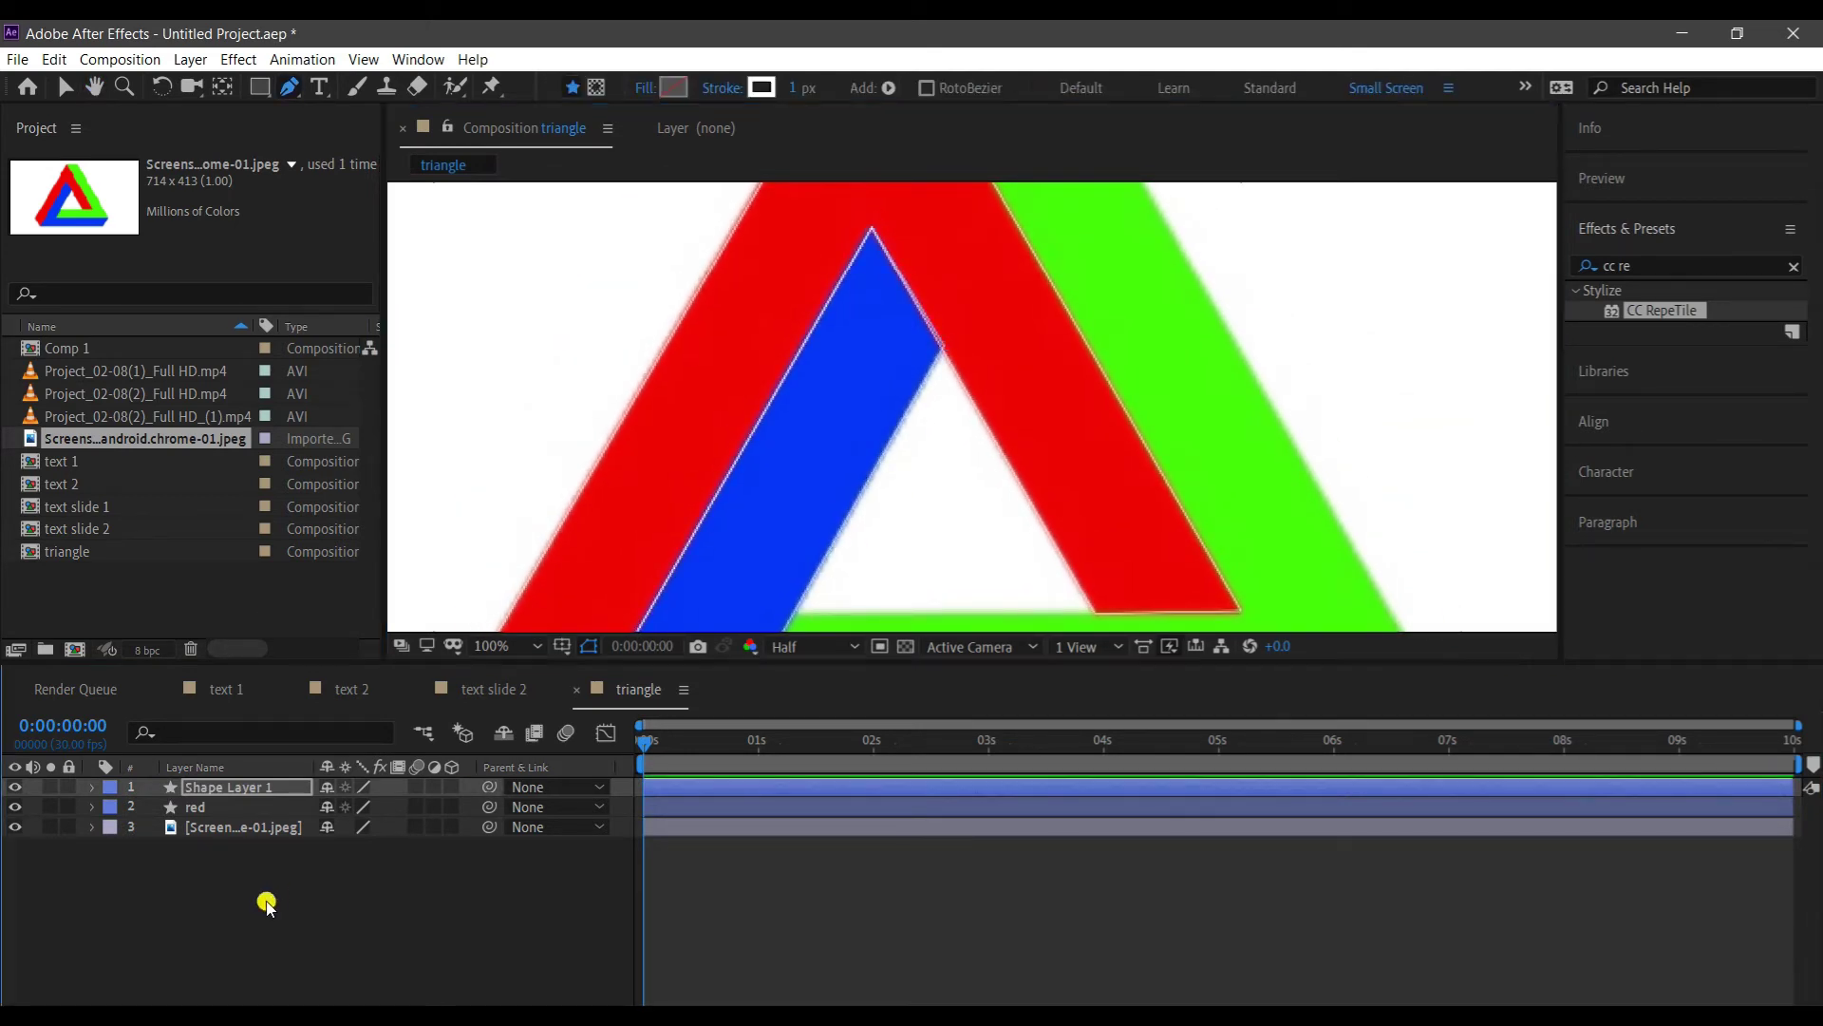
left_click(256, 780)
key("Return")
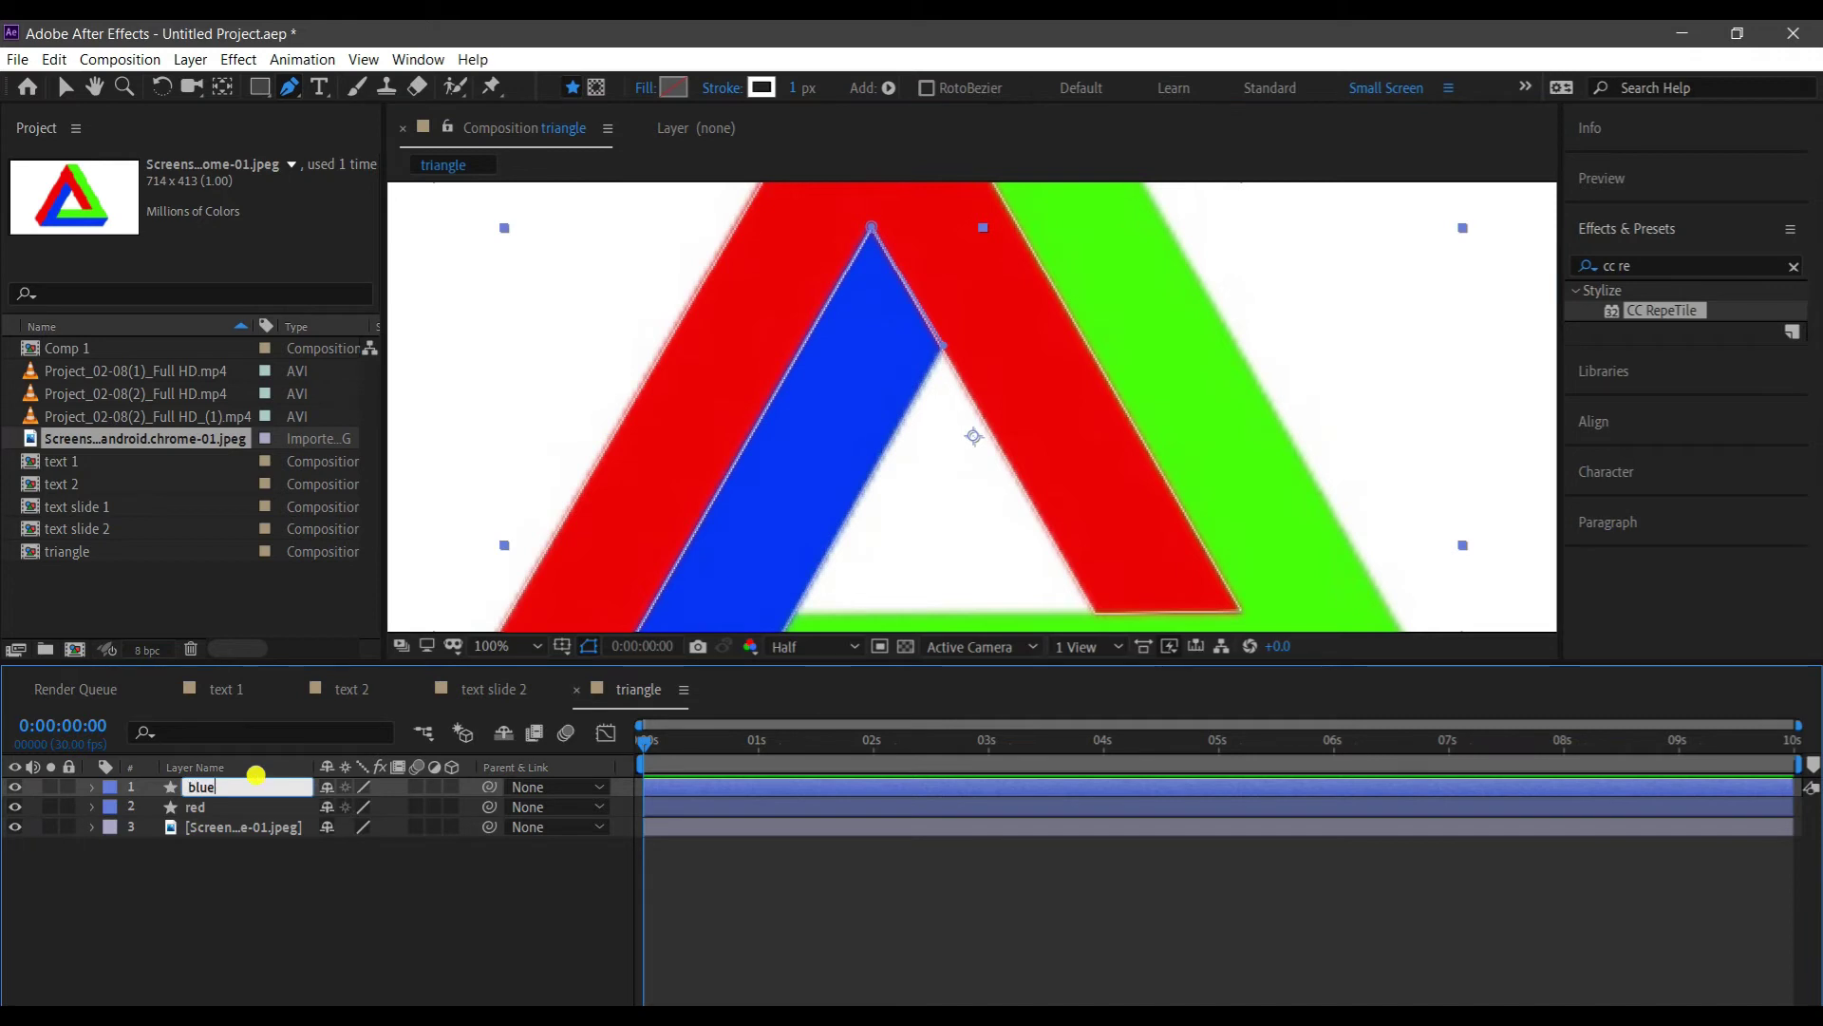
key("Return")
Trace the green band's outline and rename the top shape layer green.
scroll(912, 318, "up", 5)
scroll(911, 318, "right", 3)
left_click(658, 267)
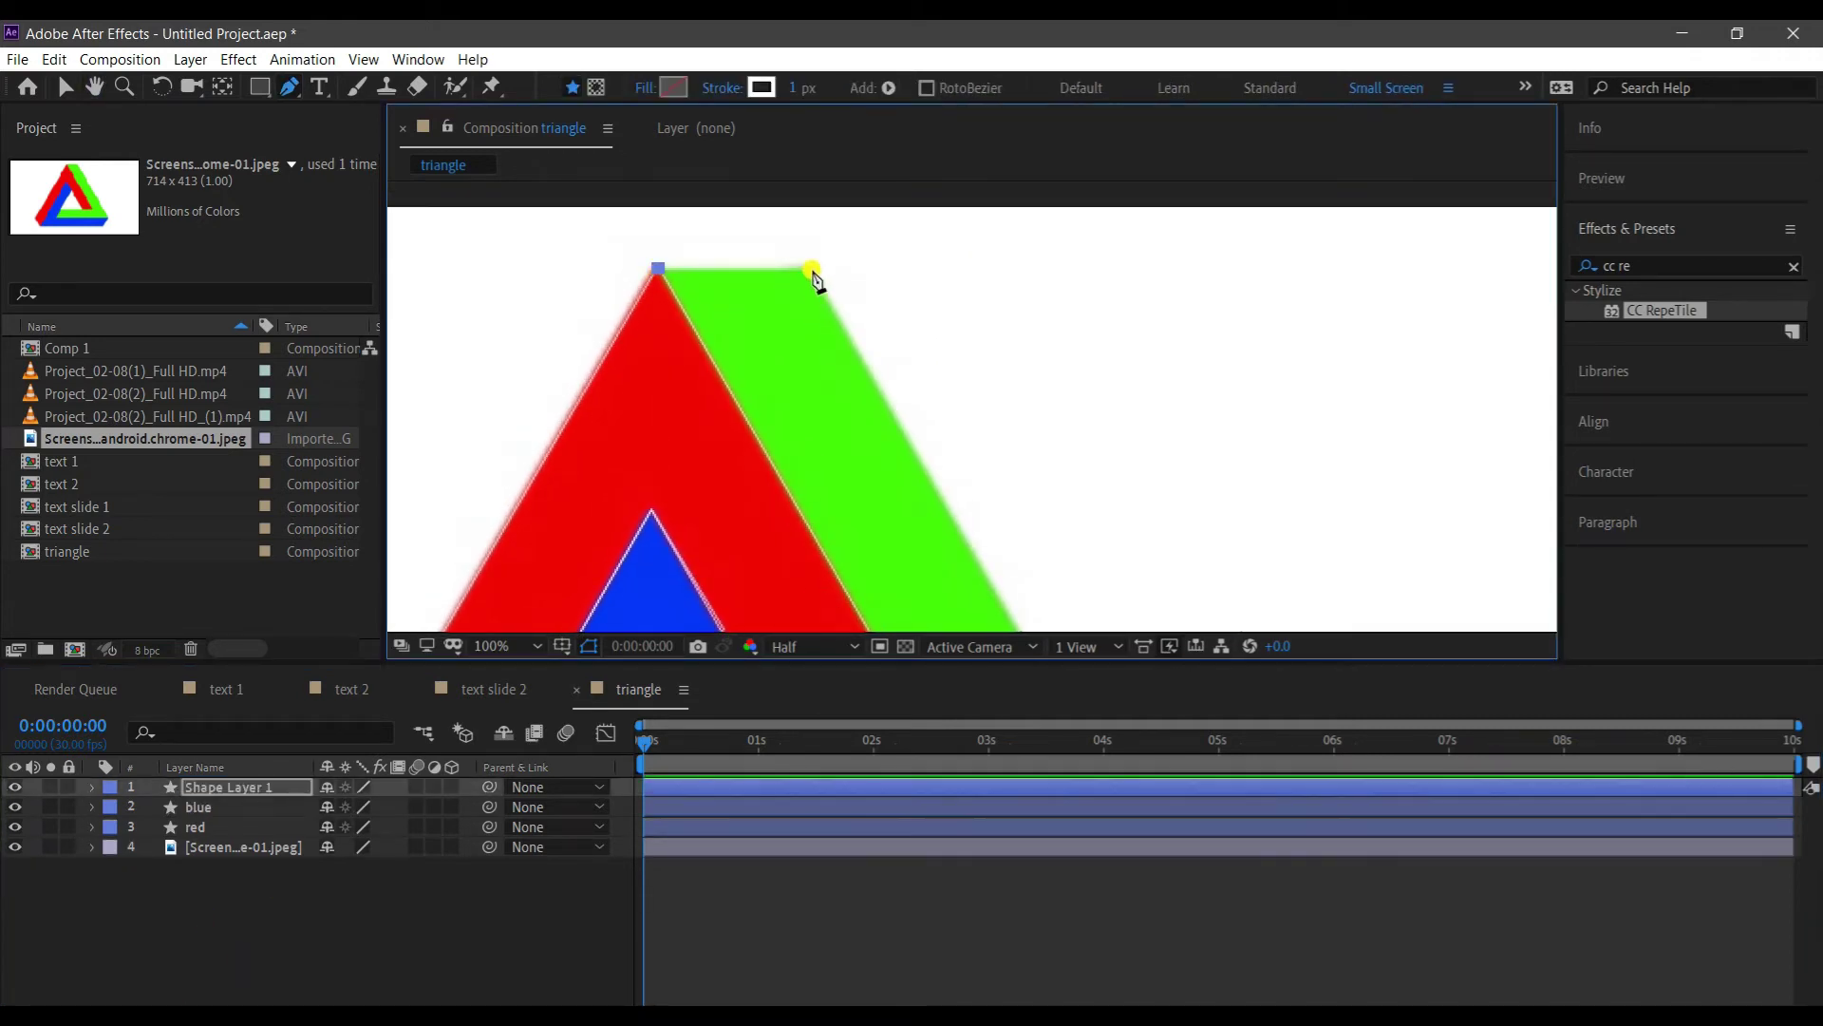
left_click(813, 271)
scroll(905, 374, "down", 5)
left_click(1067, 481)
scroll(1088, 481, "left", 5)
left_click(834, 520)
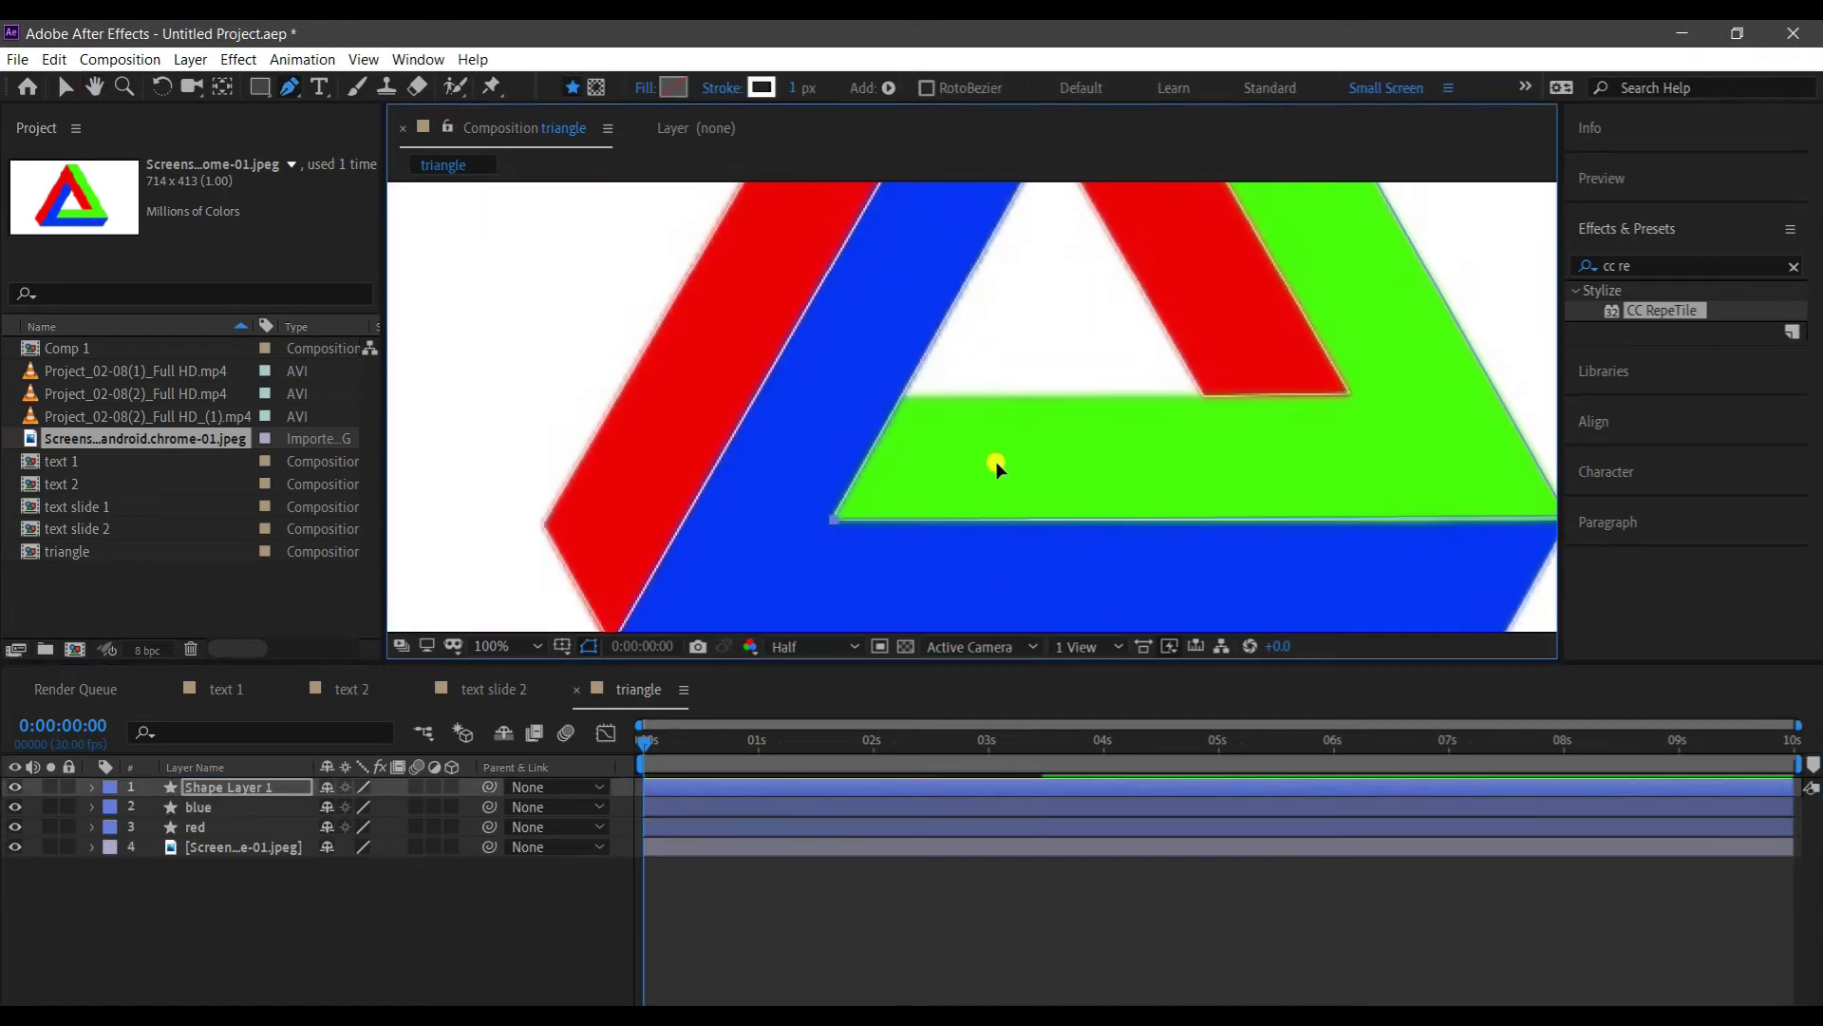
scroll(985, 513, "down", 3)
scroll(834, 497, "up", 3)
scroll(1064, 342, "up", 5)
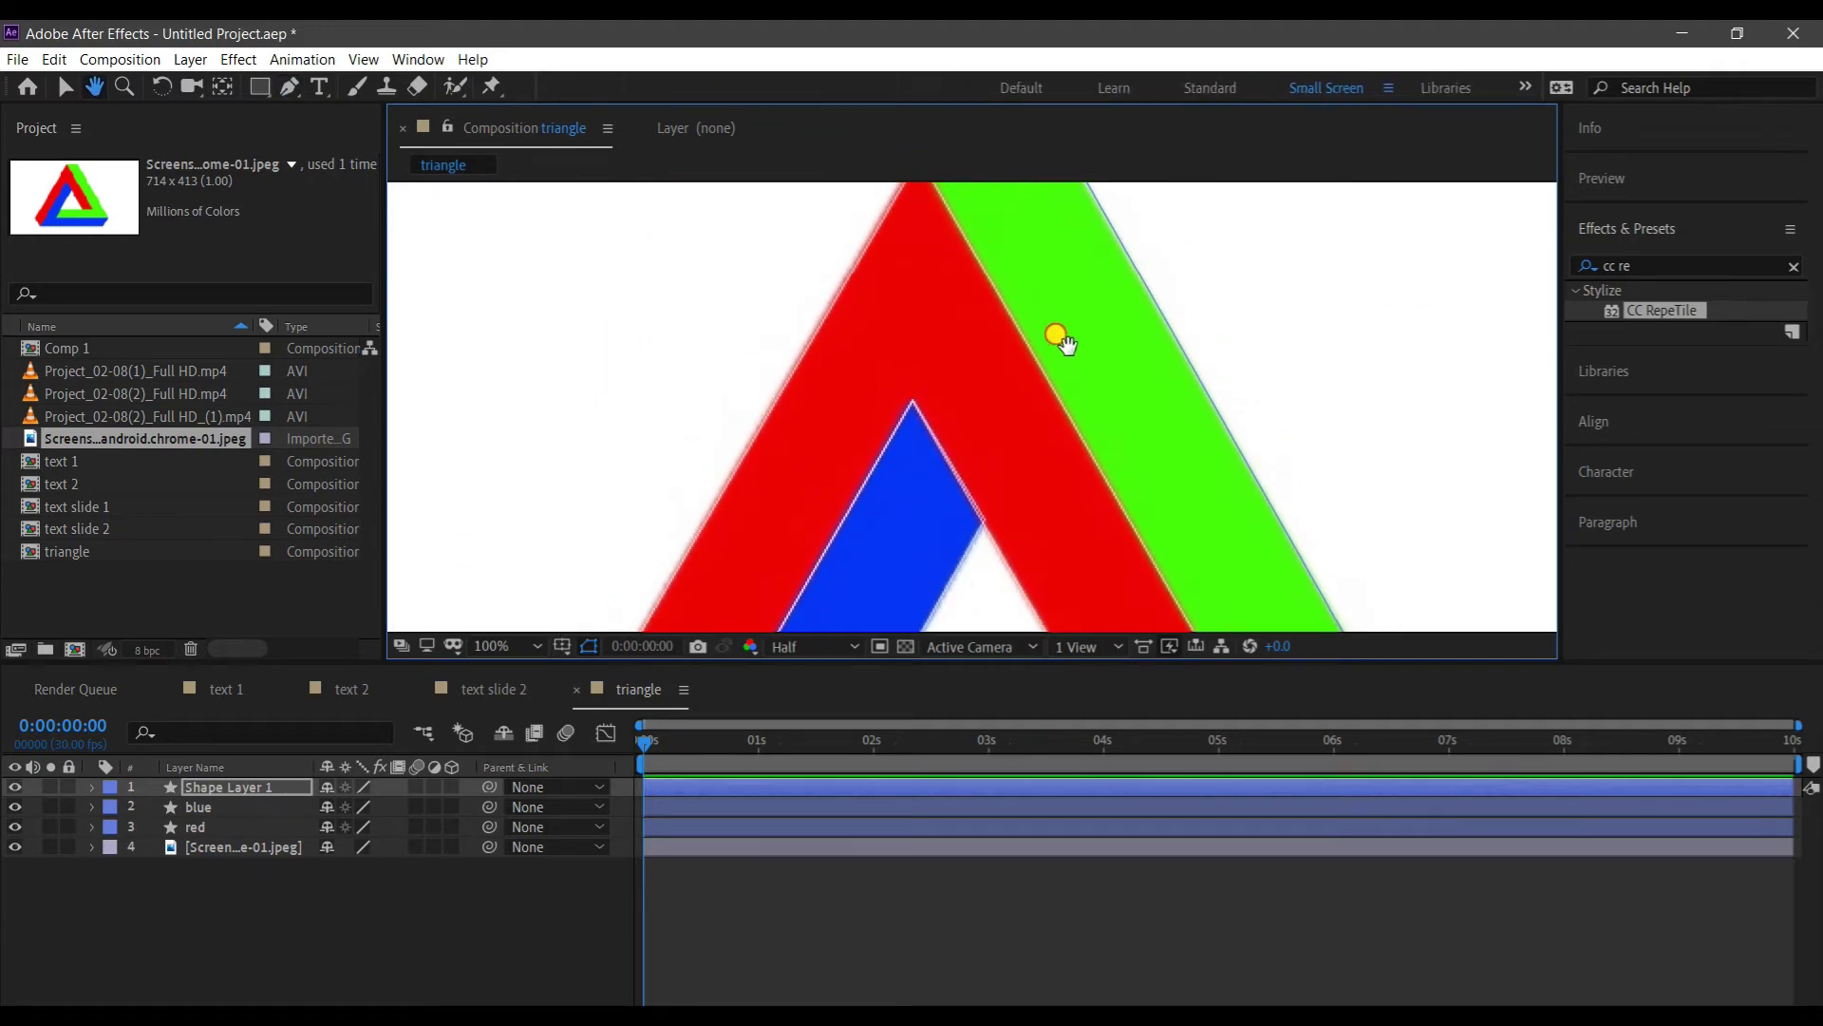
scroll(1063, 342, "down", 3)
right_click(189, 786)
left_click(228, 775)
type("green")
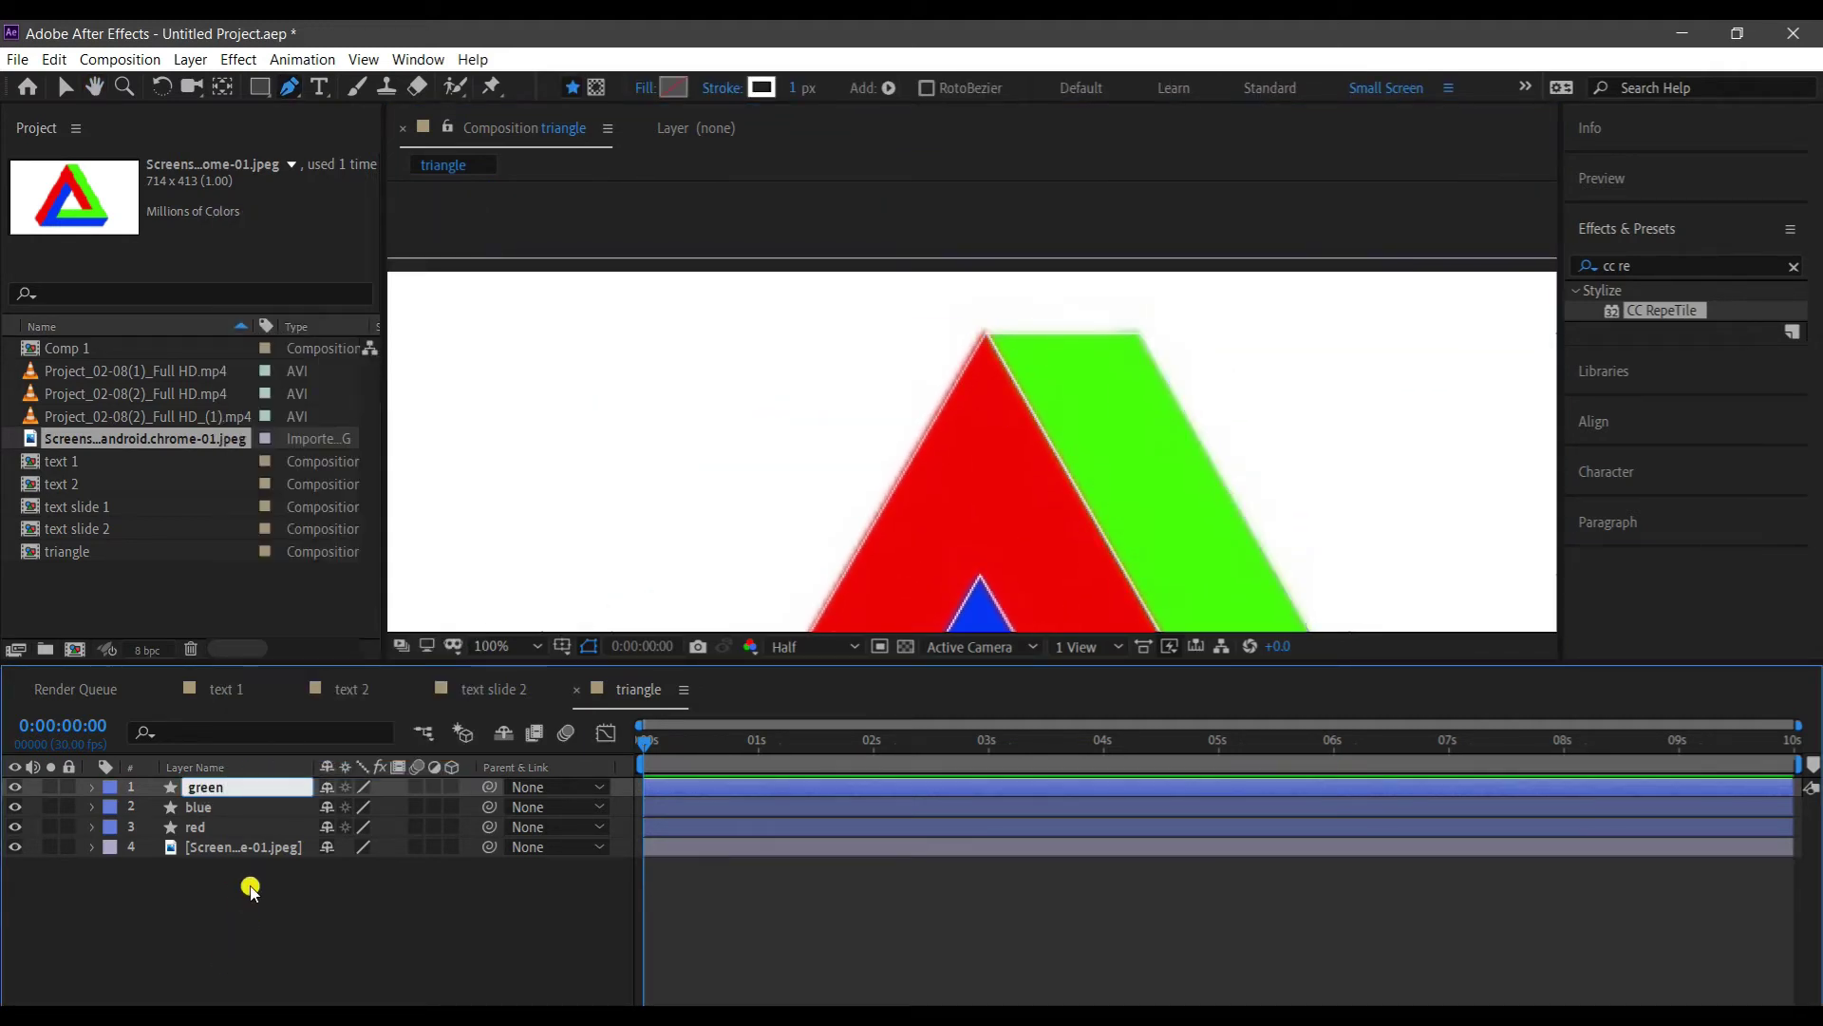
left_click(250, 889)
key("shift+slash")
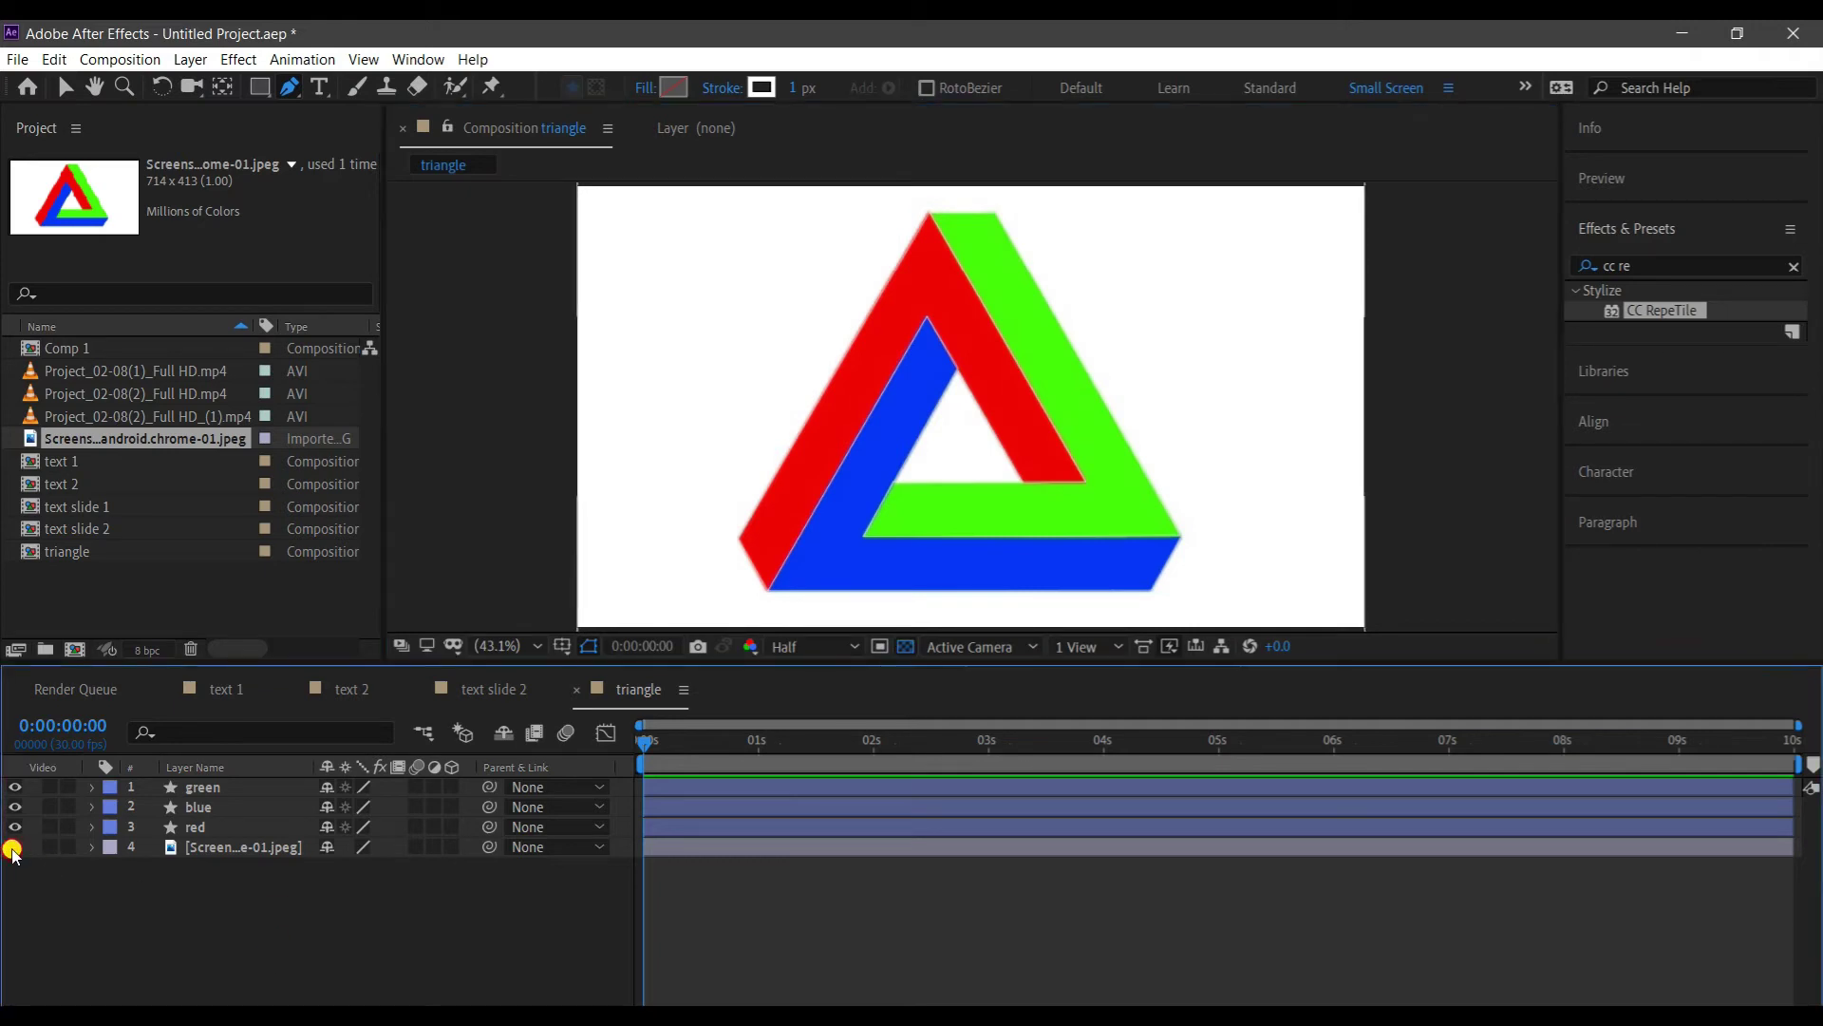
Set the fill of the red, blue and green shape layers to black.
left_click(13, 850)
left_click(14, 848)
left_click(218, 828)
left_click(678, 86)
left_click(1192, 785)
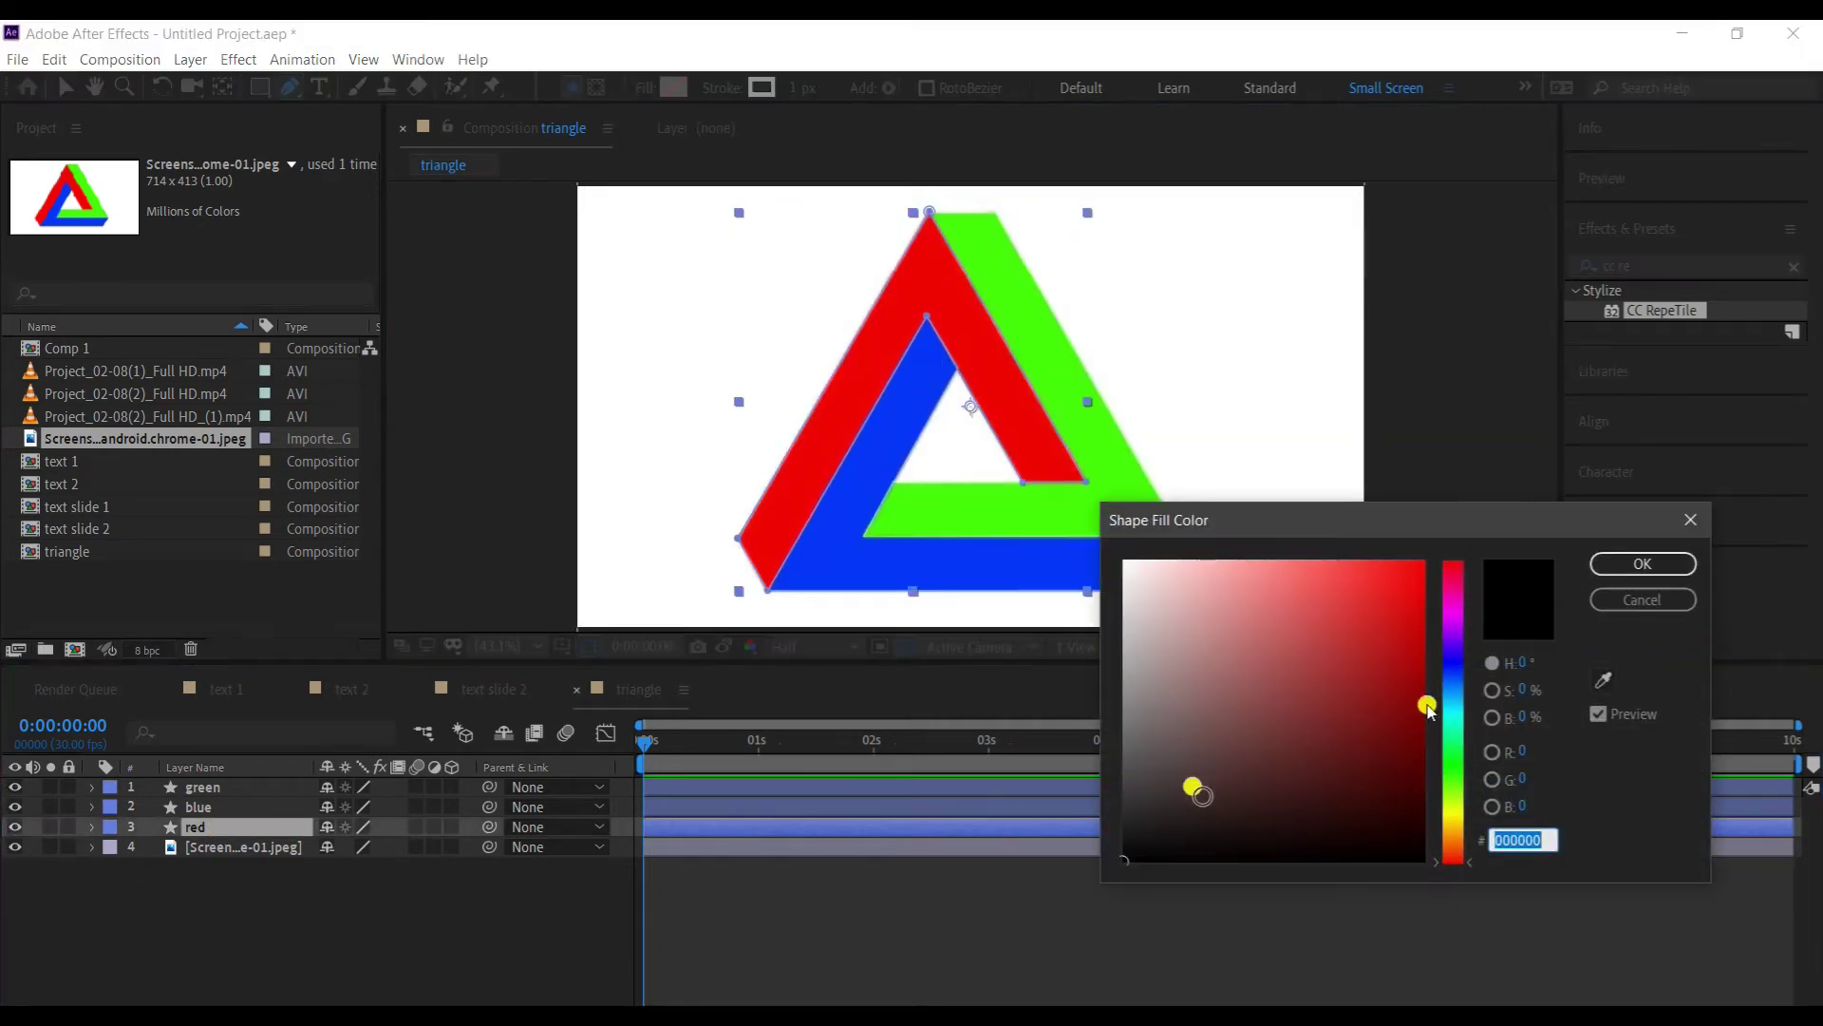
left_click(1627, 566)
left_click(198, 806)
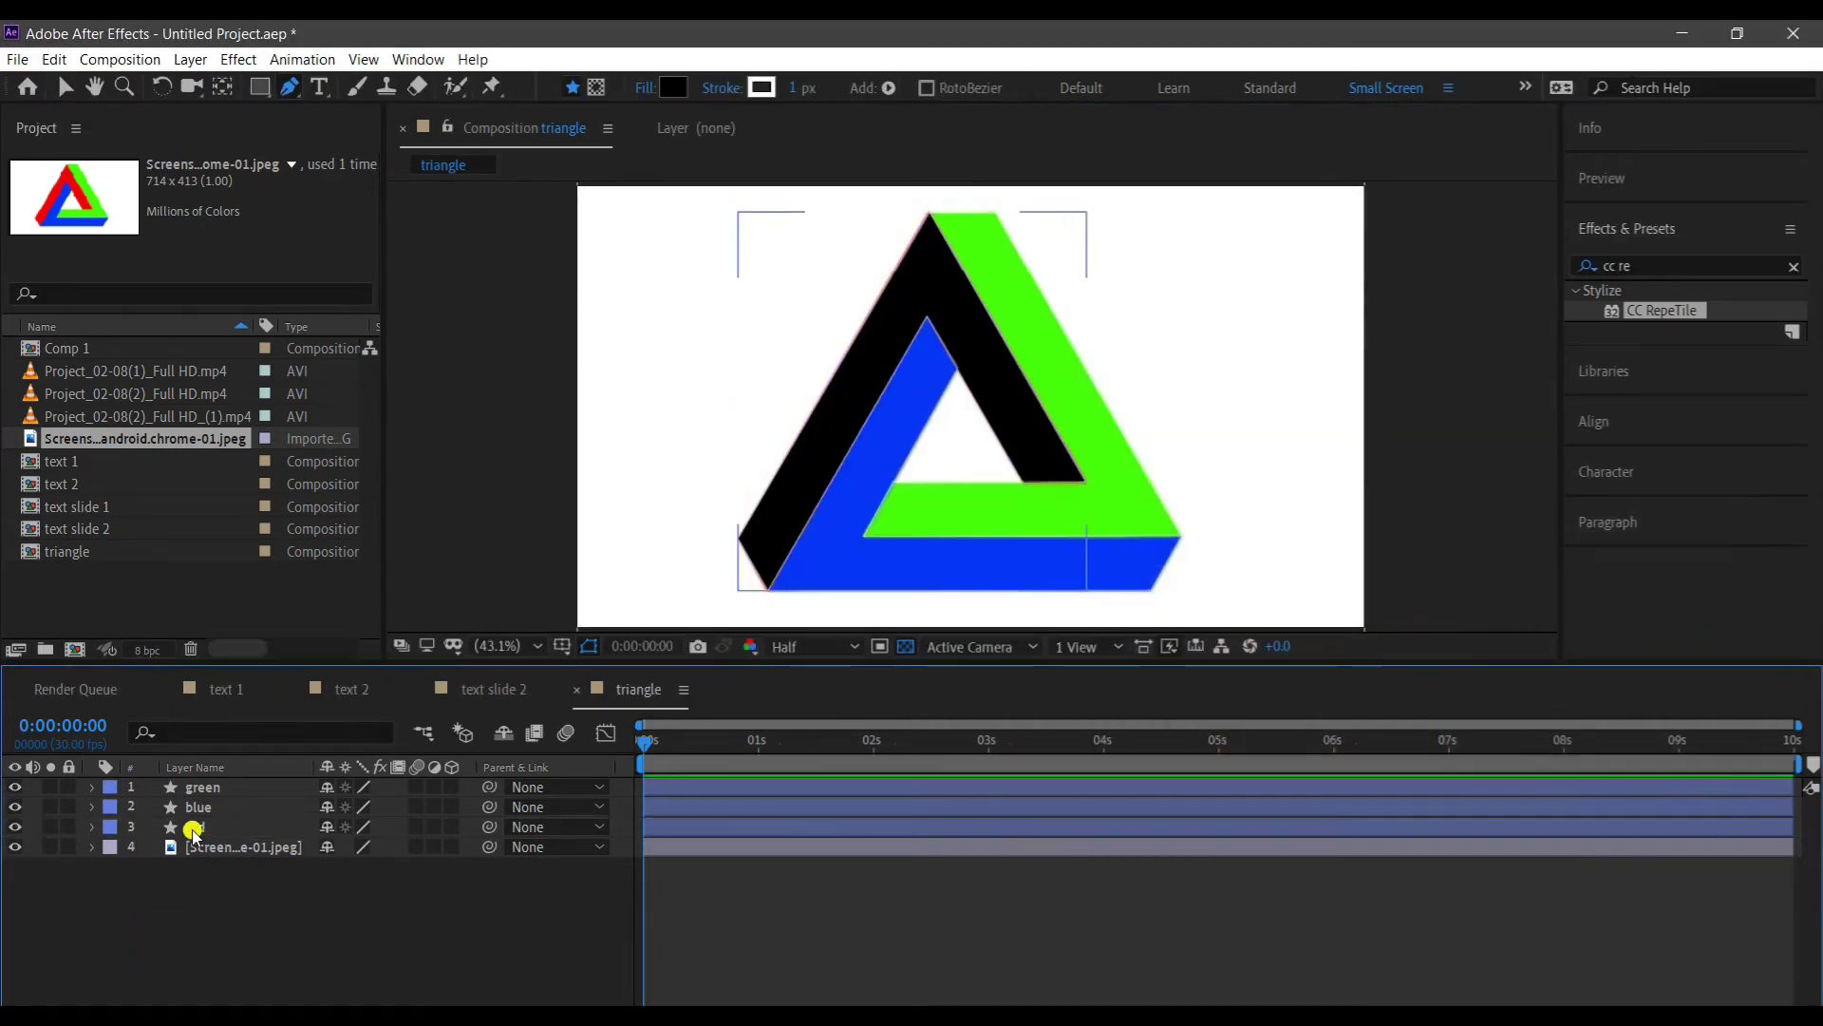
left_click(676, 88)
left_click(1643, 563)
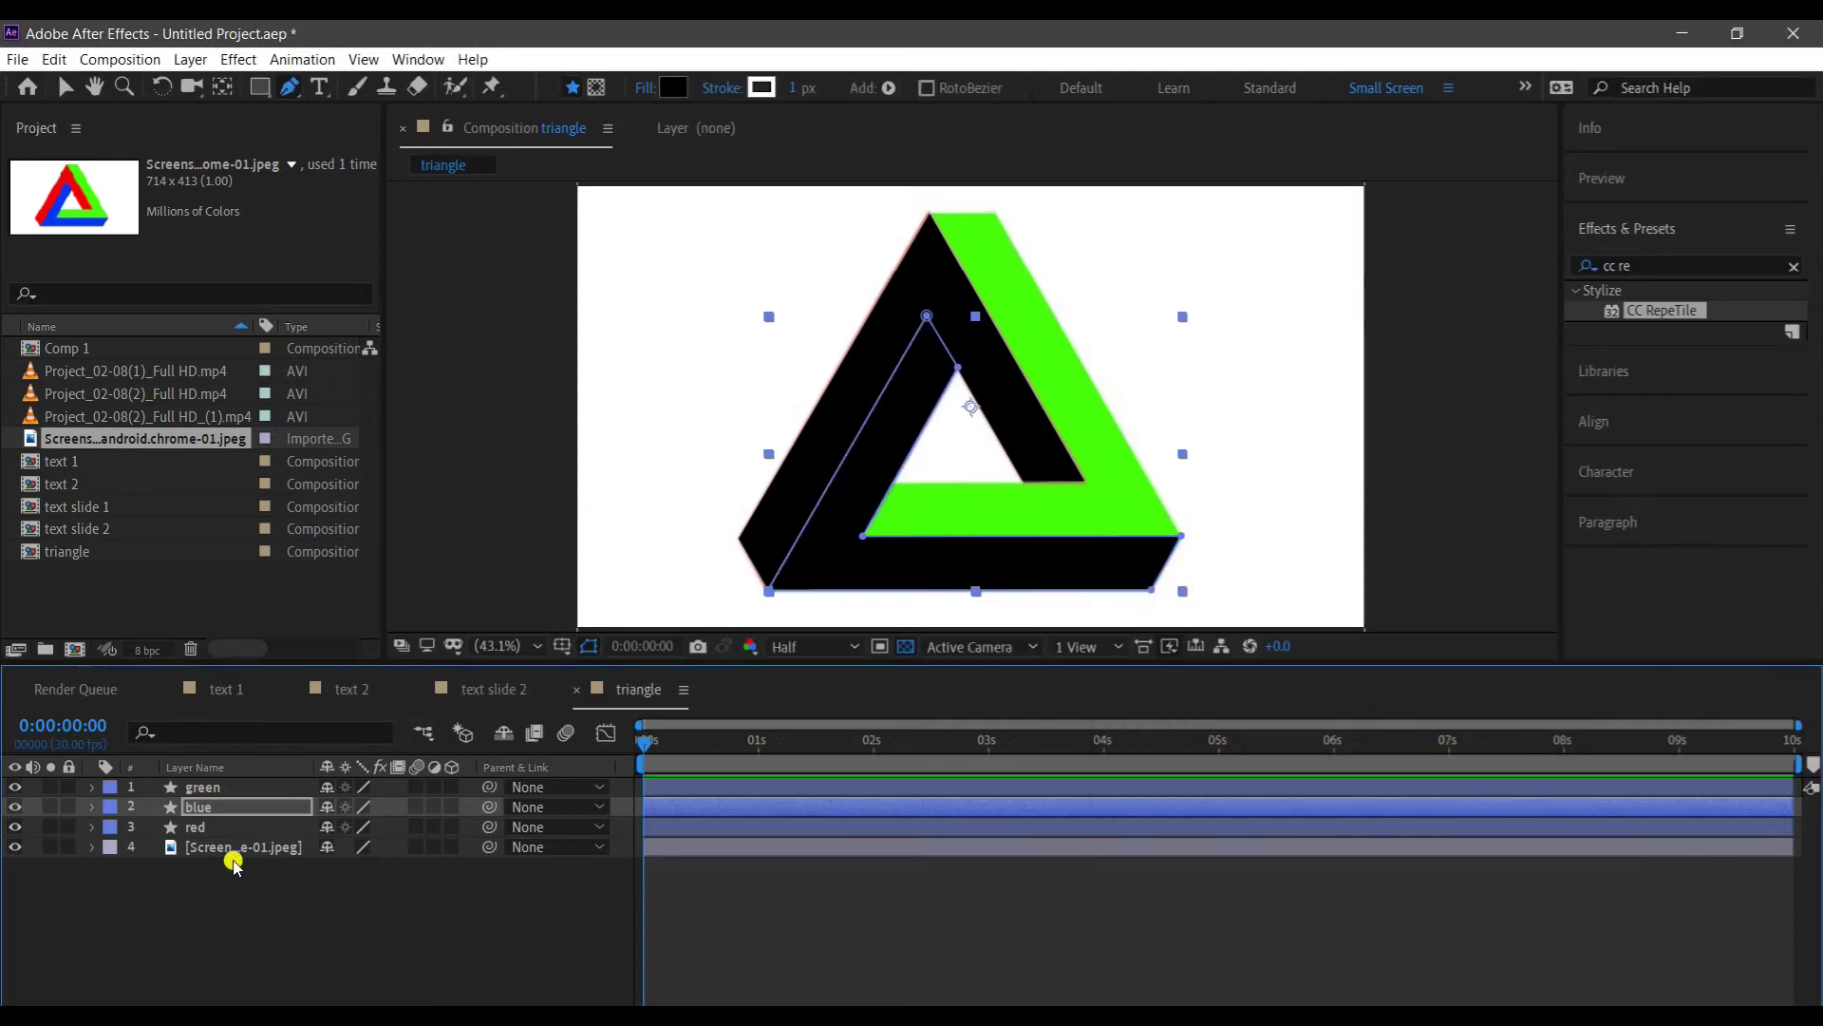
left_click(202, 786)
left_click(673, 87)
key("Return")
left_click(538, 242)
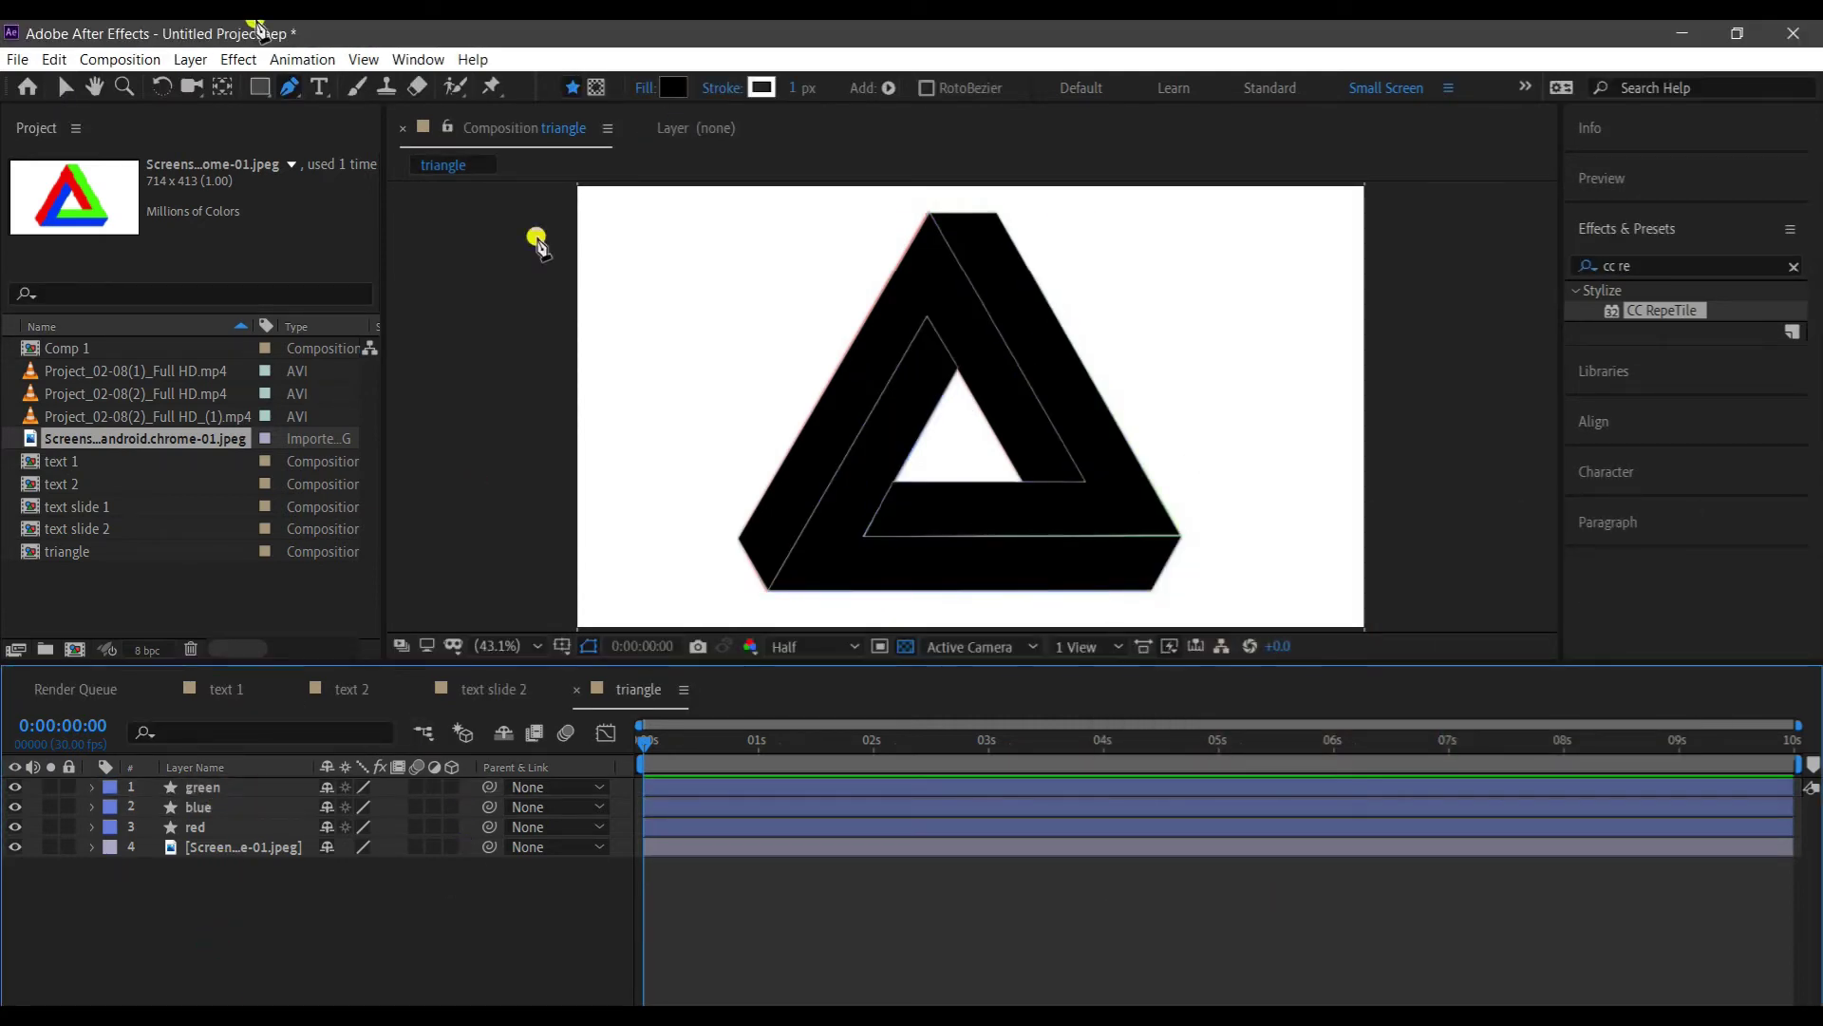
Hide the reference screenshot layer and fit the whole composition in the viewer.
left_click(14, 846)
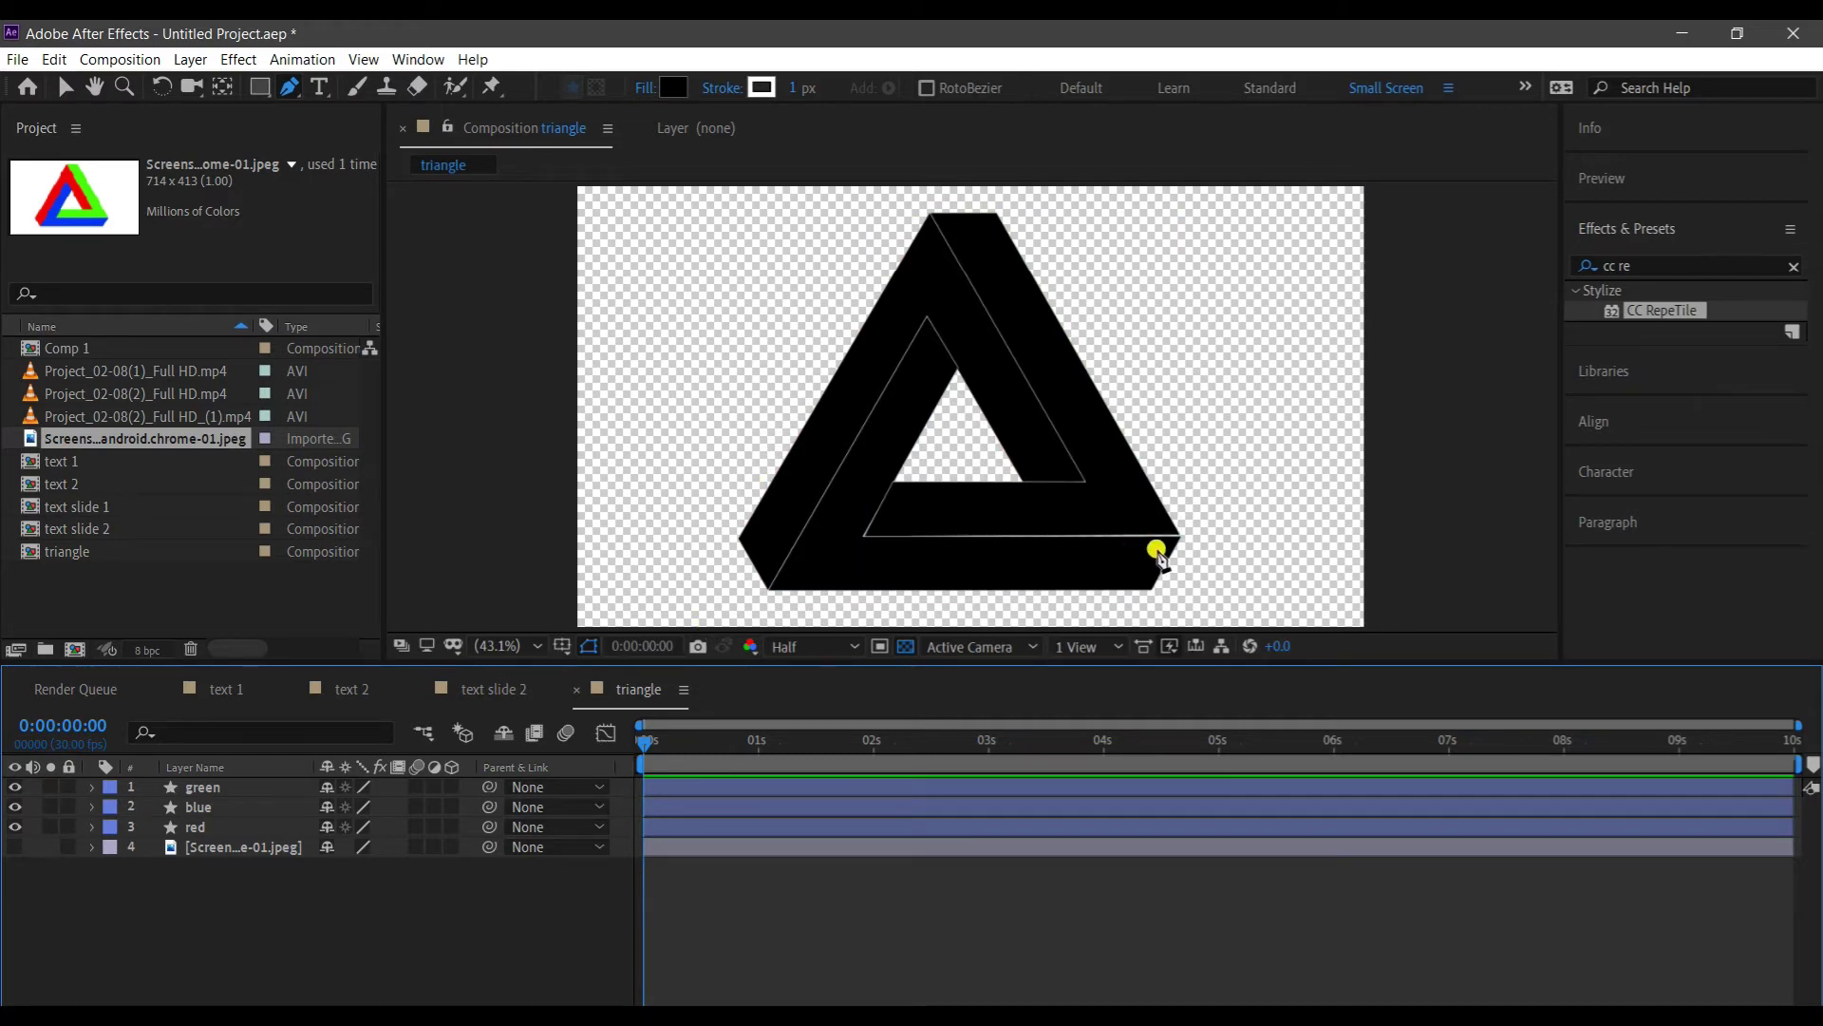
key("slash")
scroll(1178, 477, "up", 1)
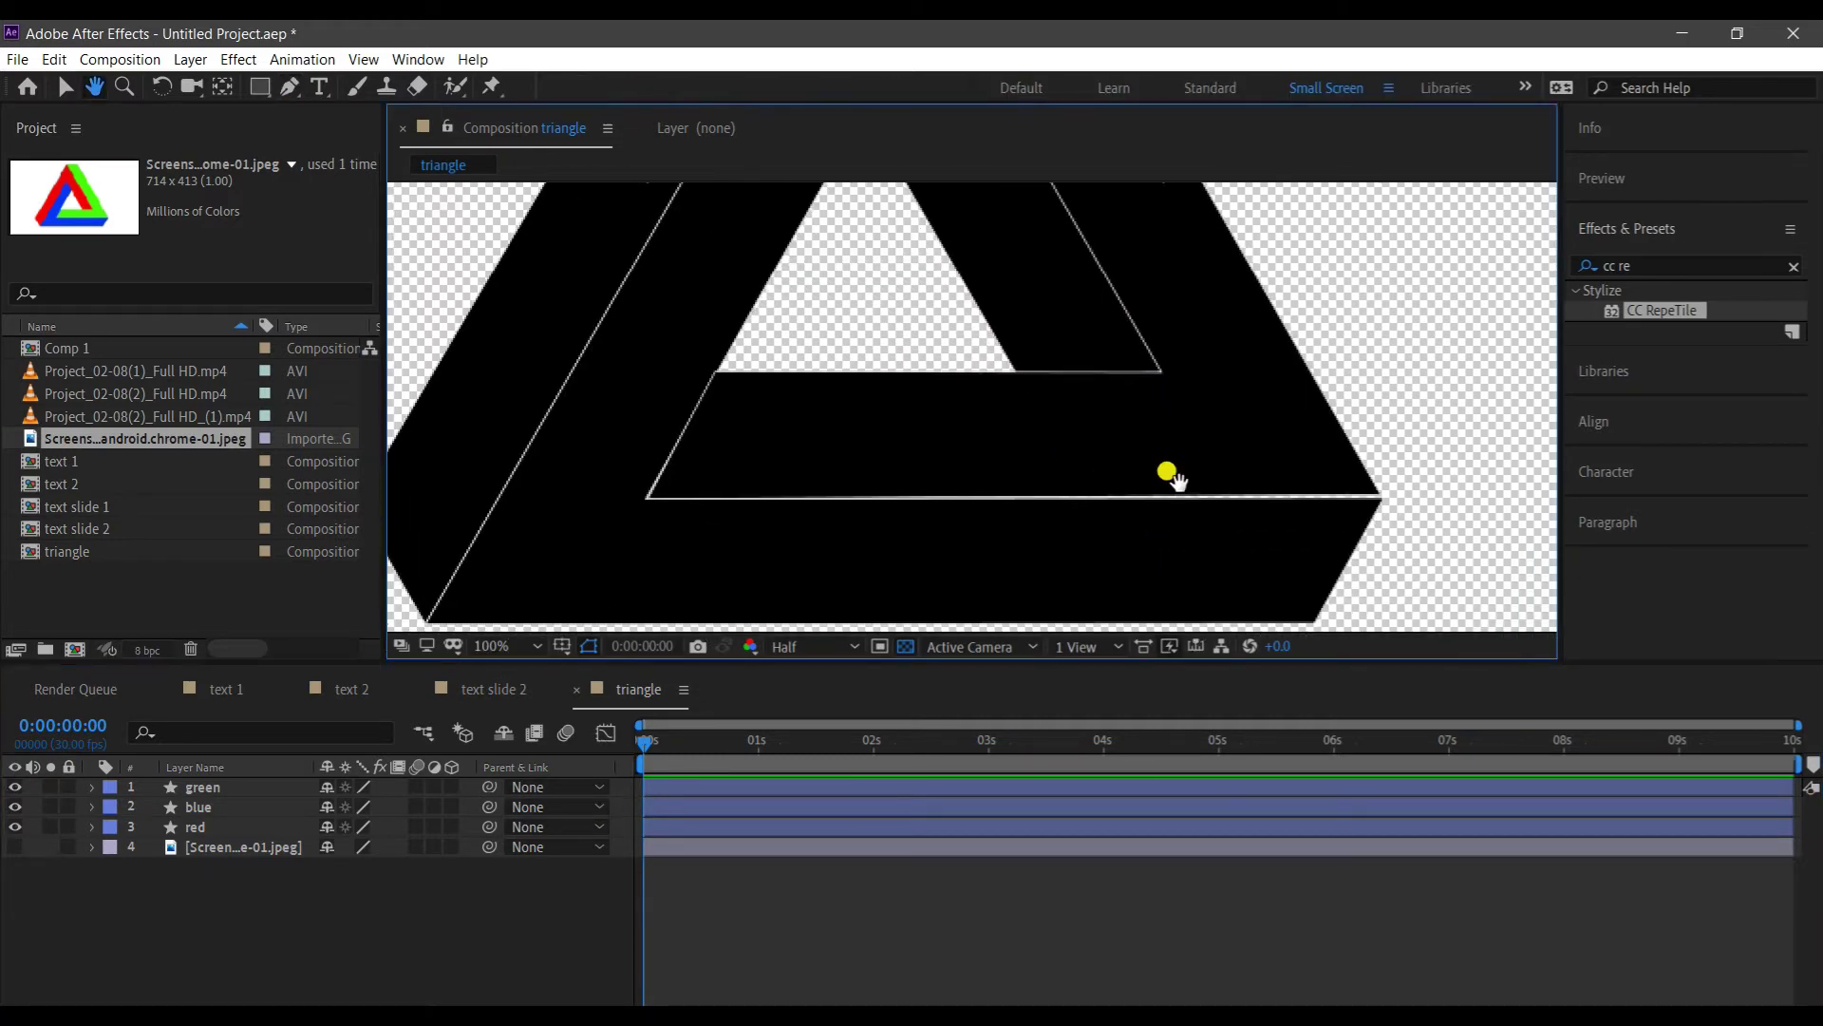
scroll(857, 461, "down", 4)
scroll(857, 460, "up", 2)
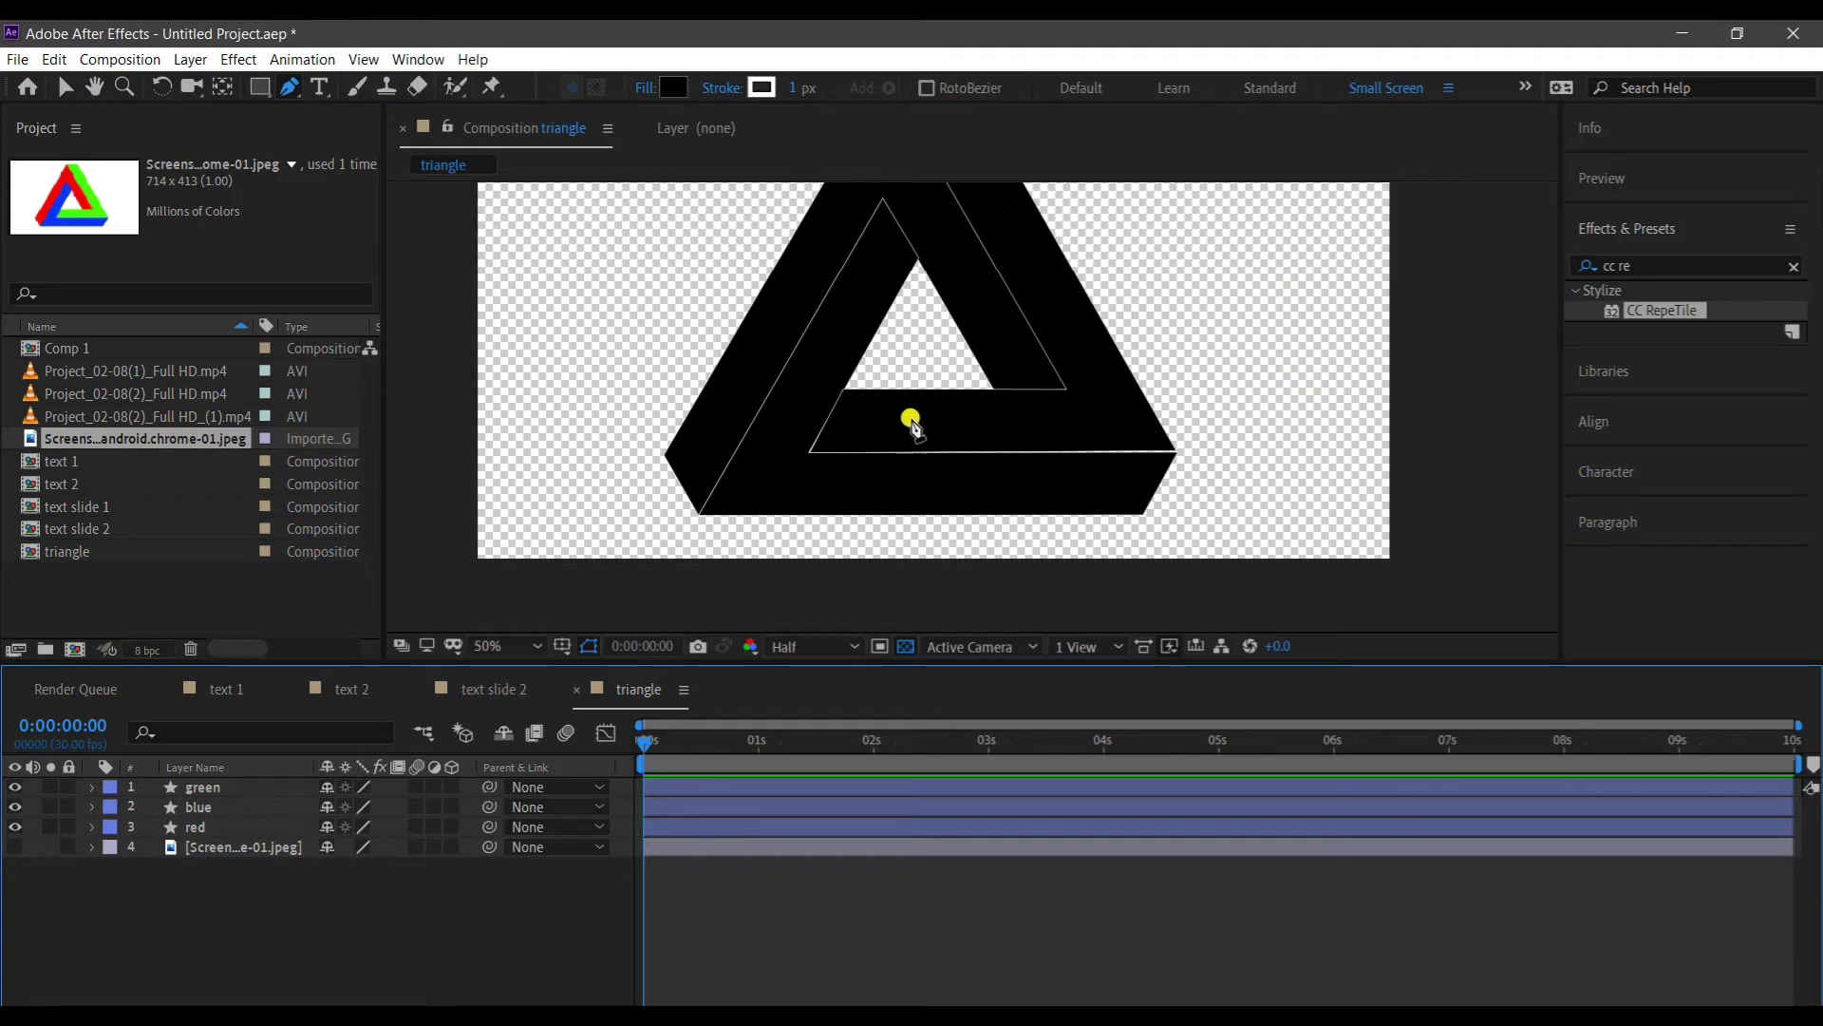
left_click(508, 646)
left_click(543, 253)
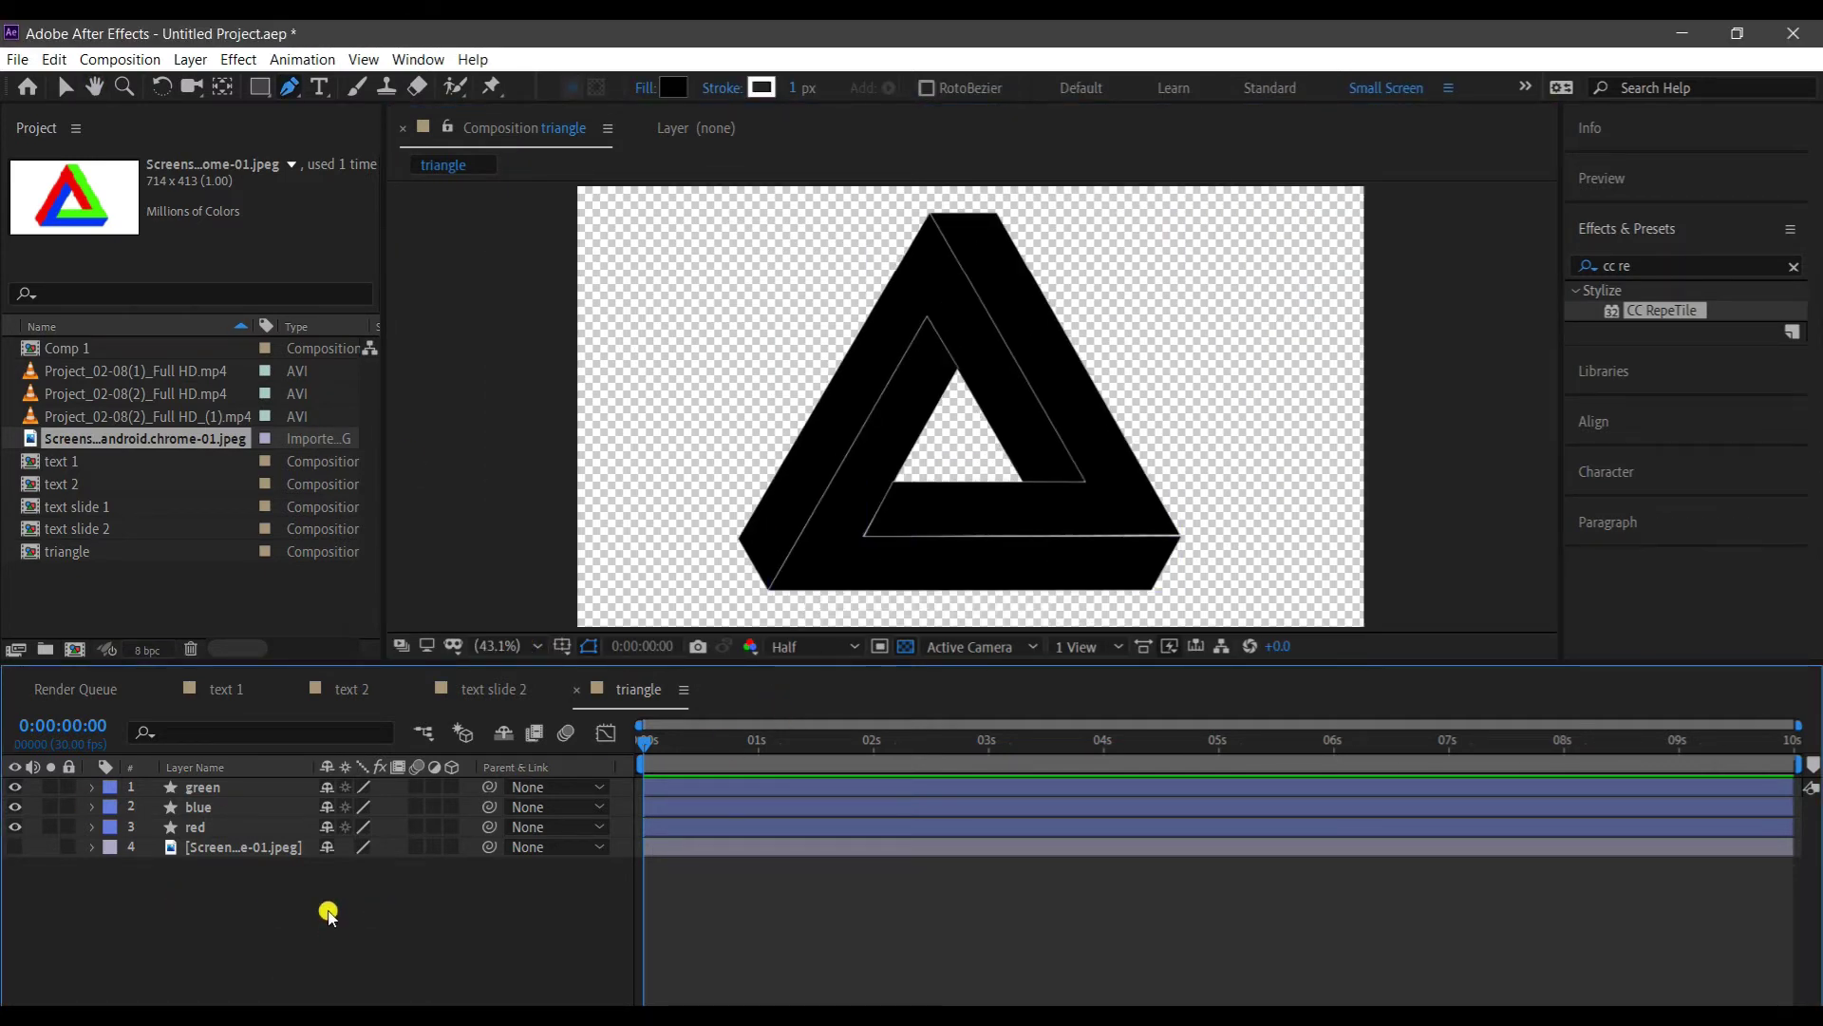
Add text slide 2 above the green shape with Alpha Matte and turn off the transparency grid.
left_click(104, 528)
key("F4")
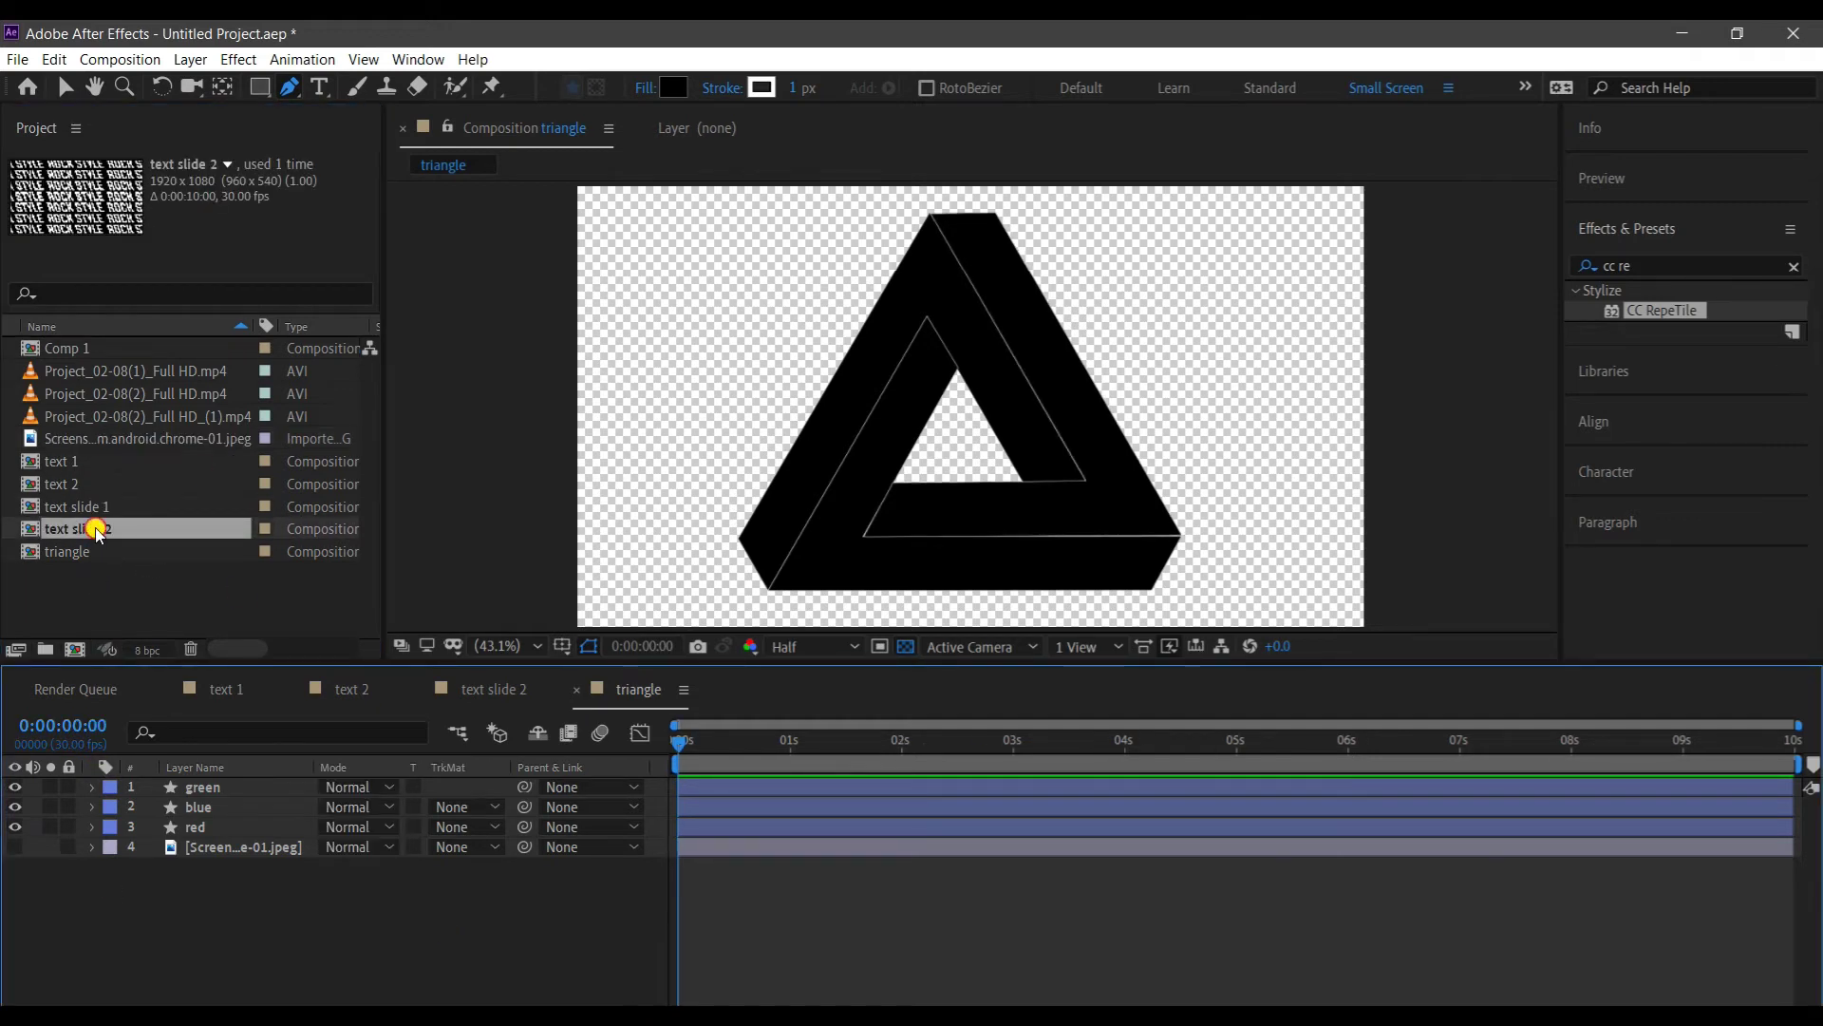
left_click_drag(99, 532, 157, 808)
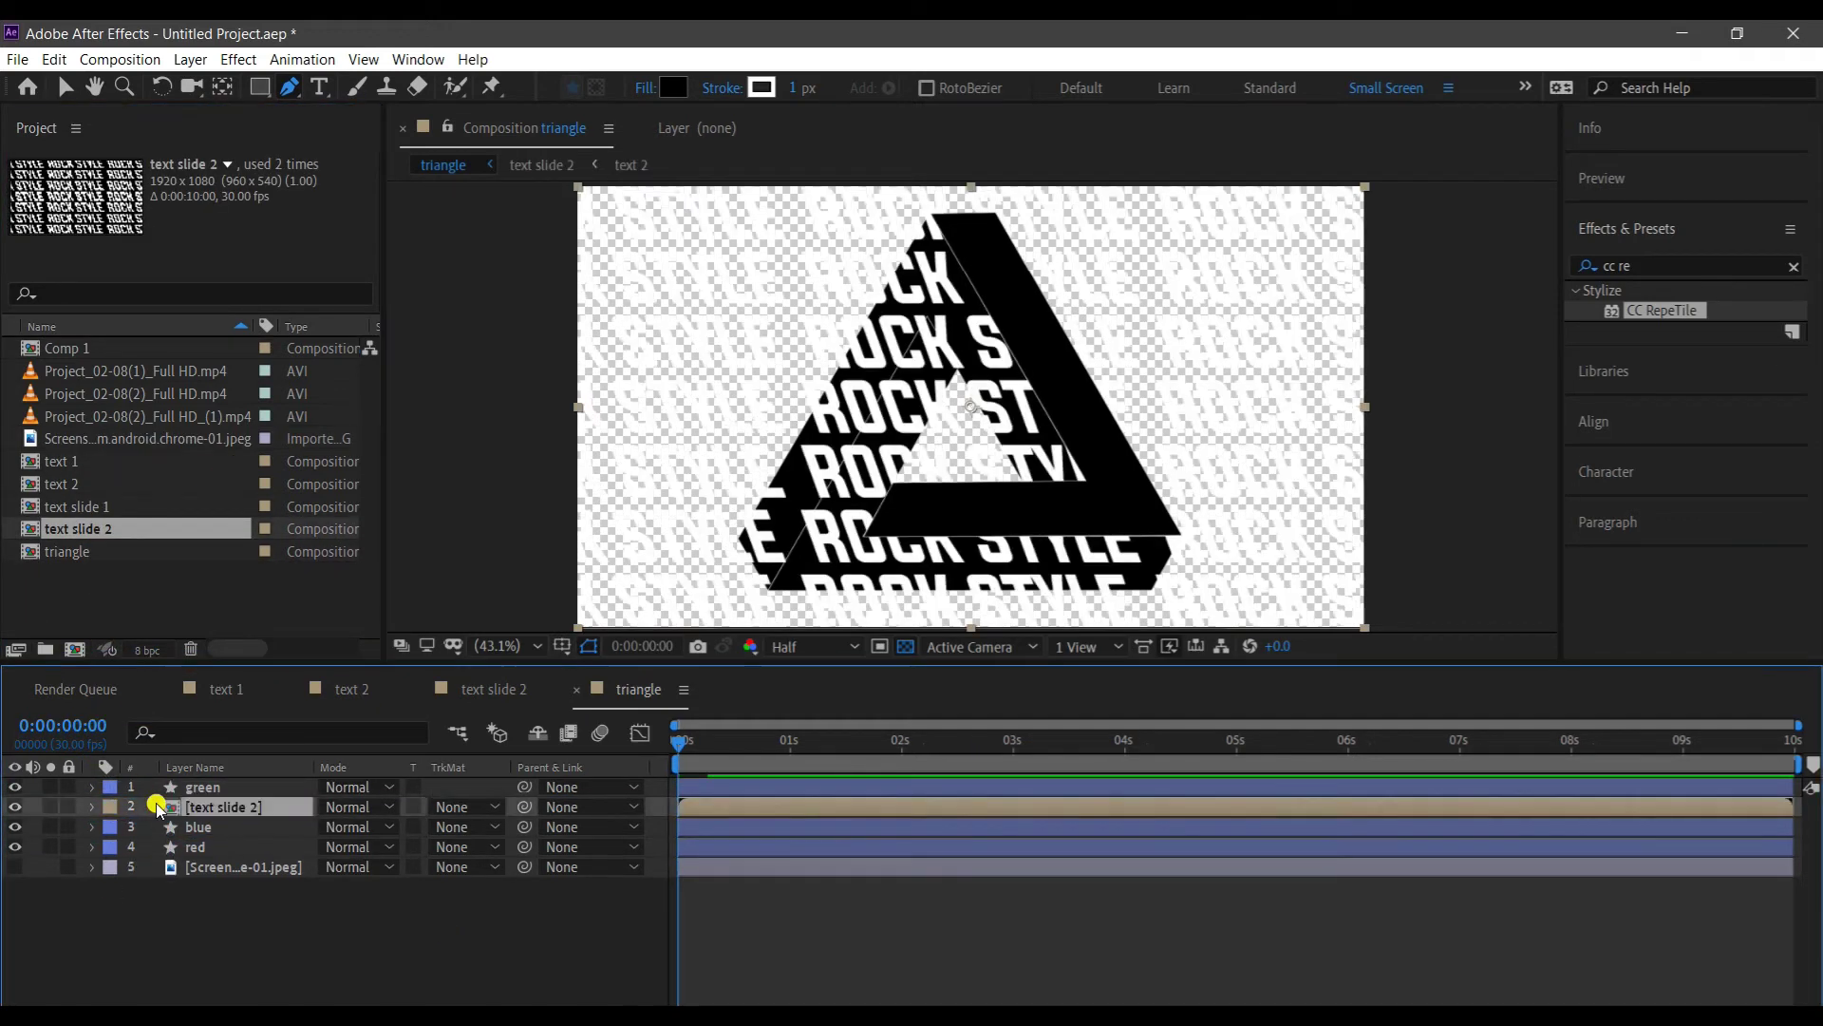
left_click(185, 789)
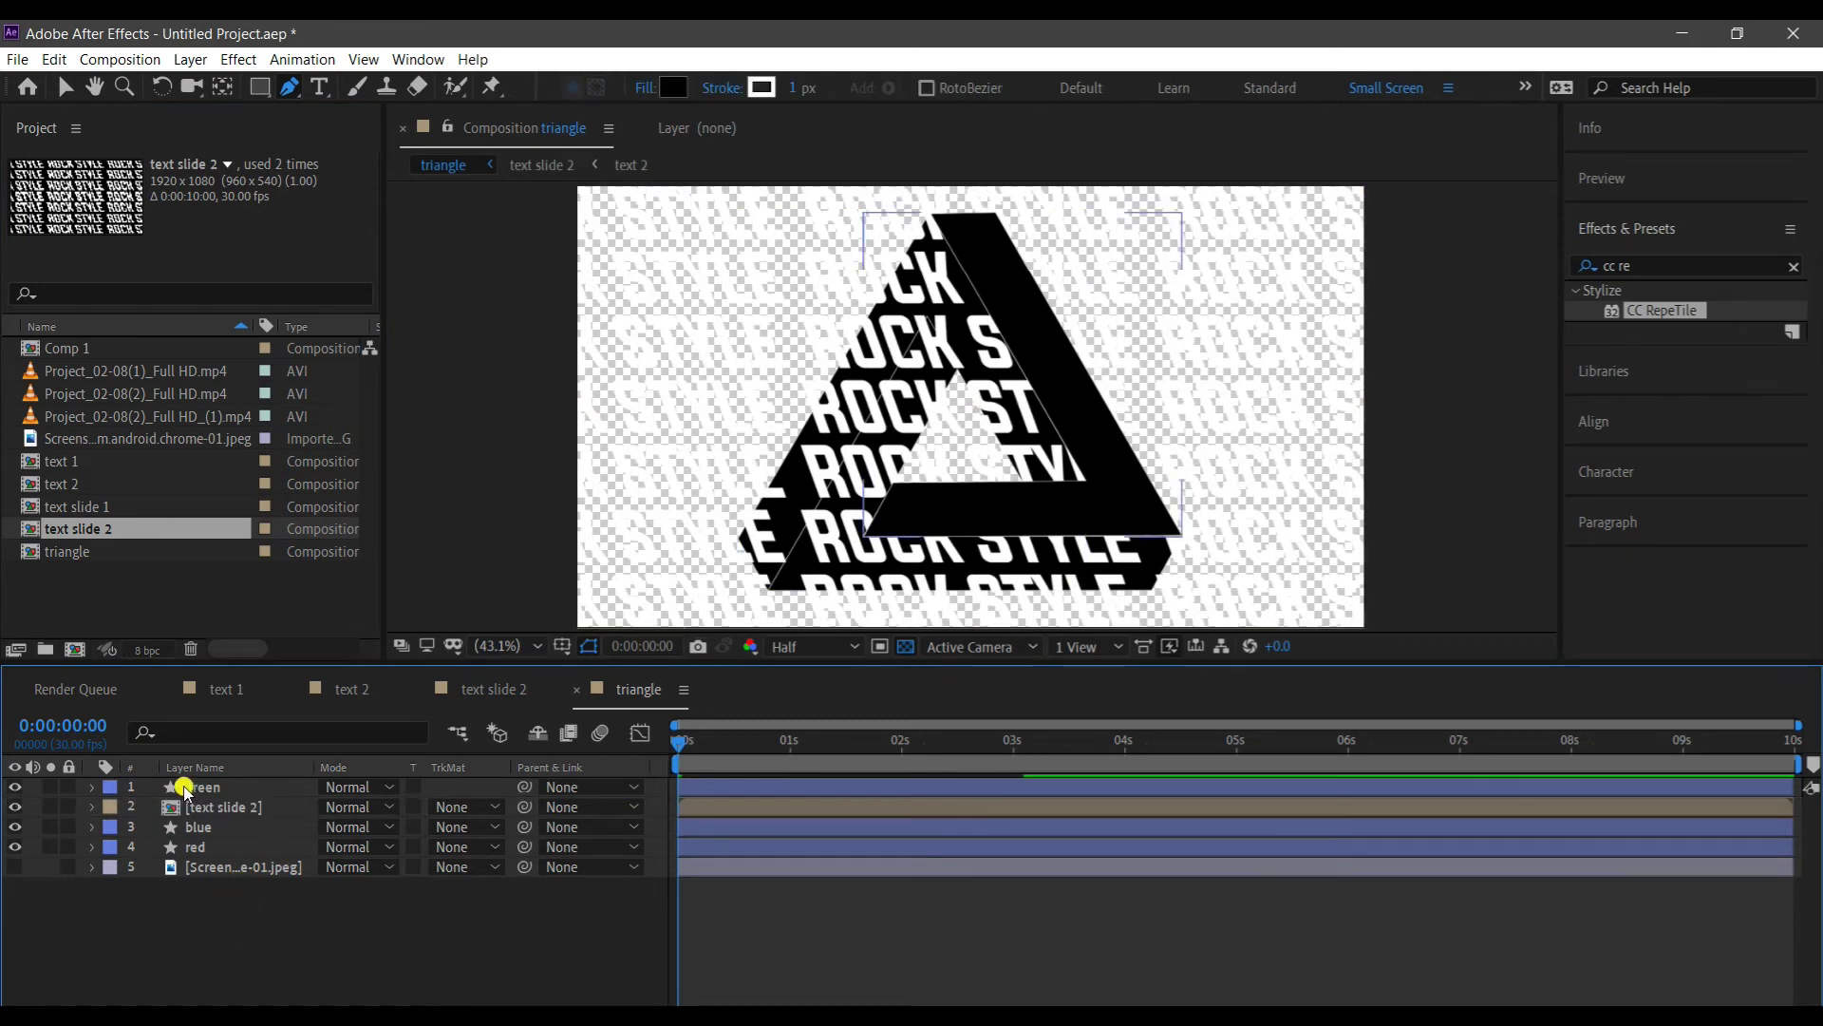
left_click(460, 806)
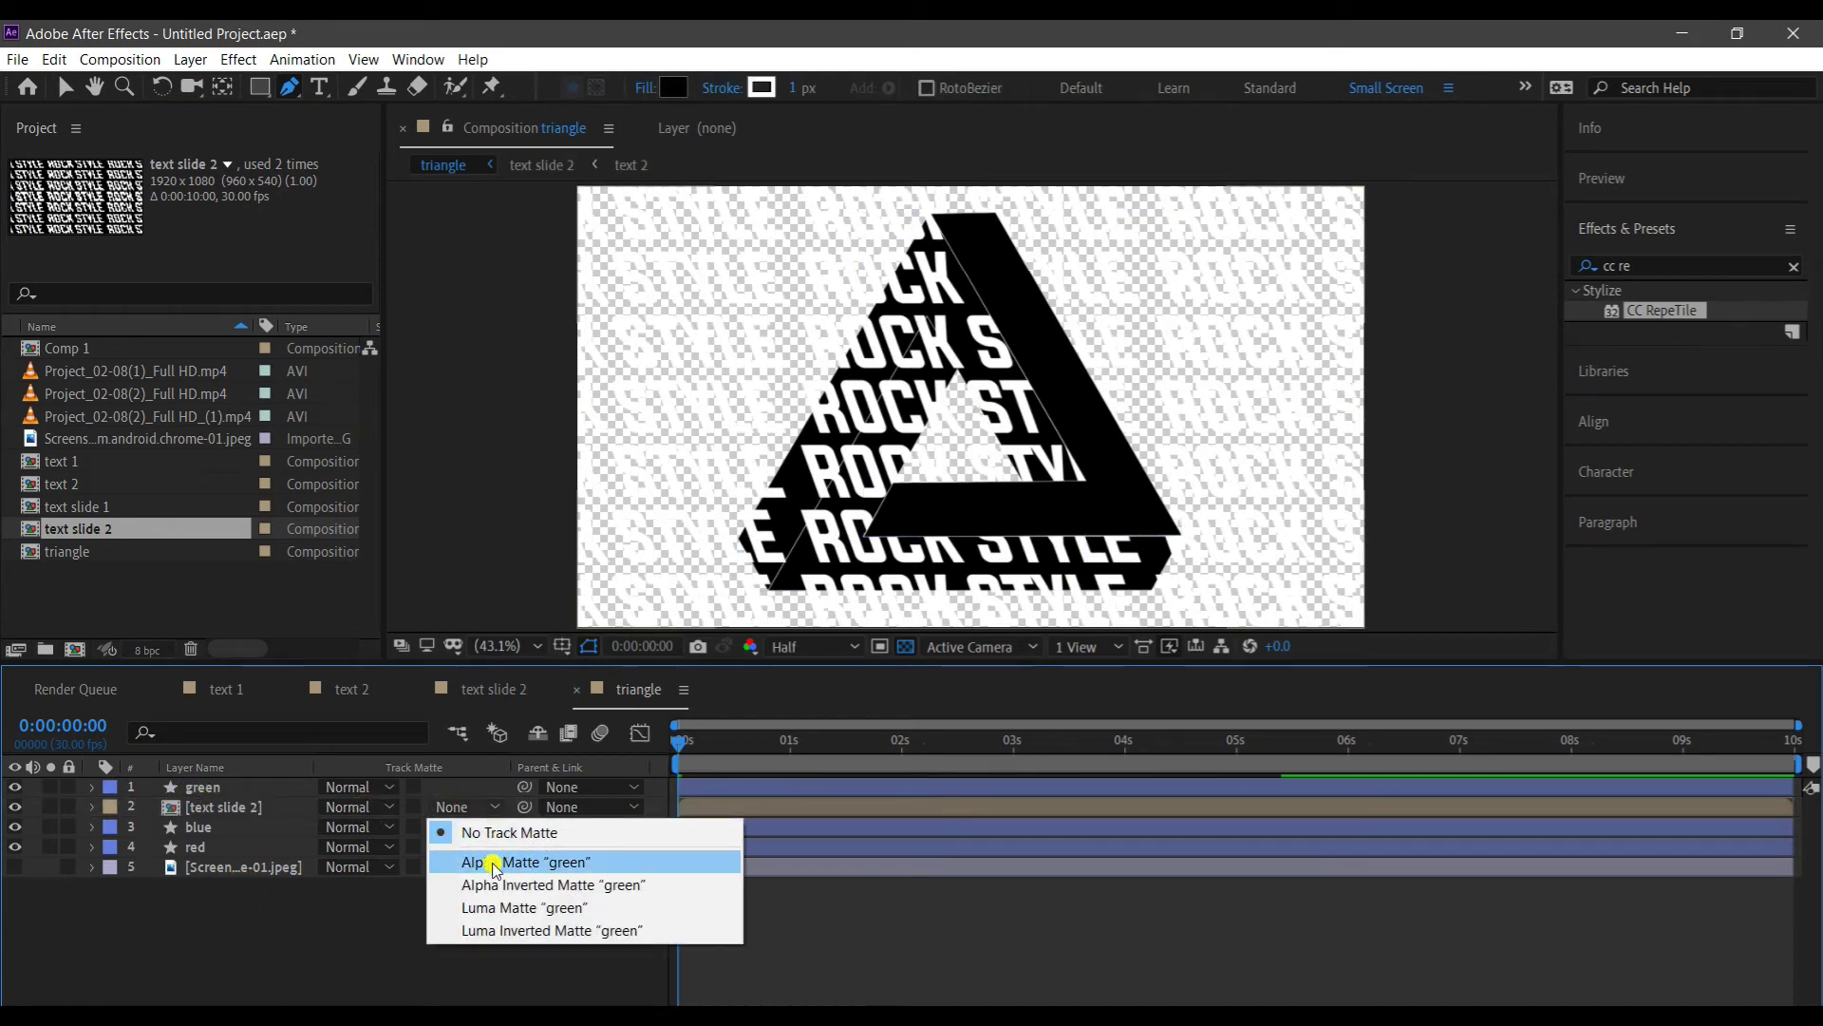
left_click(494, 865)
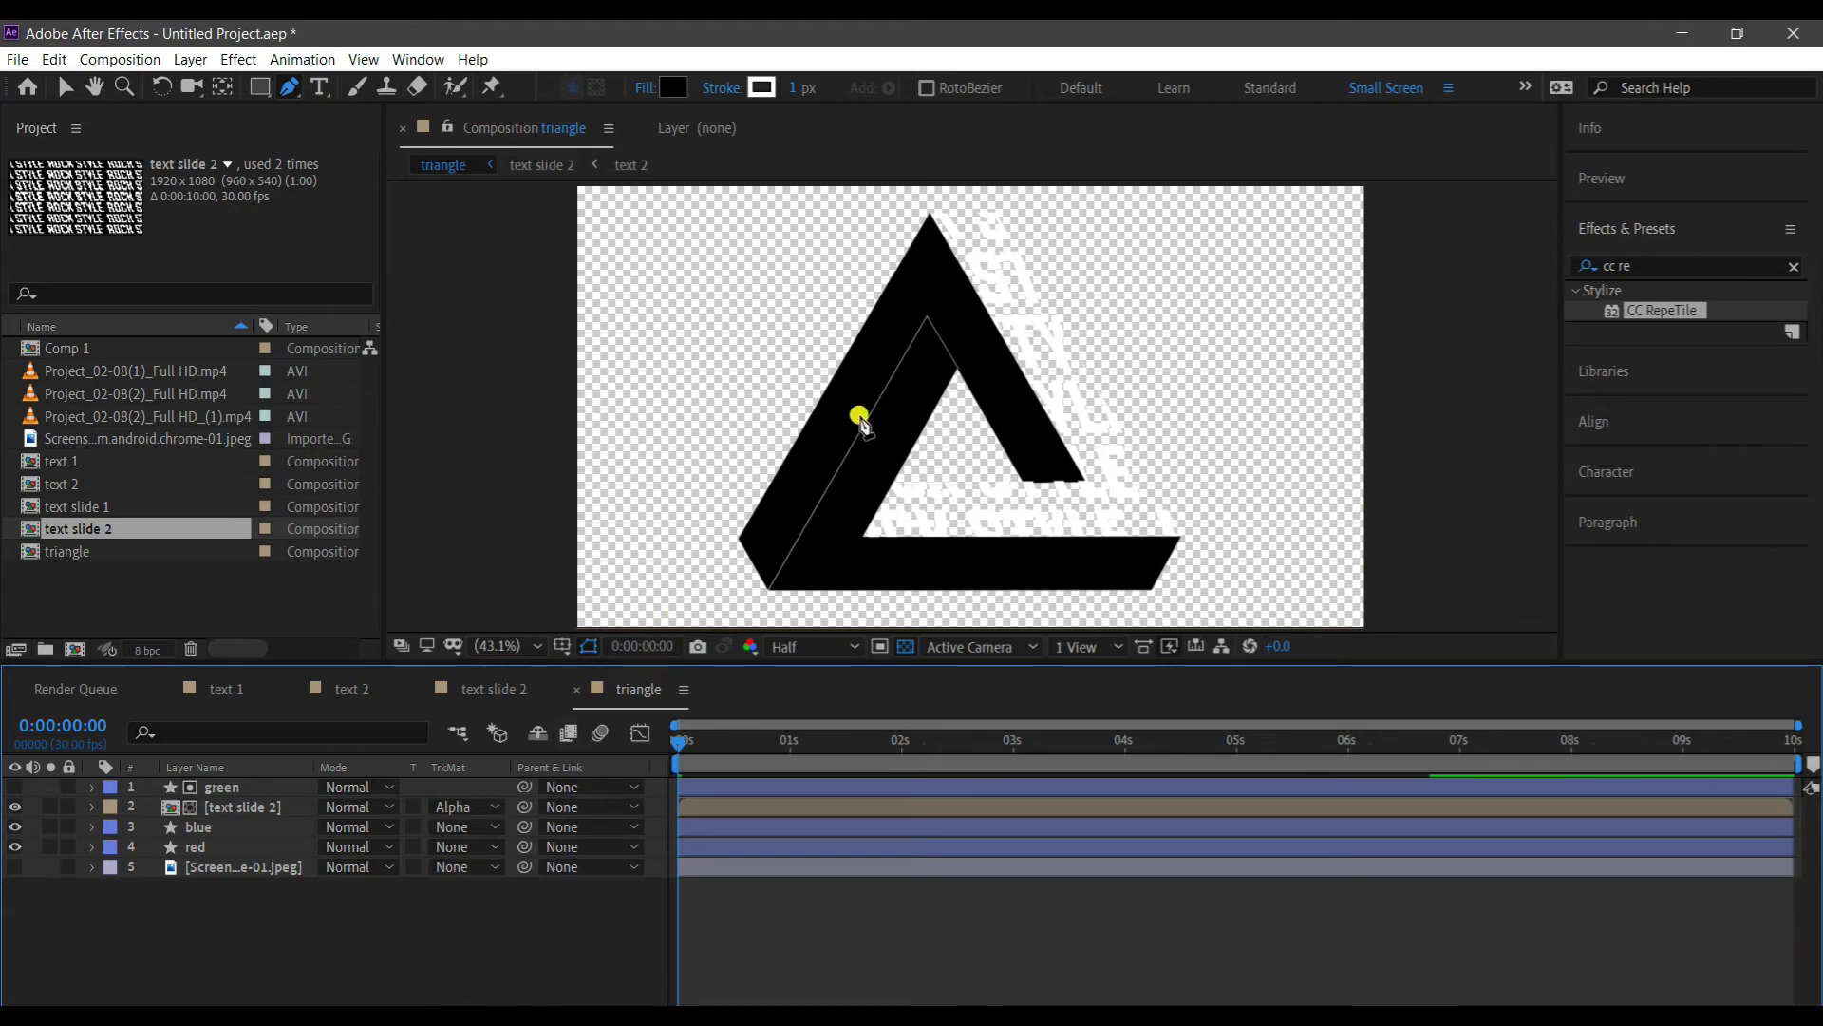
left_click(900, 651)
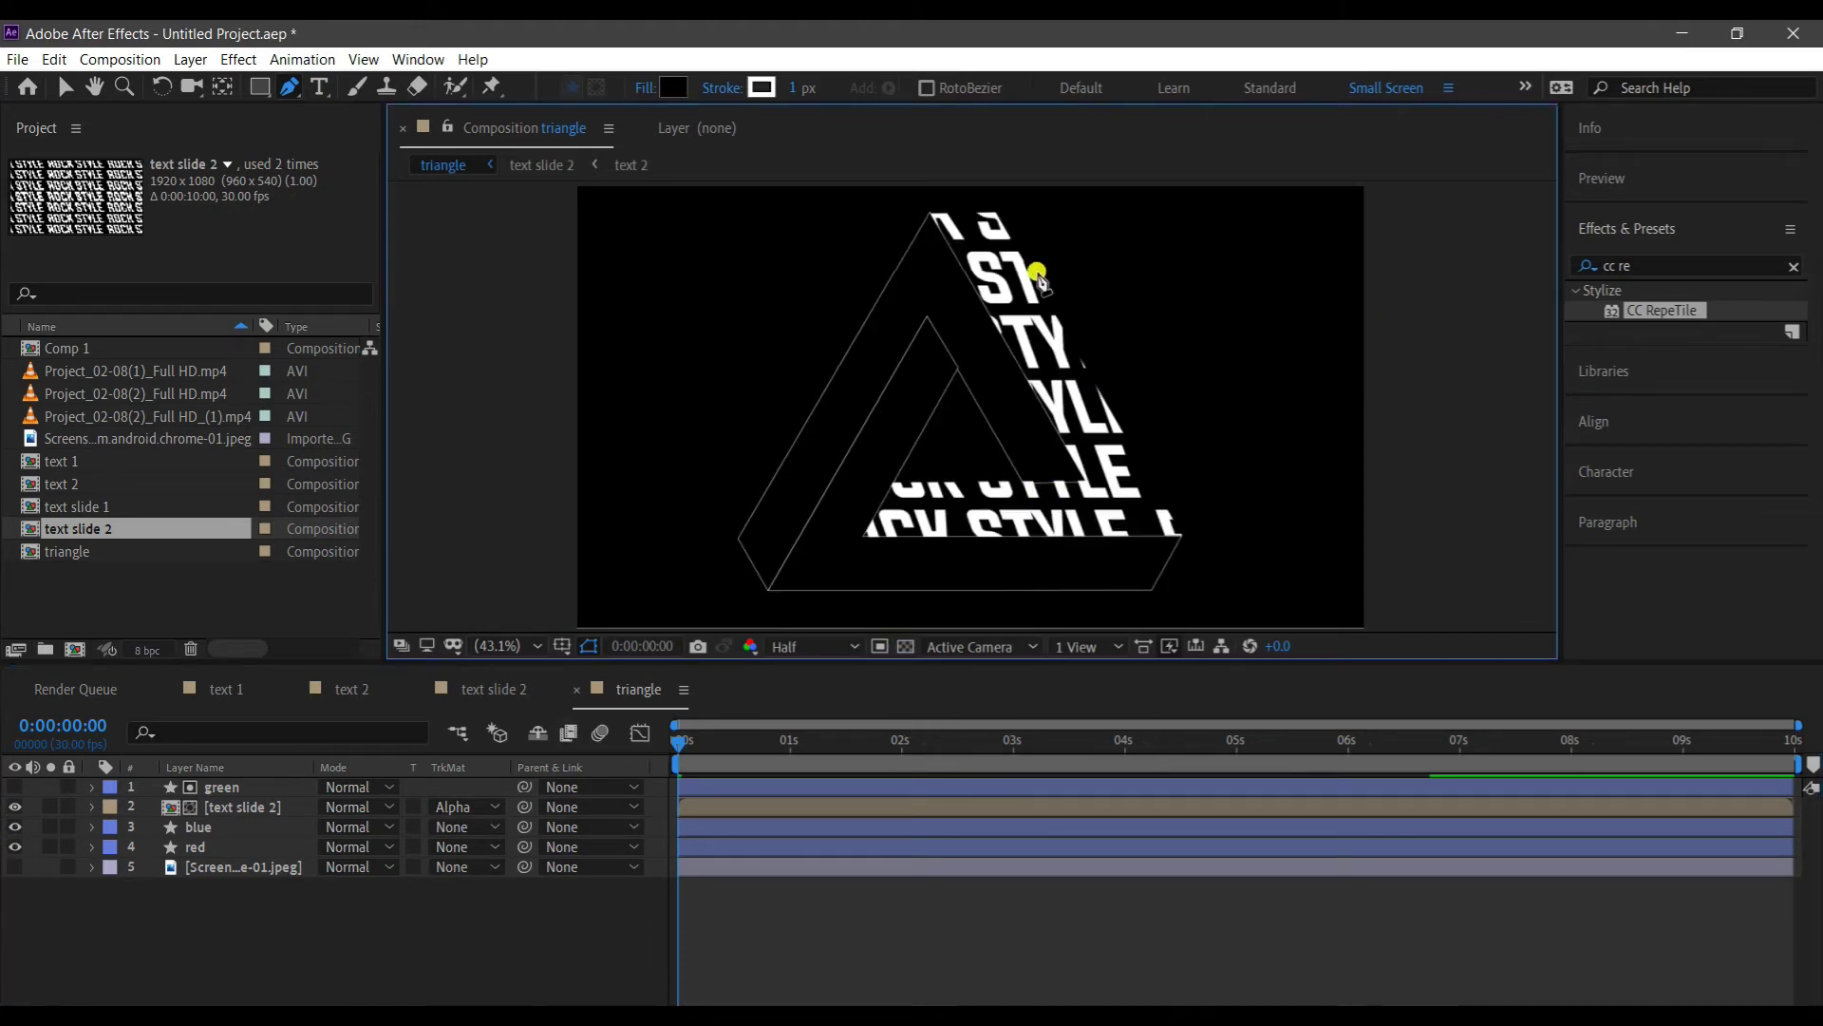
left_click(306, 918)
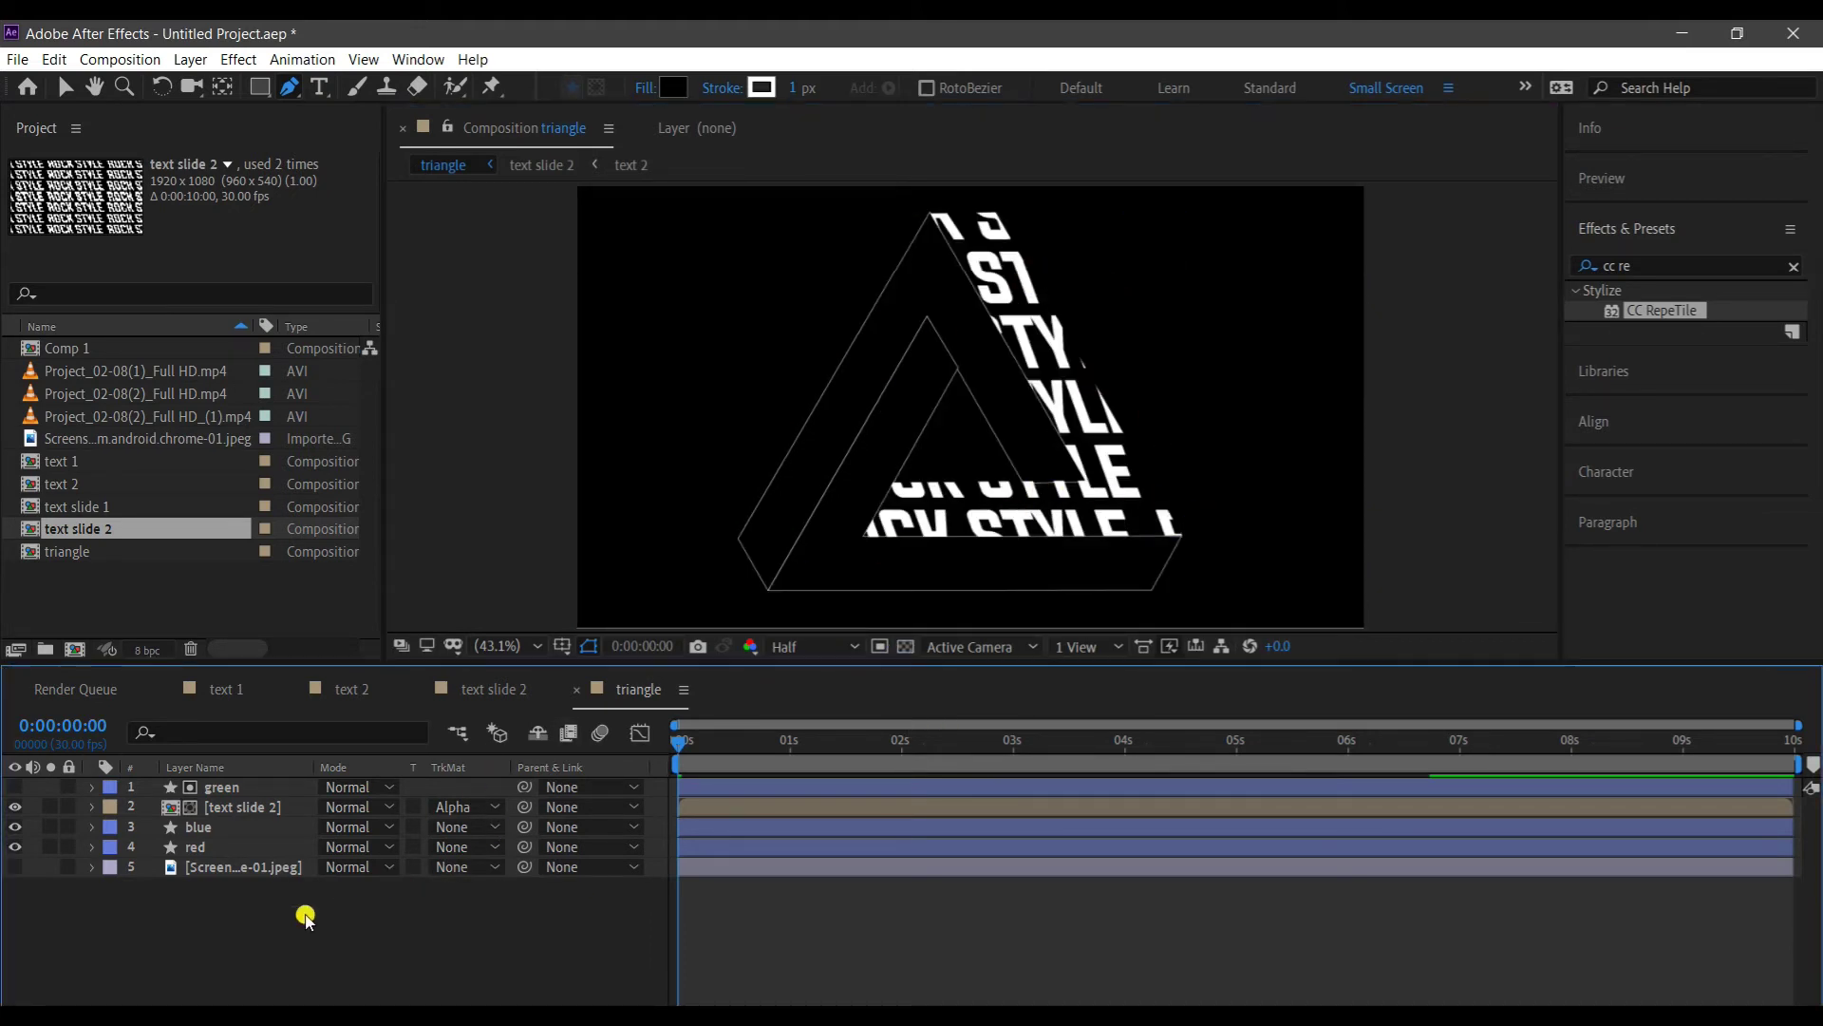
Add text slide 1 to the triangle comp, clipped to the blue shape with Alpha Matte.
double_click(103, 510)
left_click(17, 787)
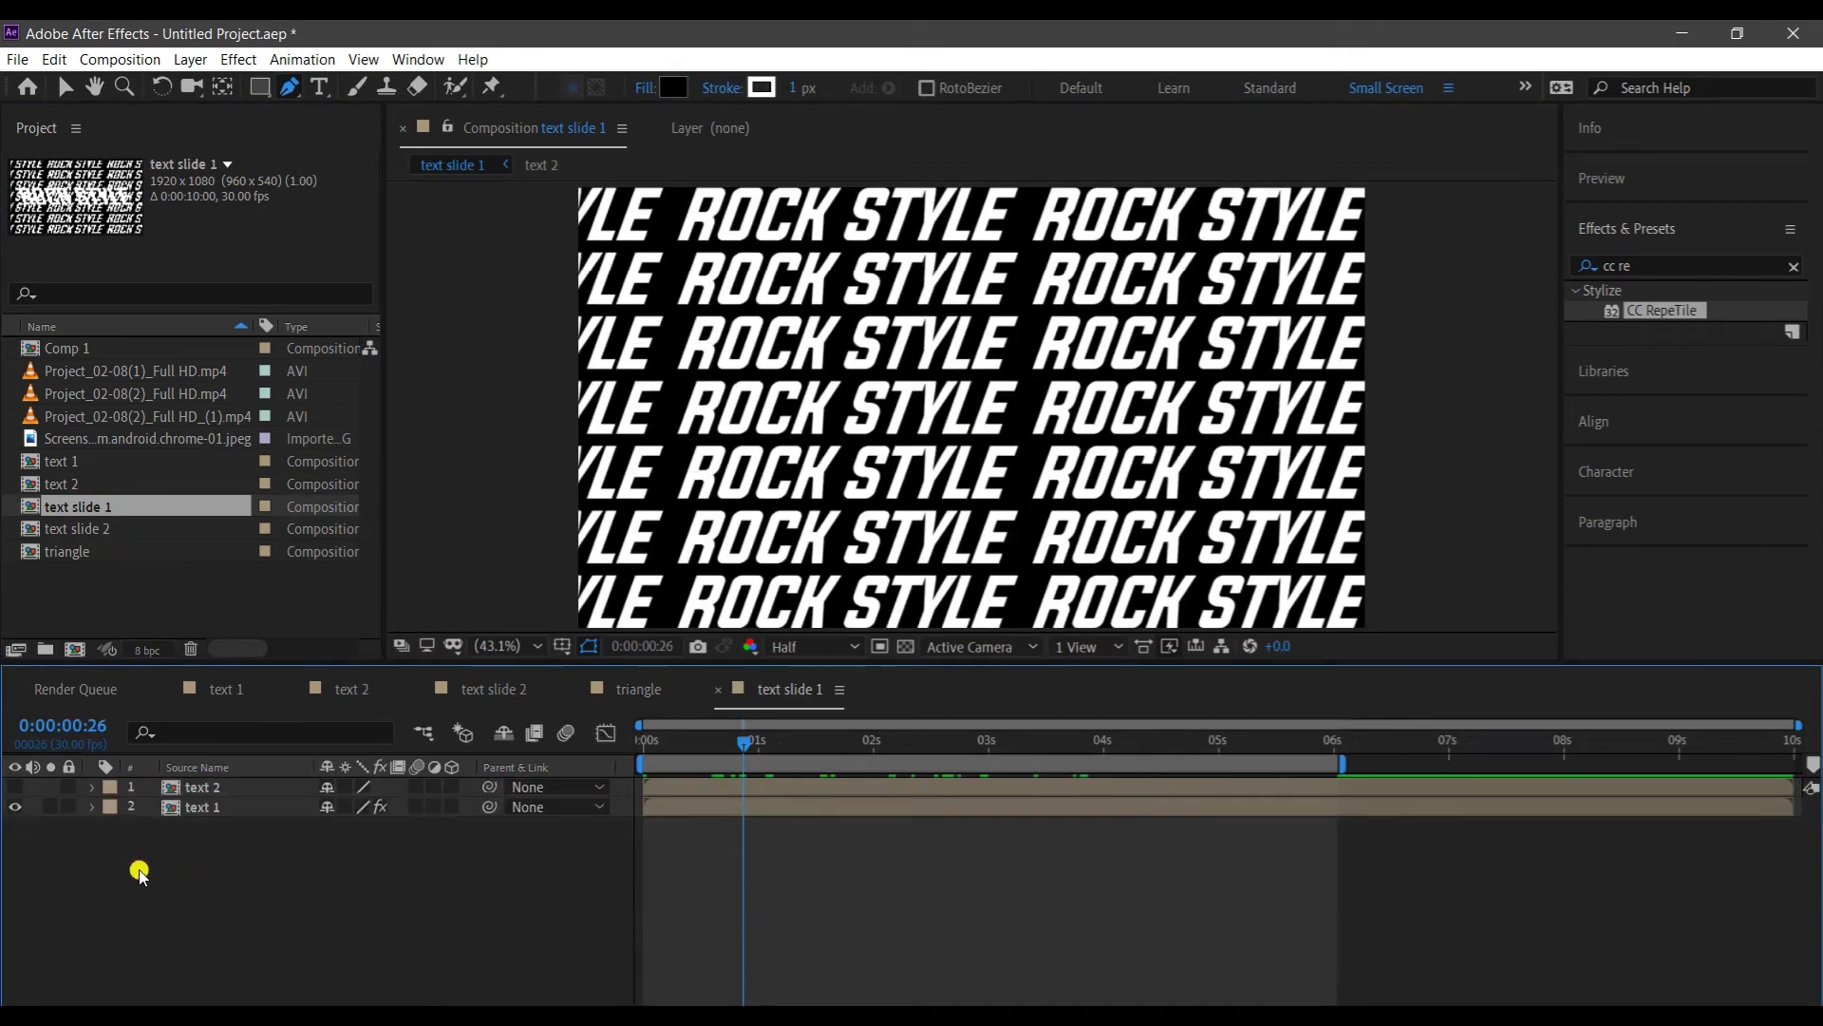
left_click(638, 689)
left_click_drag(112, 510, 227, 850)
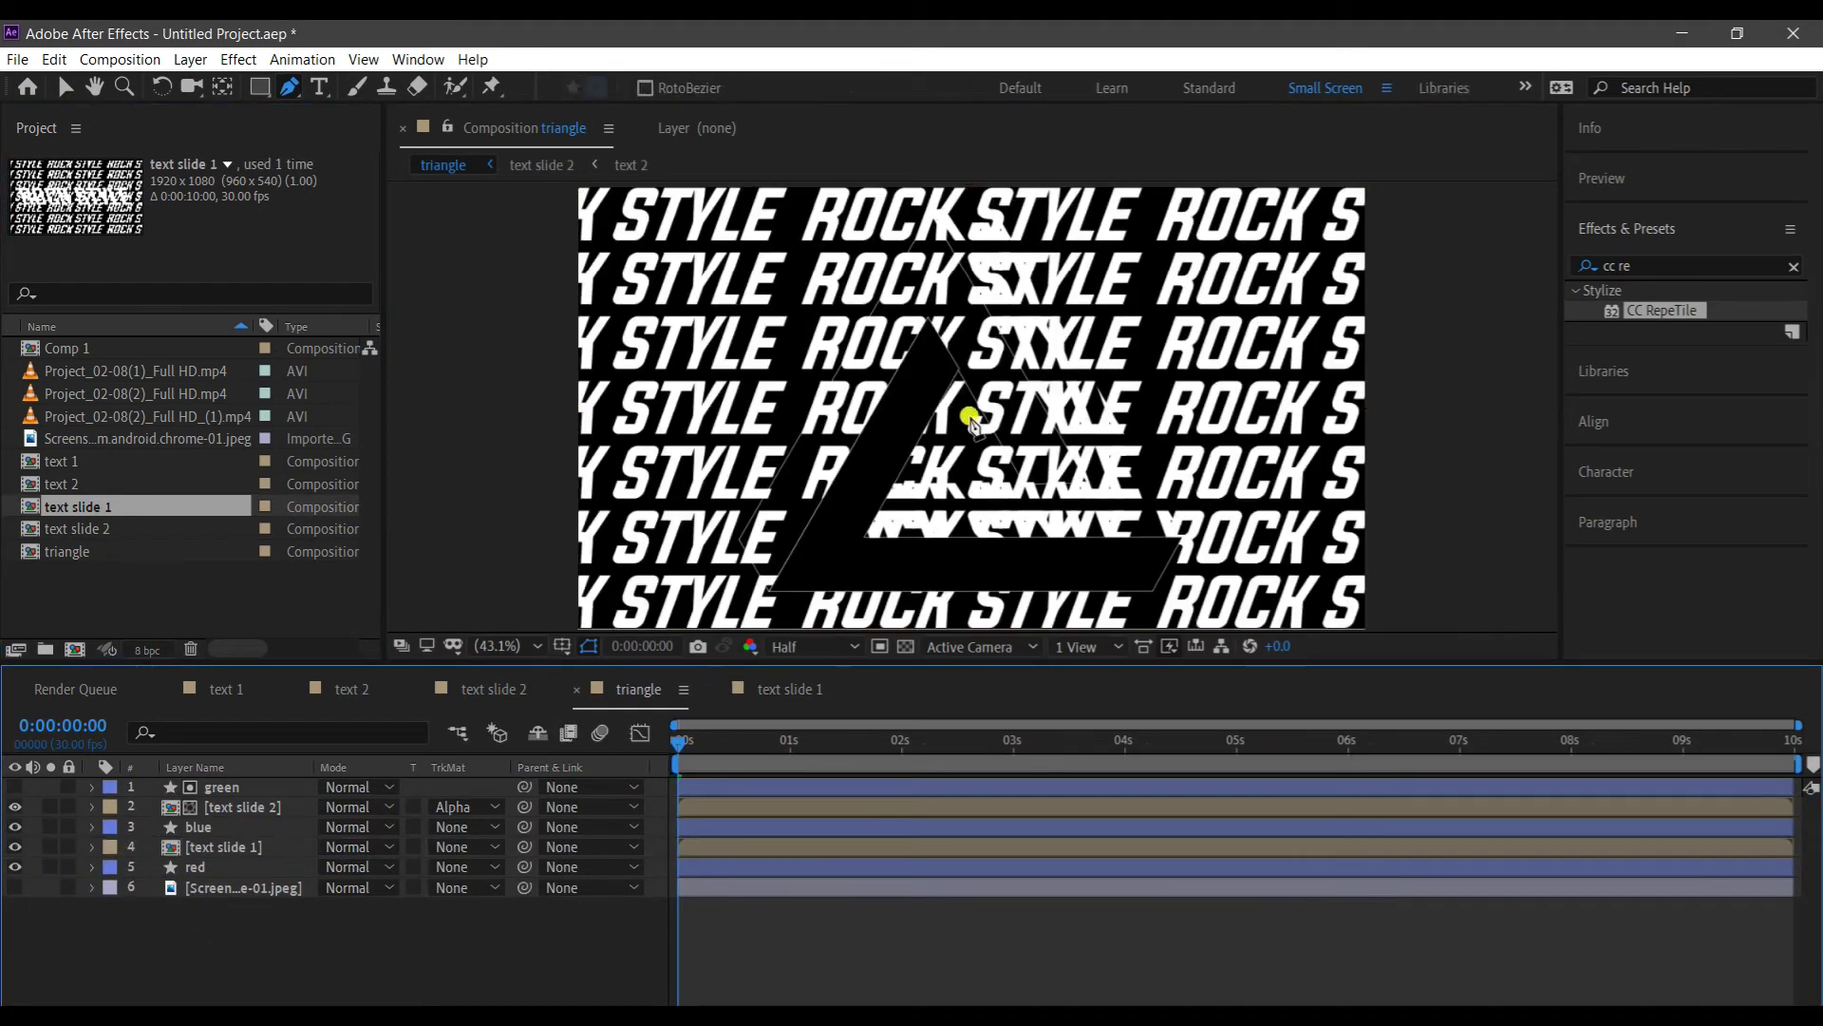
left_click(495, 846)
left_click(465, 869)
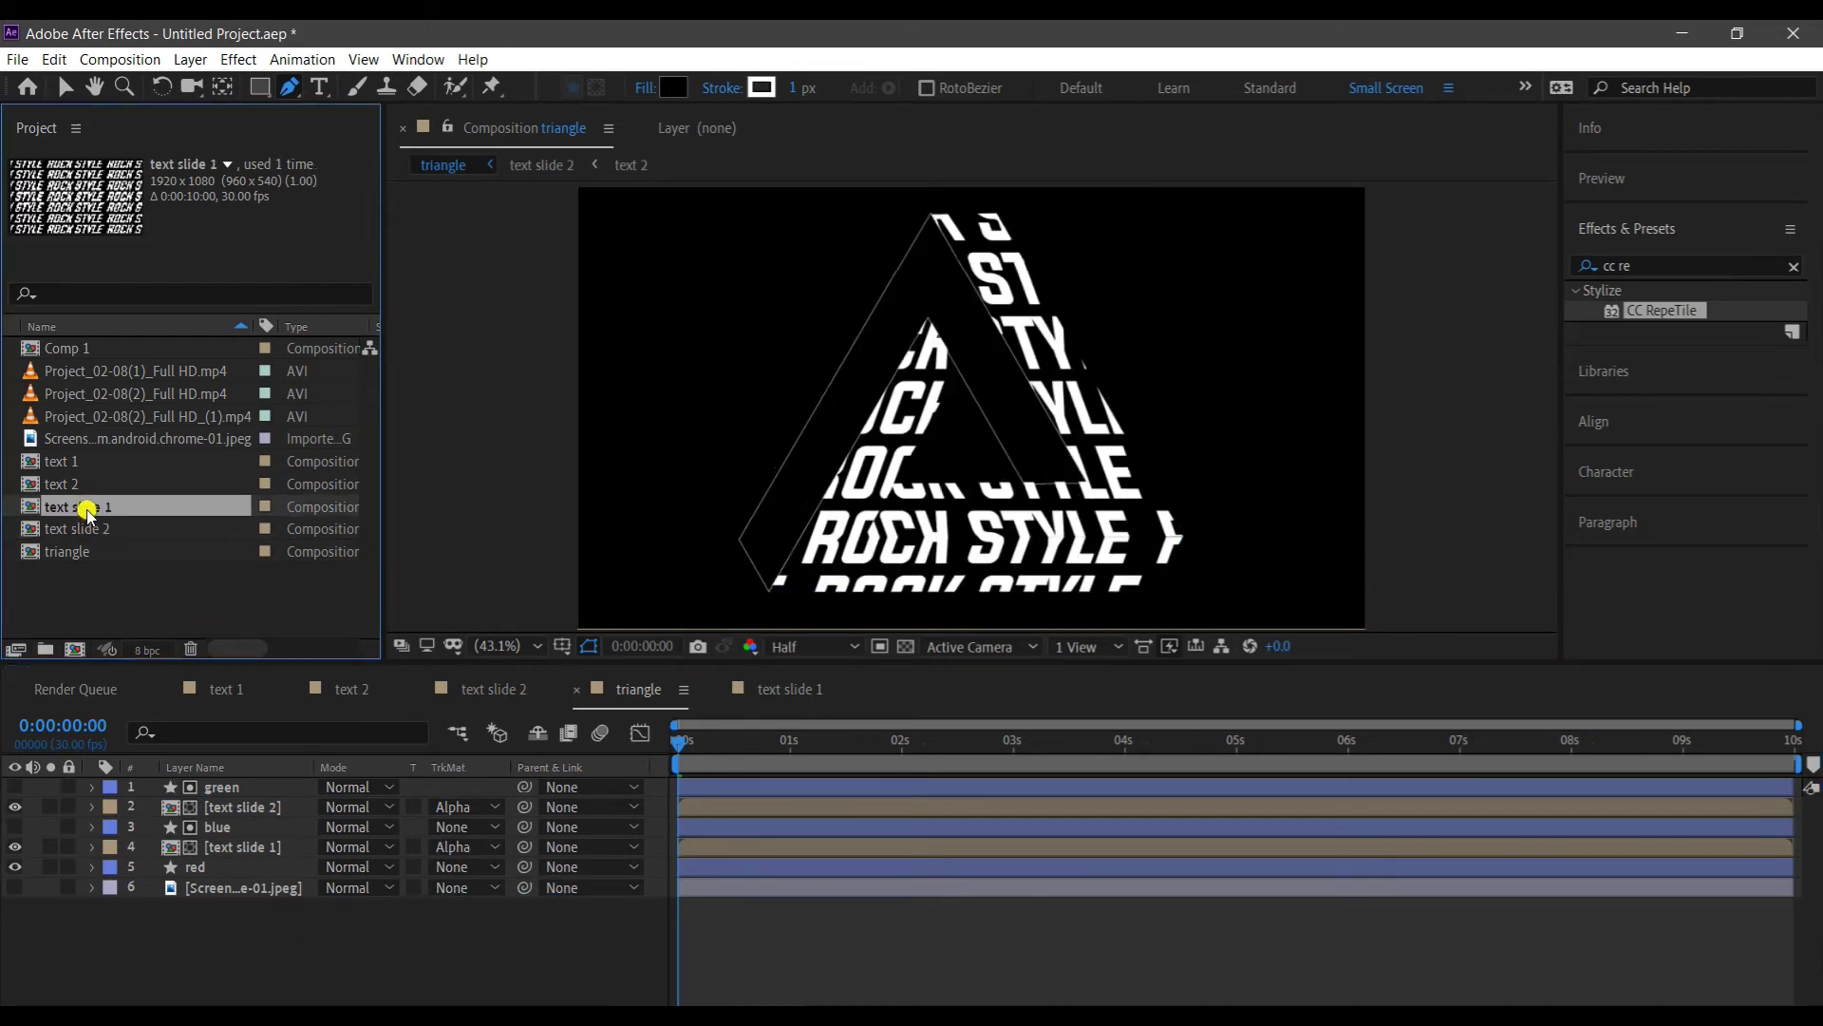
Add another copy of text slide 2, clipped to the red shape with Alpha Matte.
left_click_drag(95, 528, 190, 878)
left_click(477, 893)
left_click(465, 910)
Delete the reference screenshot layer and preview the animation from the start.
left_click(240, 908)
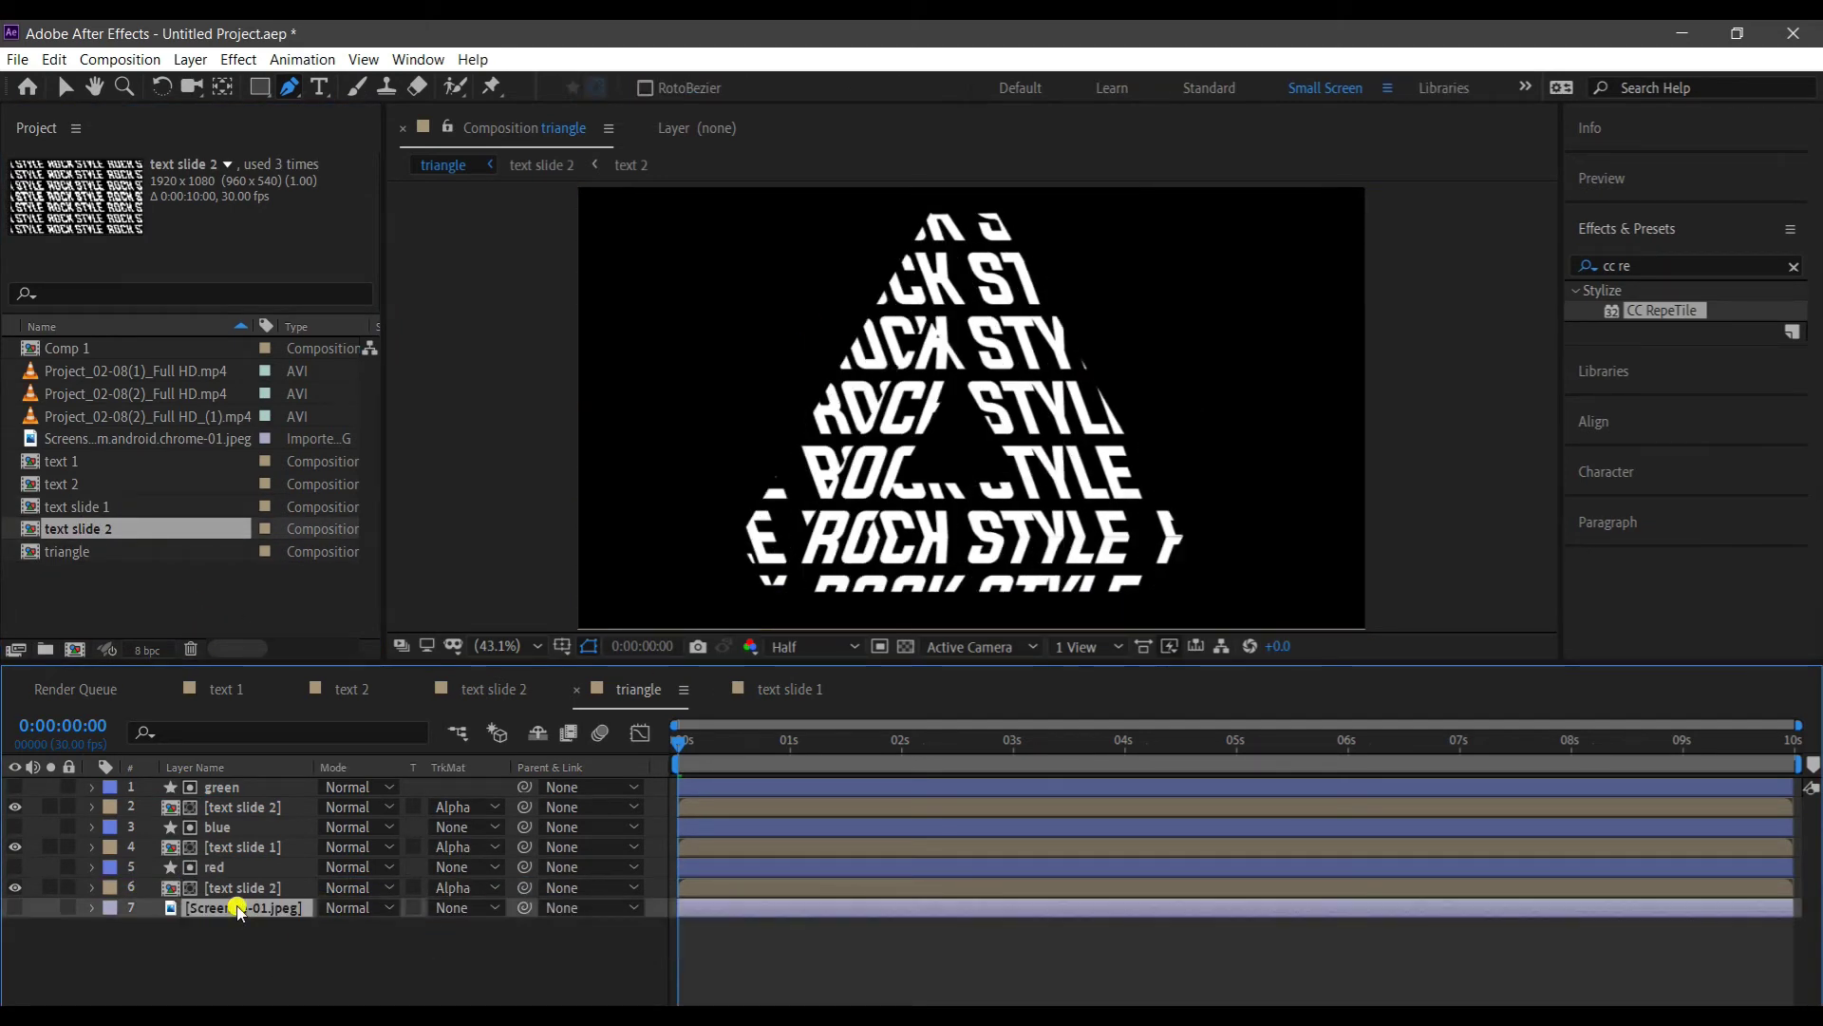
key("Delete")
left_click_drag(743, 752, 680, 753)
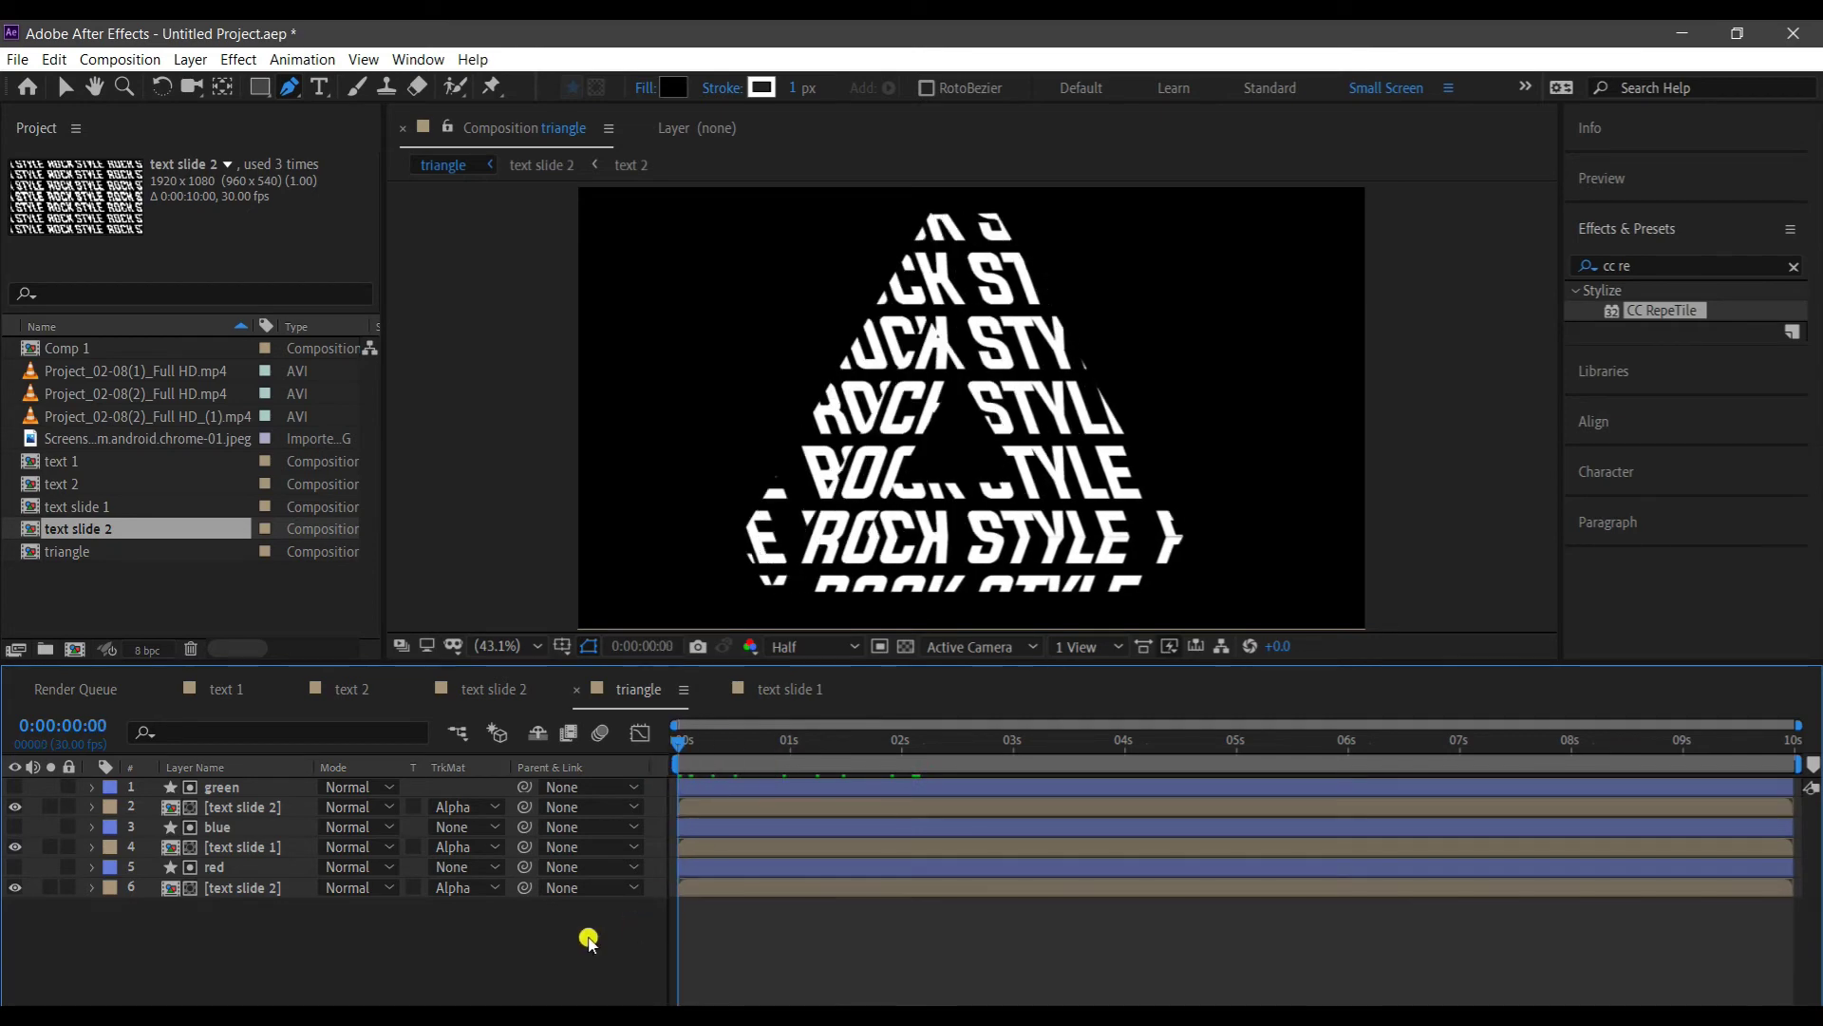
key("space")
left_click(757, 745)
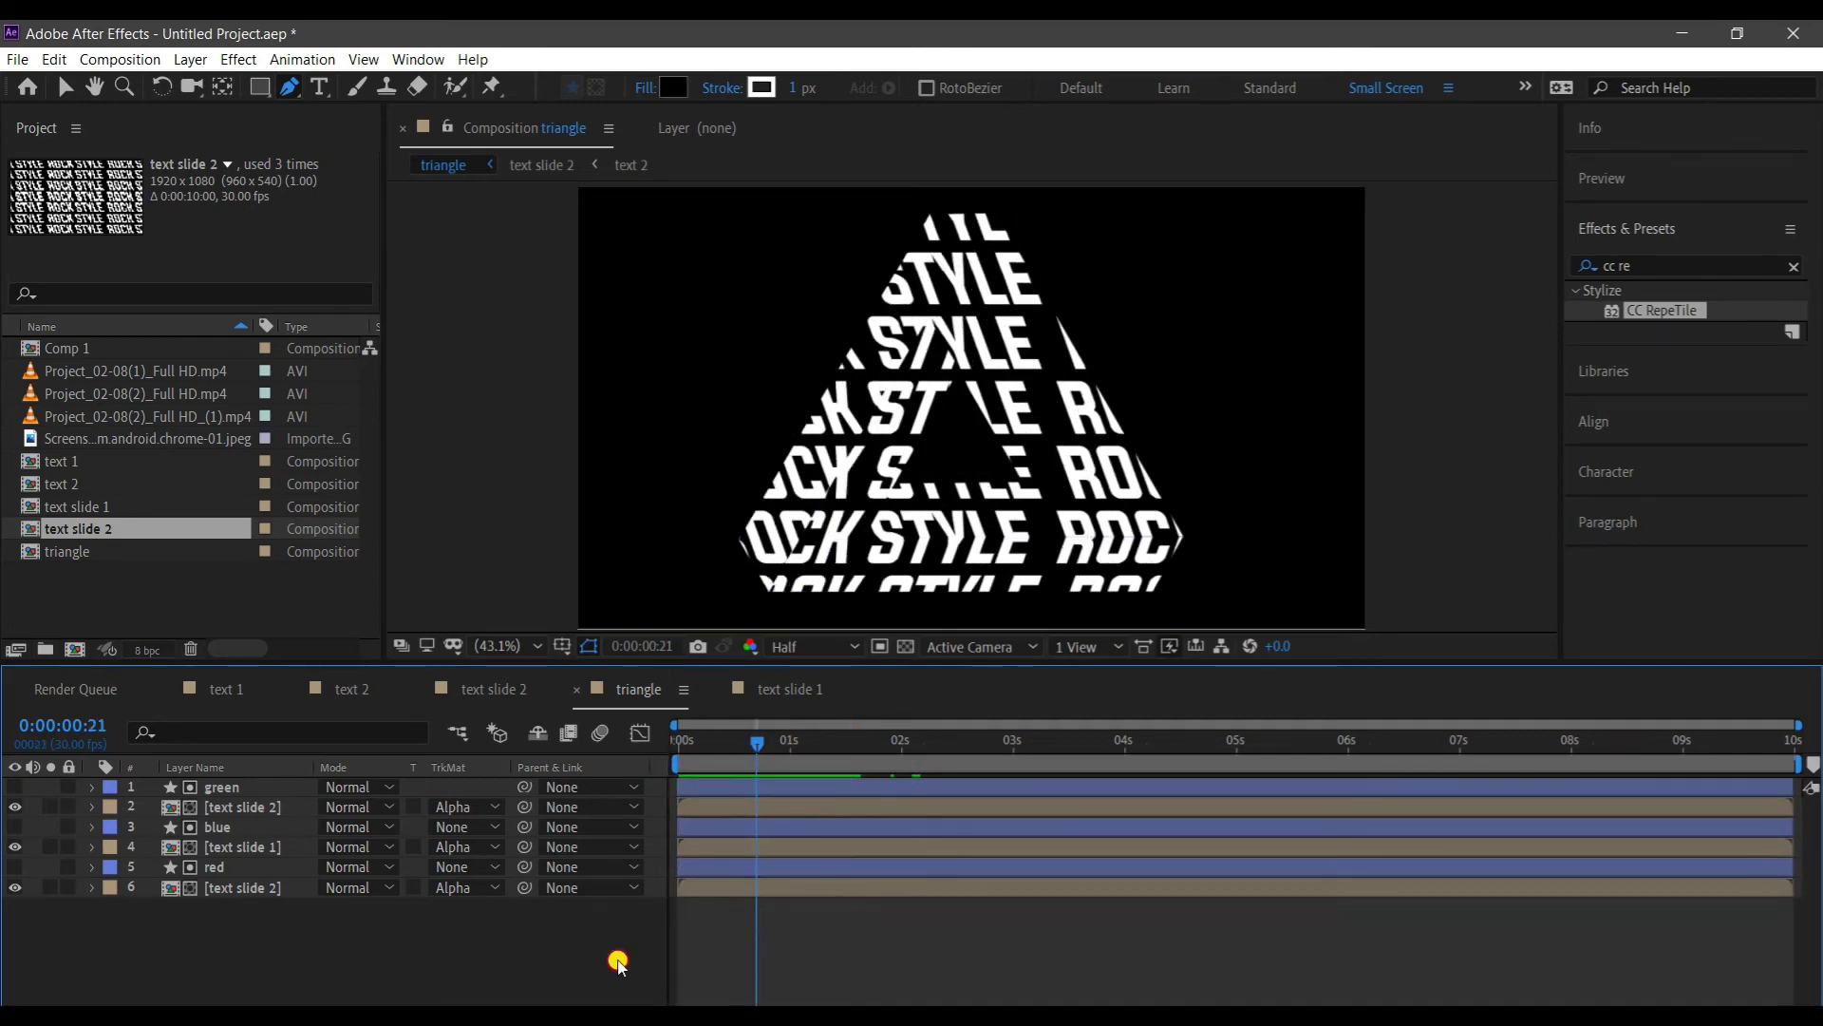
Add a new camera layer to the triangle composition and preview the animation.
right_click(164, 937)
mouse_move(293, 713)
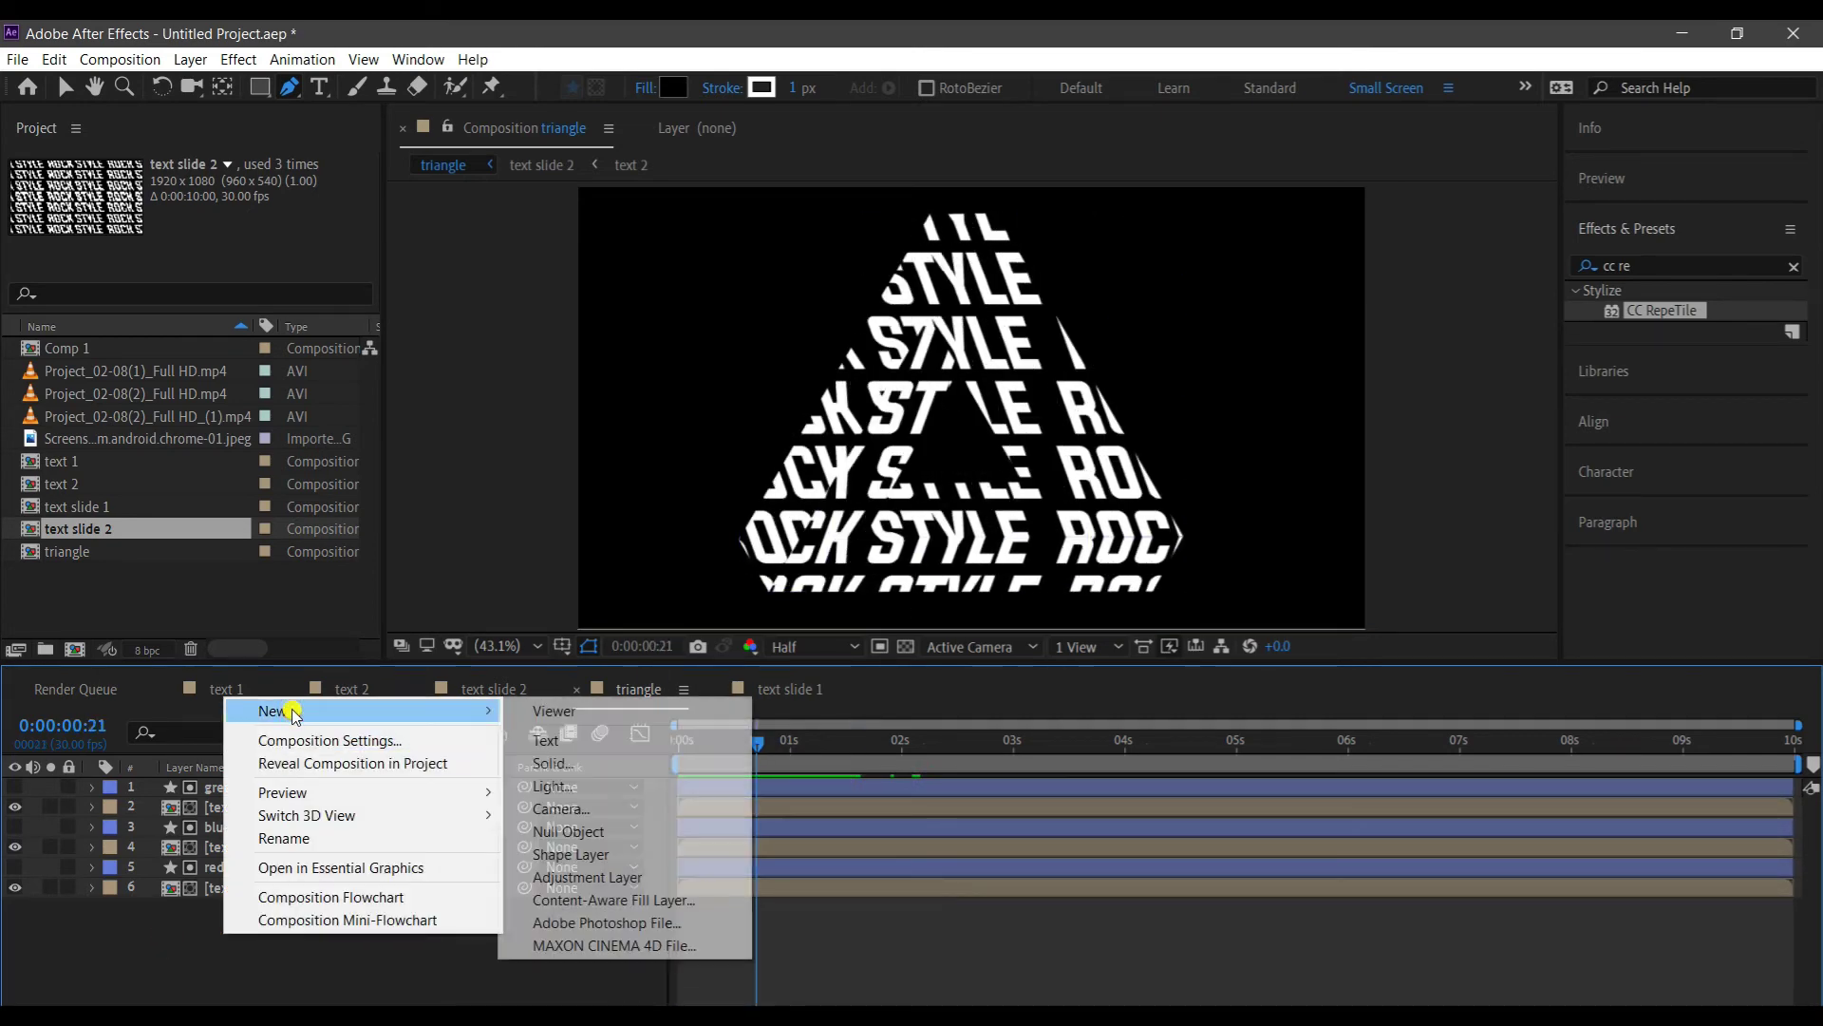
left_click(578, 810)
left_click(1161, 787)
left_click(211, 960)
left_click(677, 739)
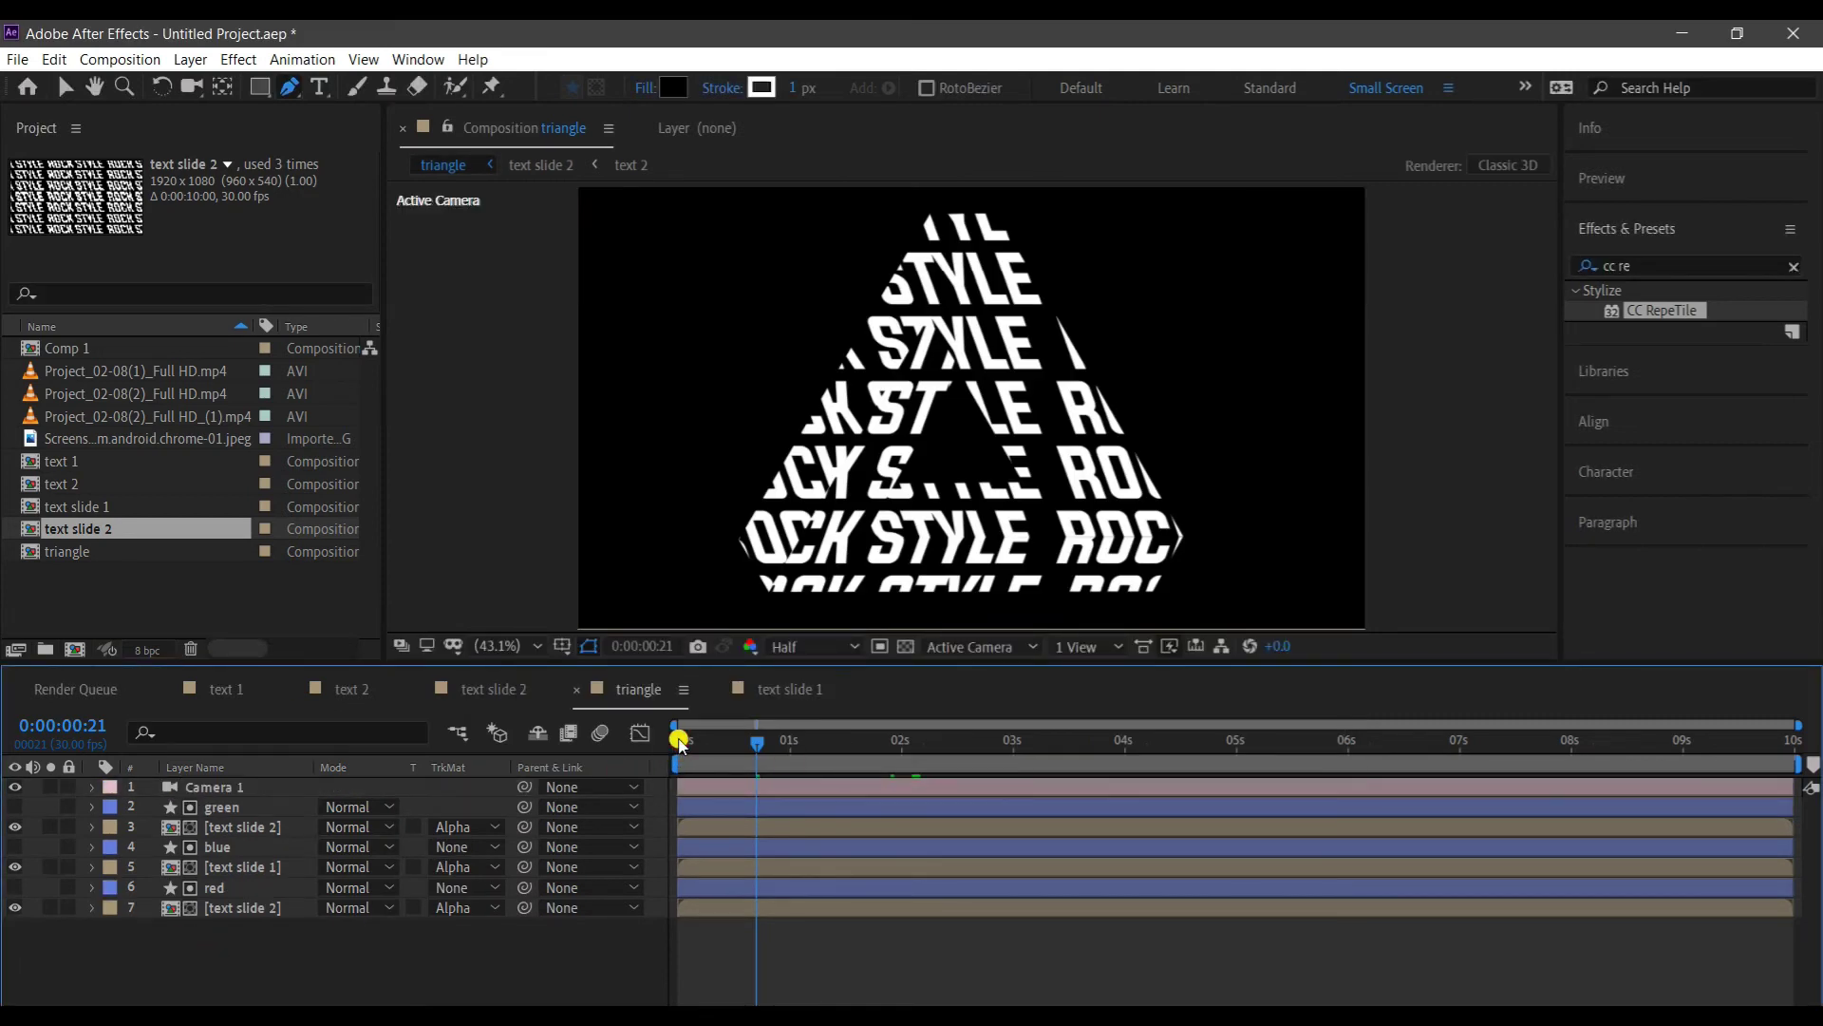
key("space")
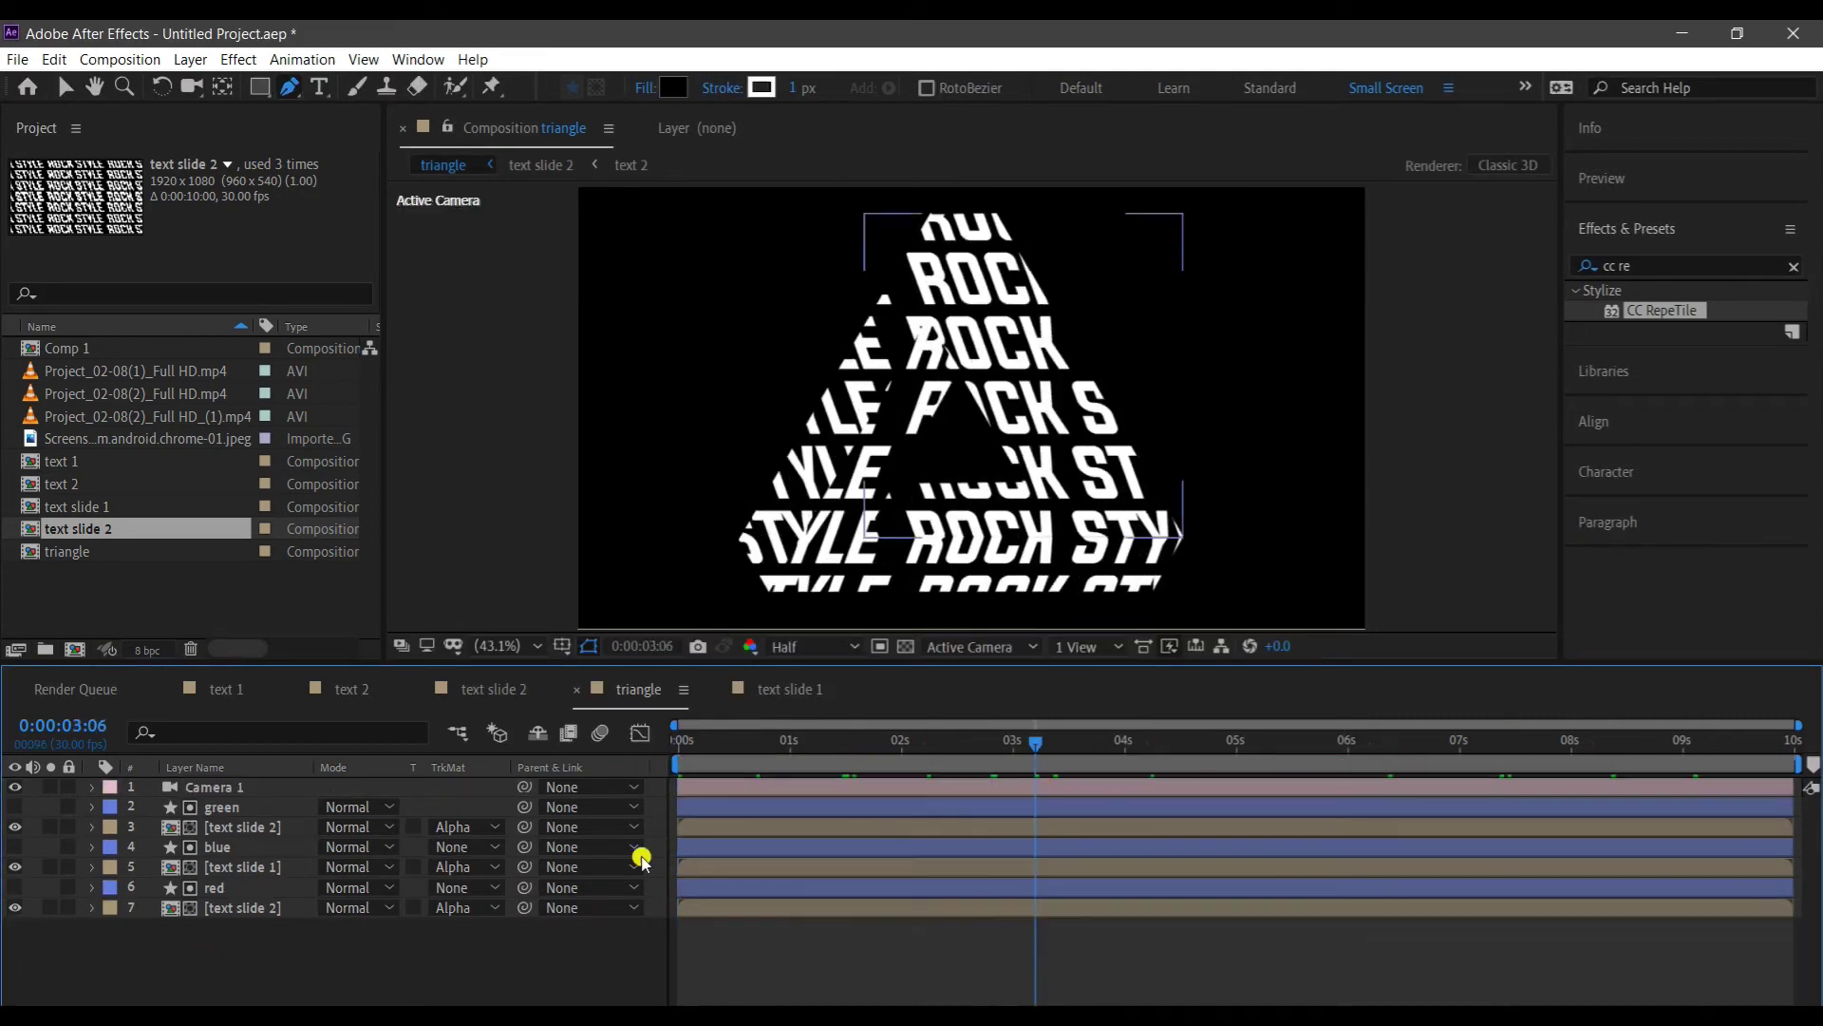
left_click(677, 740)
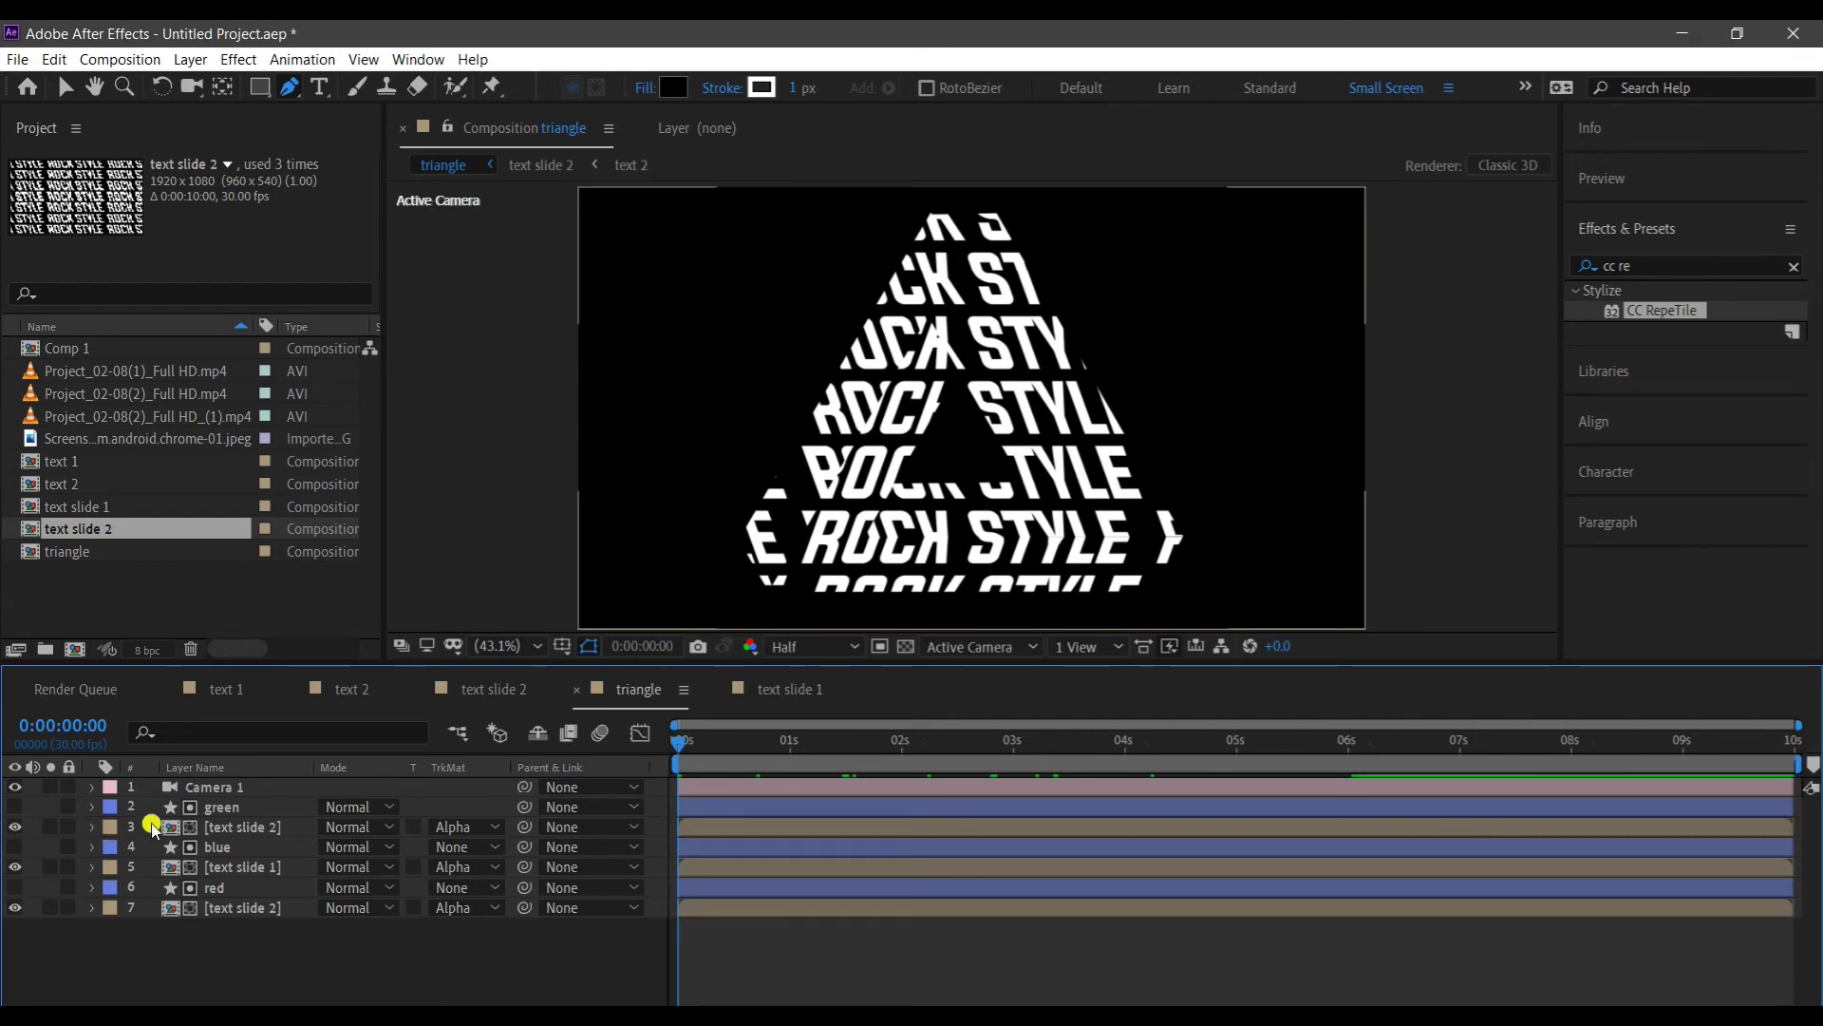
Expand the upper text slide 2 layer's properties with the layer switches columns showing.
left_click(91, 827)
left_click(94, 827)
key("F4")
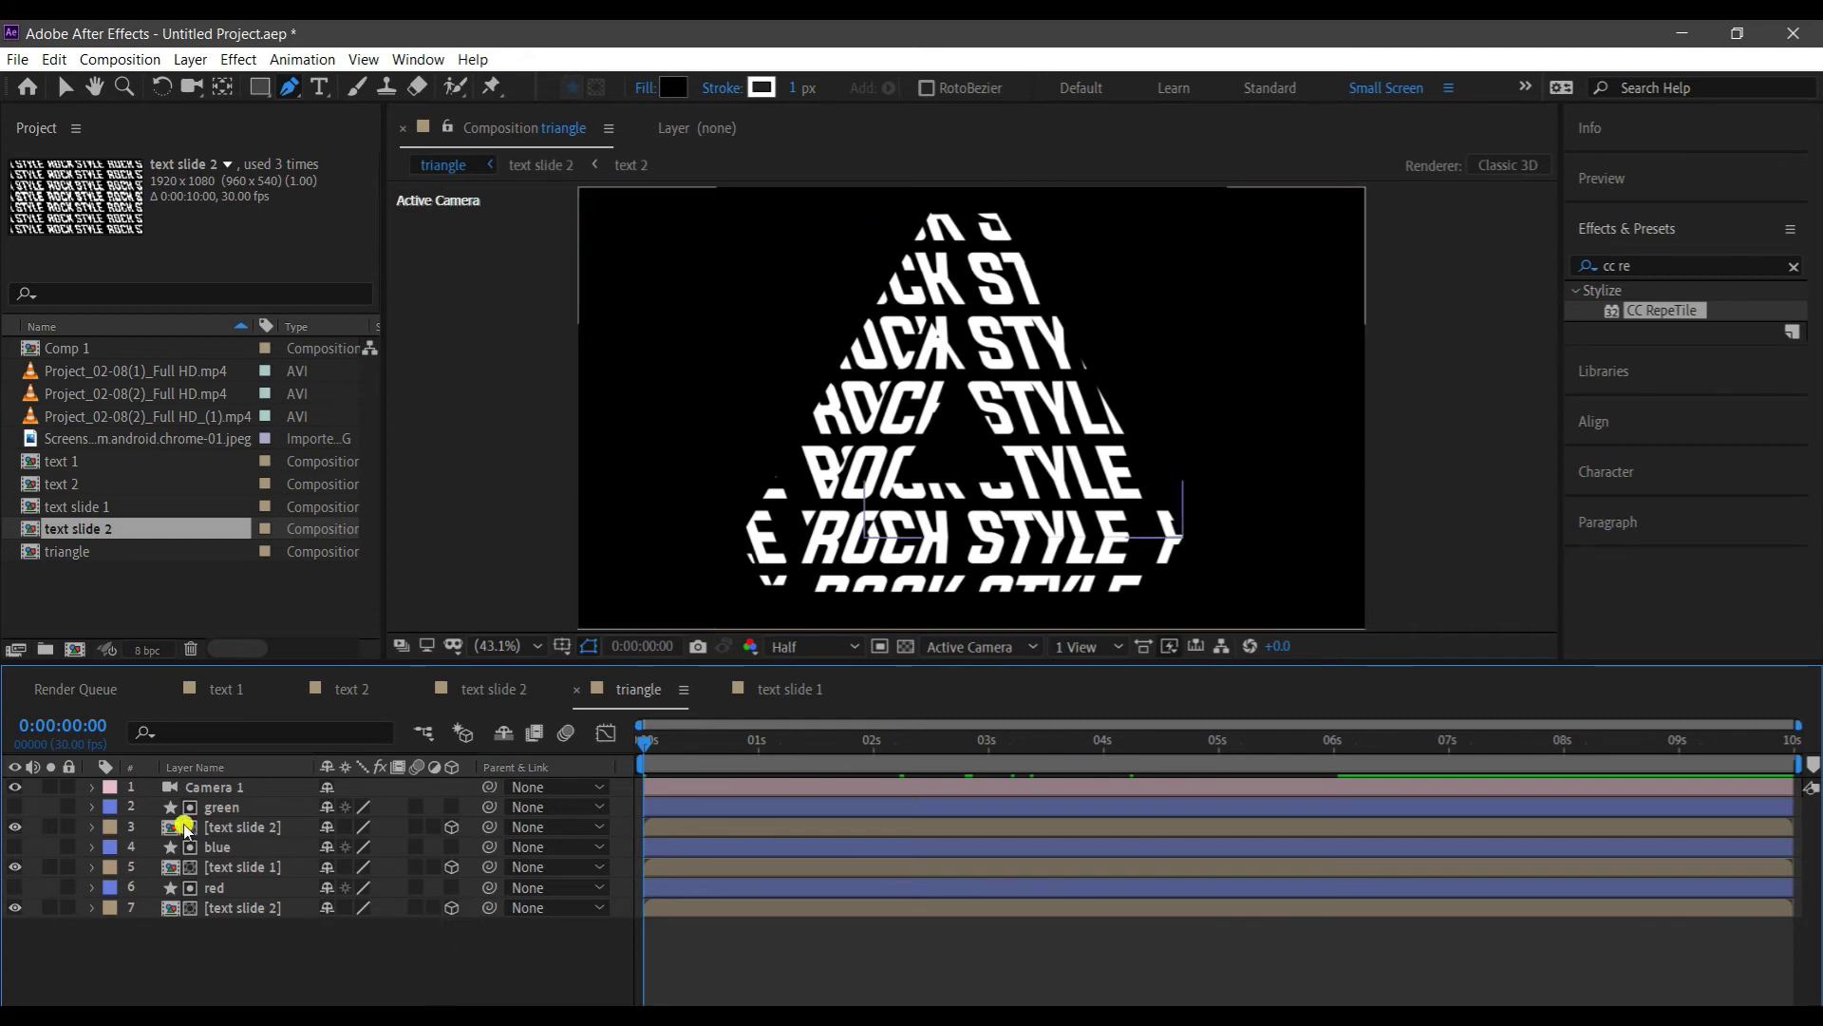
left_click(91, 826)
Rotate the upper text slide 2 layer 33° around Y and about 24° around Z.
left_click(115, 847)
scroll(801, 912, "down", 3)
scroll(309, 935, "up", 3)
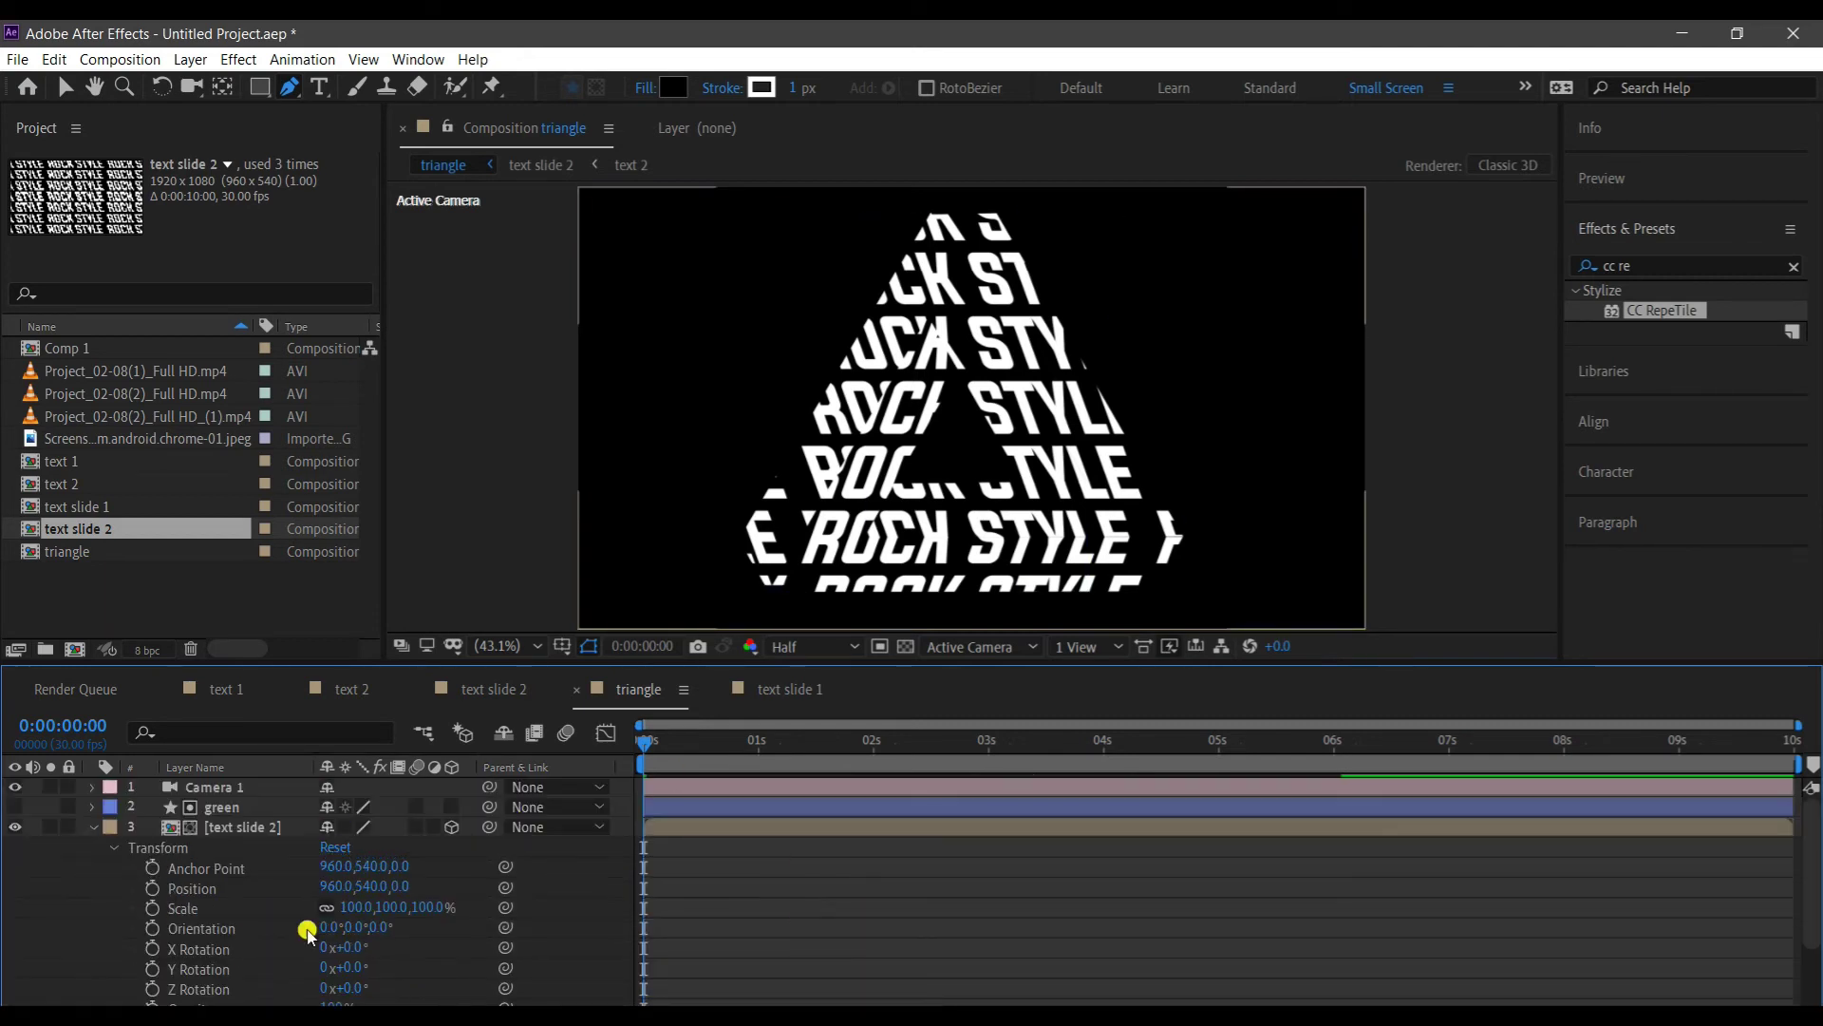
scroll(323, 912, "down", 3)
type("33")
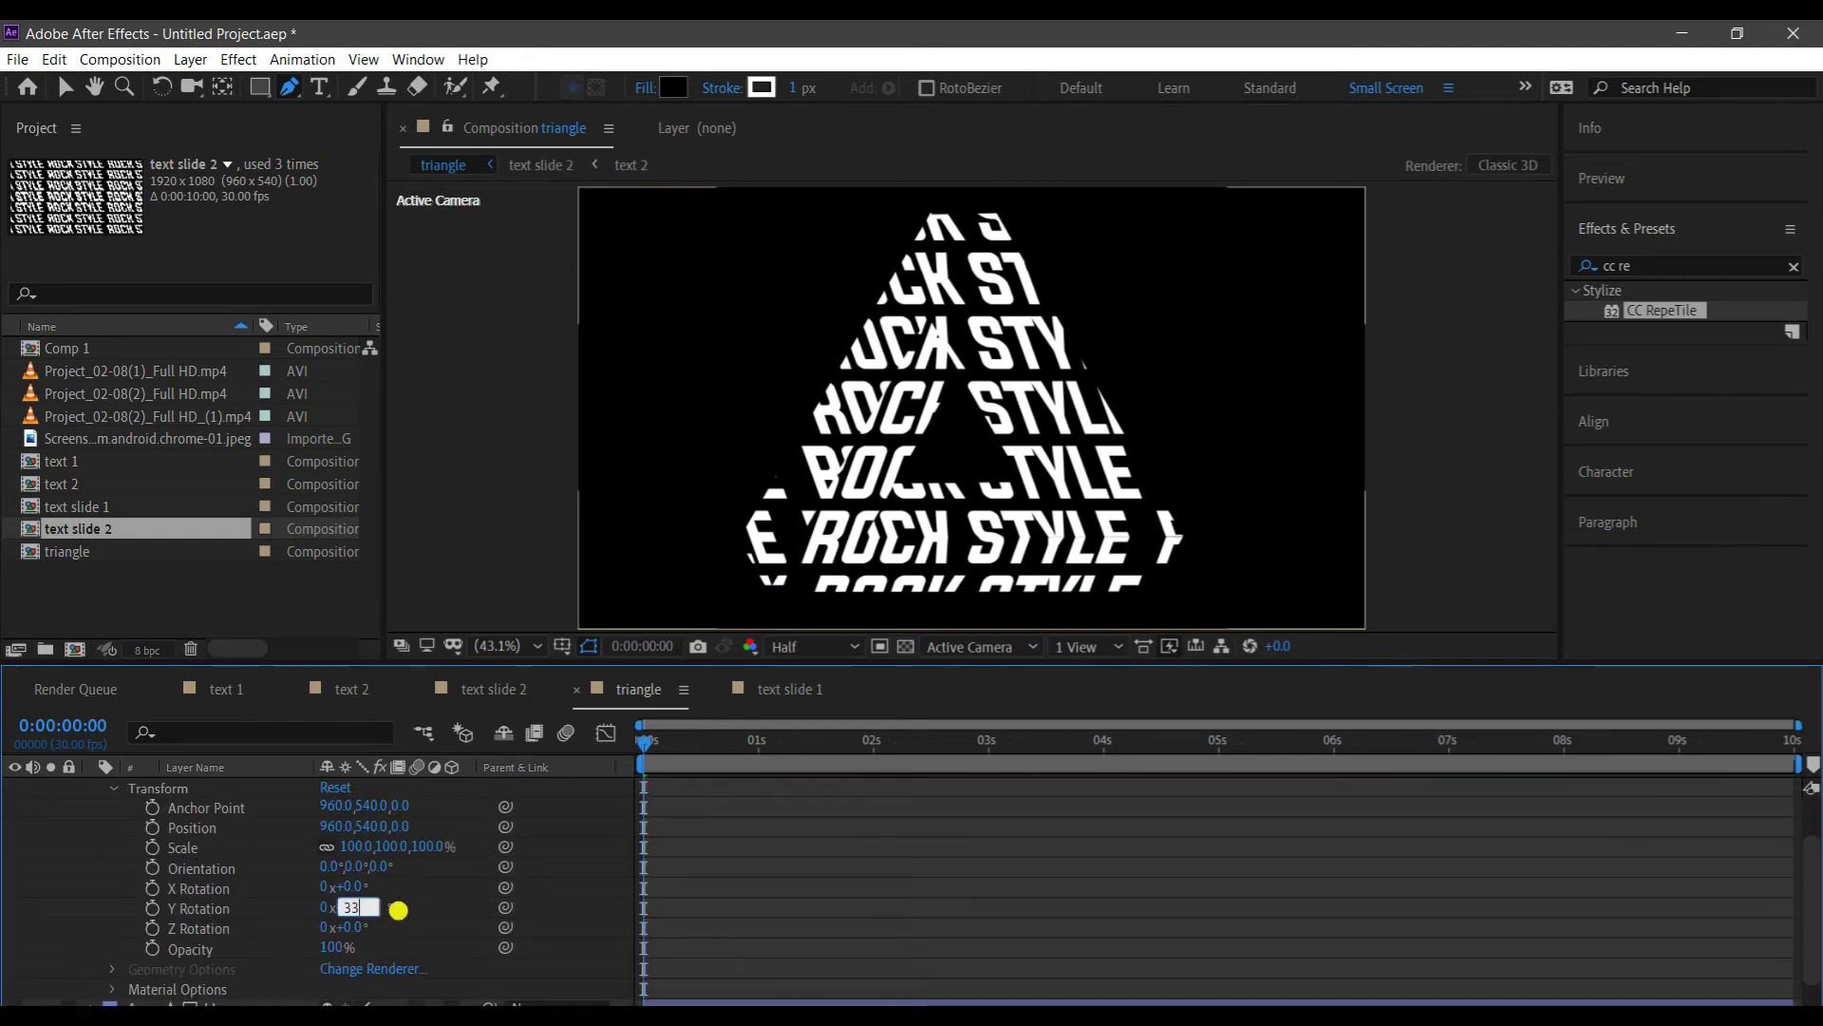
key("Return")
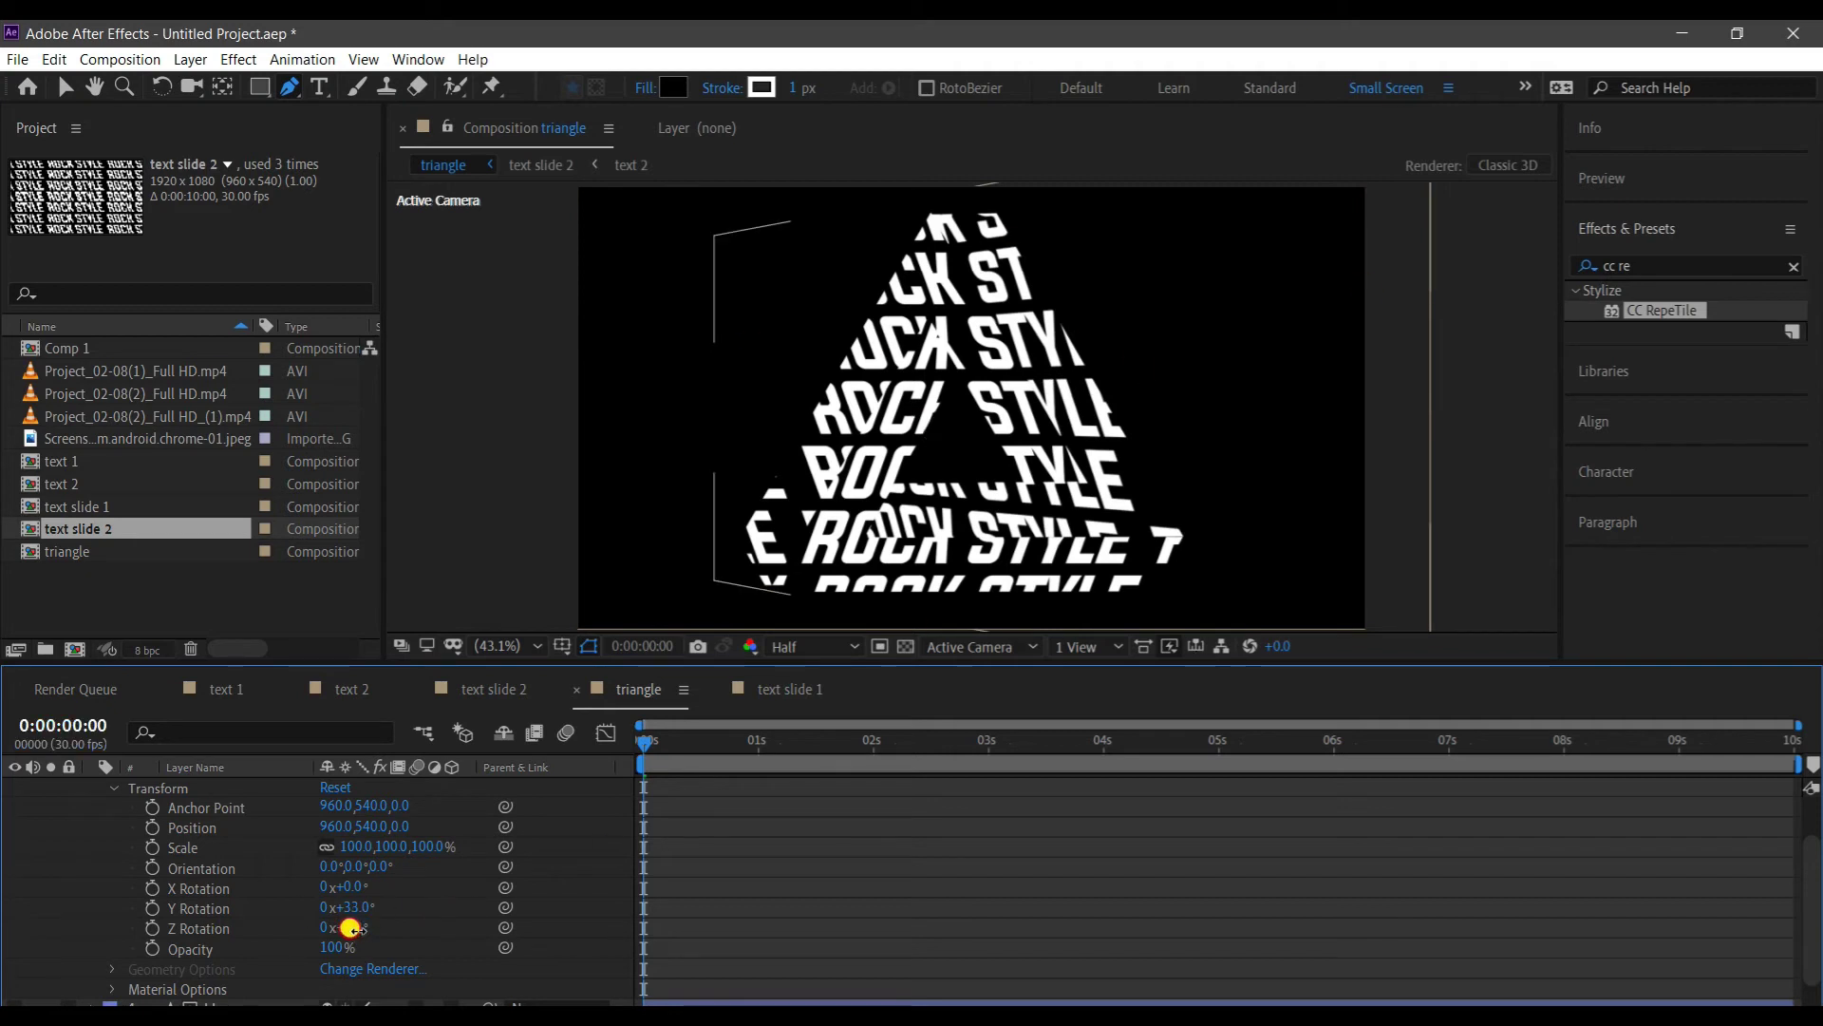
left_click_drag(349, 928, 377, 927)
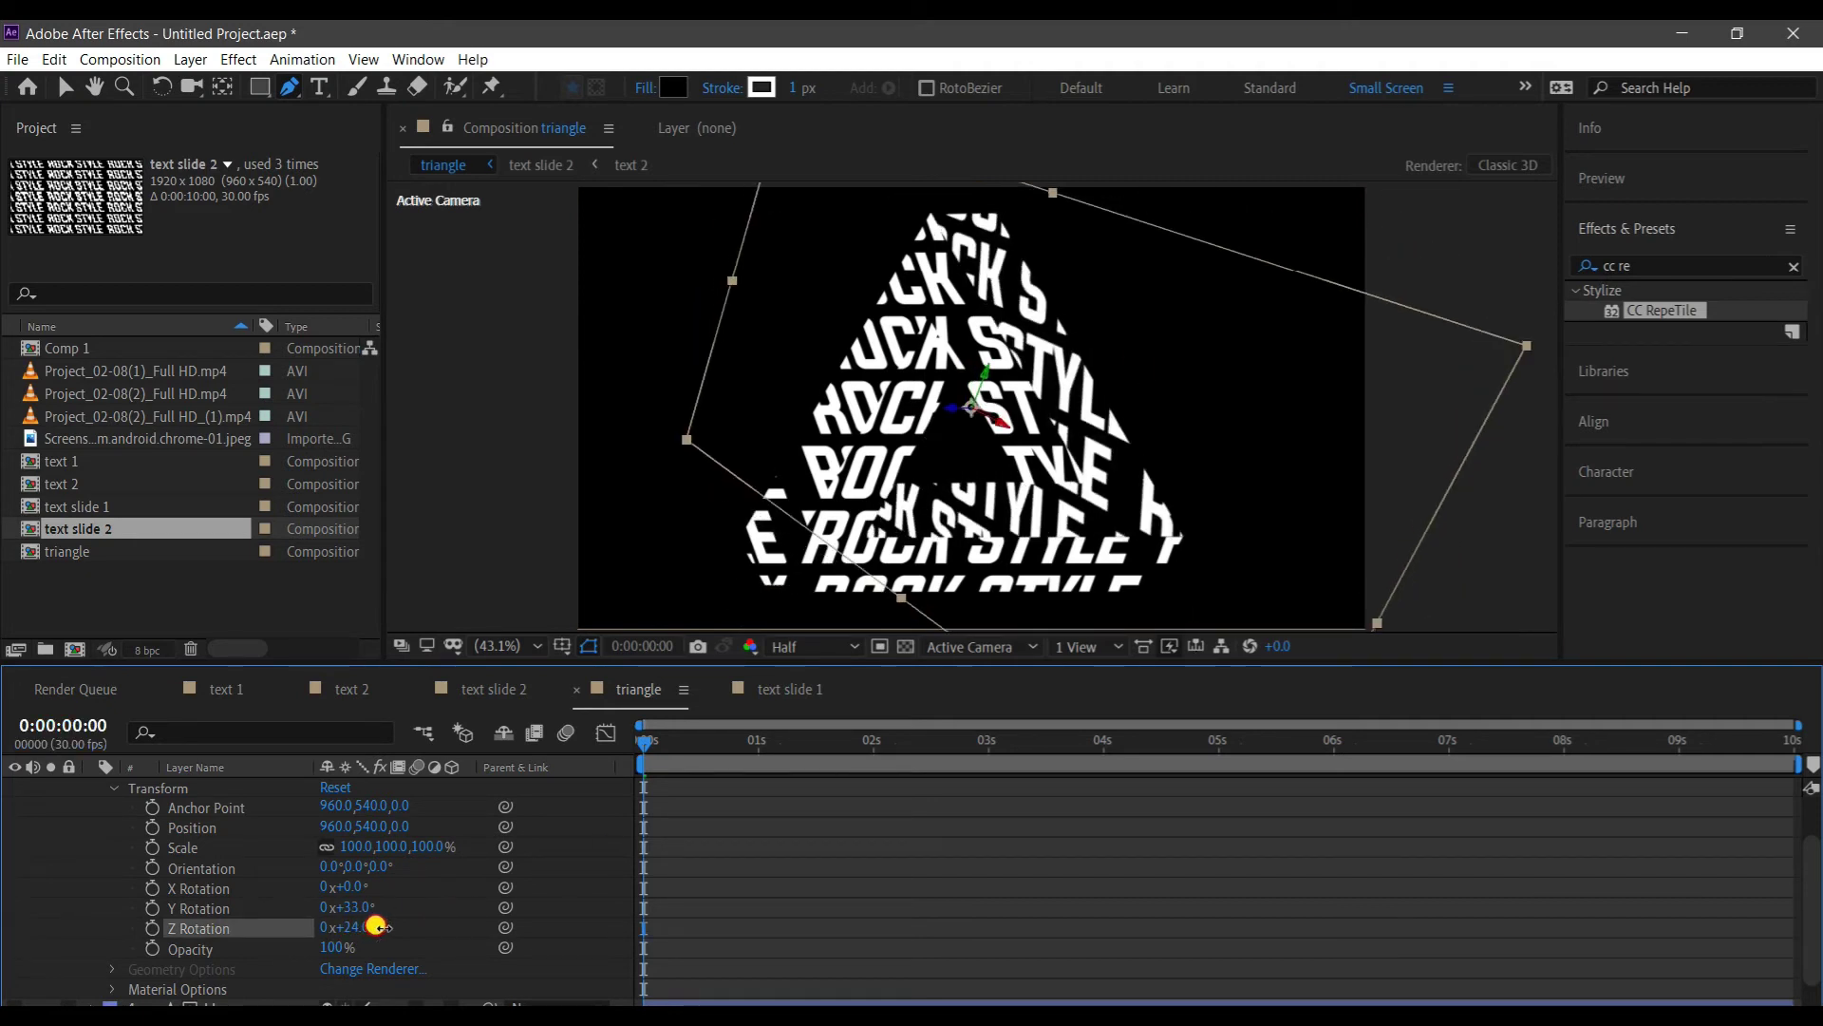
scroll(114, 834, "up", 3)
left_click(91, 826)
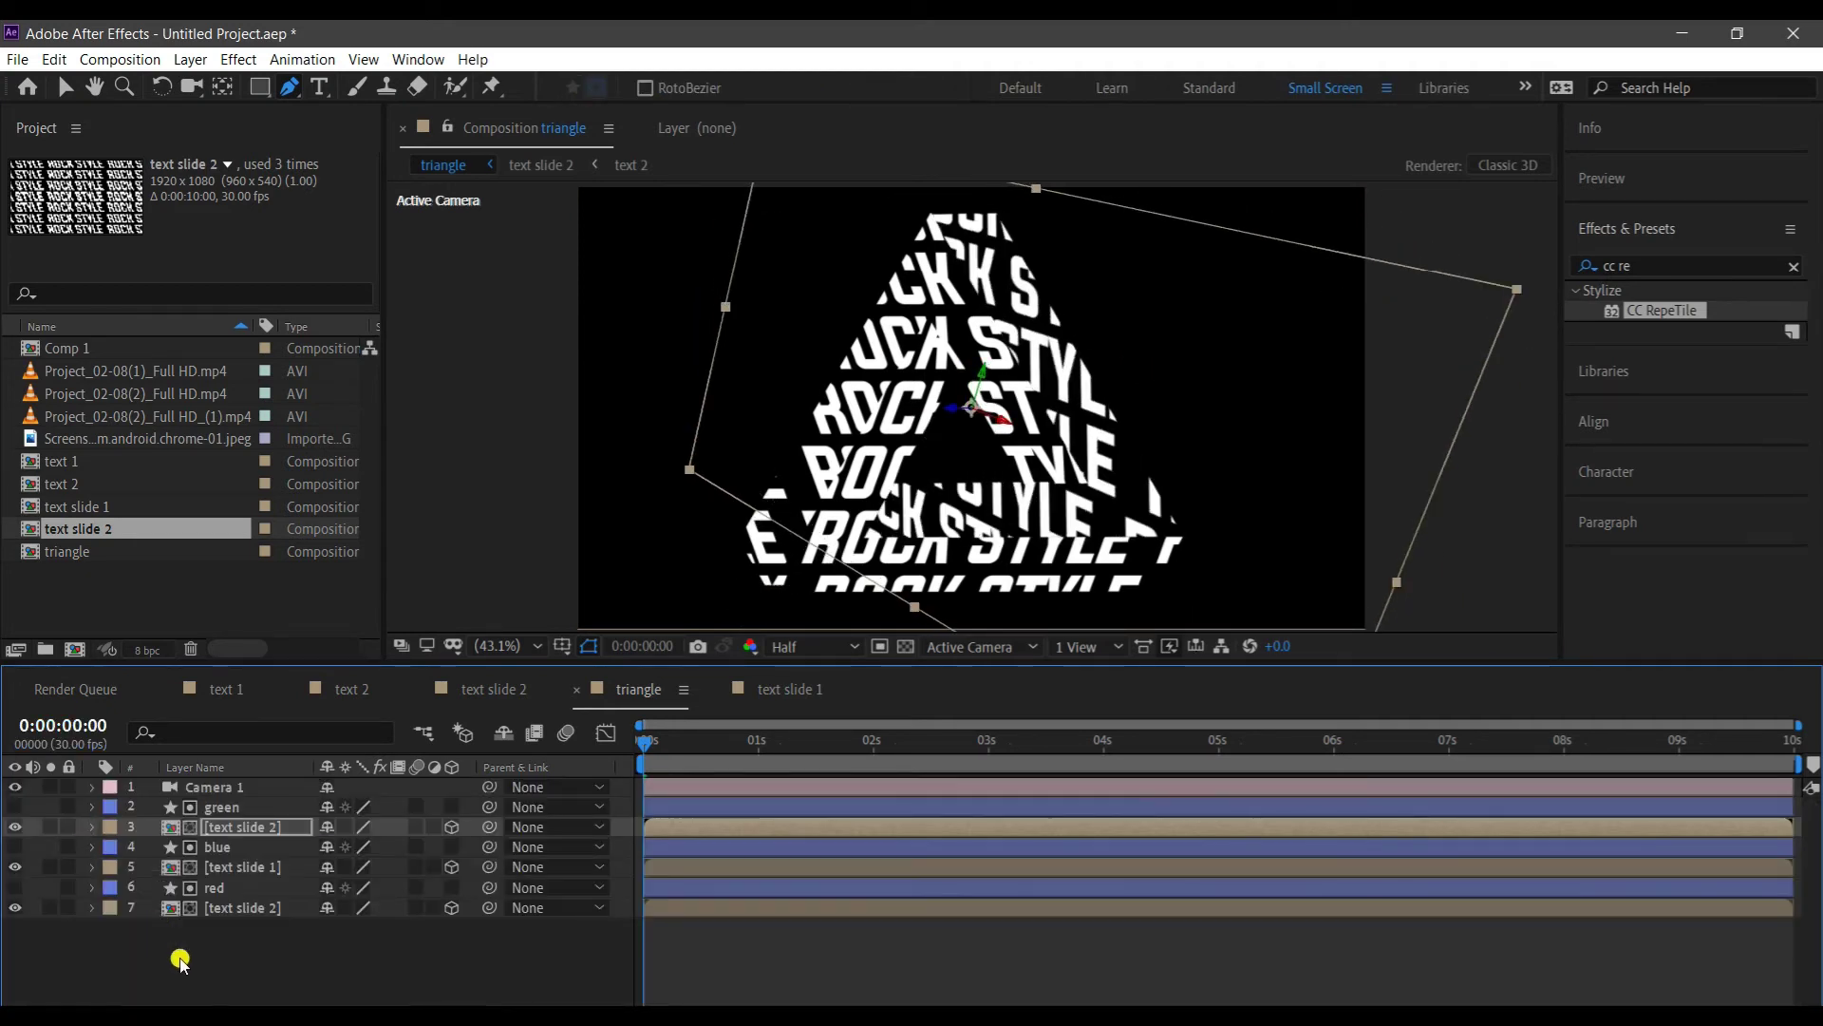
Give the text slide 1 layer a -180° Y rotation and a 3° X tilt.
left_click(230, 867)
left_click(91, 867)
left_click(111, 887)
scroll(398, 950, "down", 3)
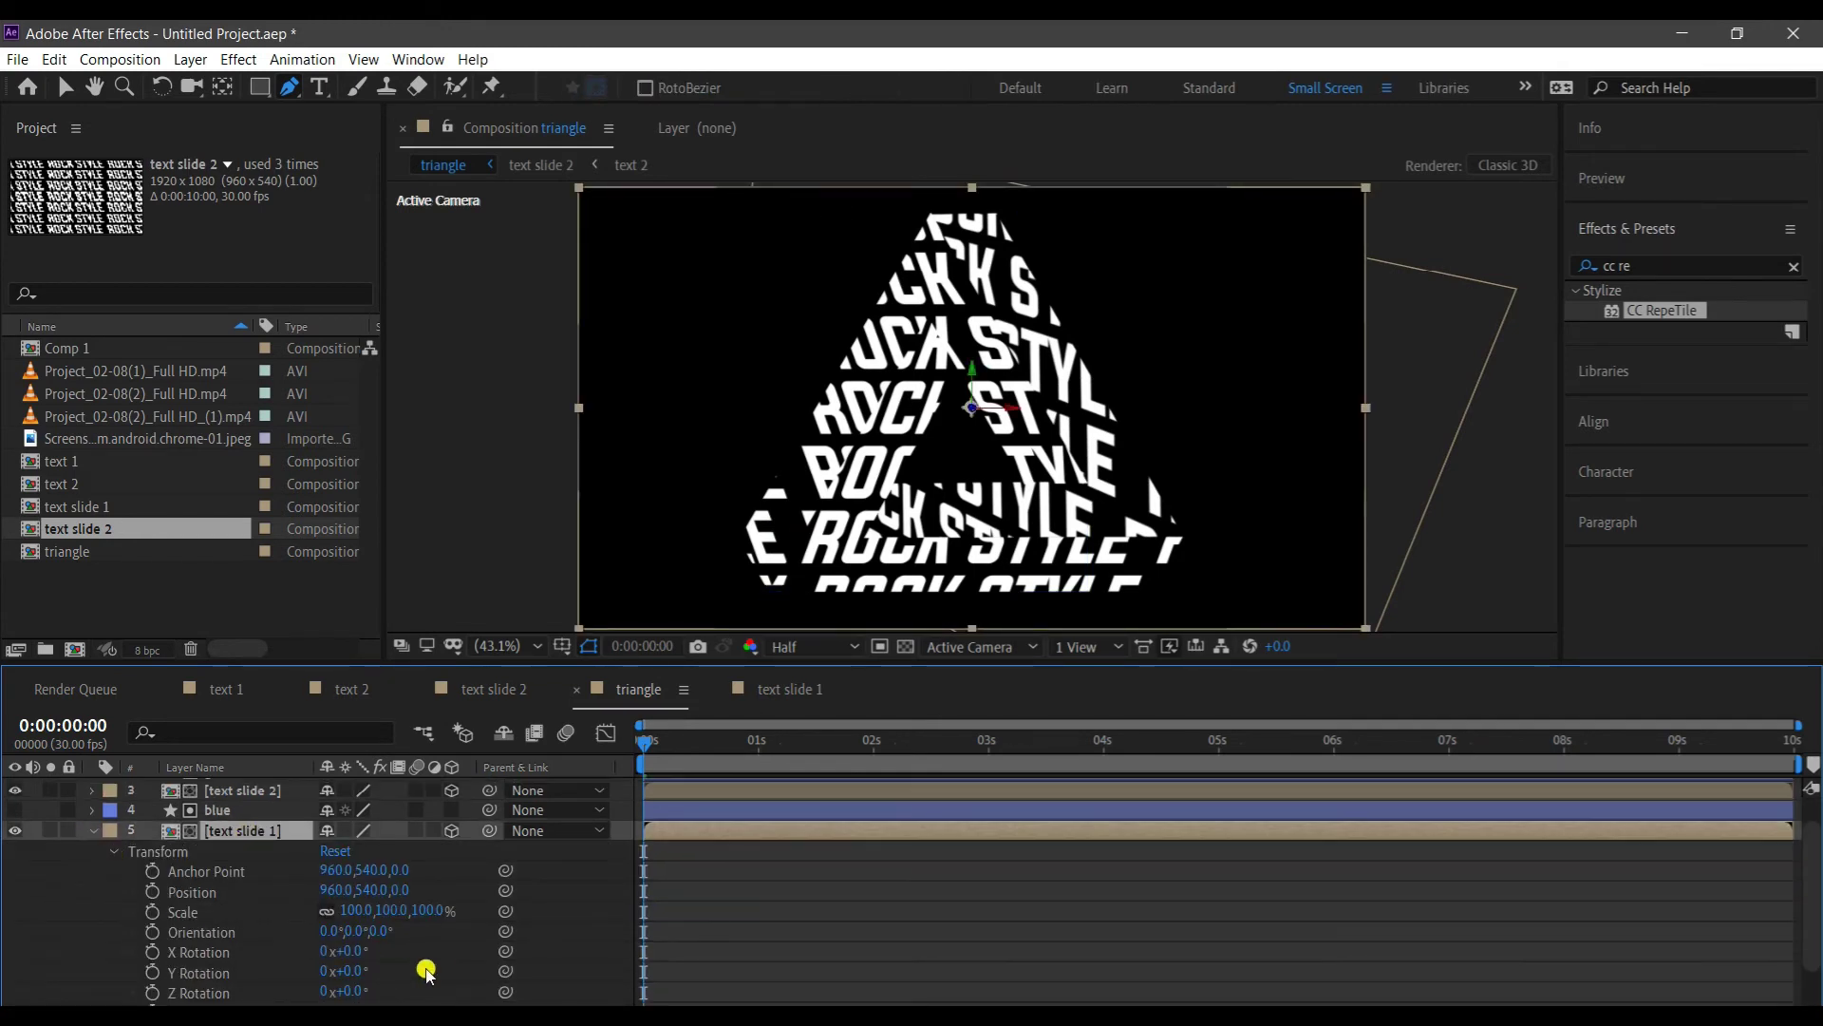
left_click_drag(345, 891, 167, 928)
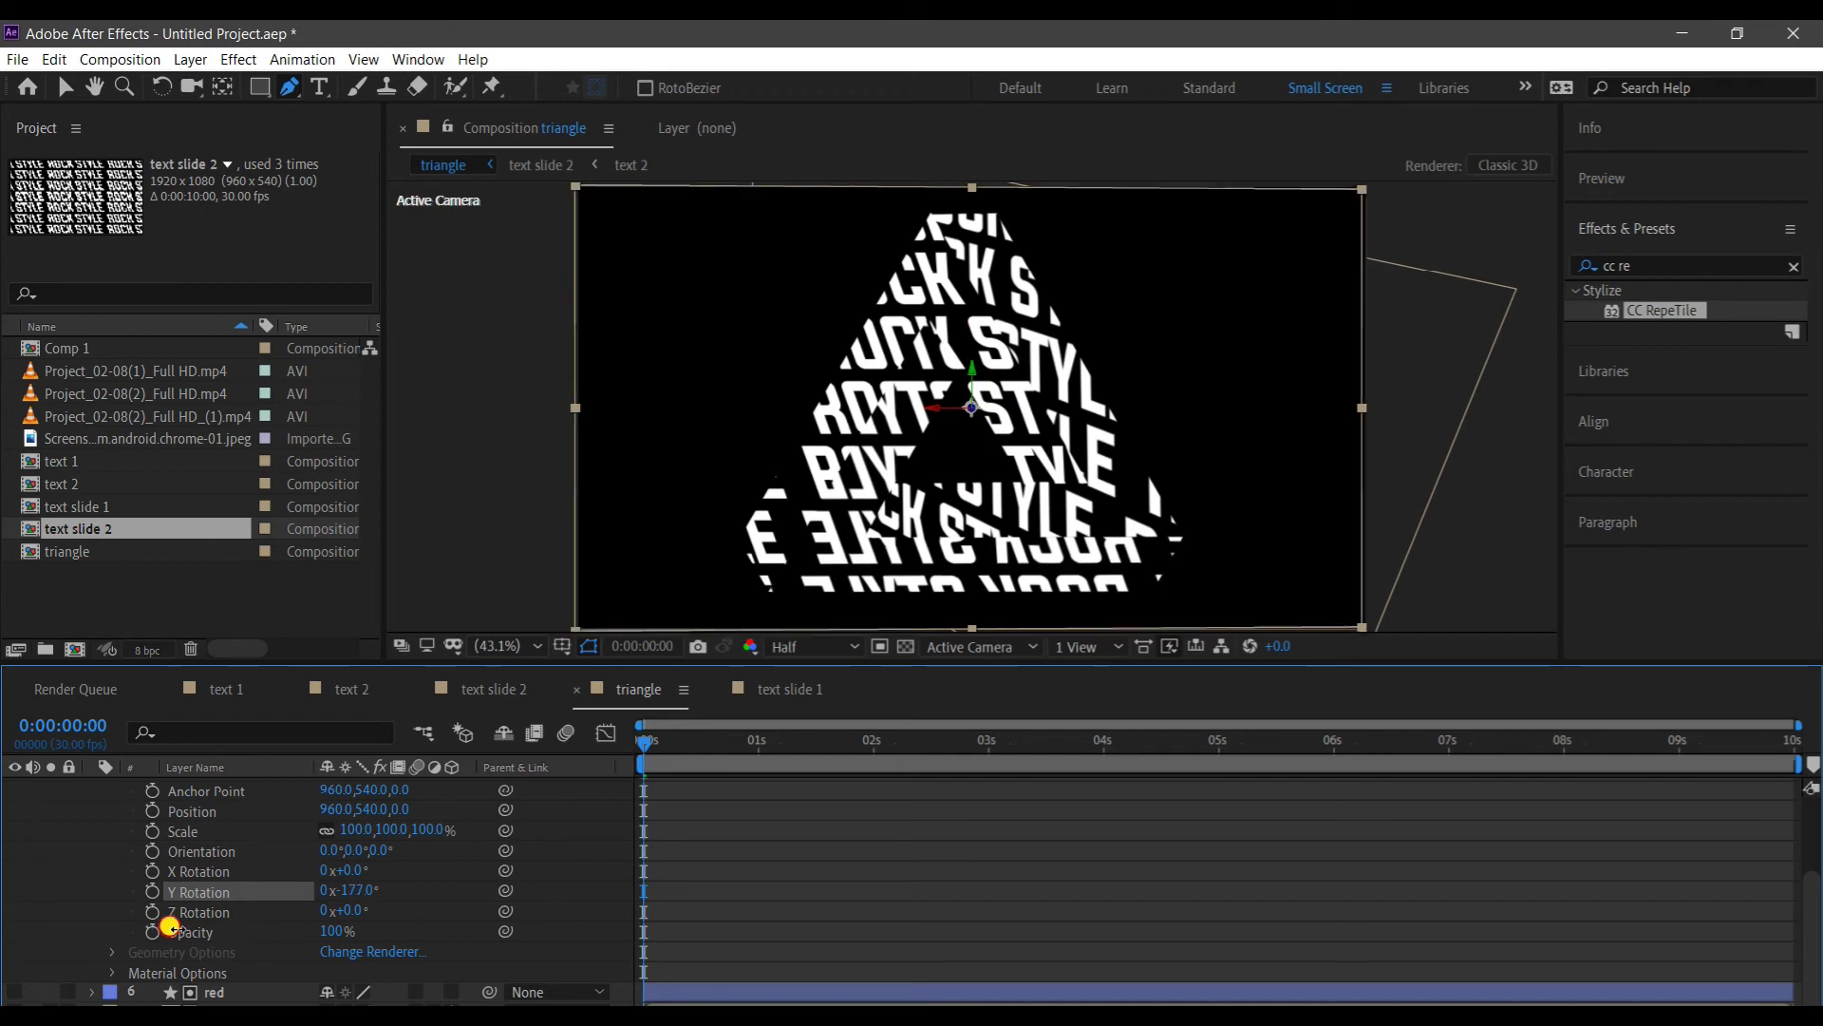
left_click_drag(167, 928, 369, 889)
mouse_move(326, 870)
left_mouse_down()
mouse_move(358, 870)
mouse_move(330, 898)
left_mouse_up()
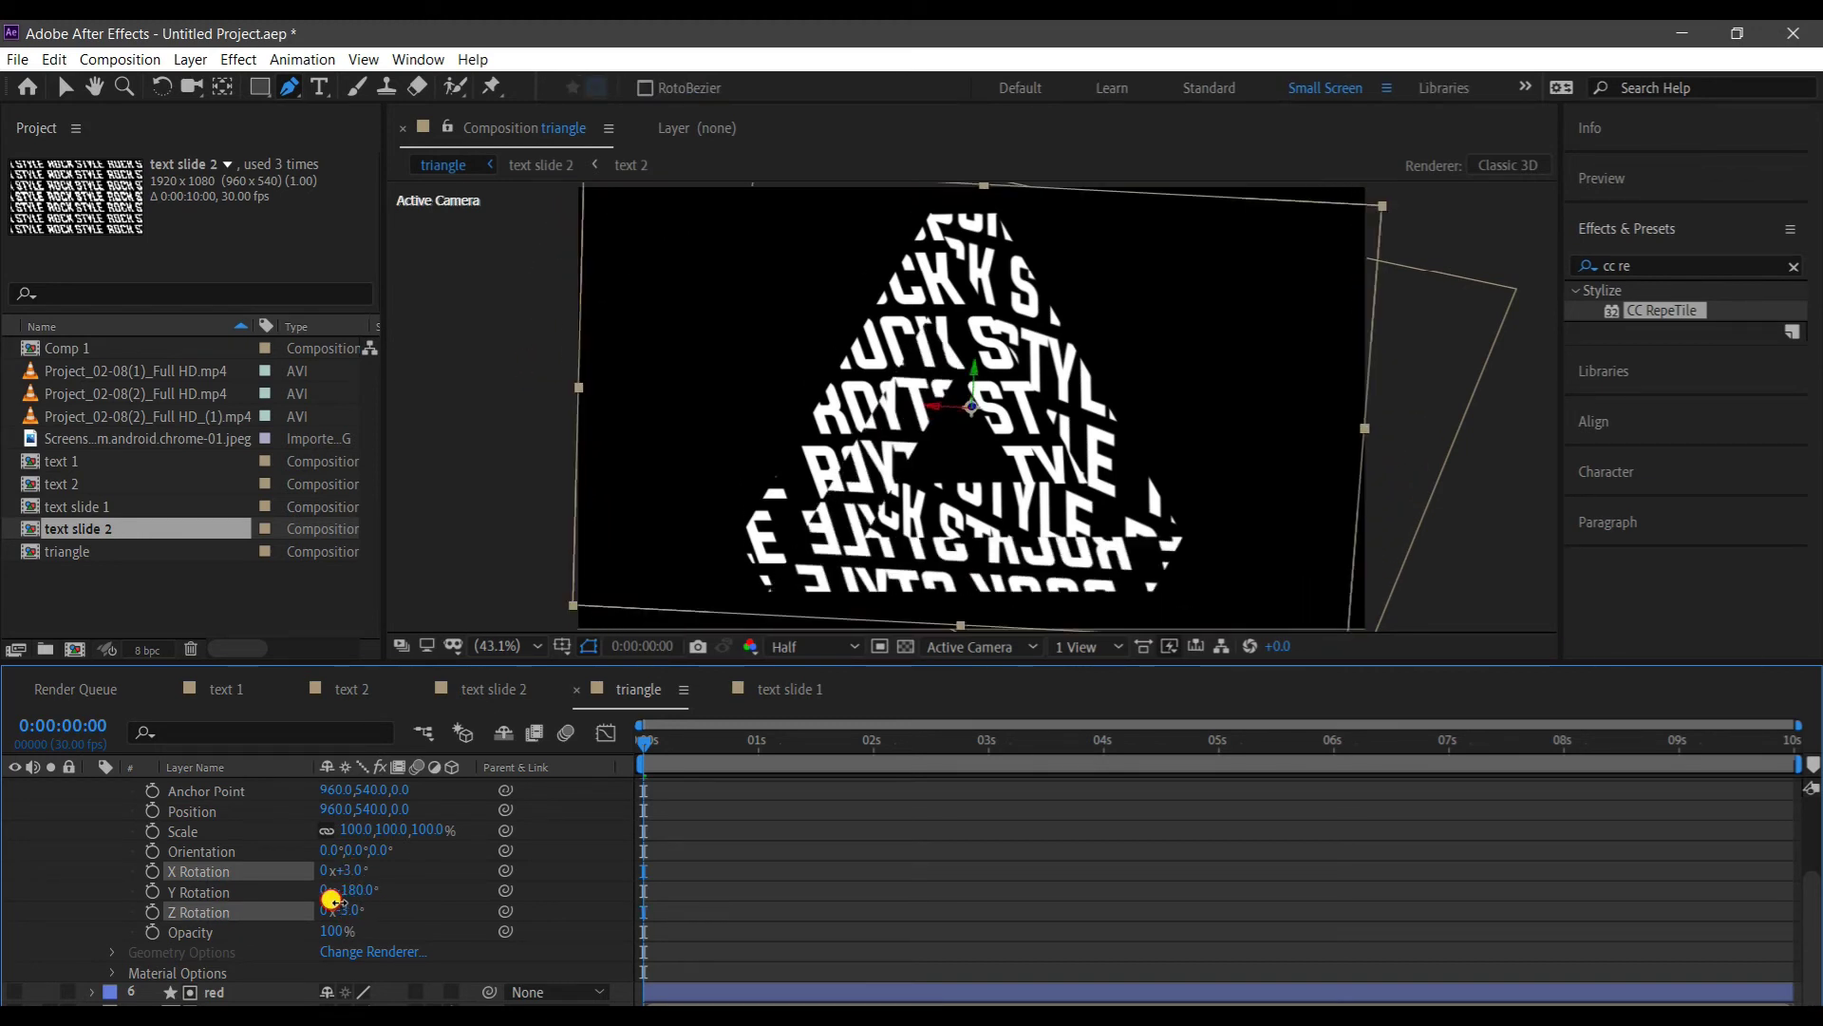
scroll(95, 859, "up", 3)
Tilt the bottom text slide 2 layer slightly around X.
left_click(91, 866)
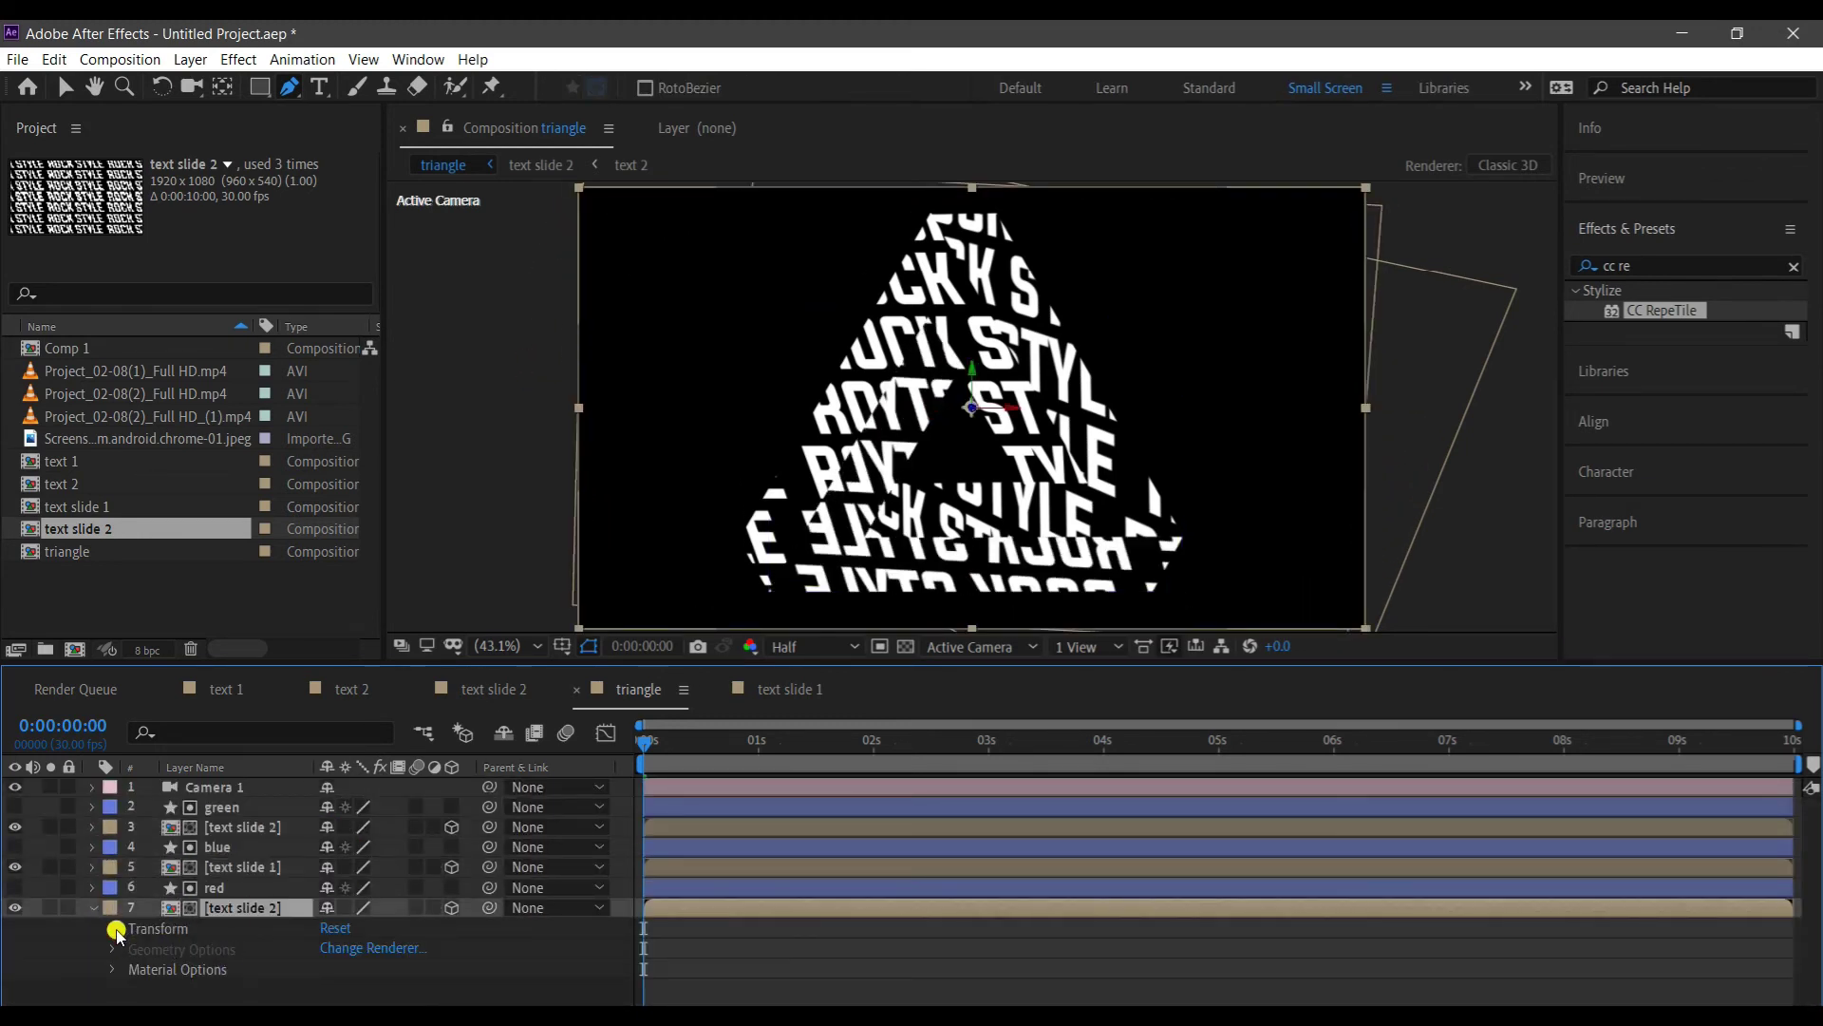
left_click(115, 929)
scroll(468, 903, "down", 2)
scroll(315, 872, "down", 1)
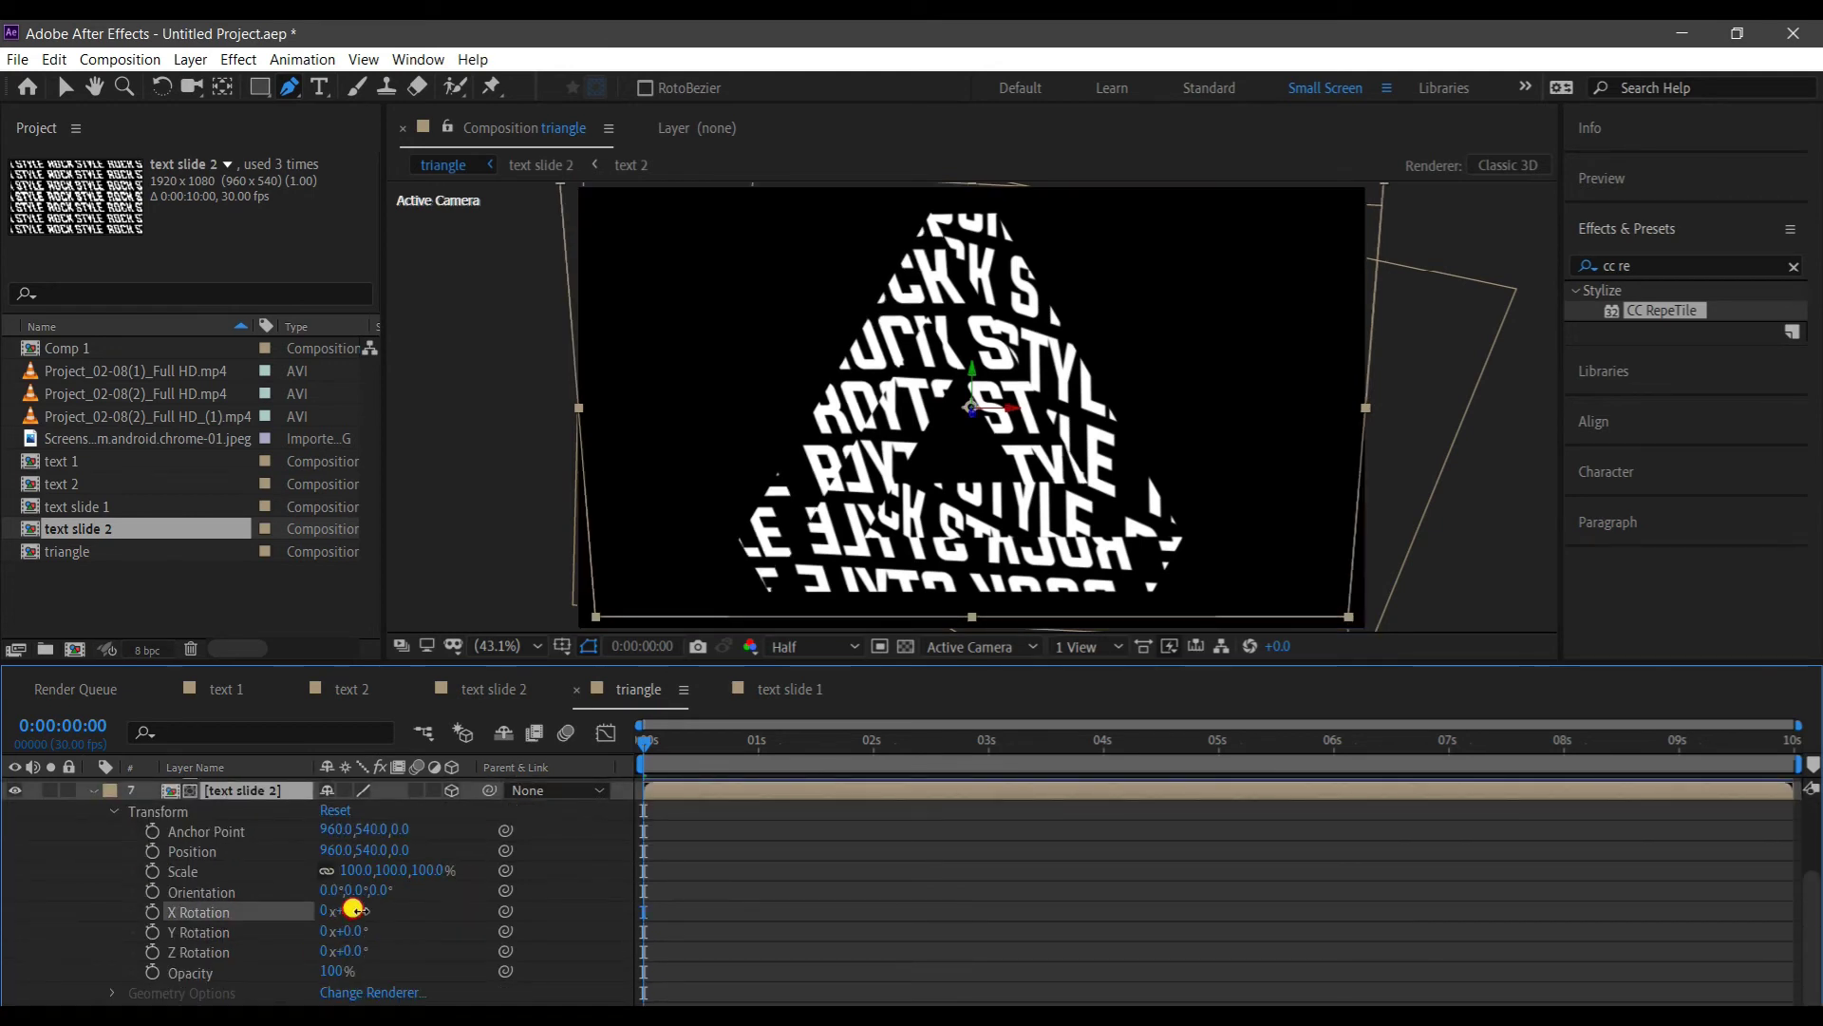
mouse_move(345, 914)
left_mouse_down()
mouse_move(363, 928)
mouse_move(337, 952)
left_mouse_up()
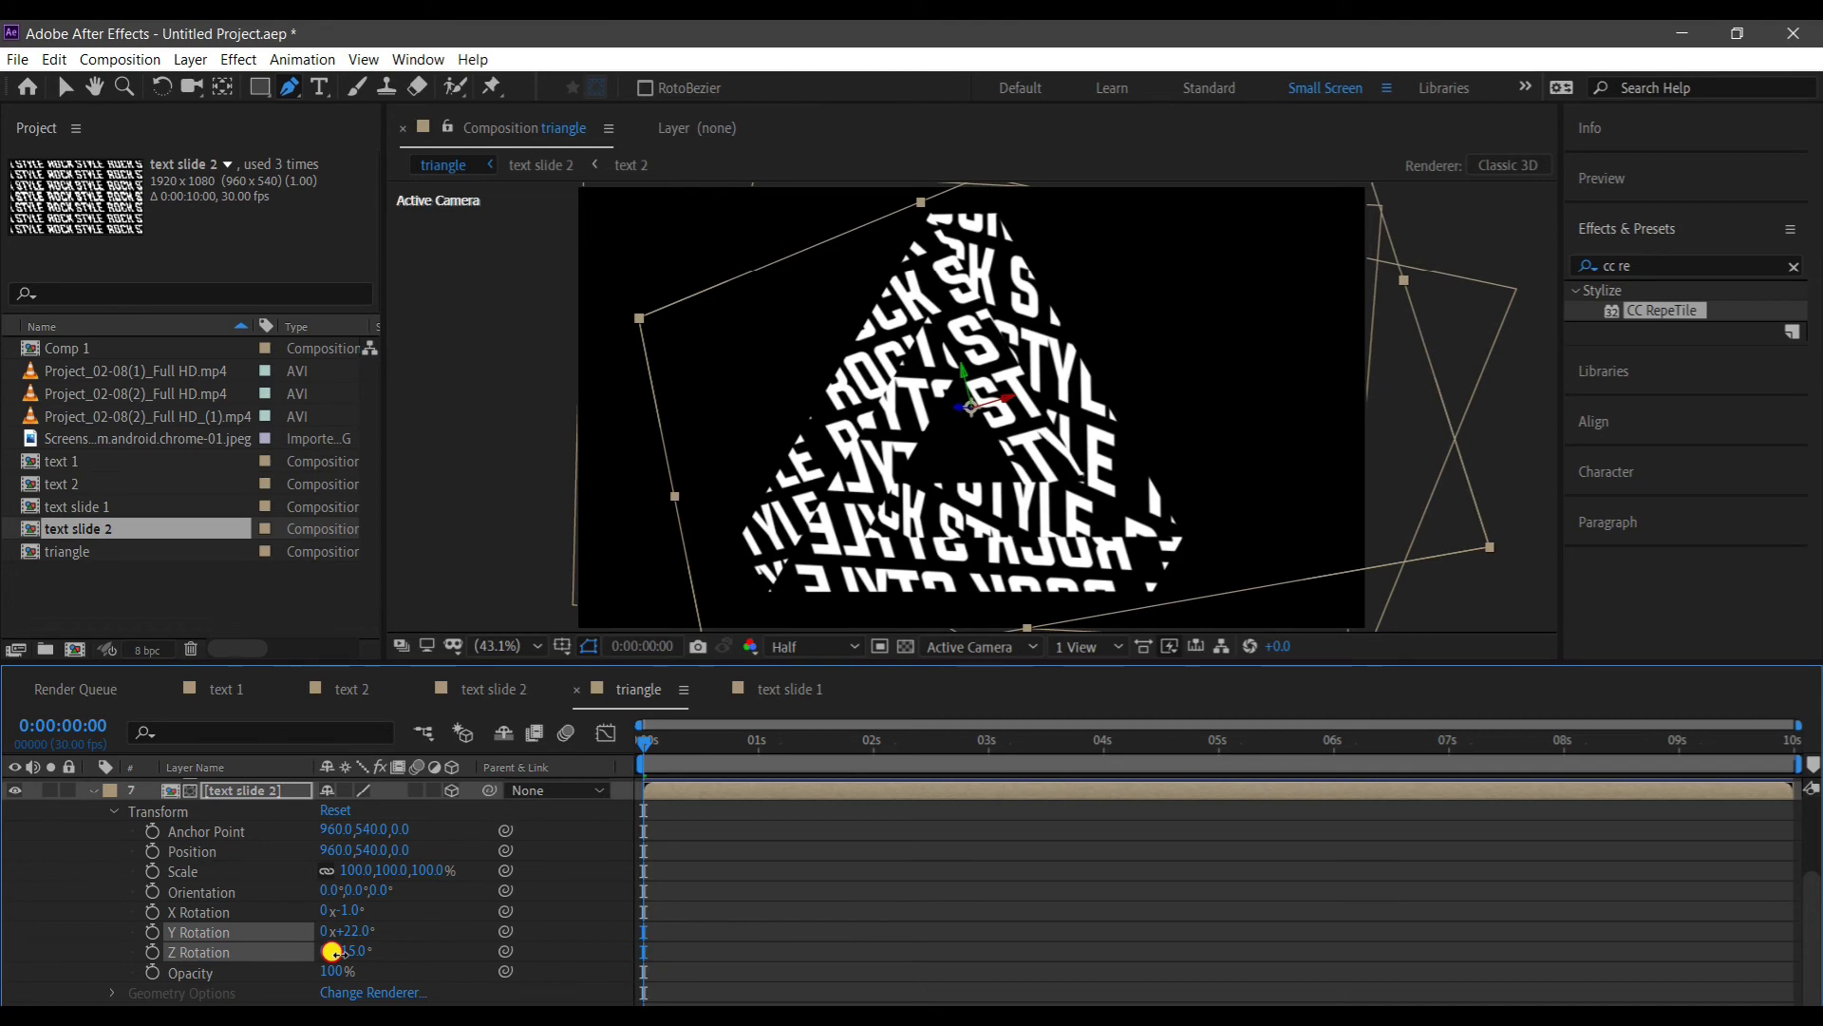
scroll(56, 864, "up", 3)
left_click(91, 907)
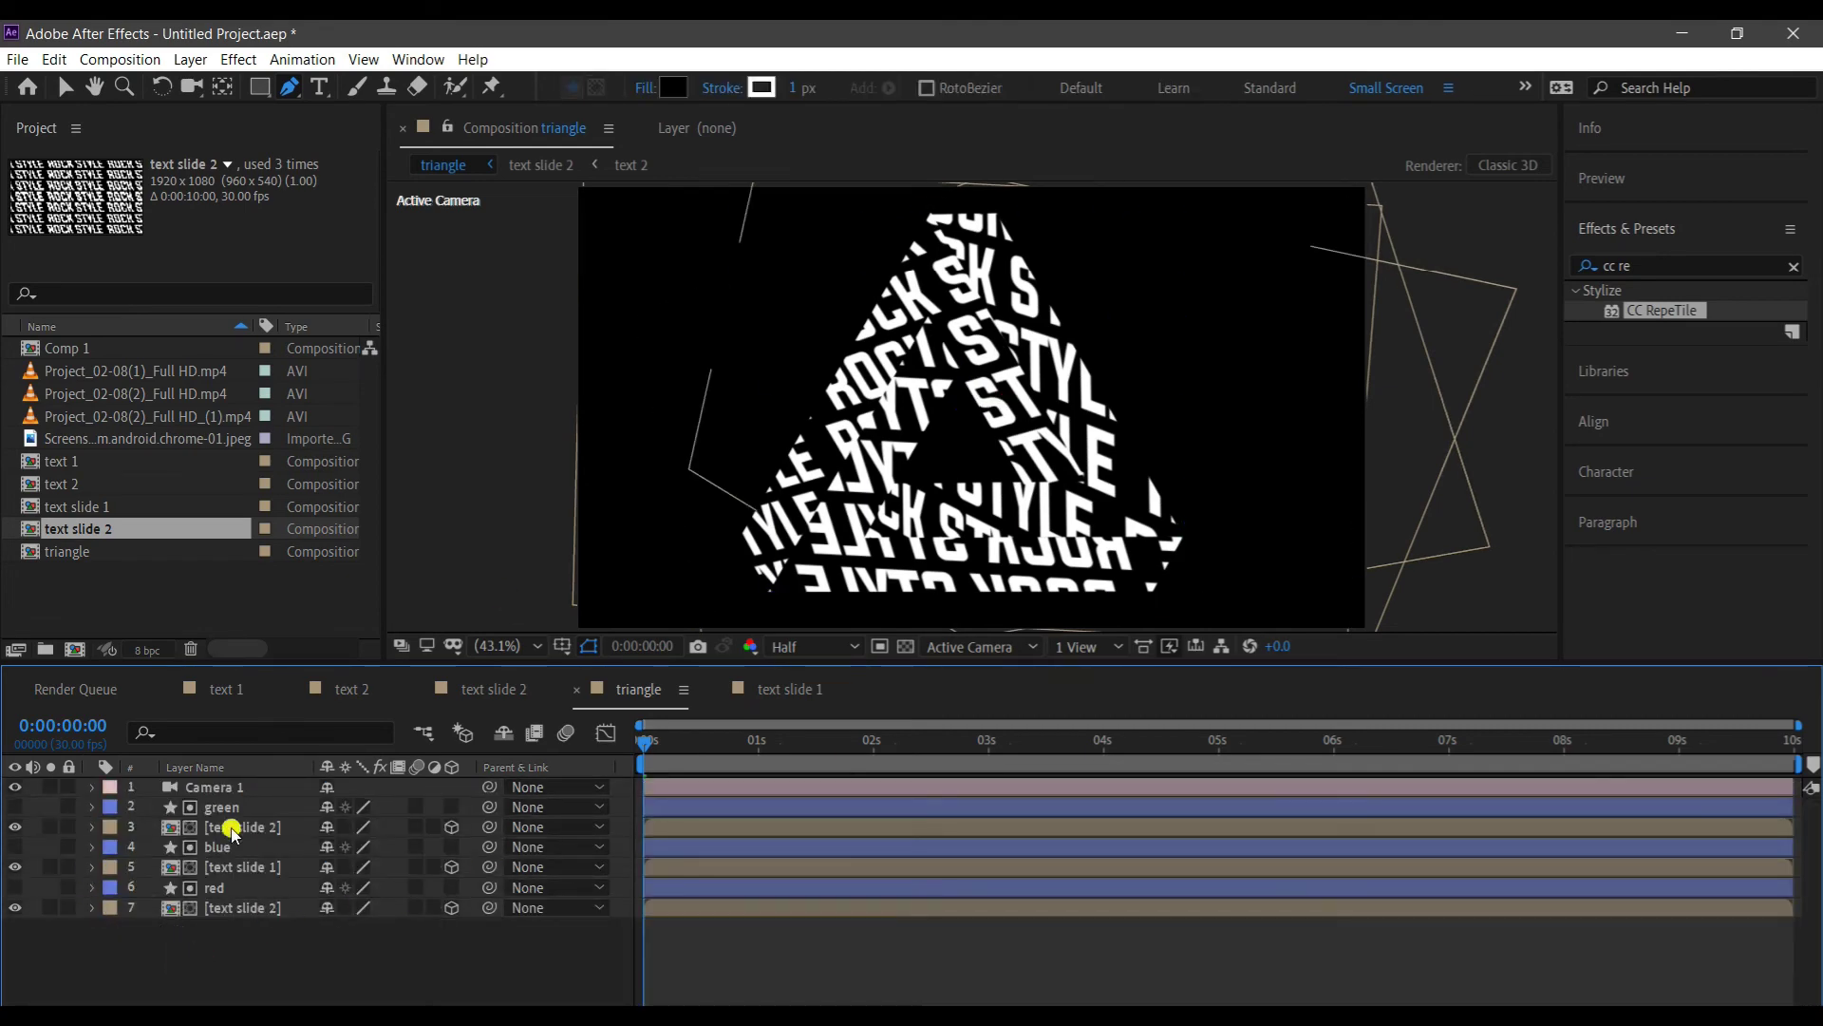
Lower the text 2 layer's scale to about 30% in the text slide compositions.
double_click(76, 506)
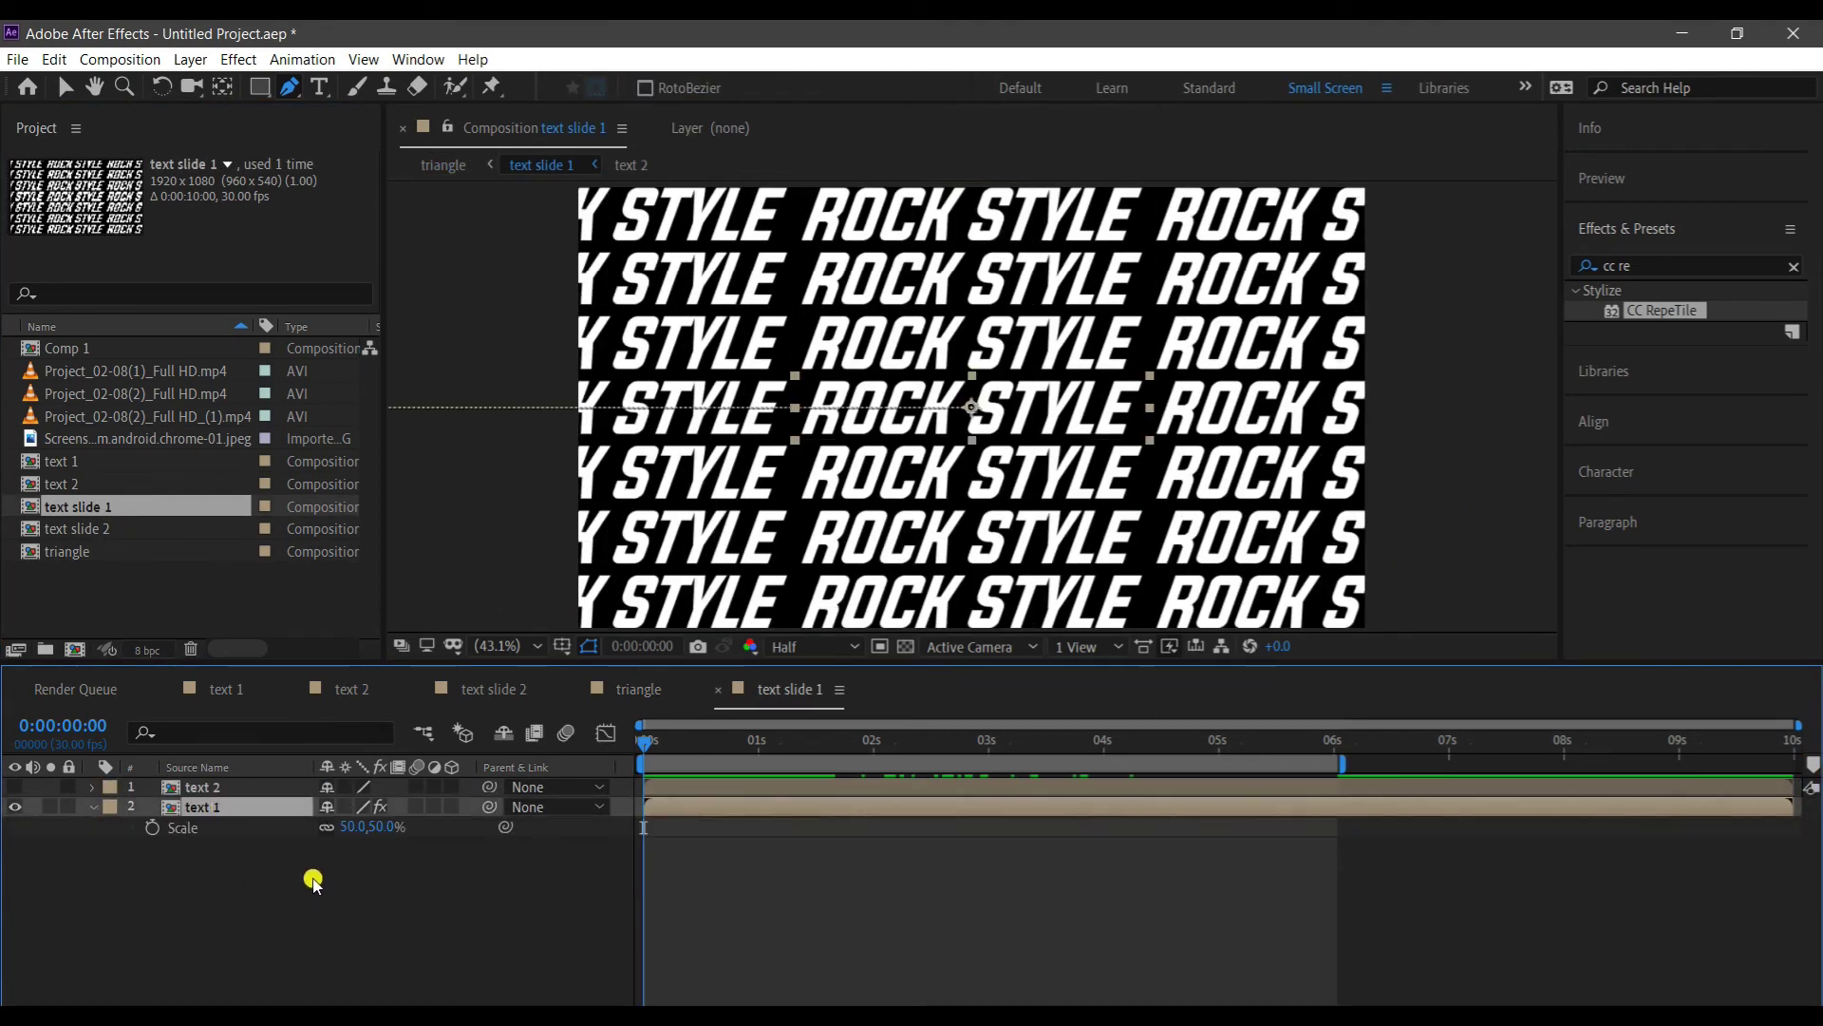
double_click(76, 528)
left_click(226, 793)
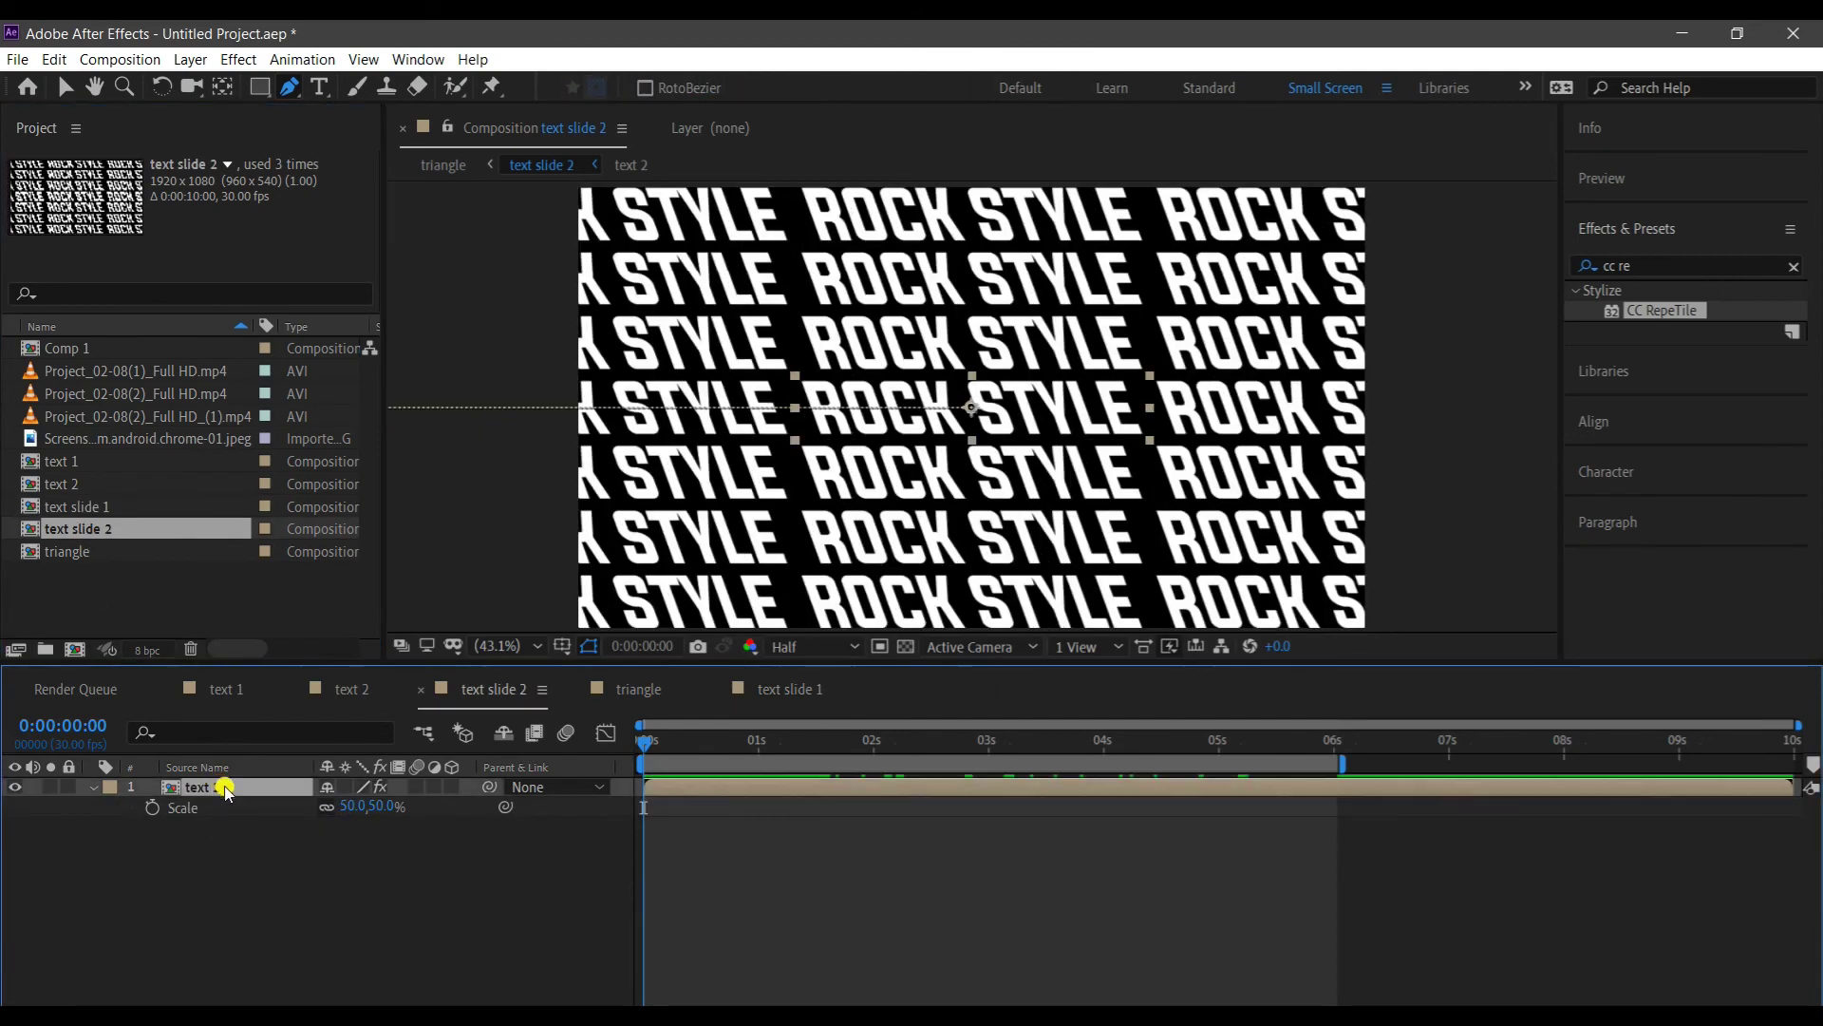
mouse_move(342, 808)
left_mouse_down()
mouse_move(338, 828)
mouse_move(337, 800)
left_mouse_up()
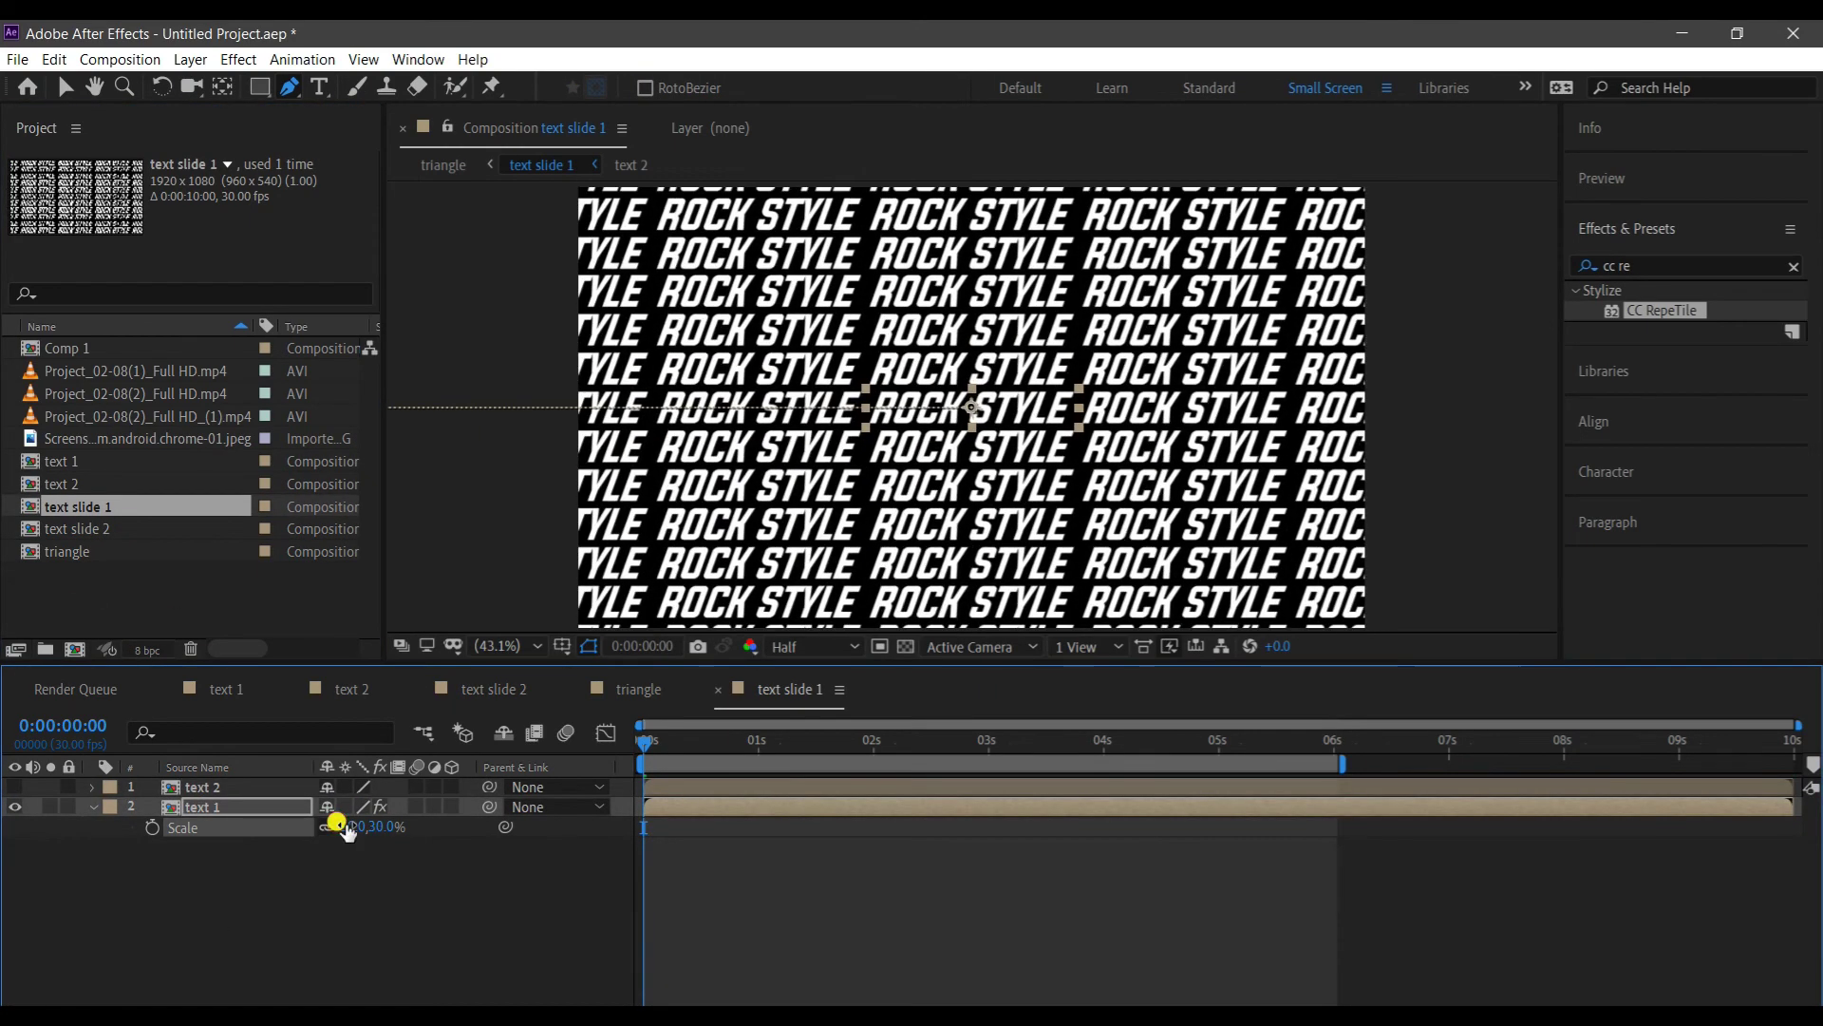
Preview the triangle composition's animation, stopping at about five seconds.
double_click(76, 528)
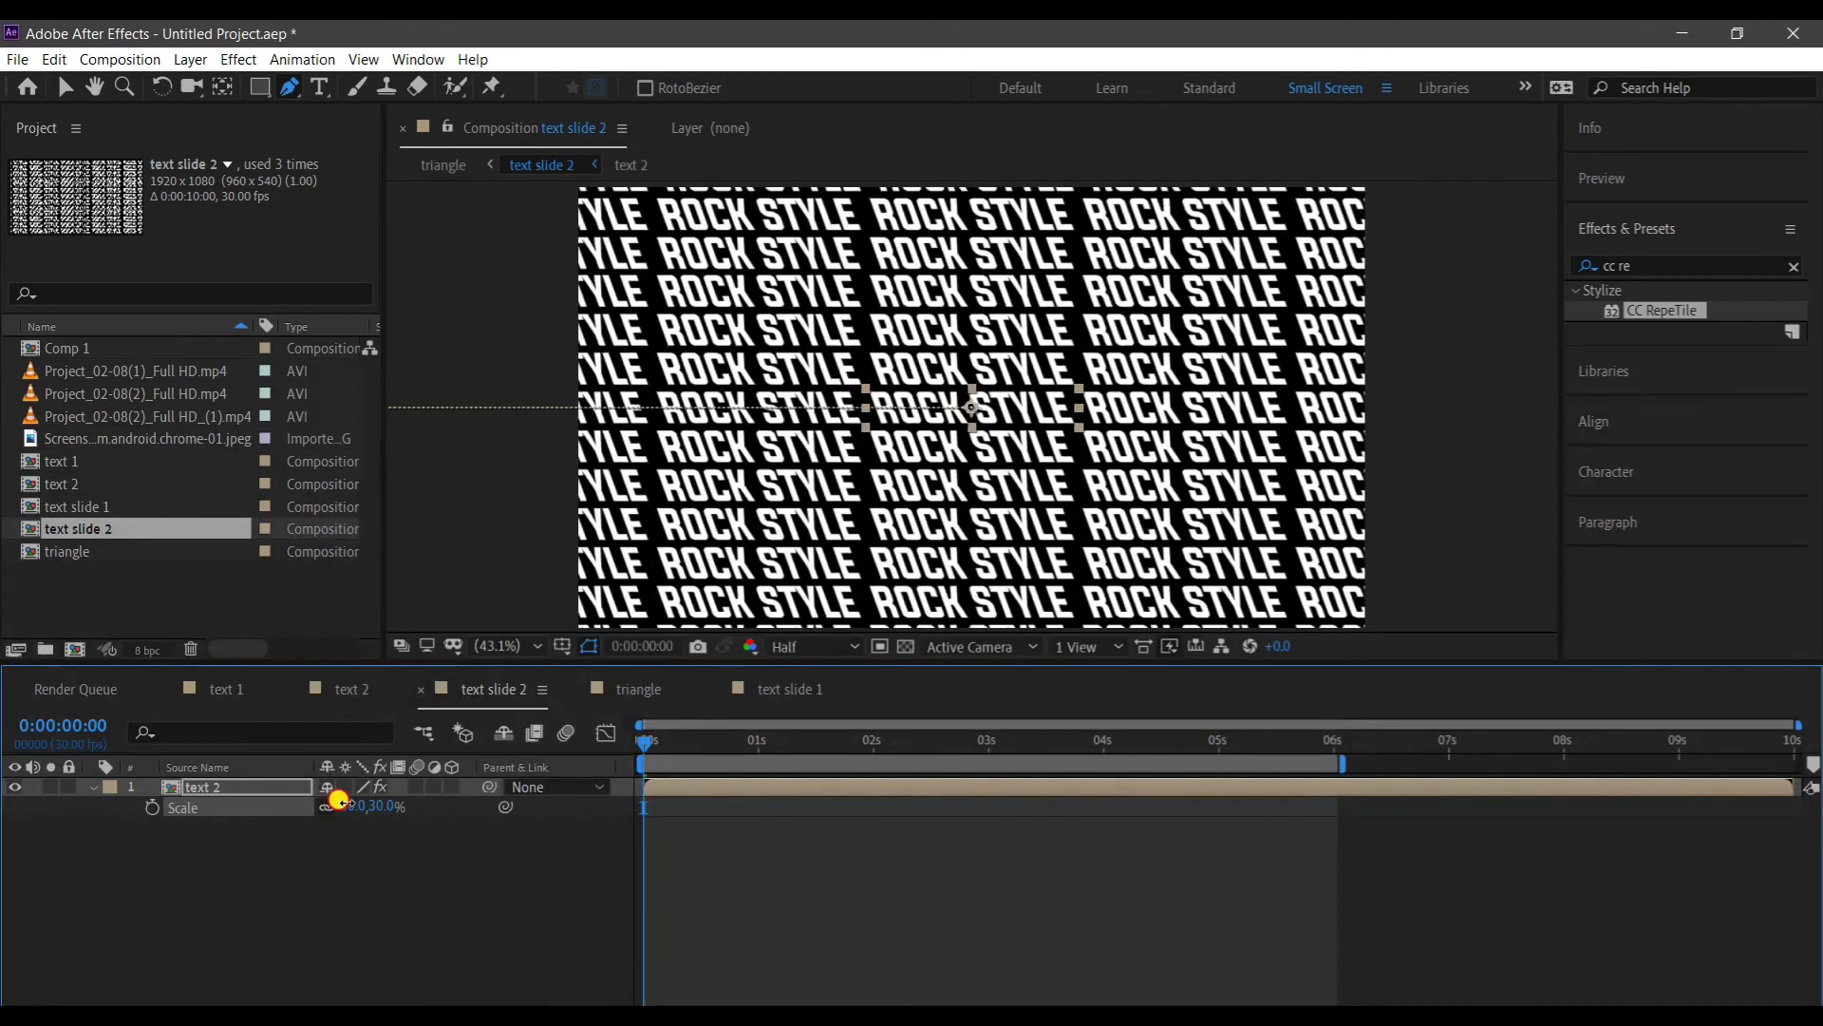
double_click(116, 552)
key("space")
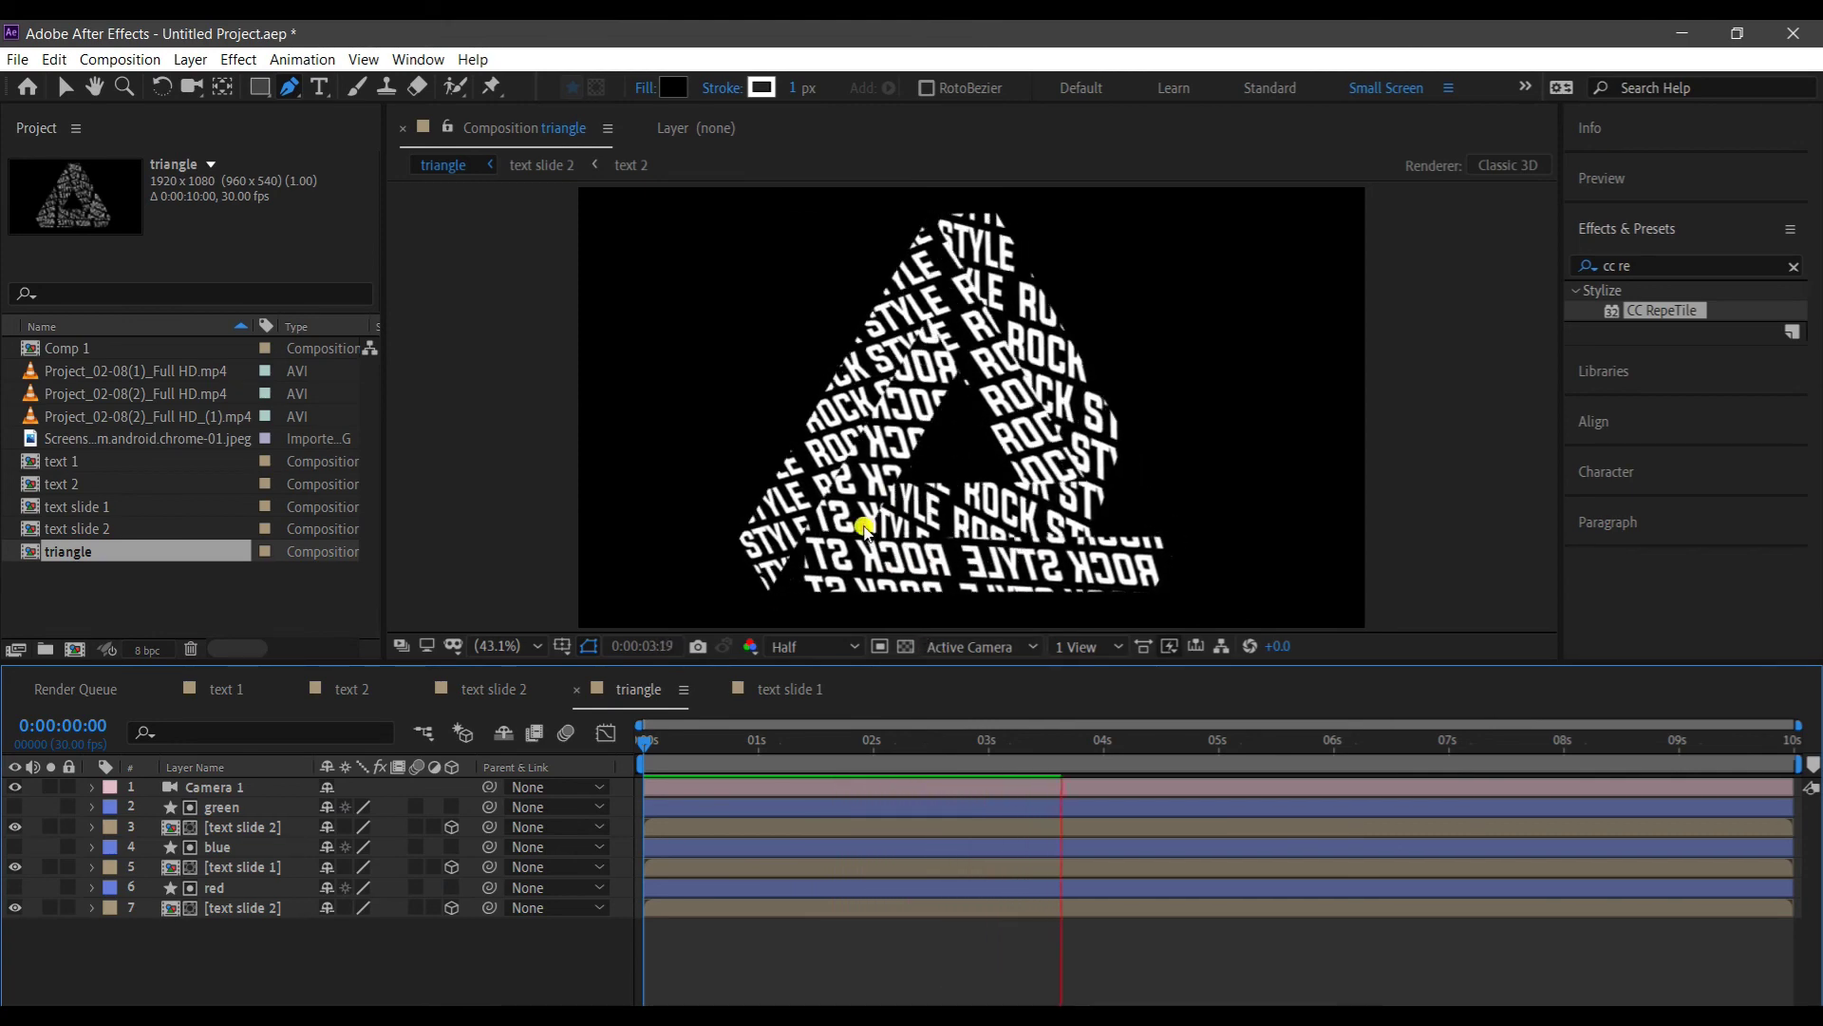
left_click_drag(1242, 743, 1332, 745)
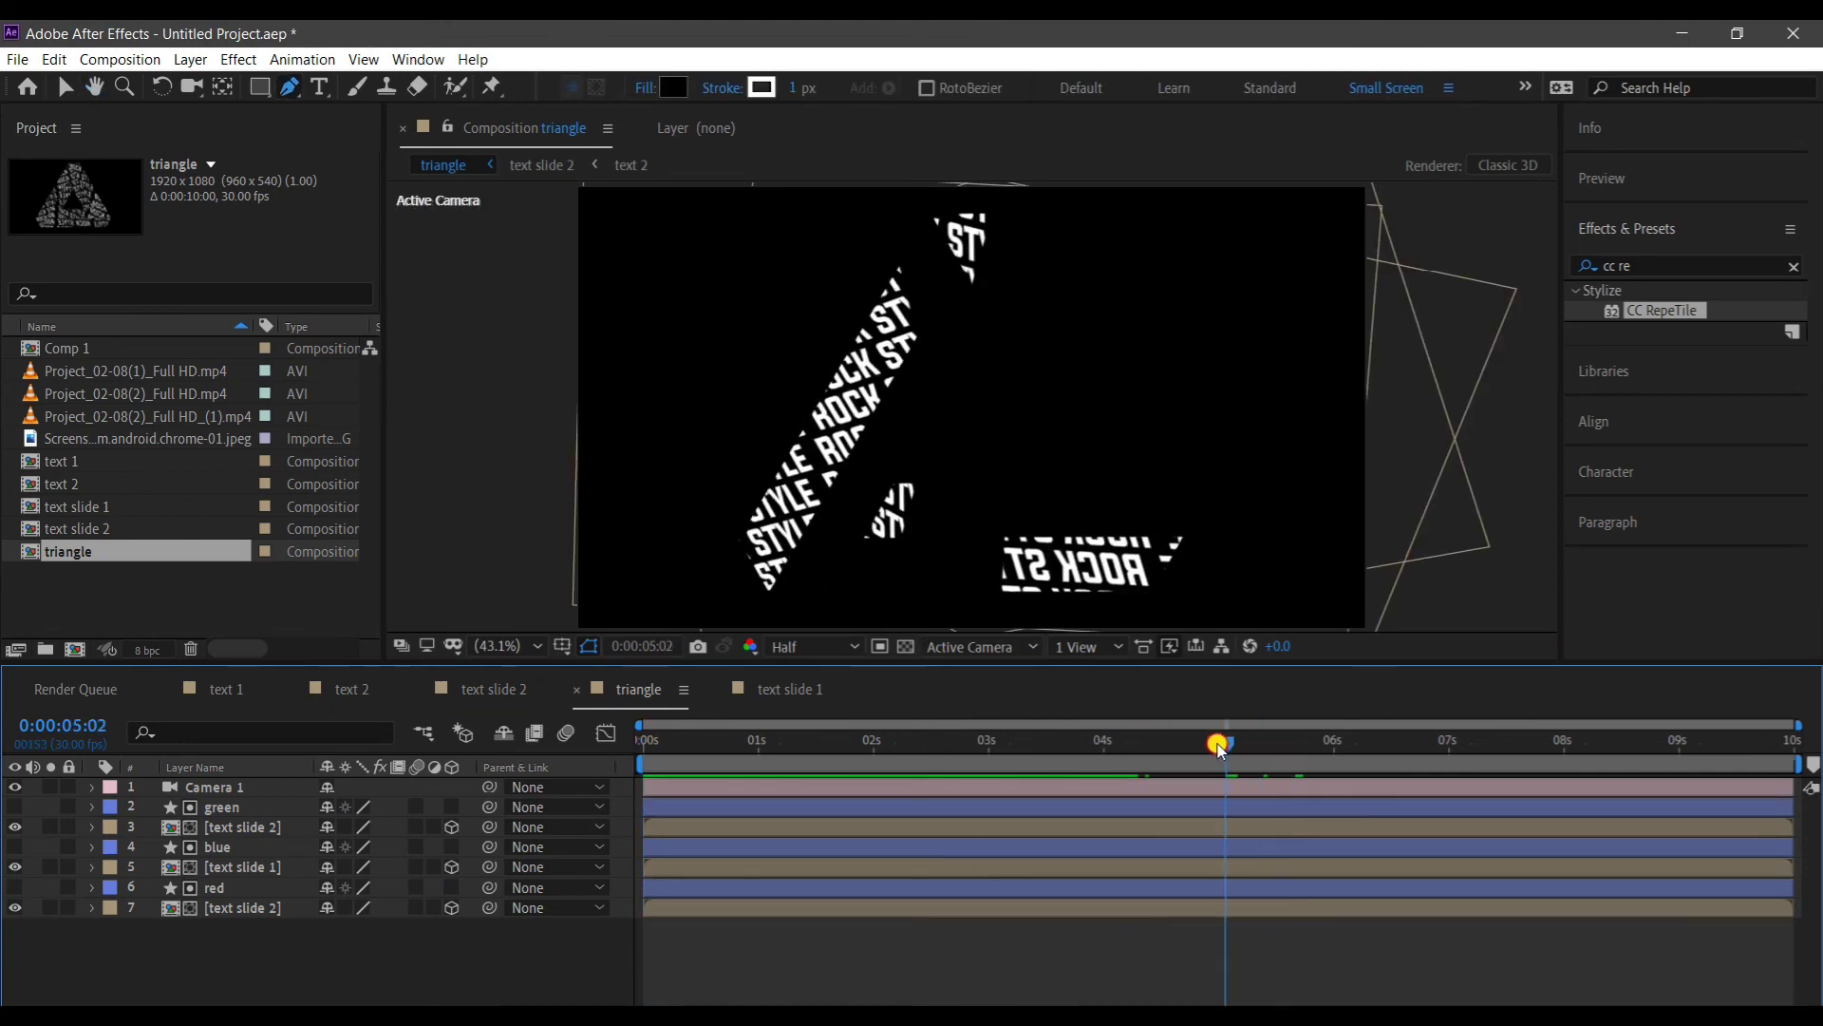
Apply CC RepeTile to the text 2 layer and raise Expand Right to 9186.
double_click(76, 527)
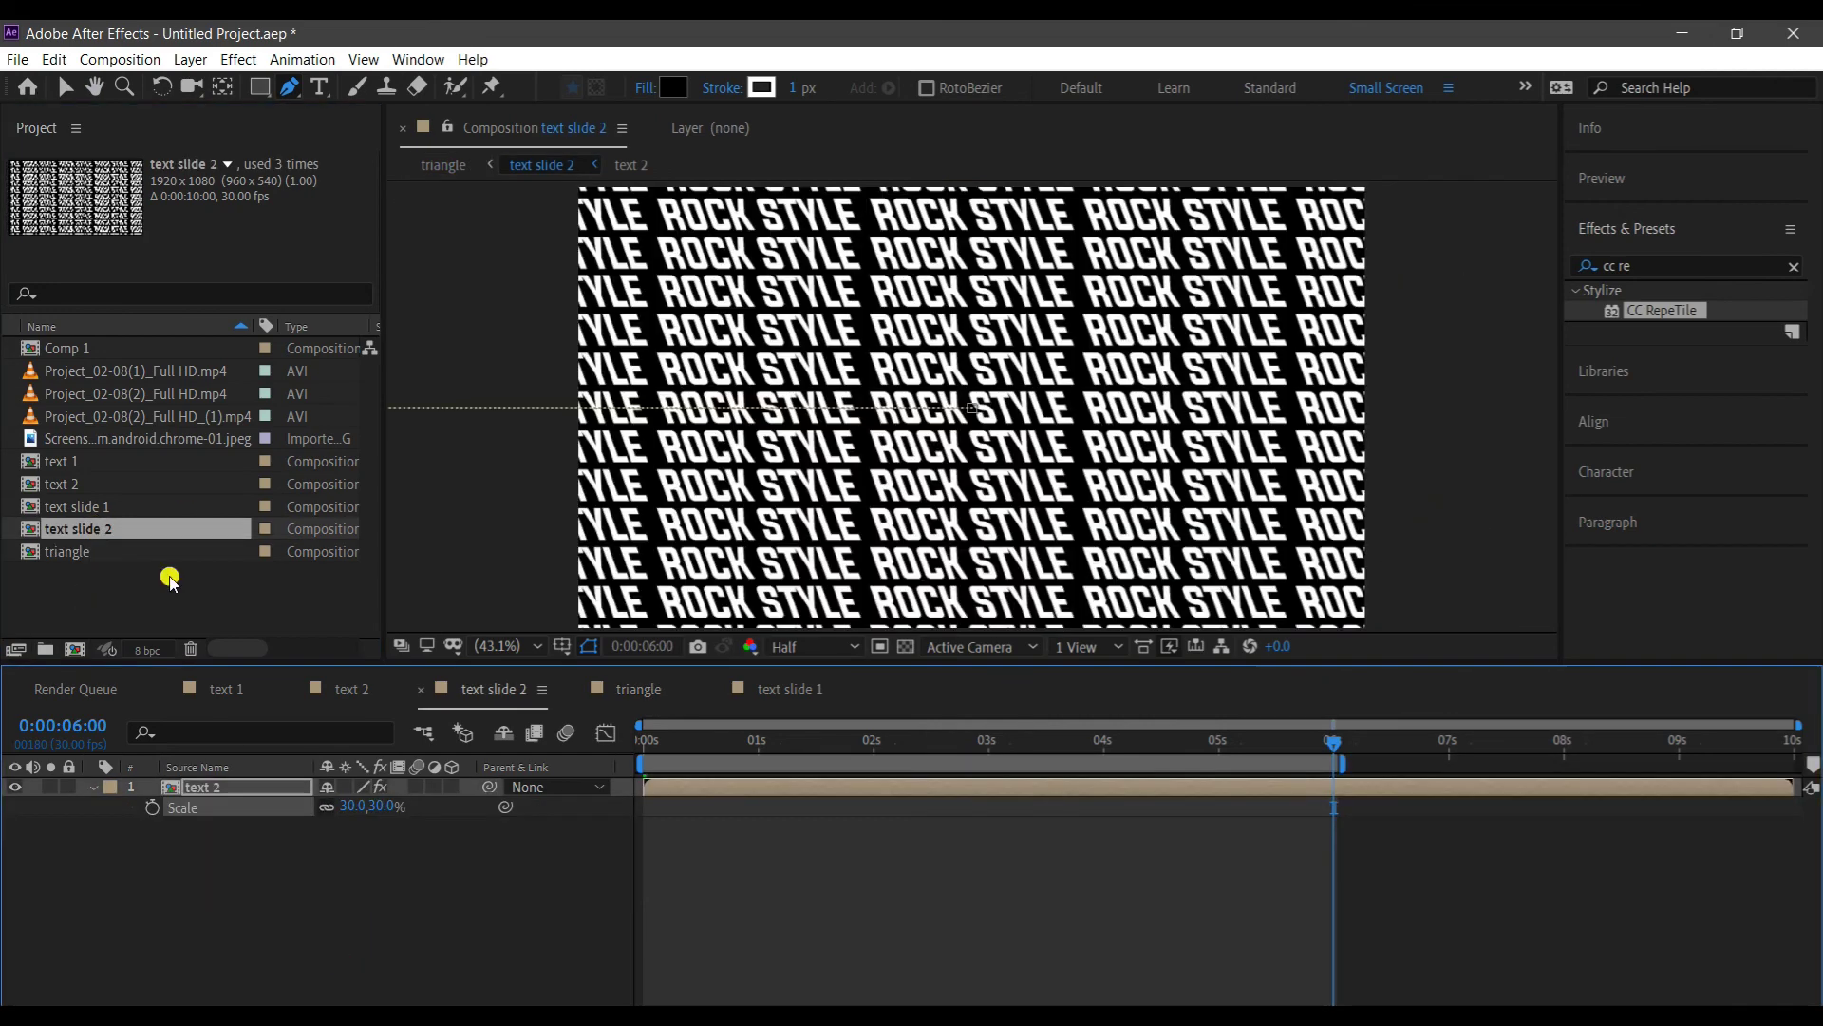
left_click(244, 787)
right_click(244, 787)
mouse_move(295, 527)
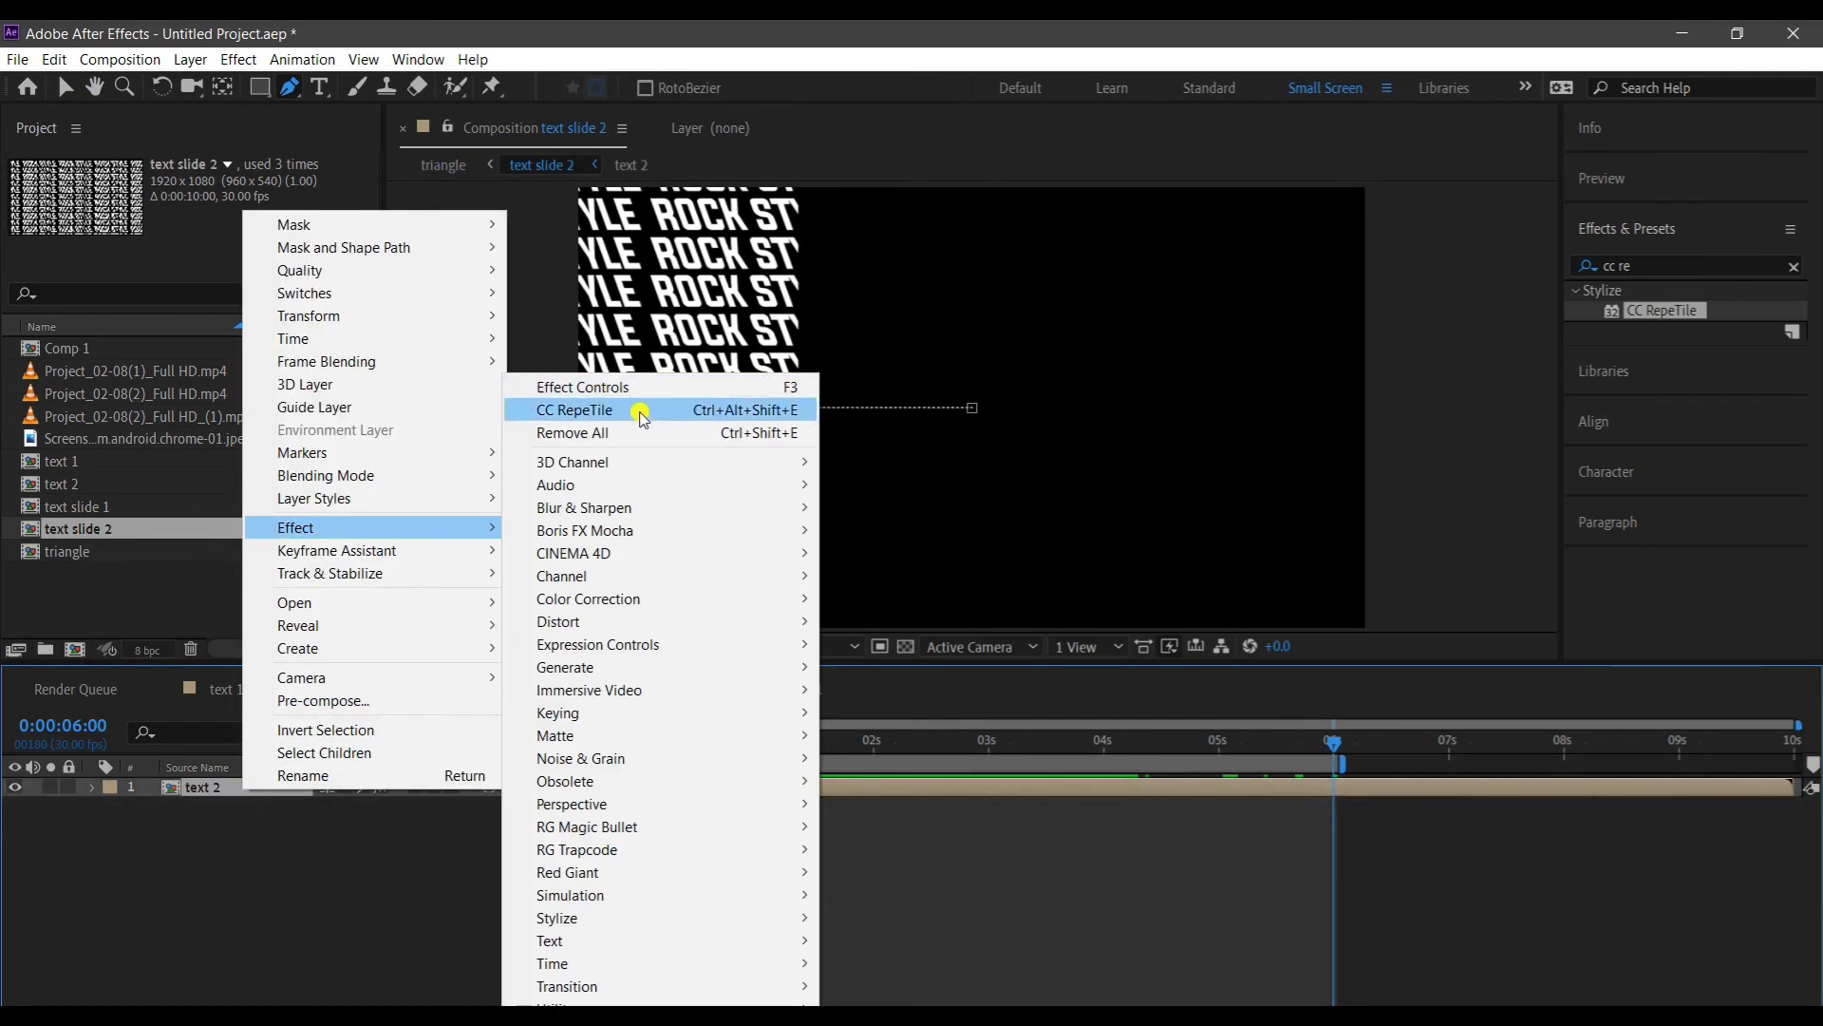
left_click(638, 411)
mouse_move(634, 190)
left_mouse_down()
mouse_move(645, 223)
mouse_move(643, 196)
left_mouse_up()
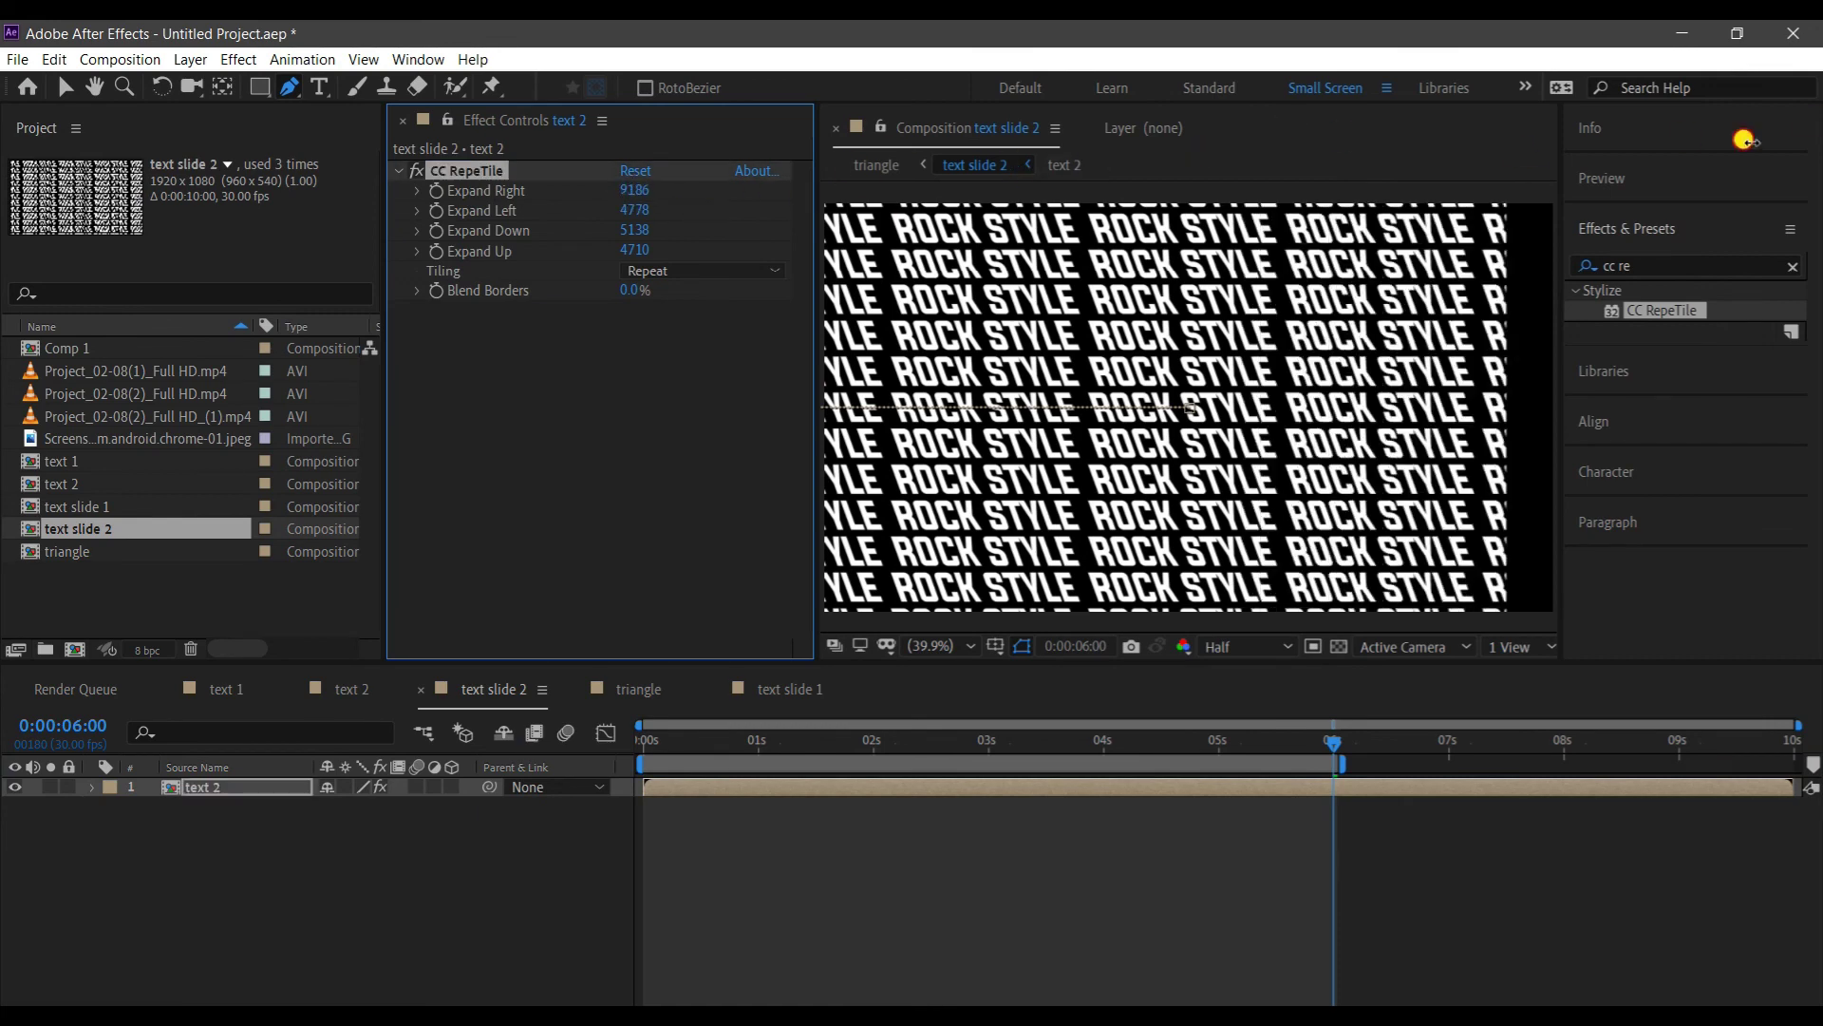
Widen text slide 1's RepeTile Expand Right so its ROCK STYLE text fills the frame.
left_click(790, 689)
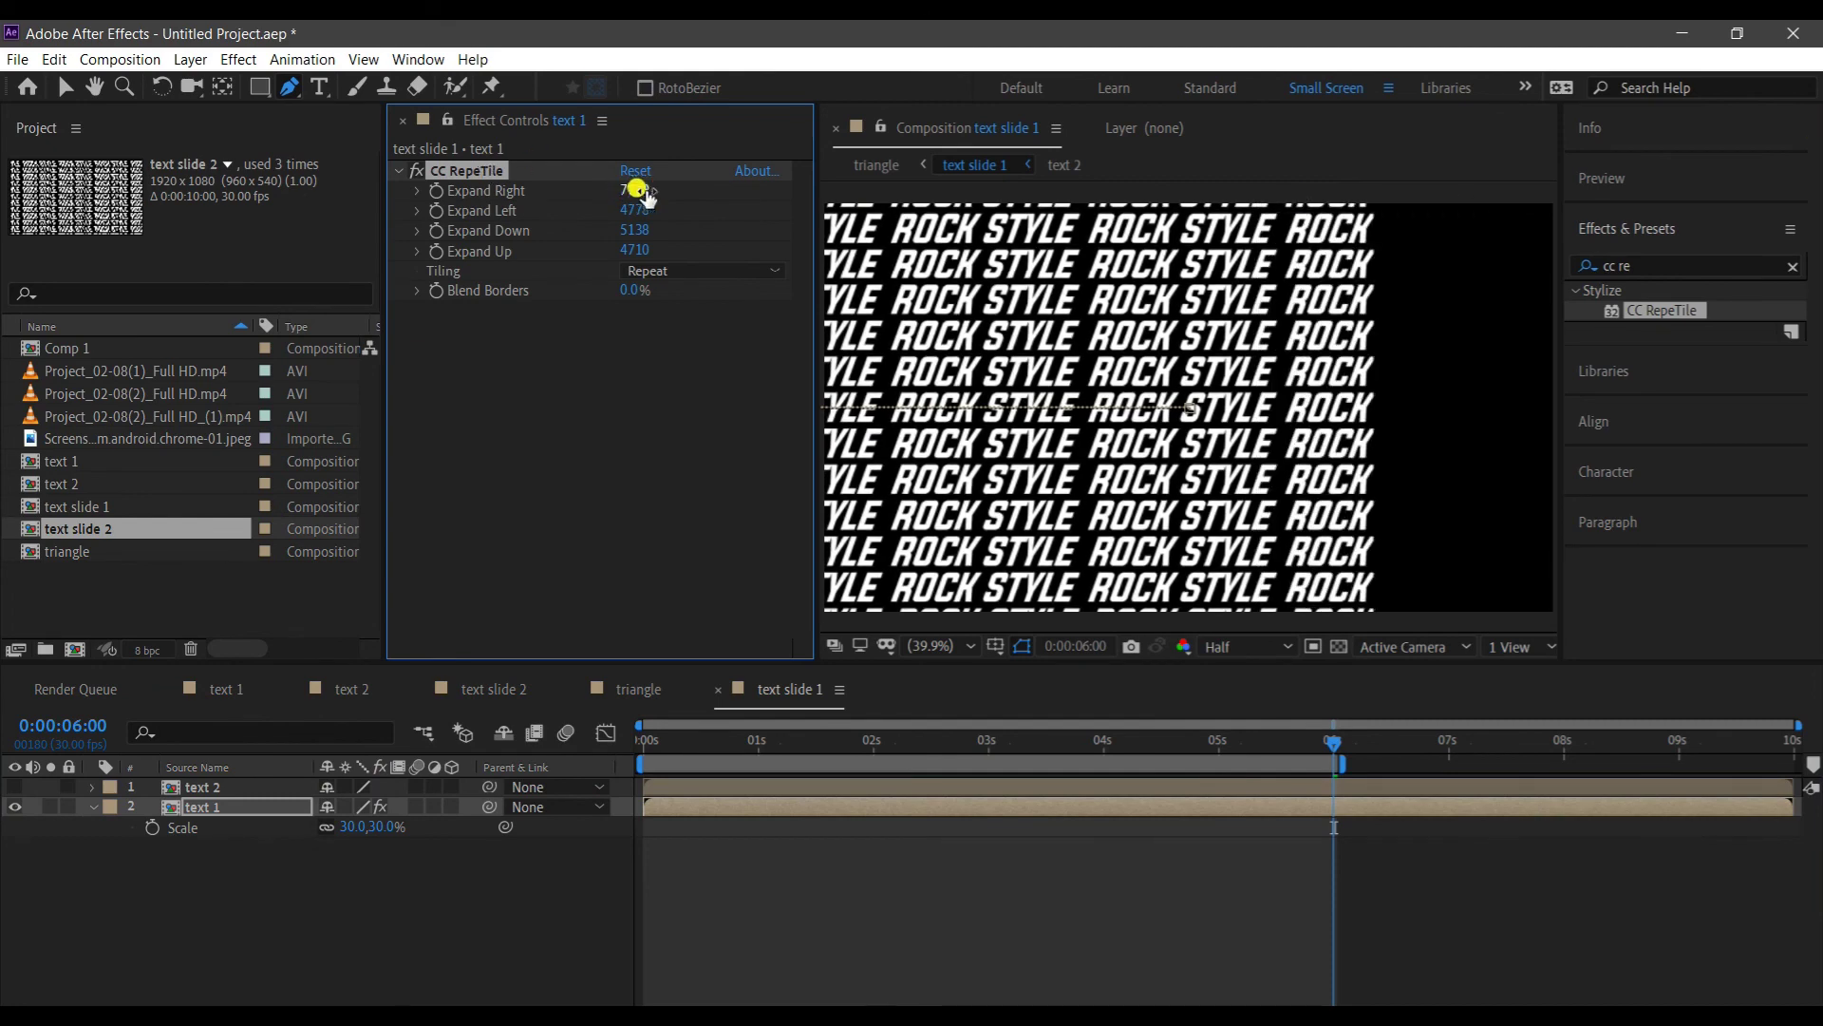
left_click_drag(655, 190, 632, 185)
left_click(655, 690)
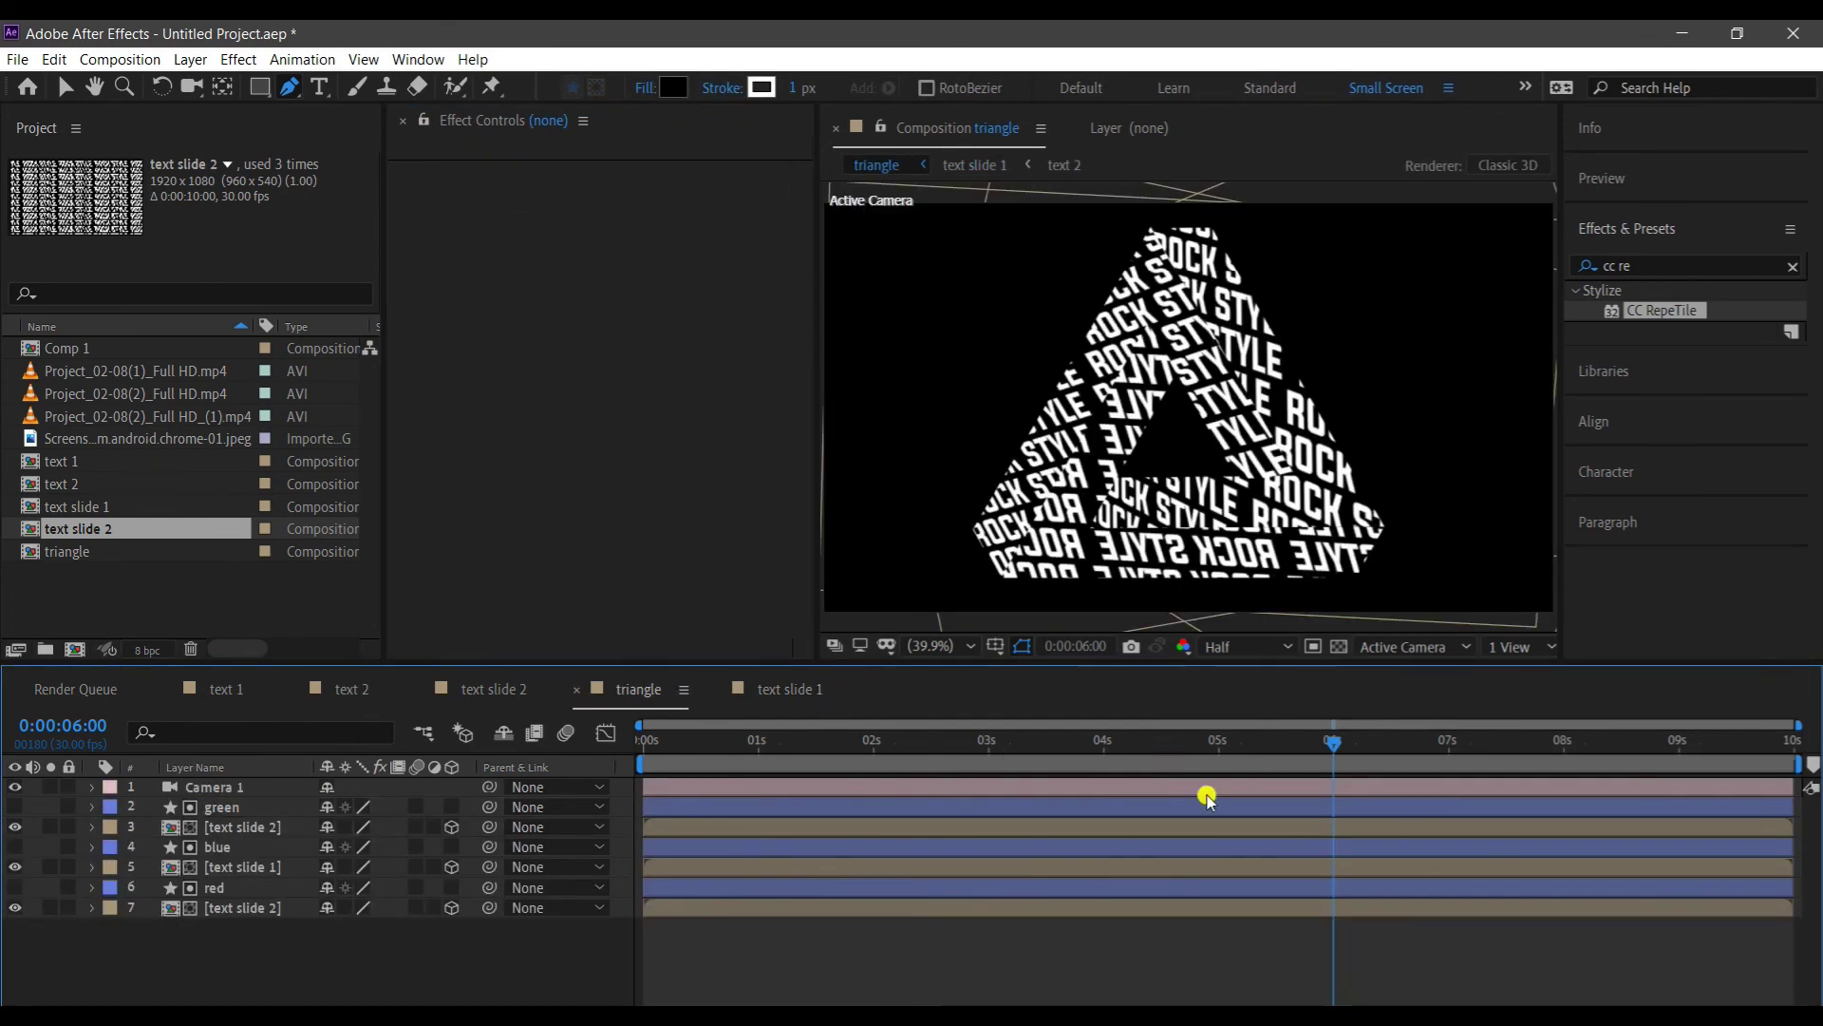
End the work area at 6 seconds and preview the triangle animation.
left_click_drag(1797, 763, 1341, 763)
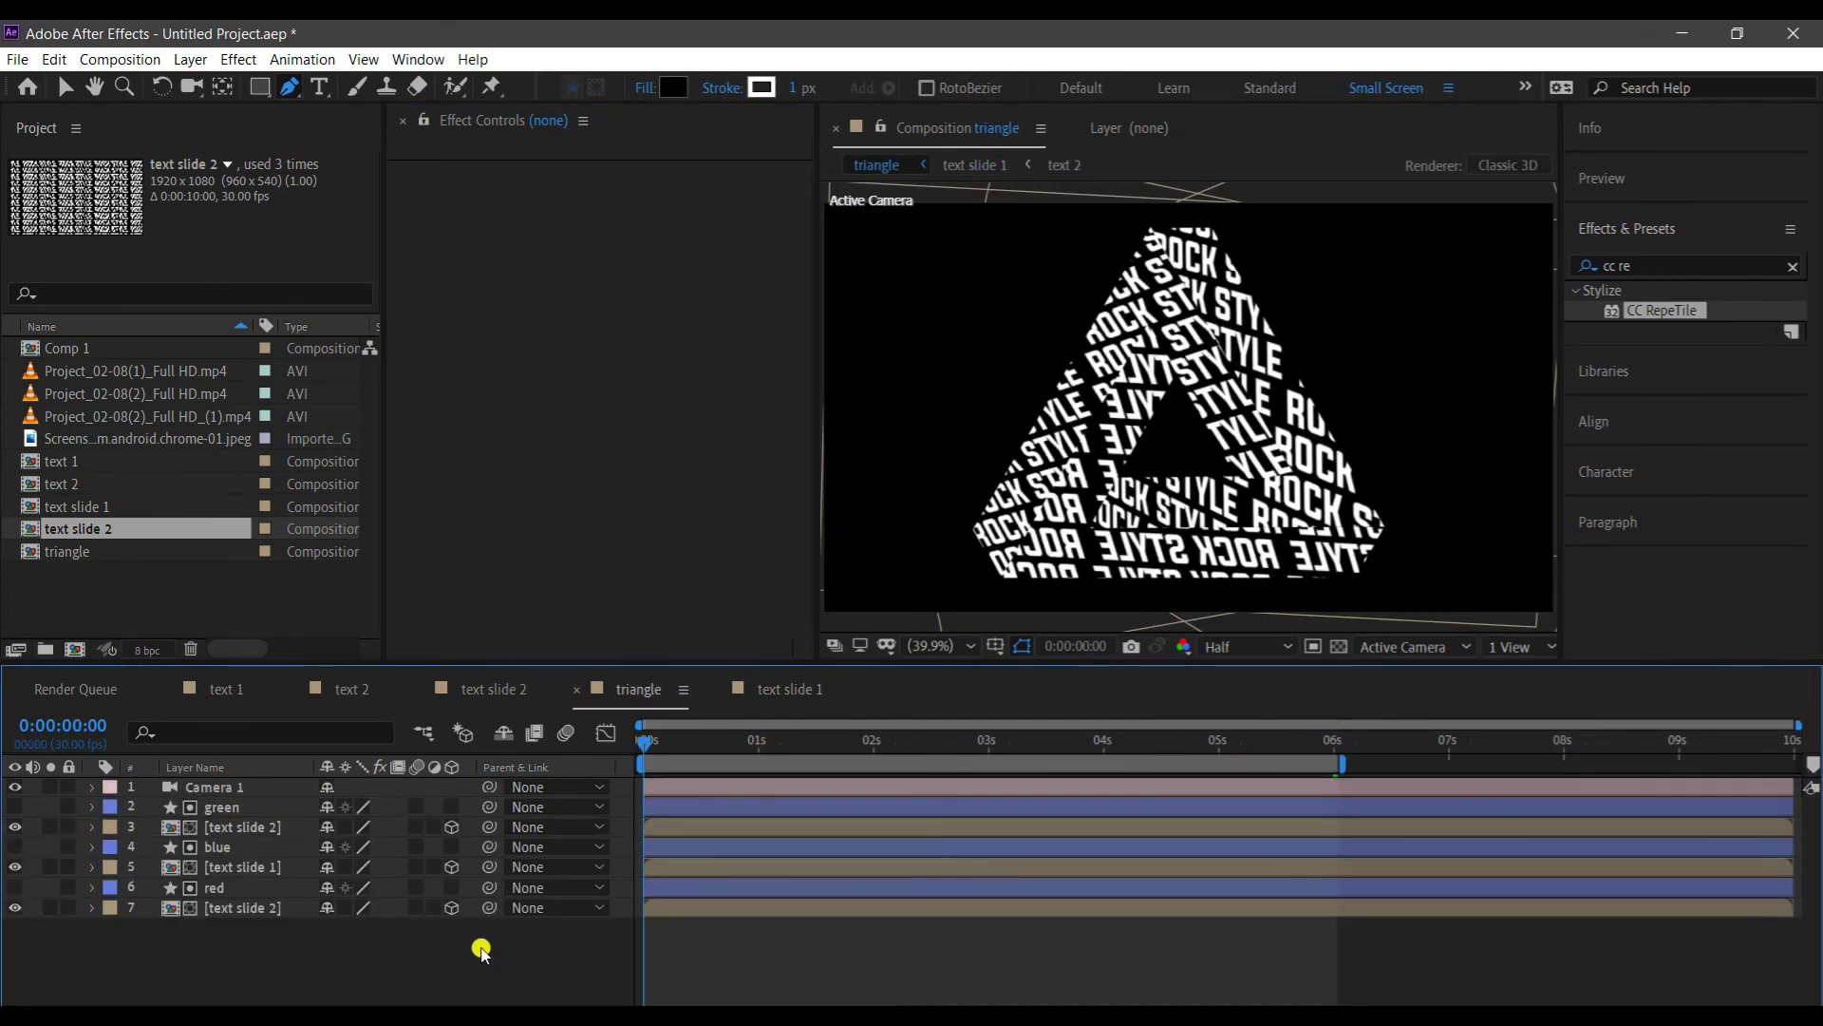
key("space")
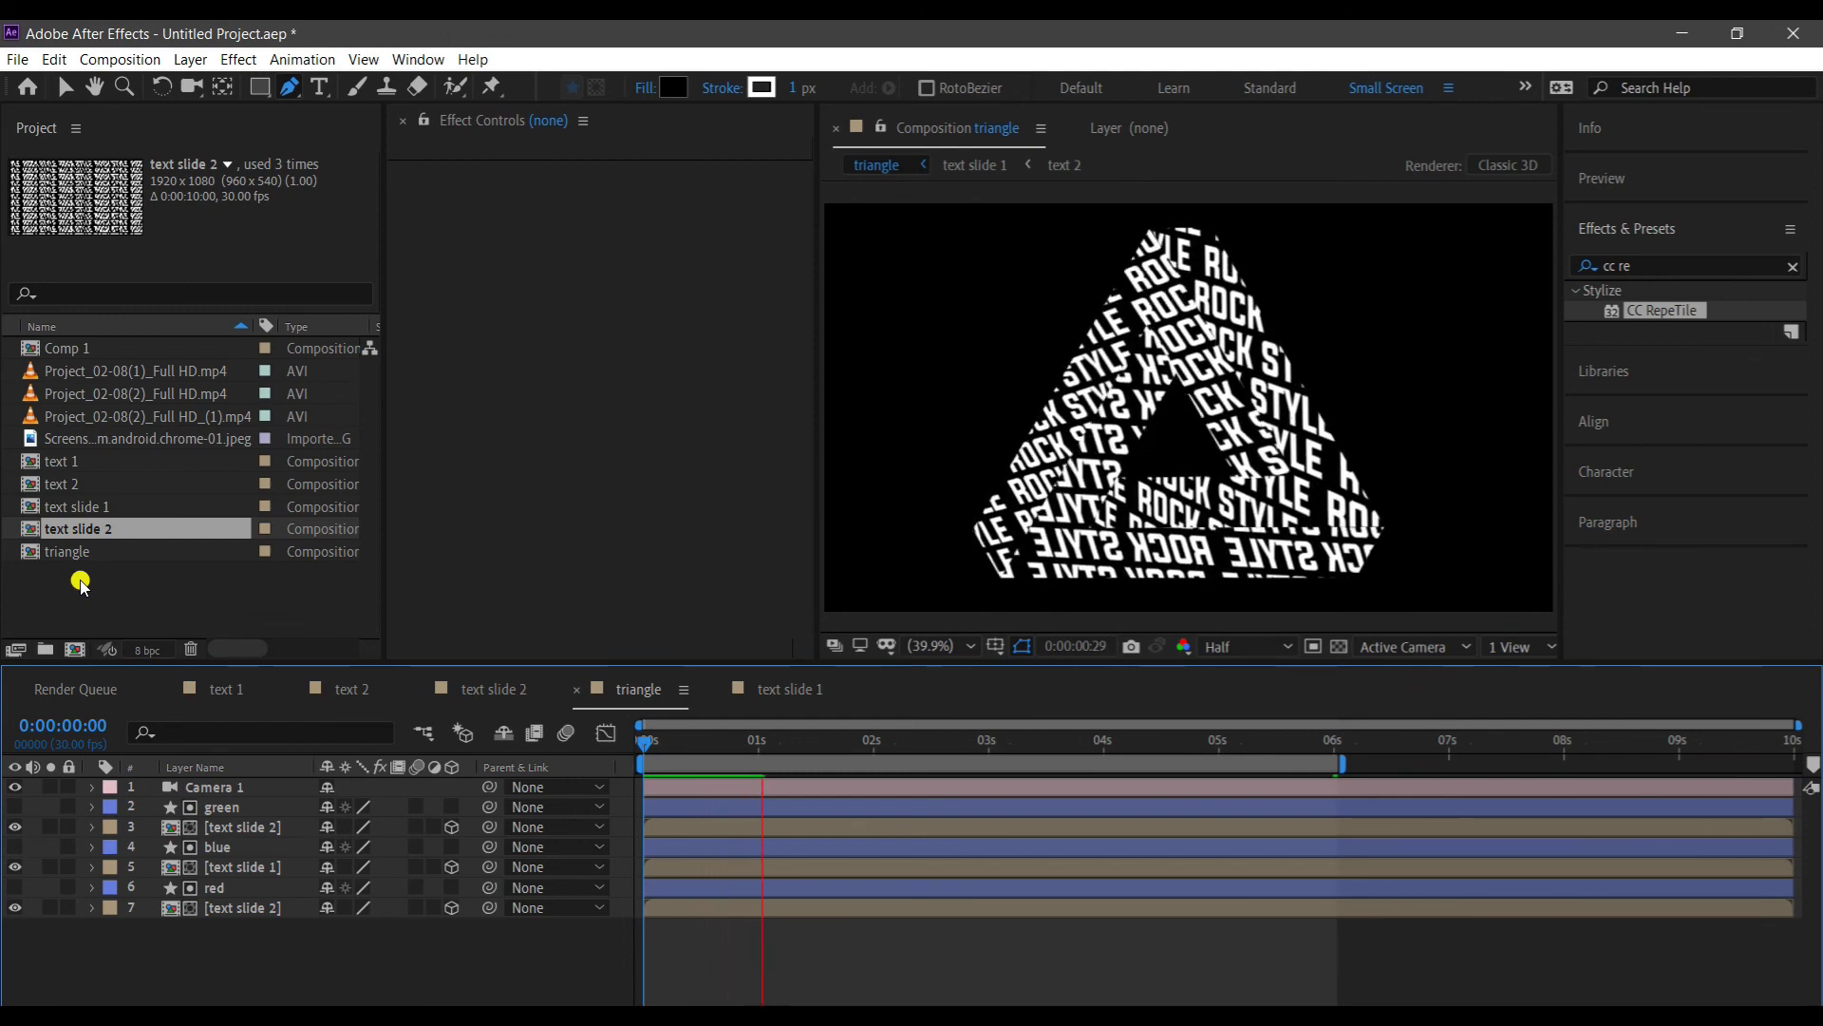